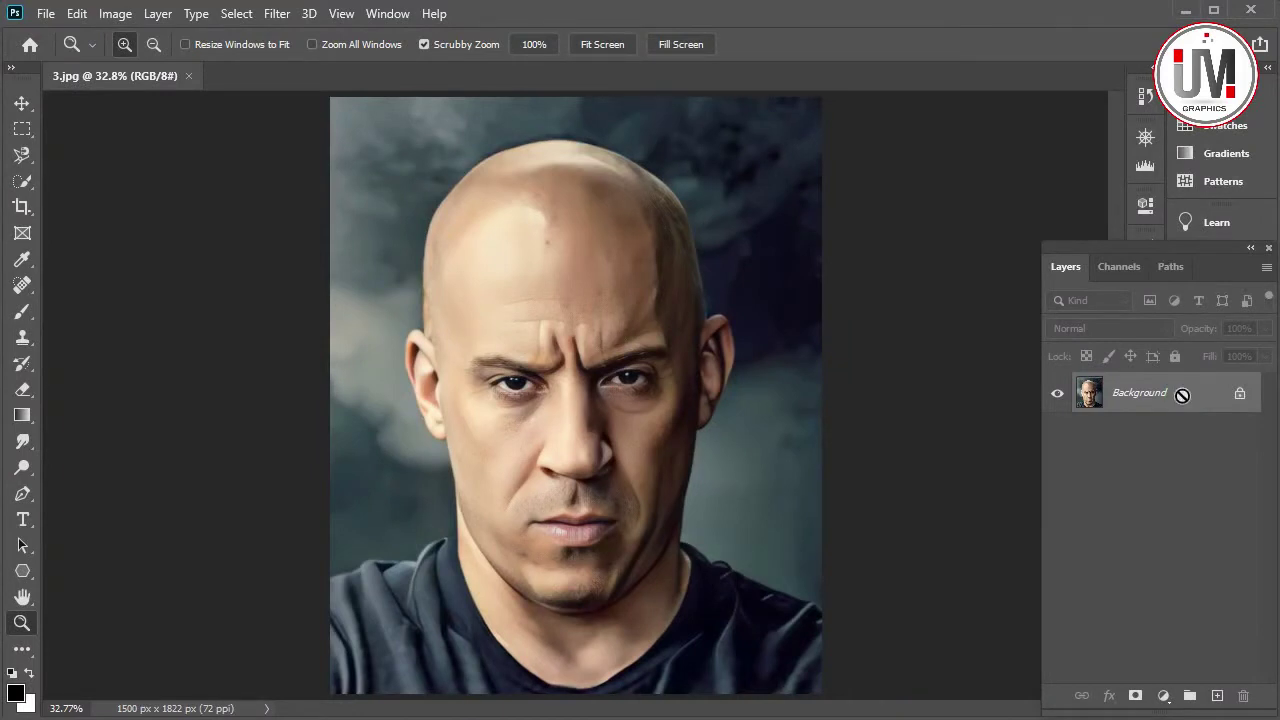
Duplicate the portrait and mask Layer 1 to a Quick Selection of the man's head, neck and shirt
key("ctrl+j")
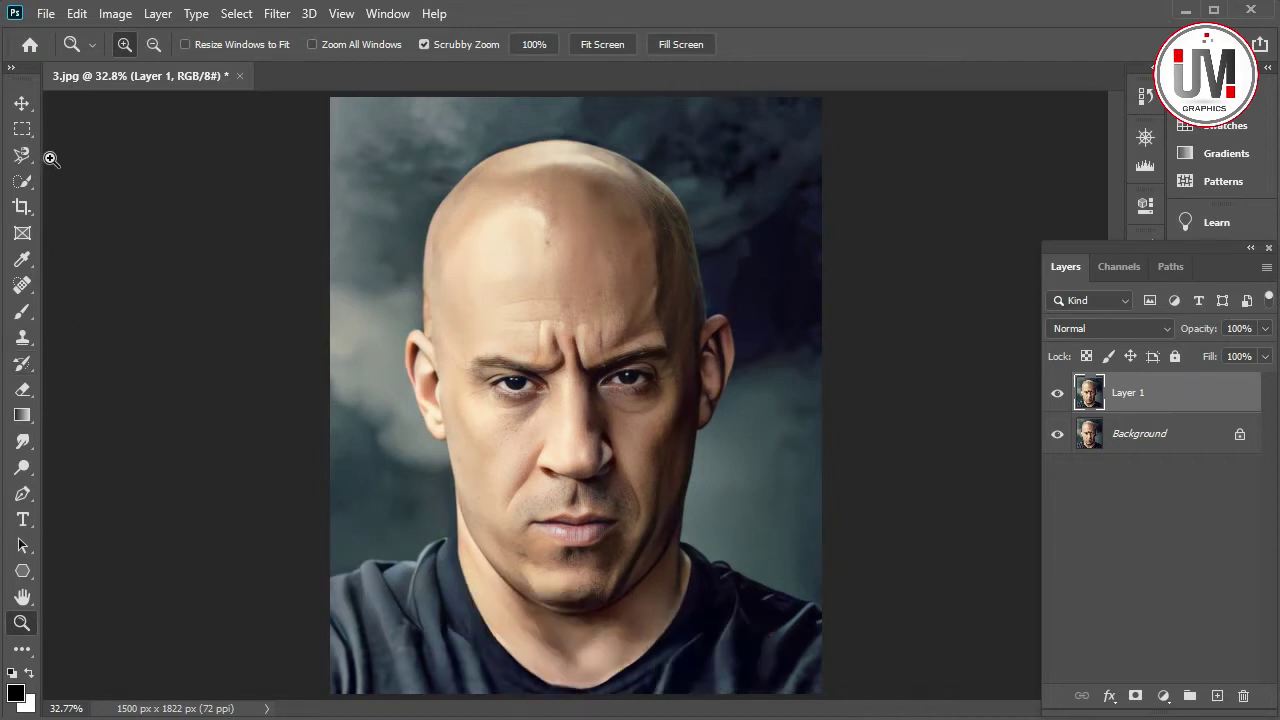
left_click(25, 180)
mouse_move(651, 189)
left_mouse_down()
mouse_move(600, 177)
mouse_move(465, 215)
mouse_move(470, 355)
mouse_move(450, 430)
mouse_move(539, 587)
left_mouse_up()
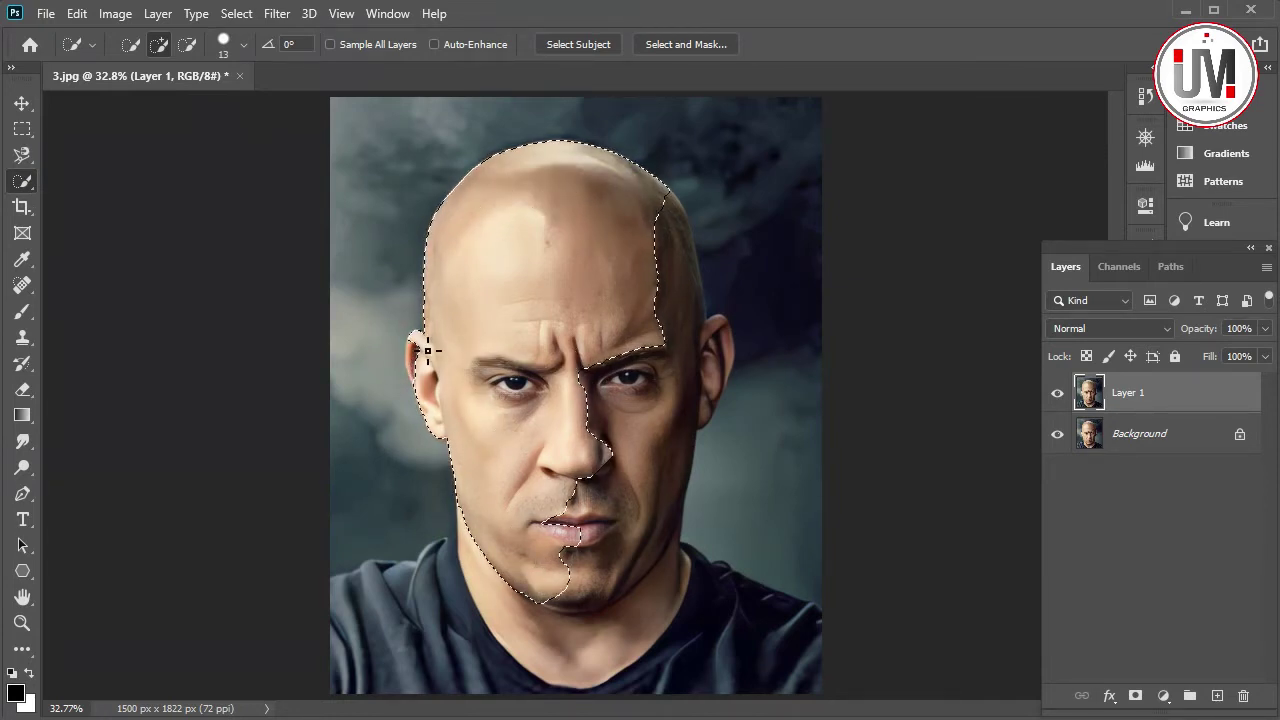
left_click_drag(683, 271, 700, 358)
left_click_drag(686, 580, 768, 634)
left_click_drag(394, 677, 399, 679)
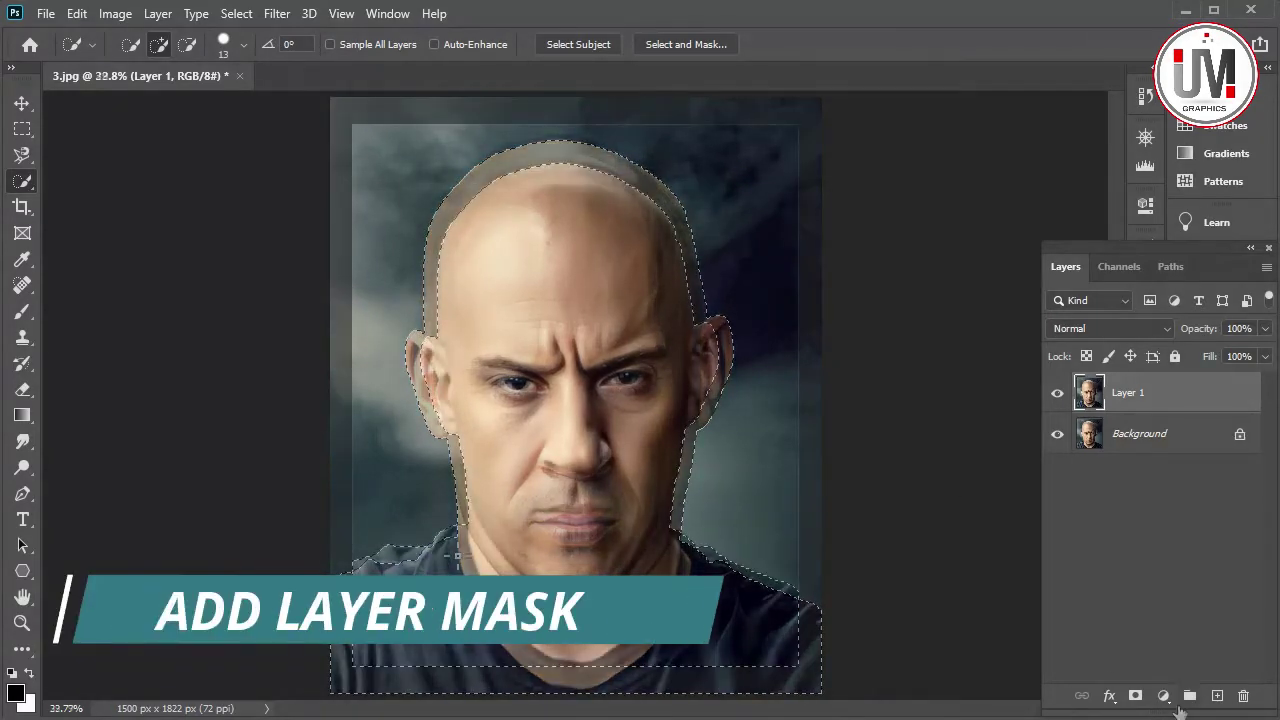
left_click(1134, 697)
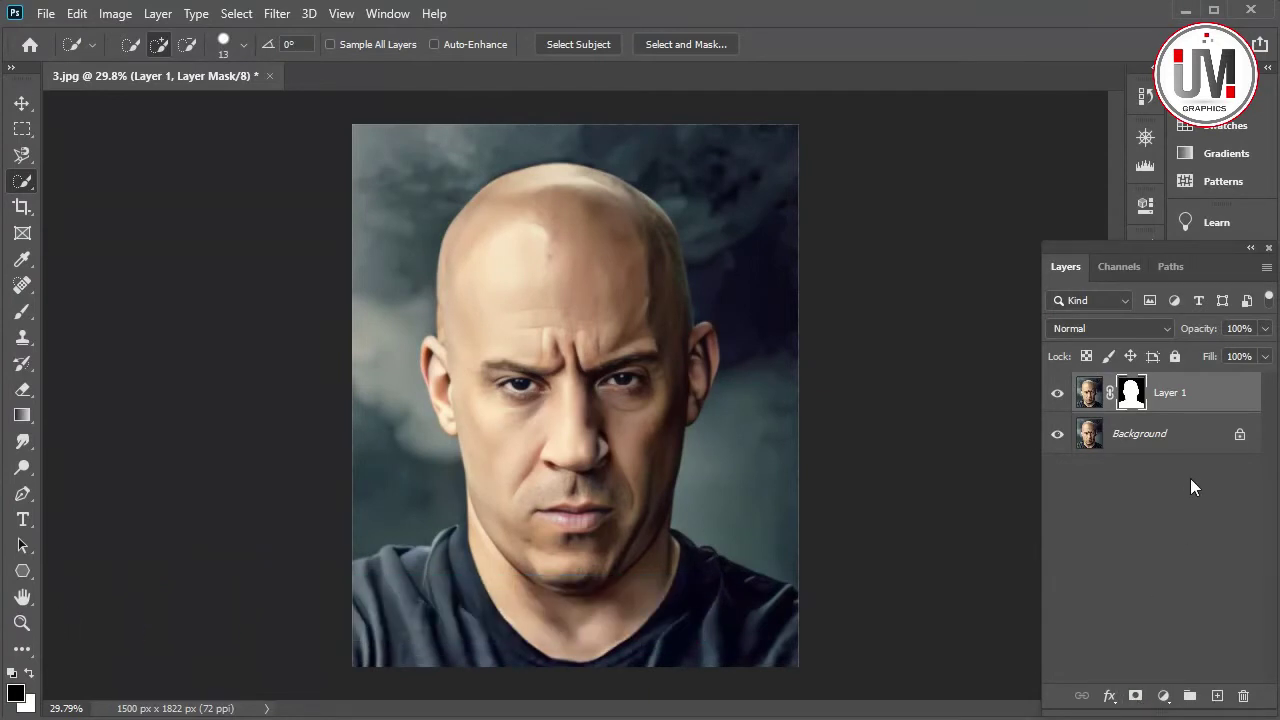
Add a black-filled Layer 2 above Background and an empty Layer 3 above Layer 1
left_click(1176, 435)
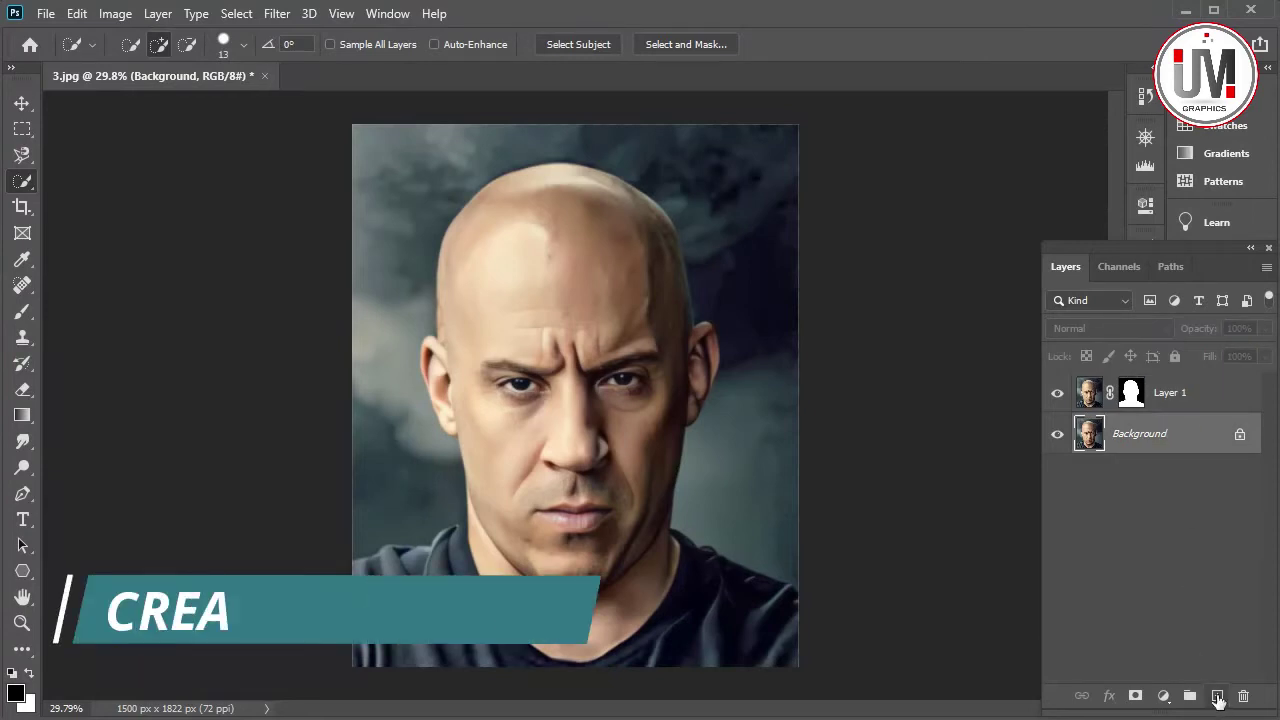
left_click(1217, 697)
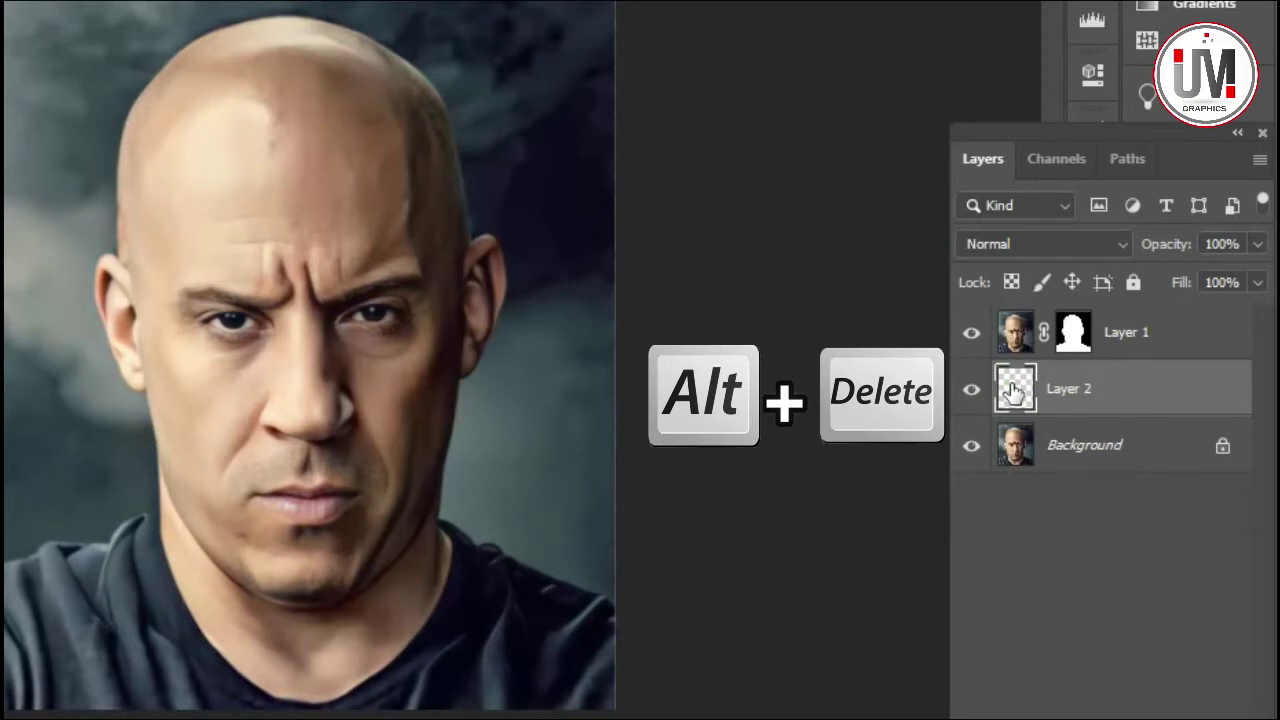
key("alt+Delete")
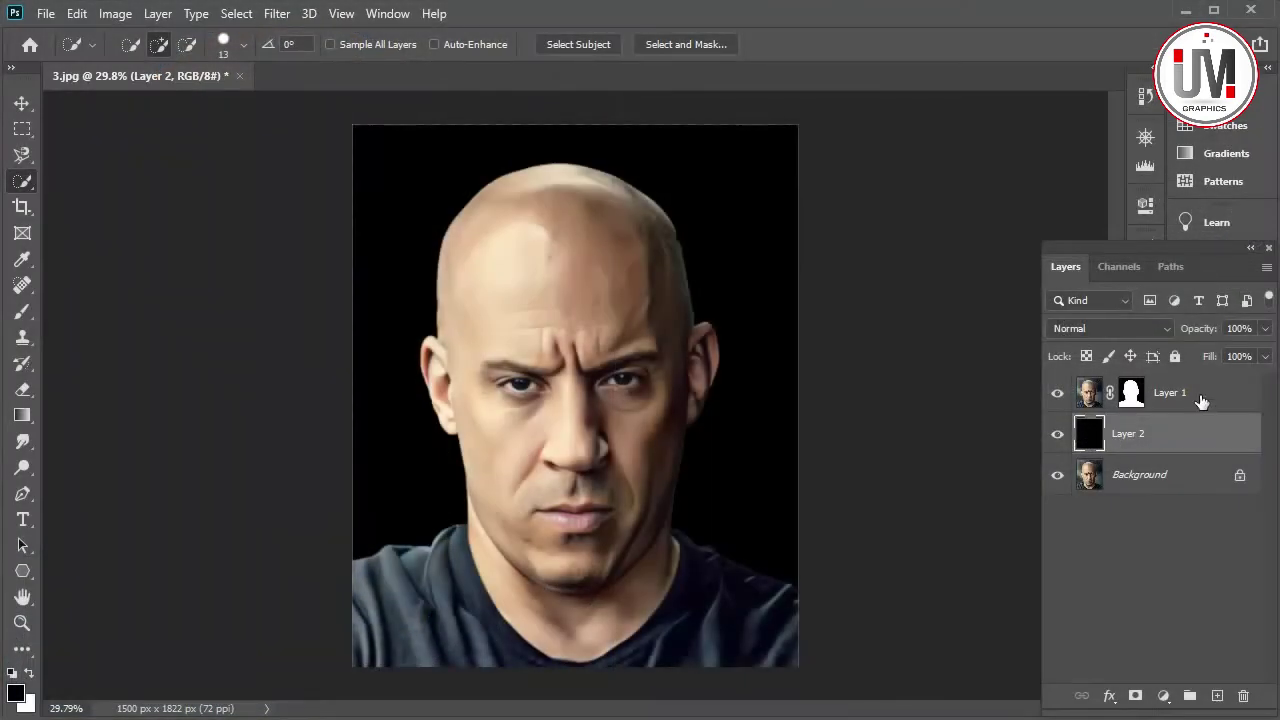
left_click(1200, 400)
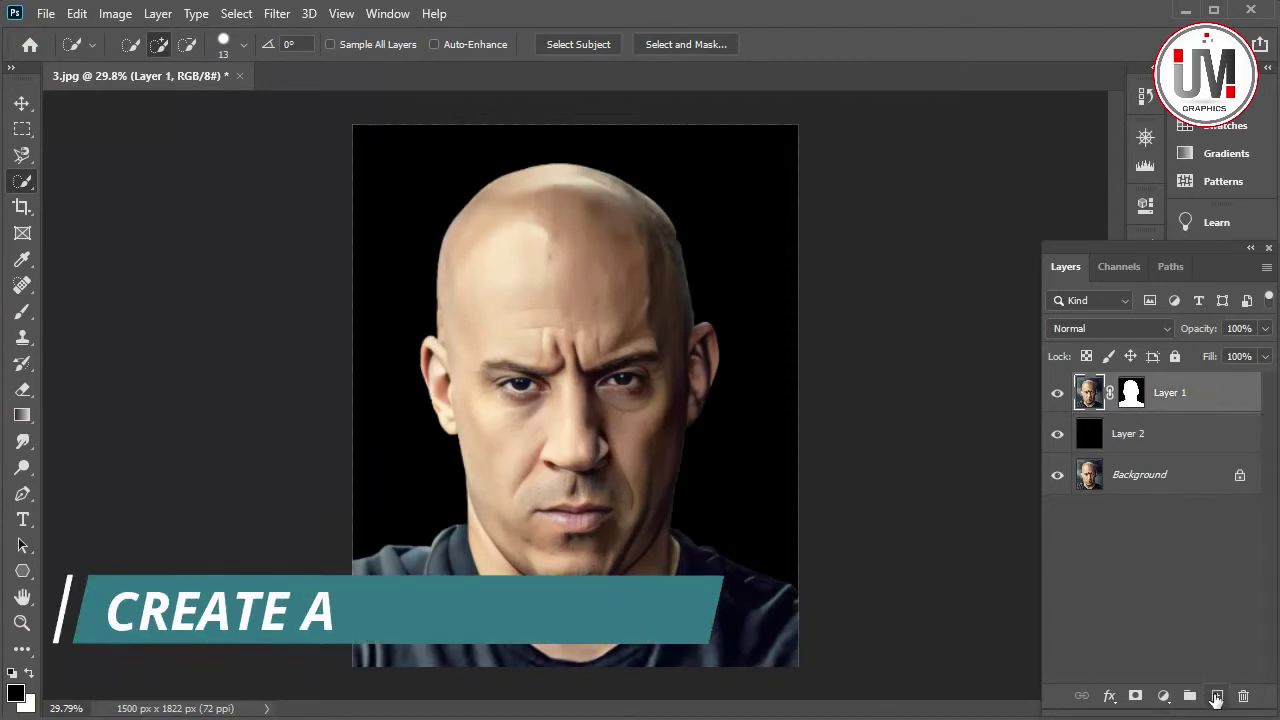
left_click(1216, 695)
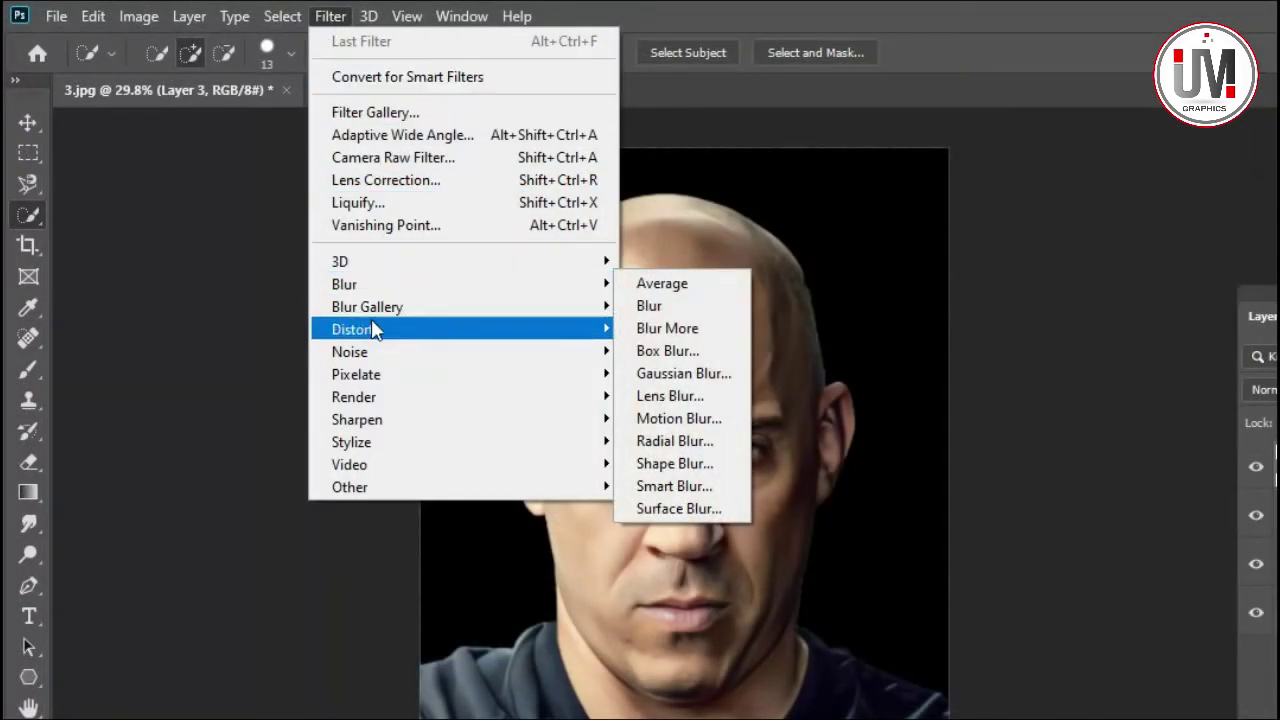
mouse_move(355, 397)
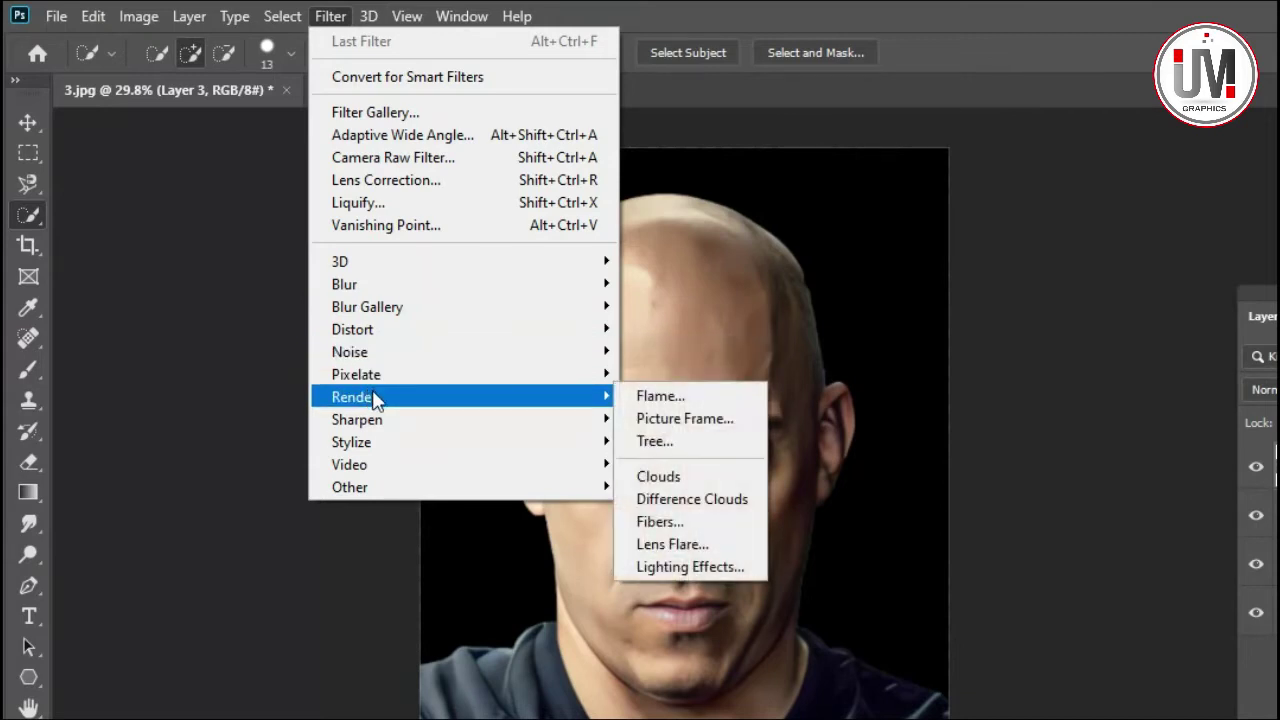
Render Clouds on Layer 3, then apply Difference Clouds and repeat it four more times
left_click(676, 480)
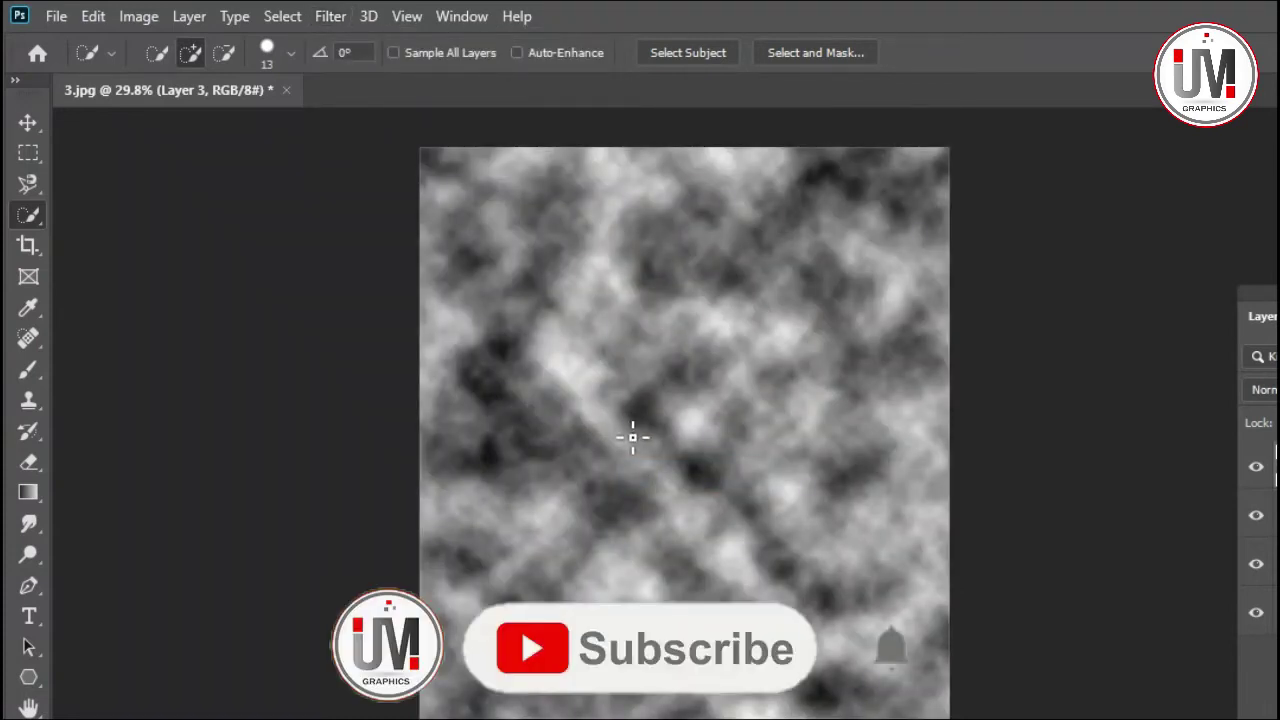
left_click(328, 17)
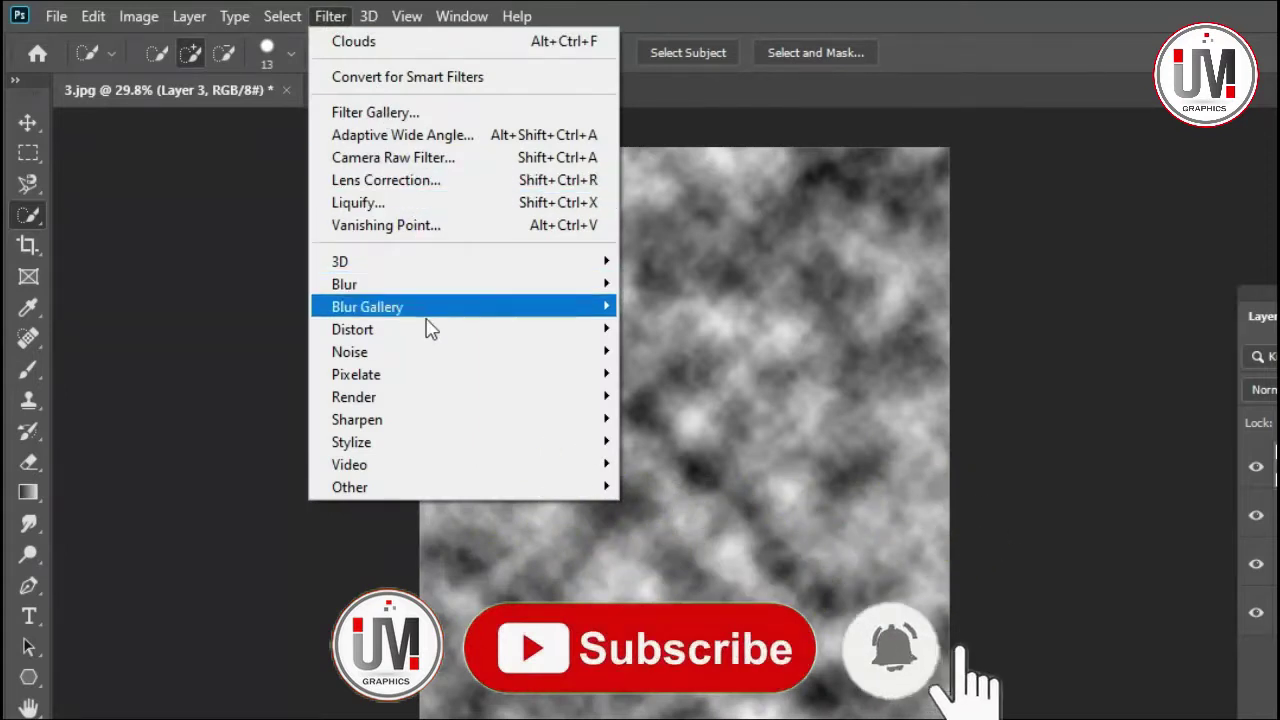
mouse_move(354, 397)
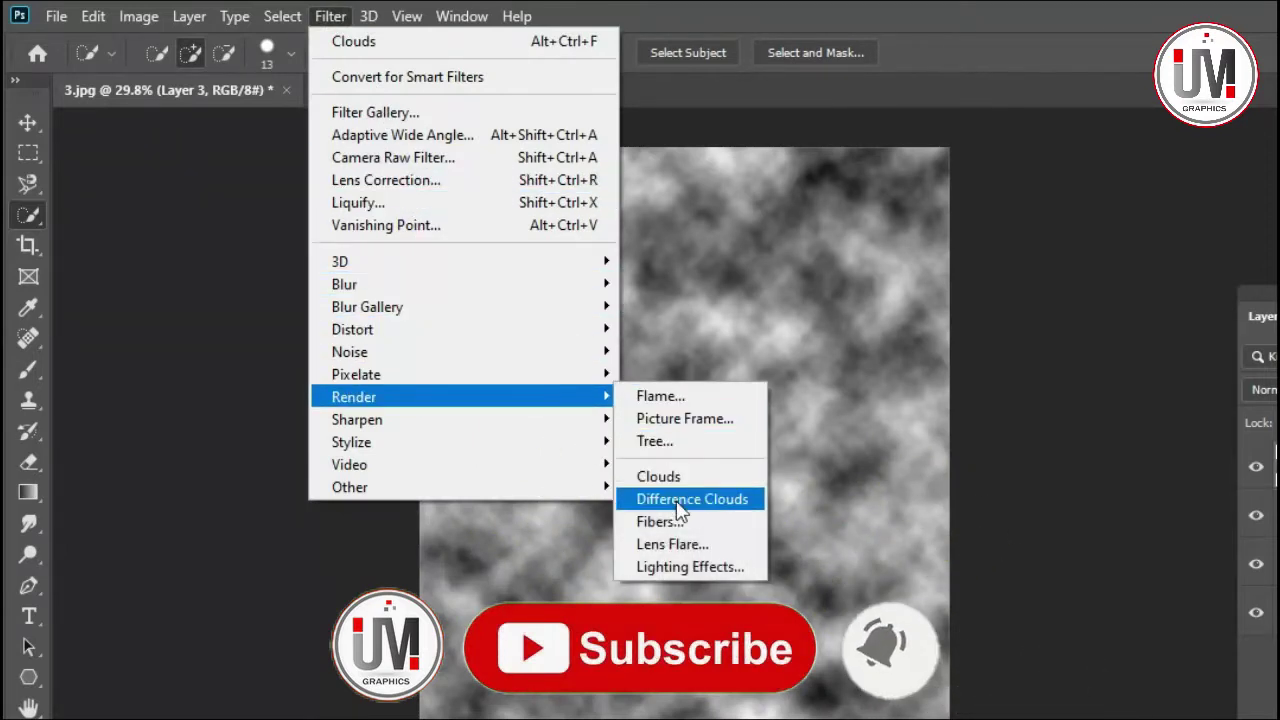
left_click(679, 510)
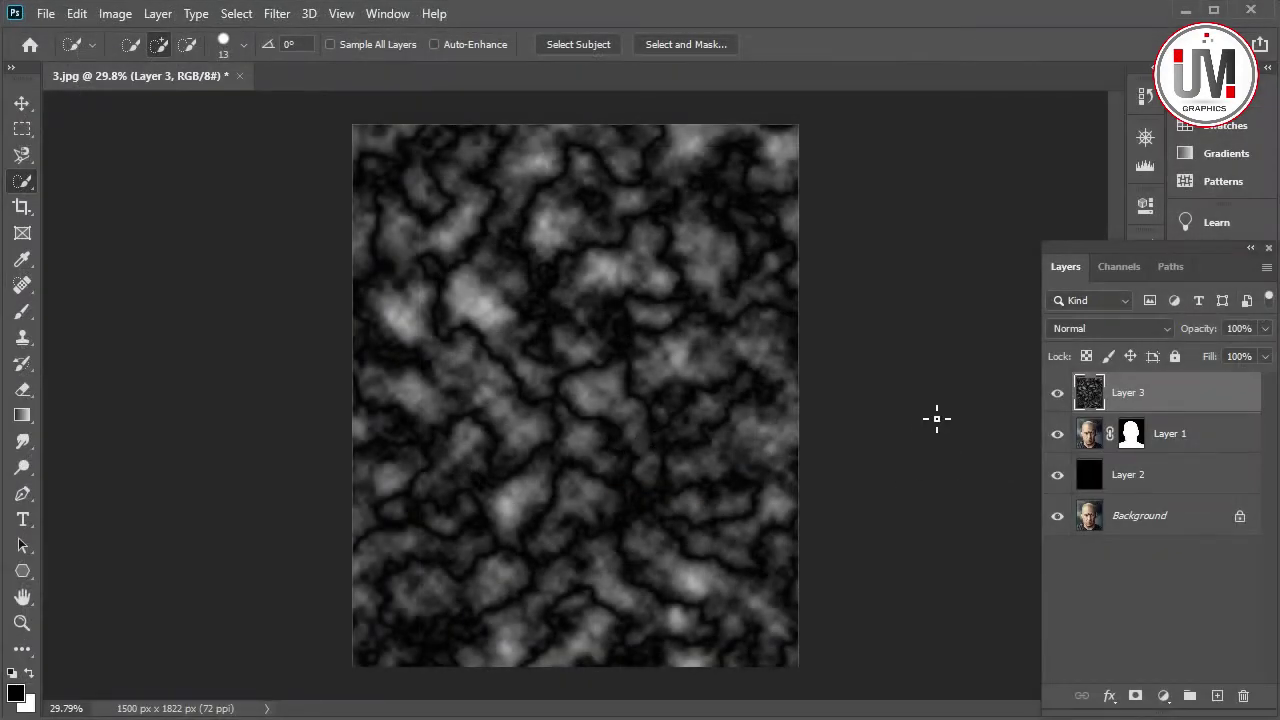
key("ctrl+alt+f")
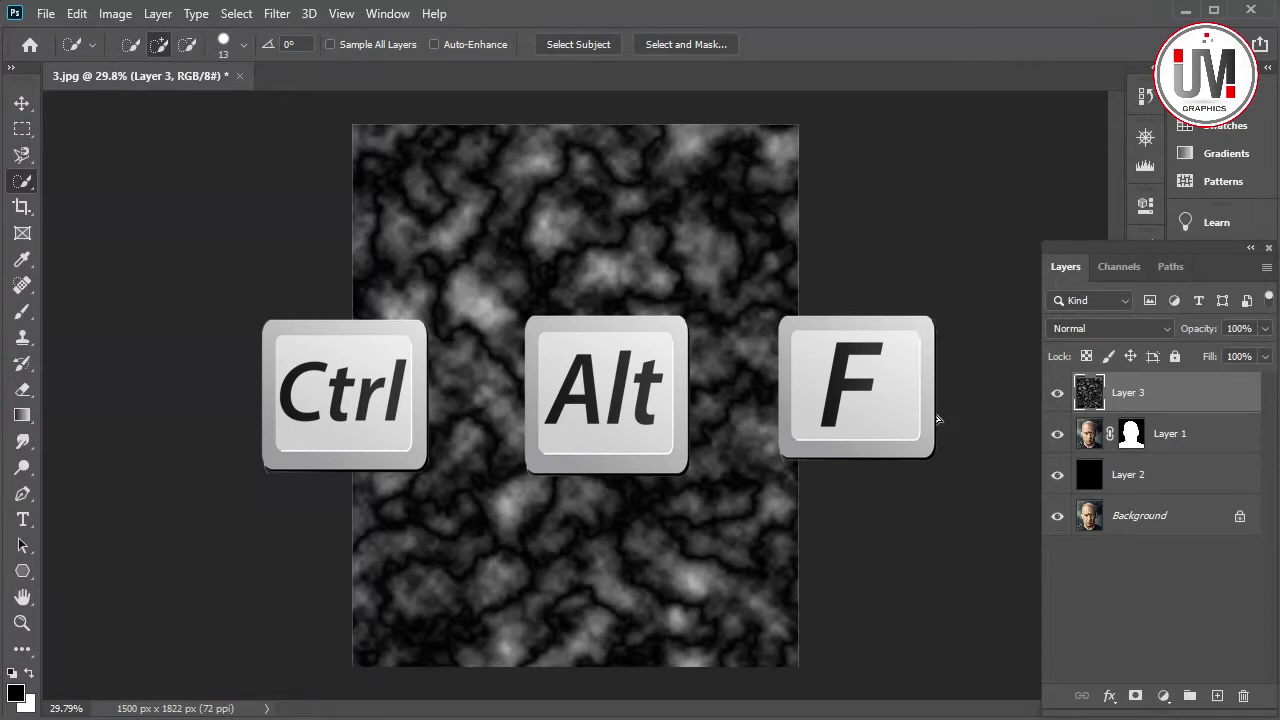
key("ctrl+alt+f")
key("ctrl+alt+f")
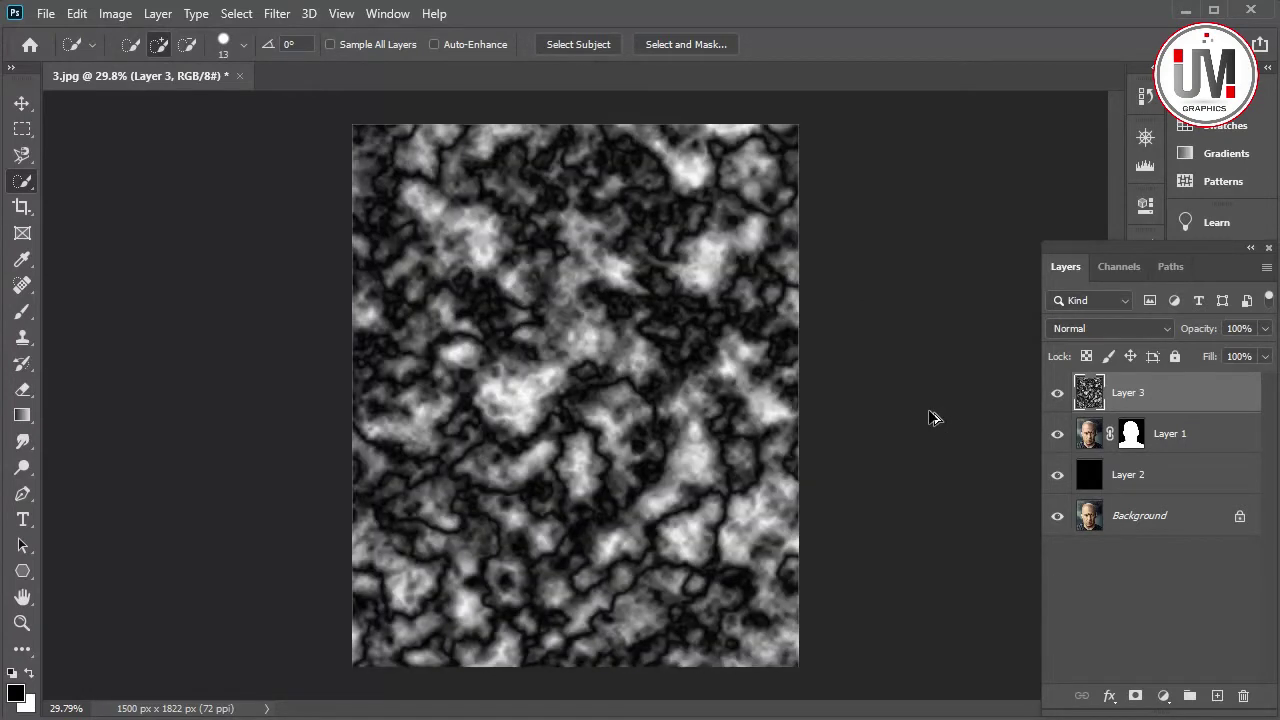
key("ctrl+alt+f")
key("ctrl+alt+f")
key("ctrl+alt+f")
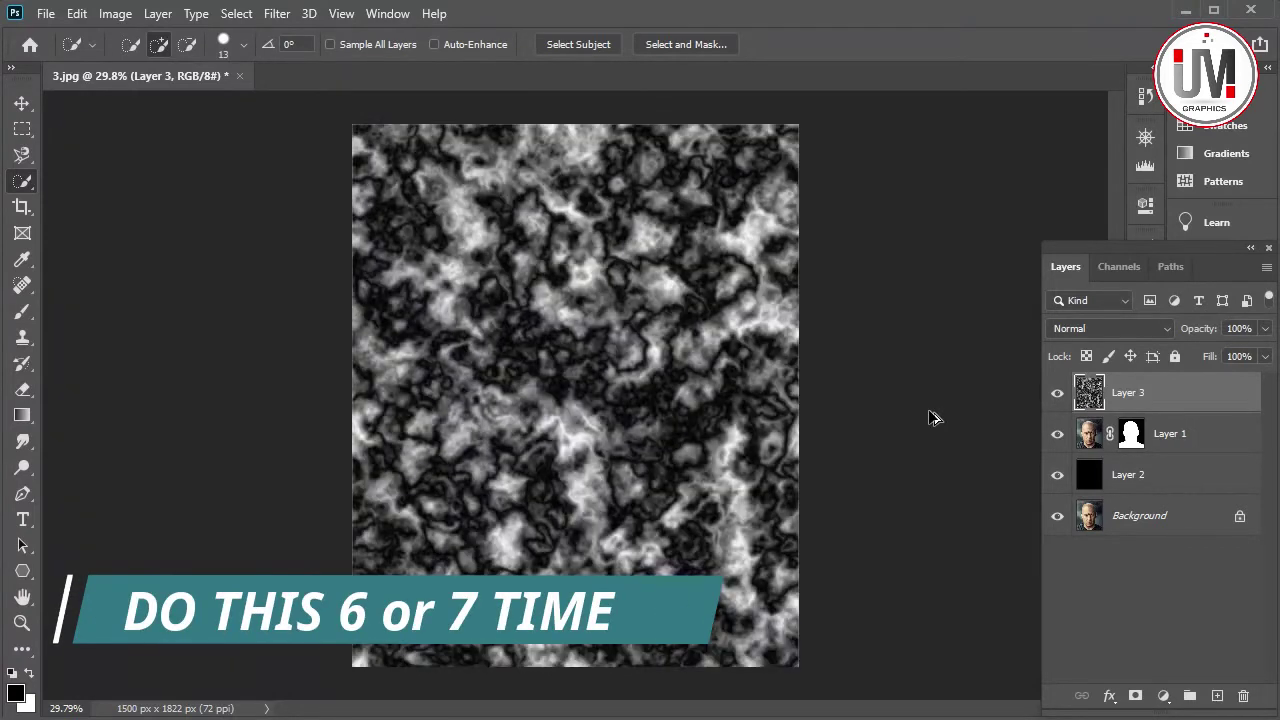
key("ctrl+alt+f")
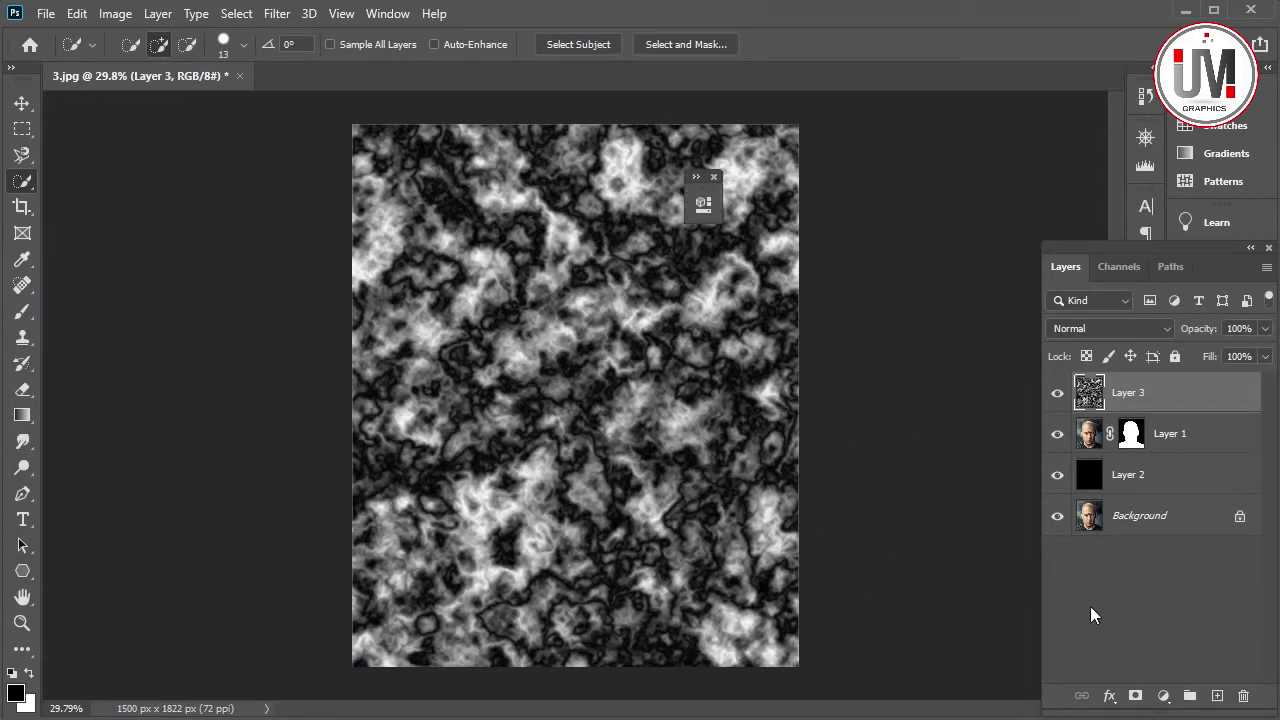
Add a Gradient Map adjustment layer with its left stop set to deep red 6a0202
left_click(1161, 694)
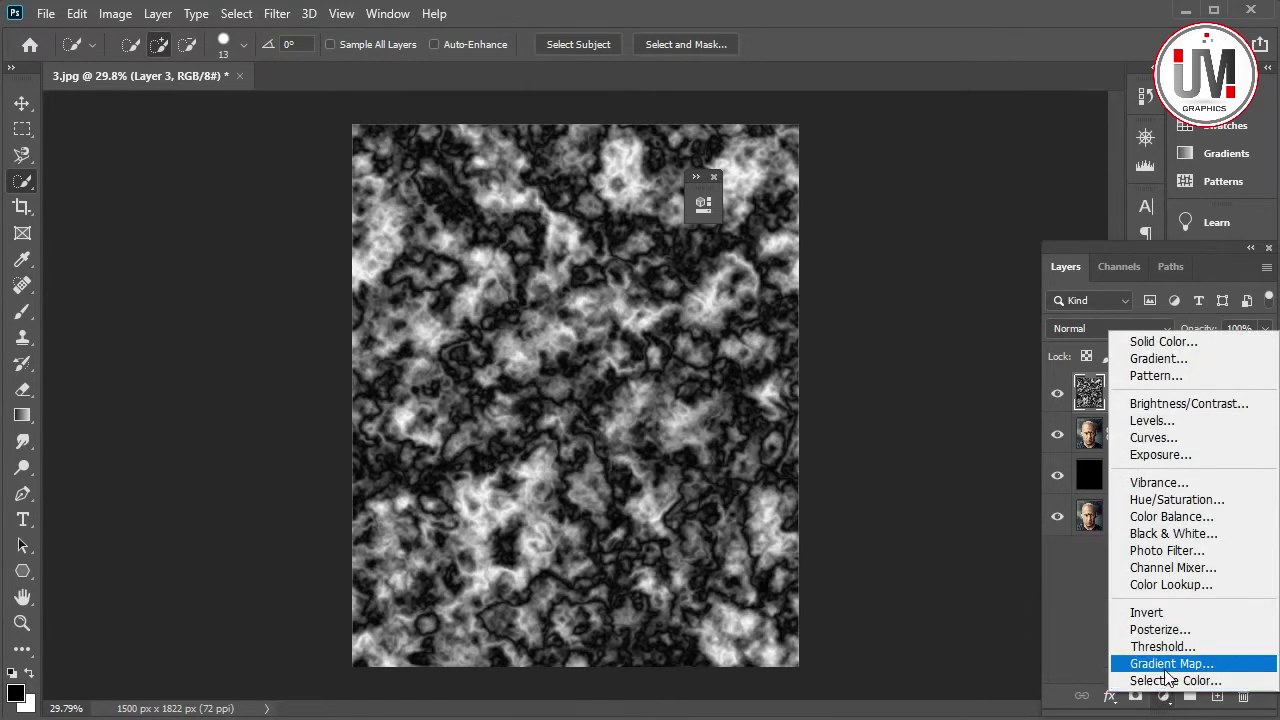
left_click(1167, 664)
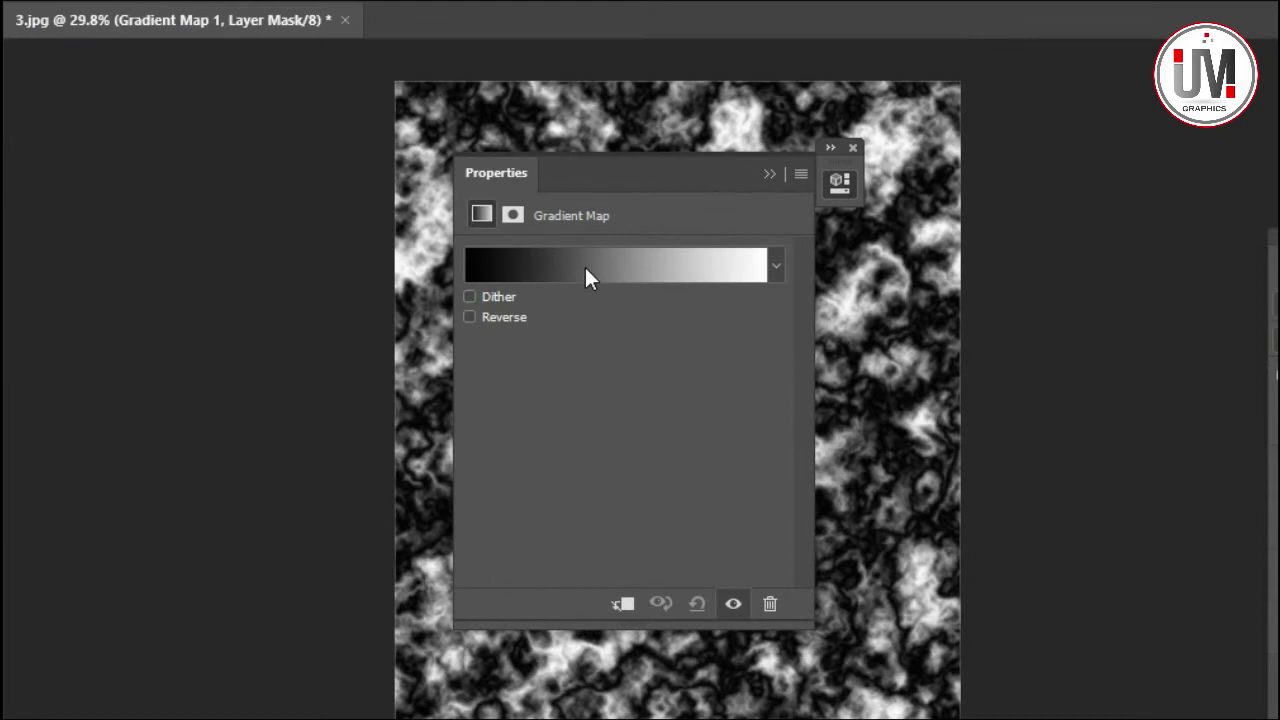
left_click(585, 267)
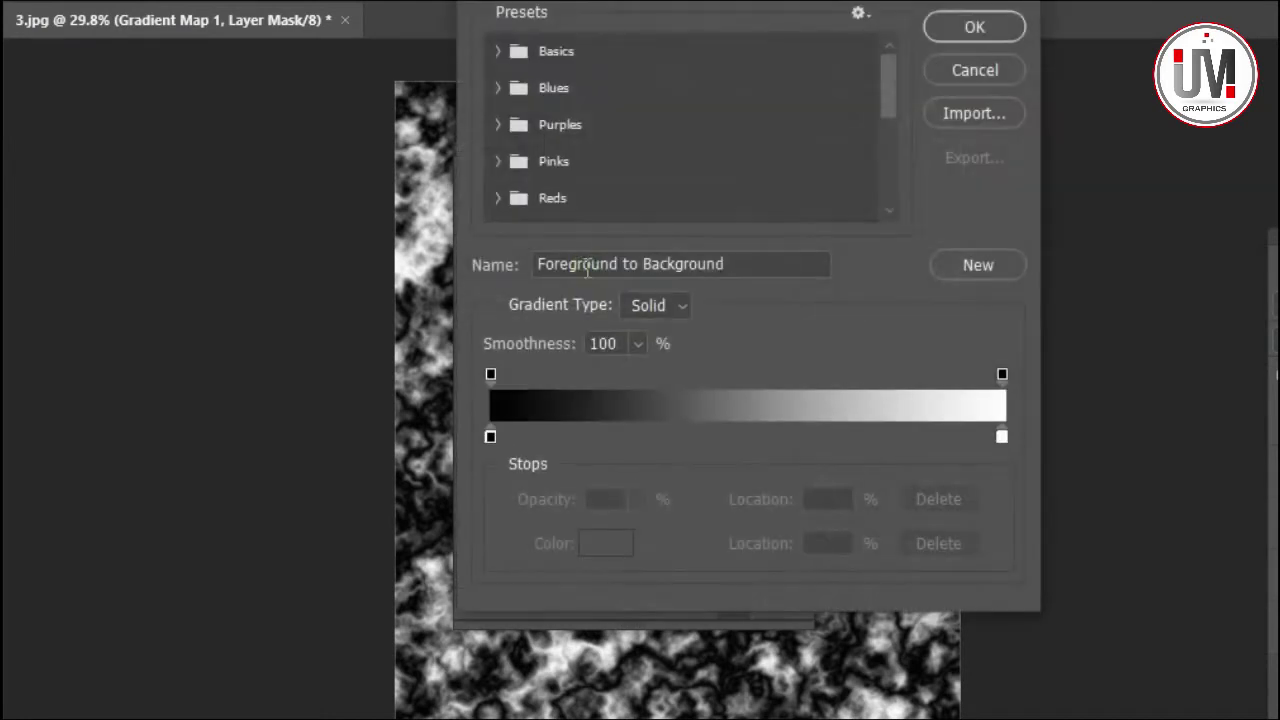
left_click(490, 436)
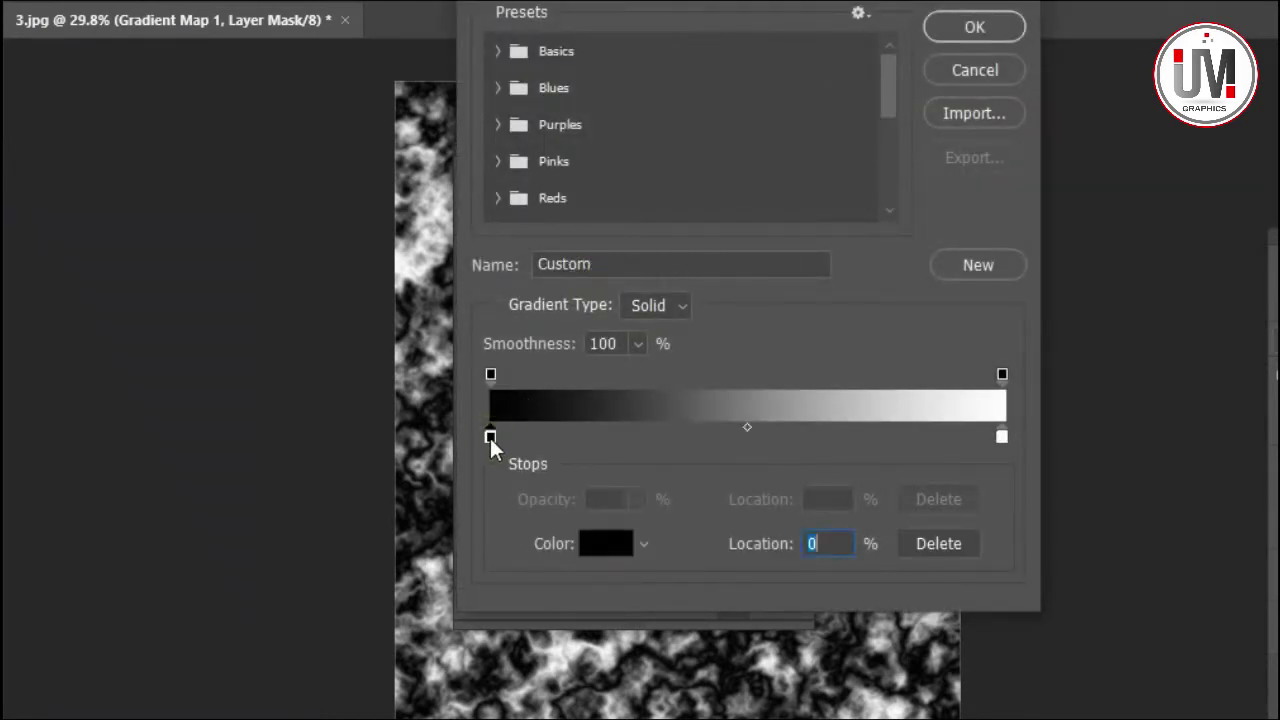
left_click(610, 548)
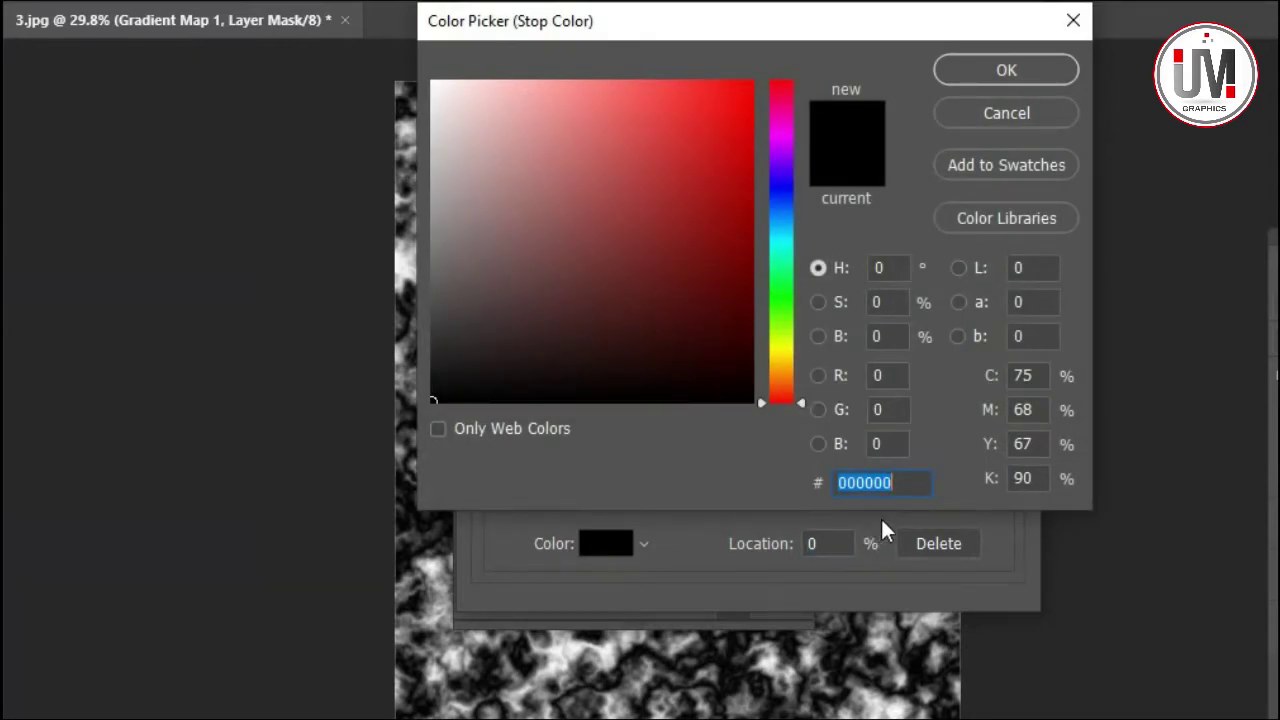
type("6a")
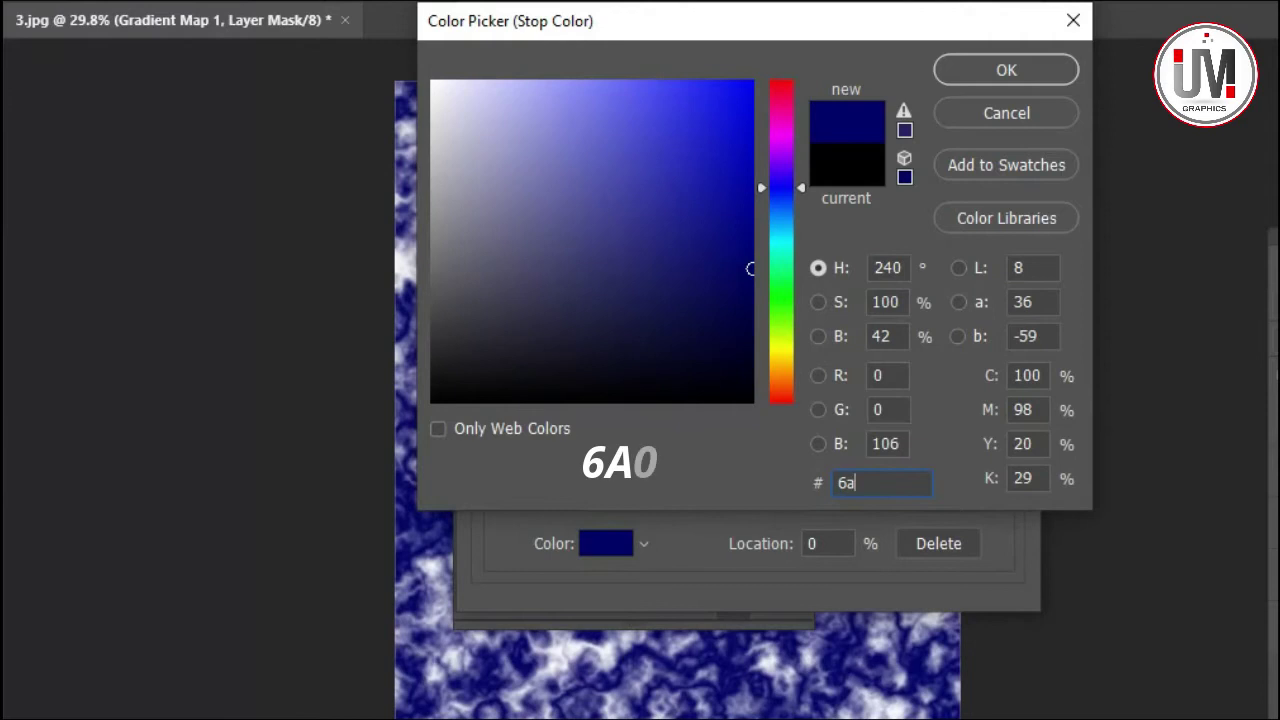
type("020")
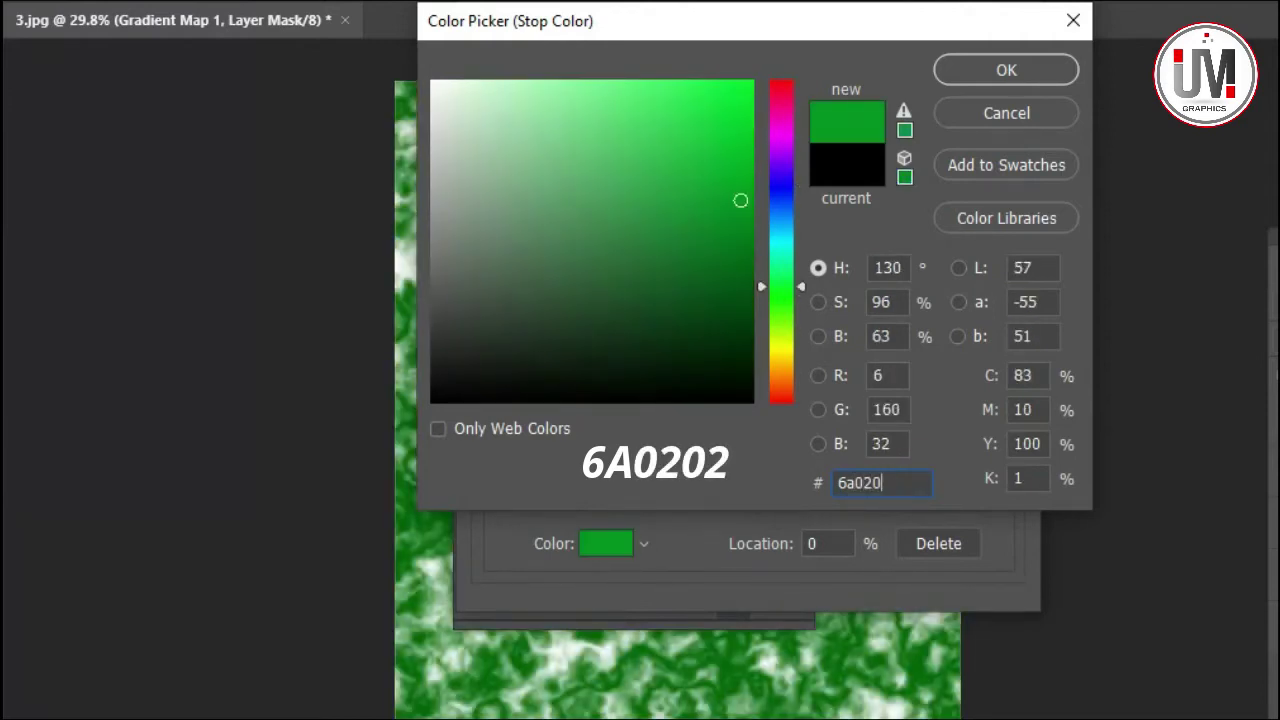
type("2")
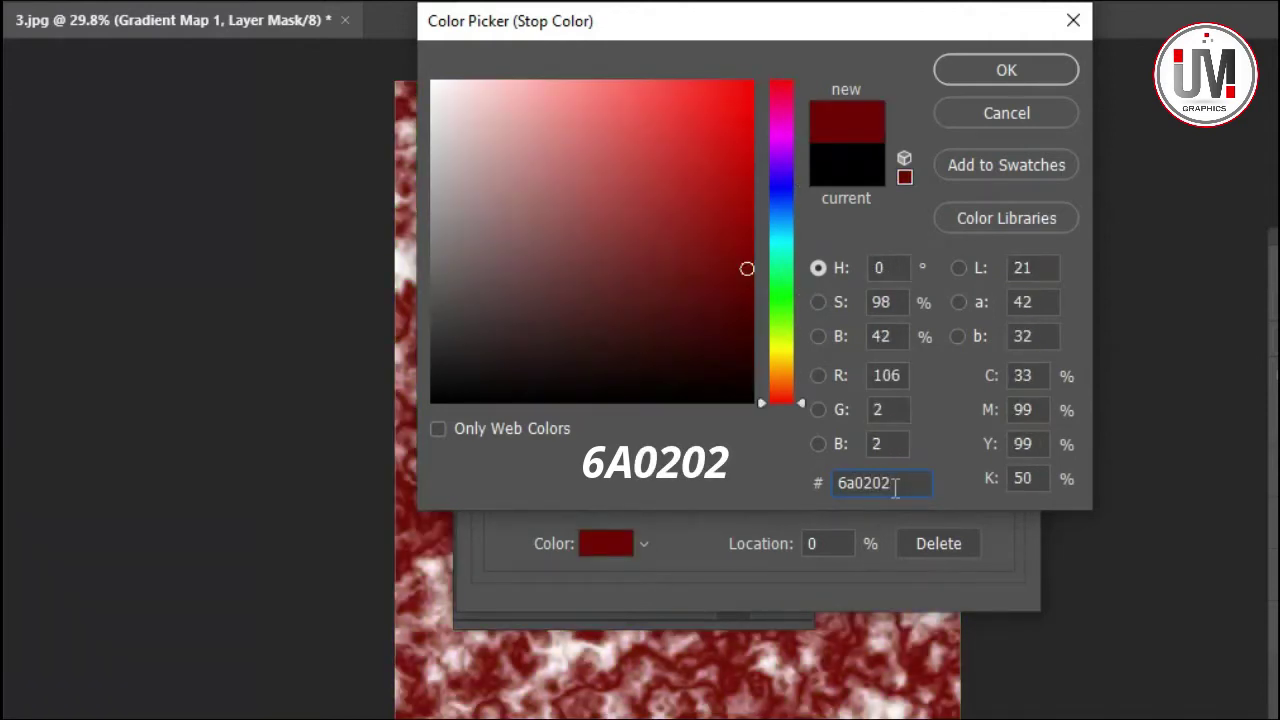
left_click(1016, 71)
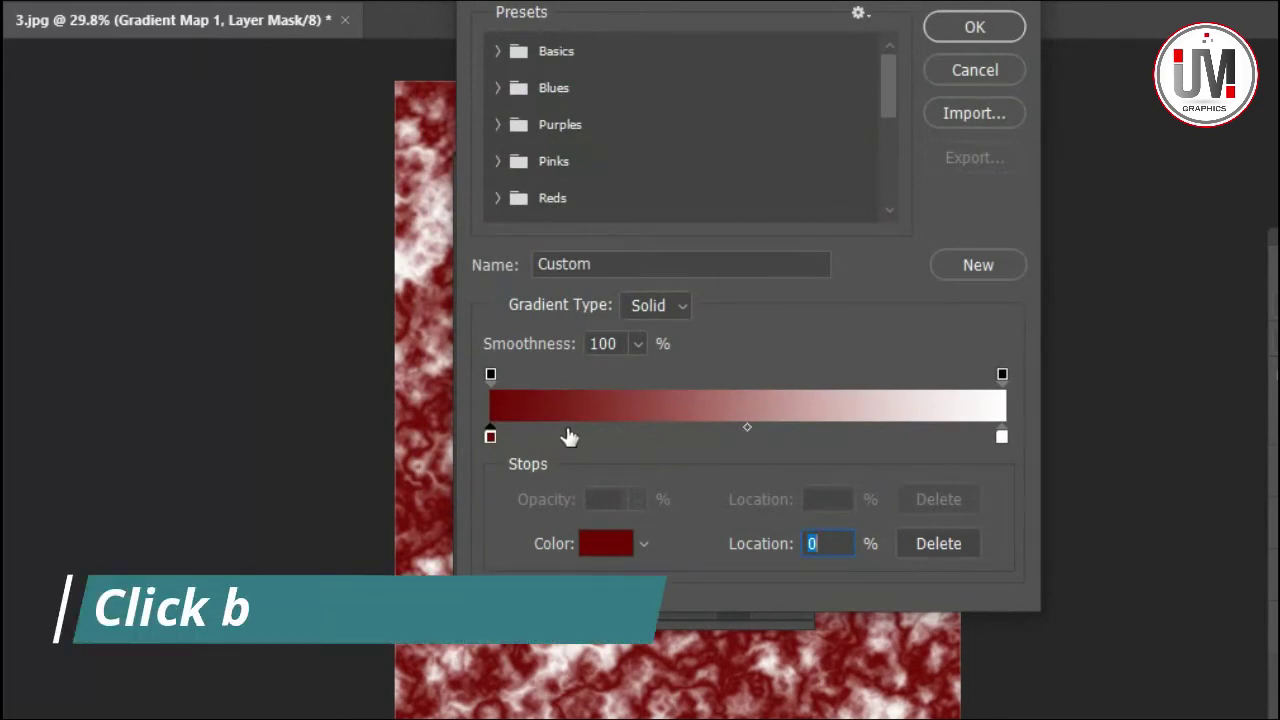
Add a gradient stop at 30% coloured bright red c20000
left_click(578, 435)
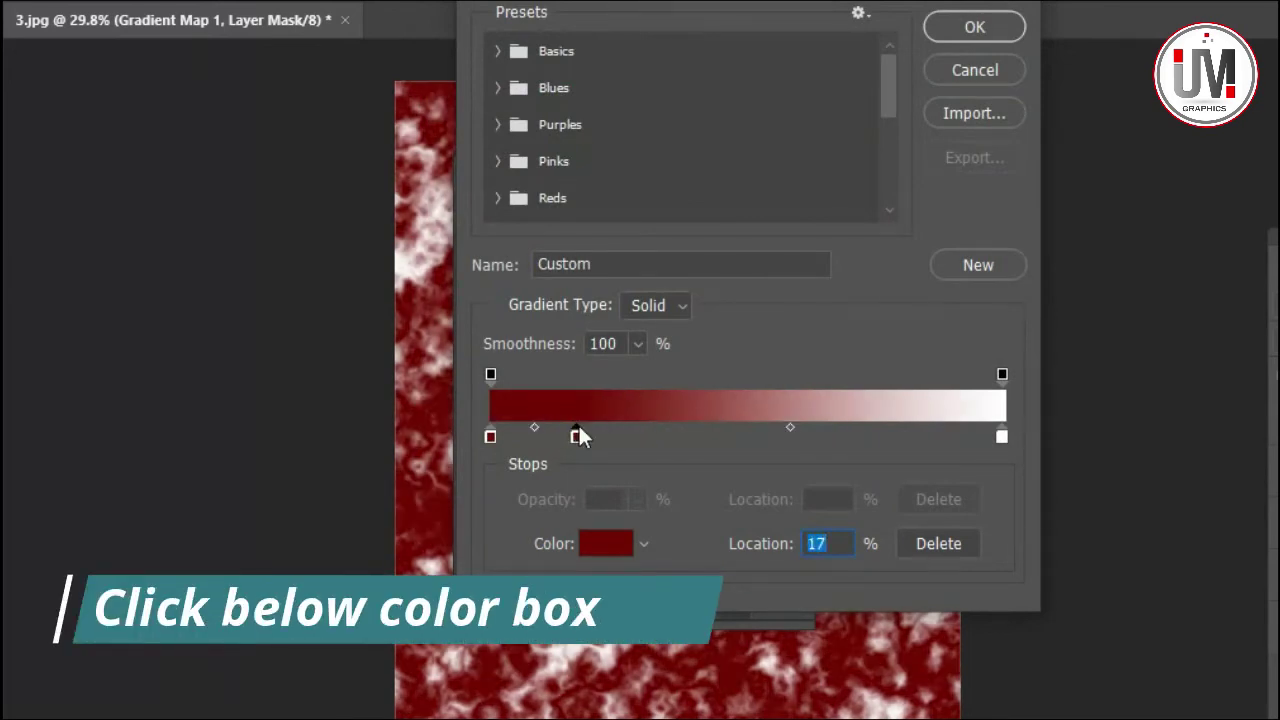
left_click(826, 543)
left_click_drag(826, 543, 806, 553)
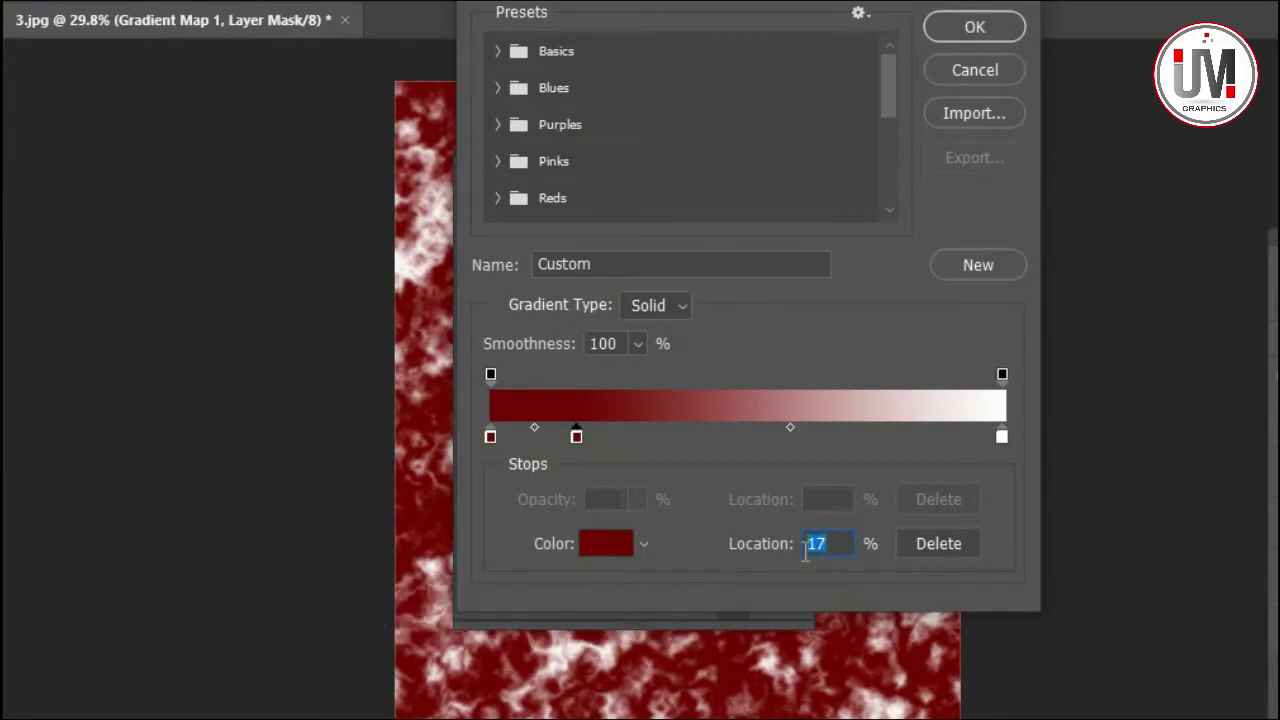
type("30")
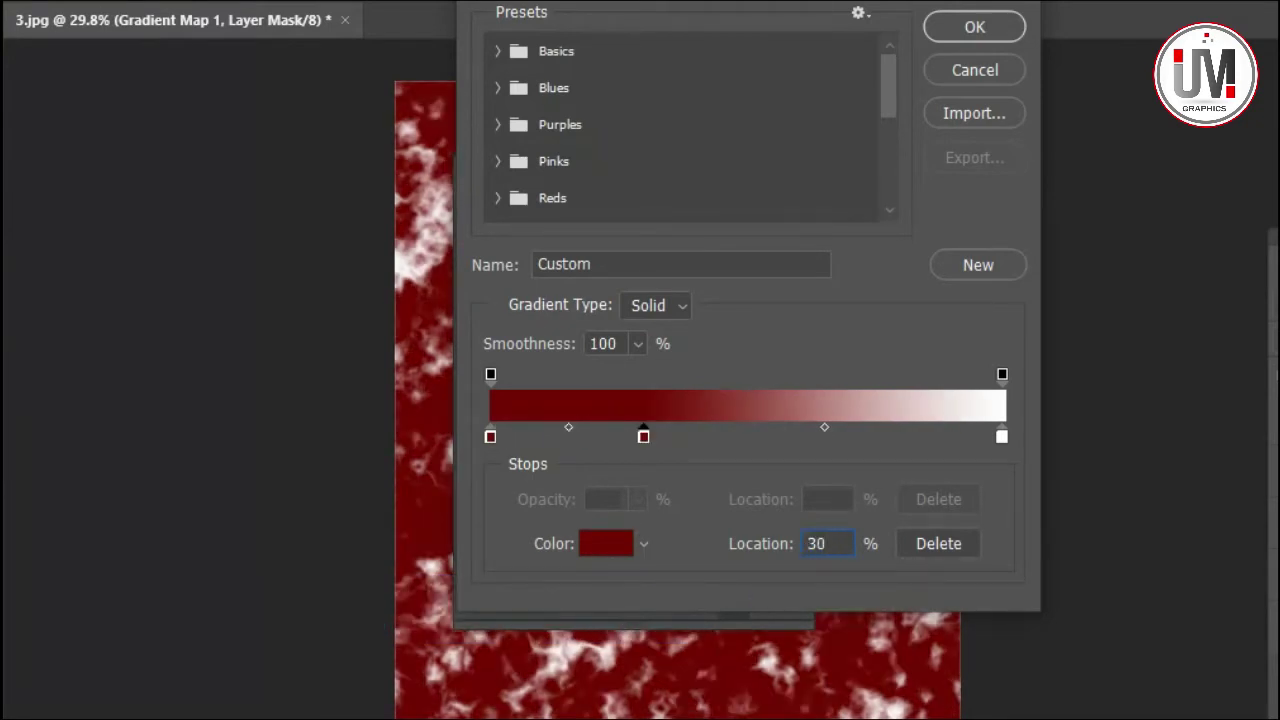
left_click(609, 547)
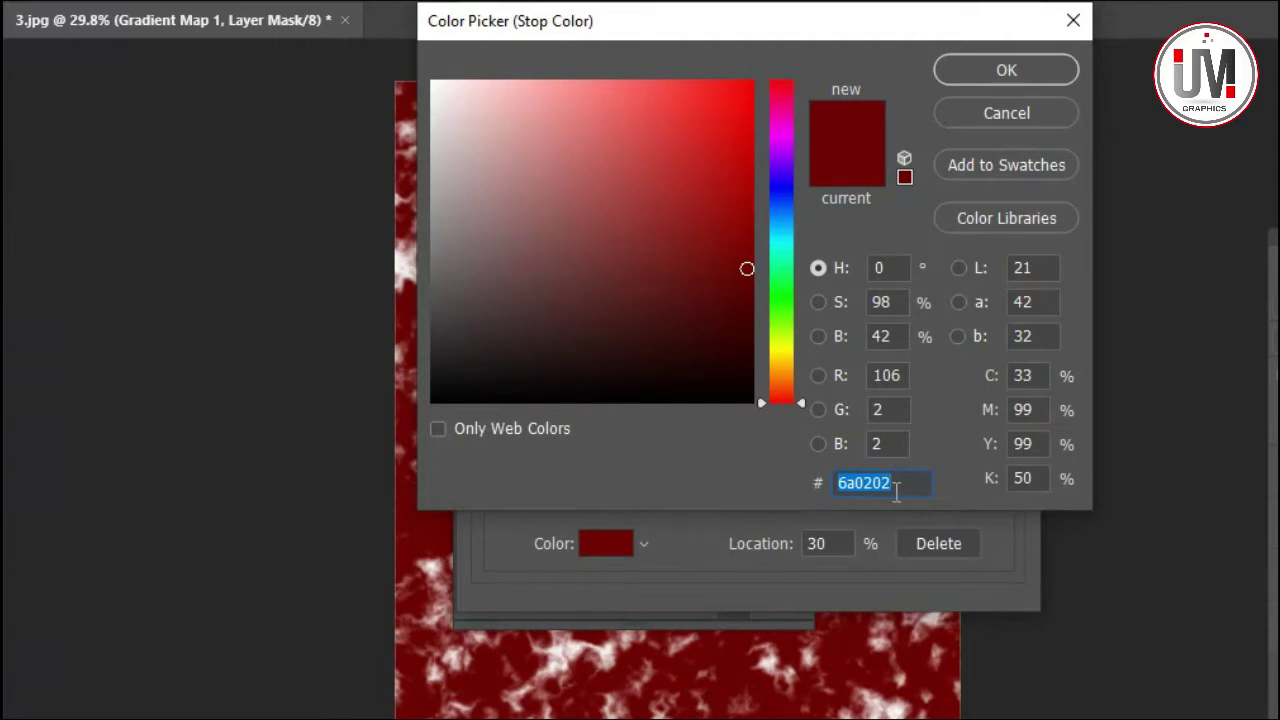
type("c2")
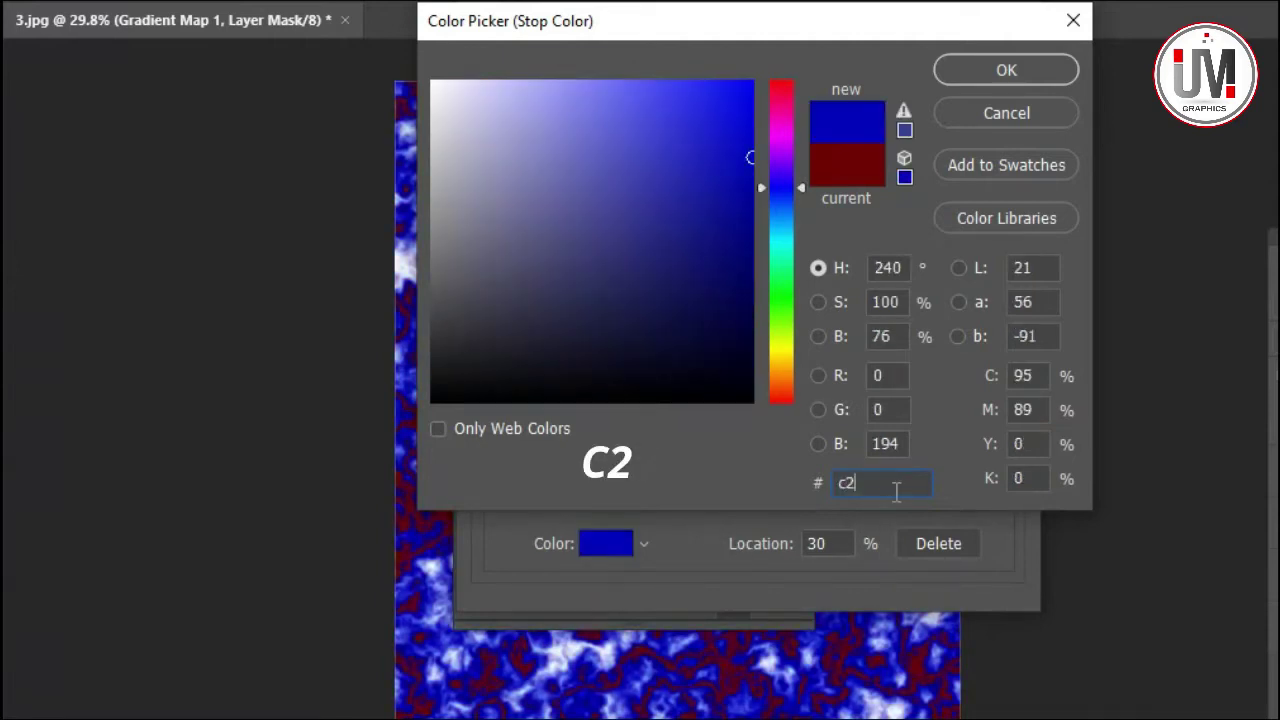
type("00")
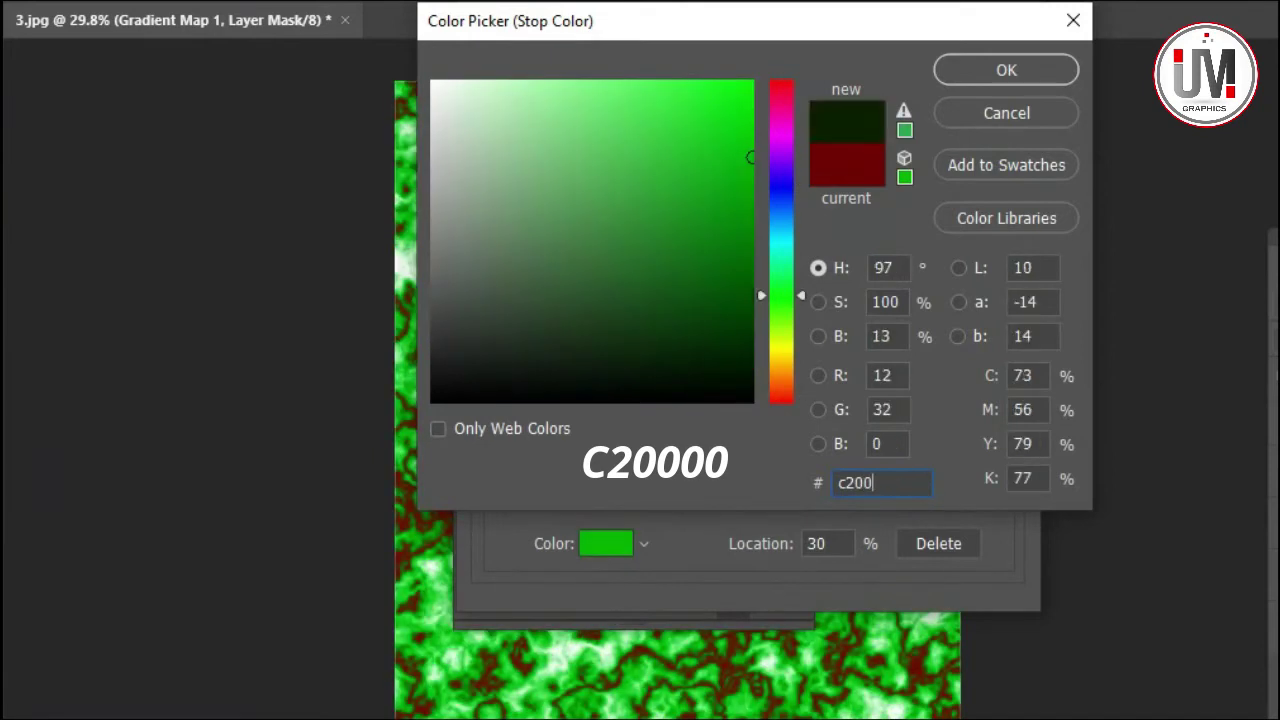
type("00000")
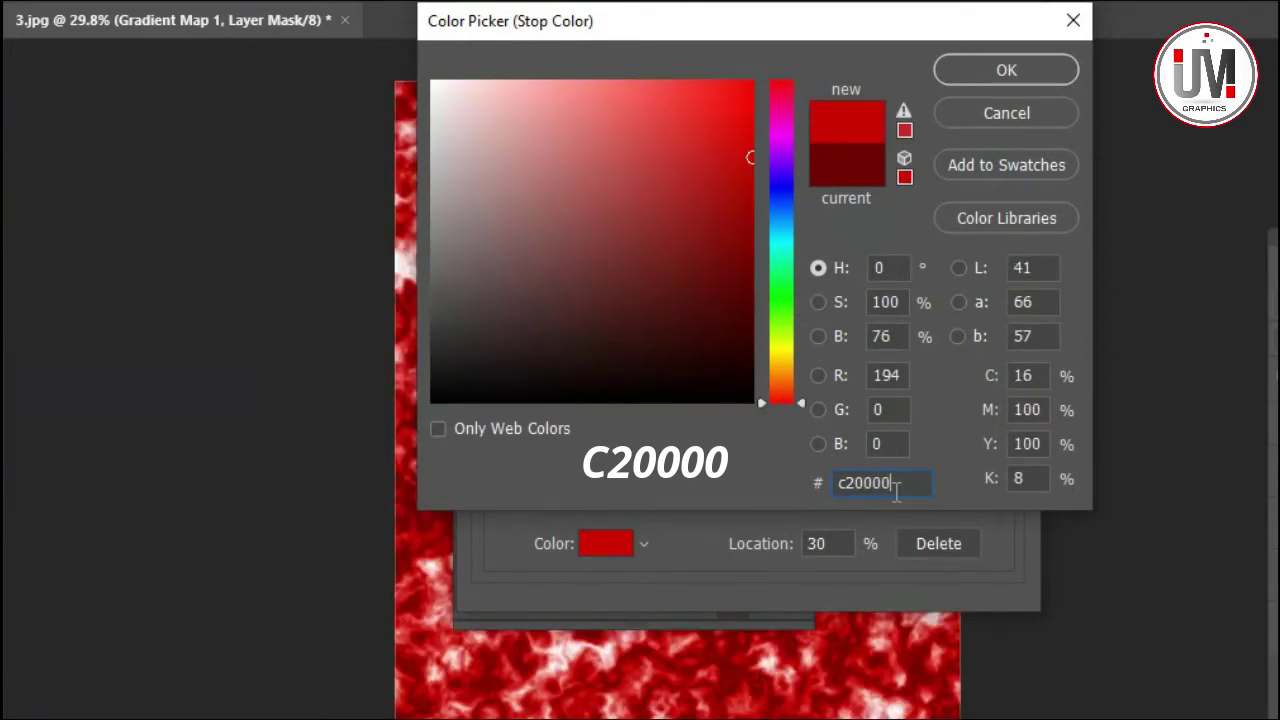
left_click(1004, 72)
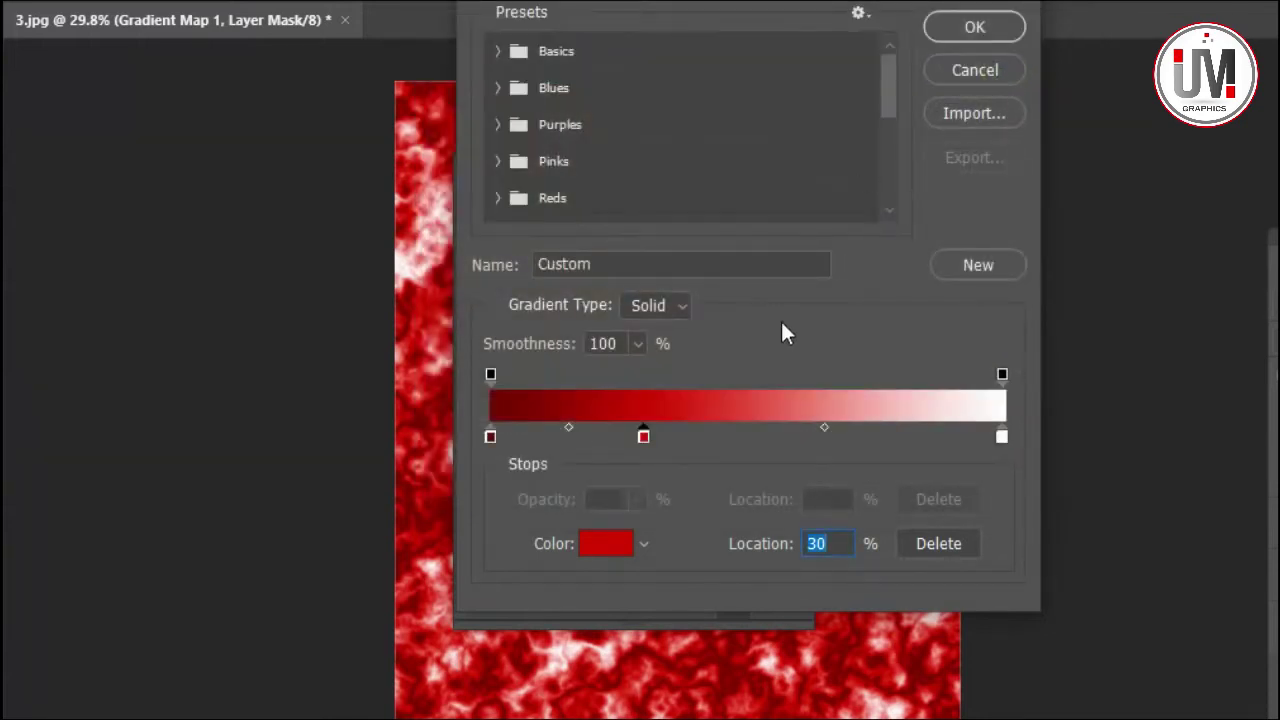
Add another gradient stop at Location 65%
left_click(820, 436)
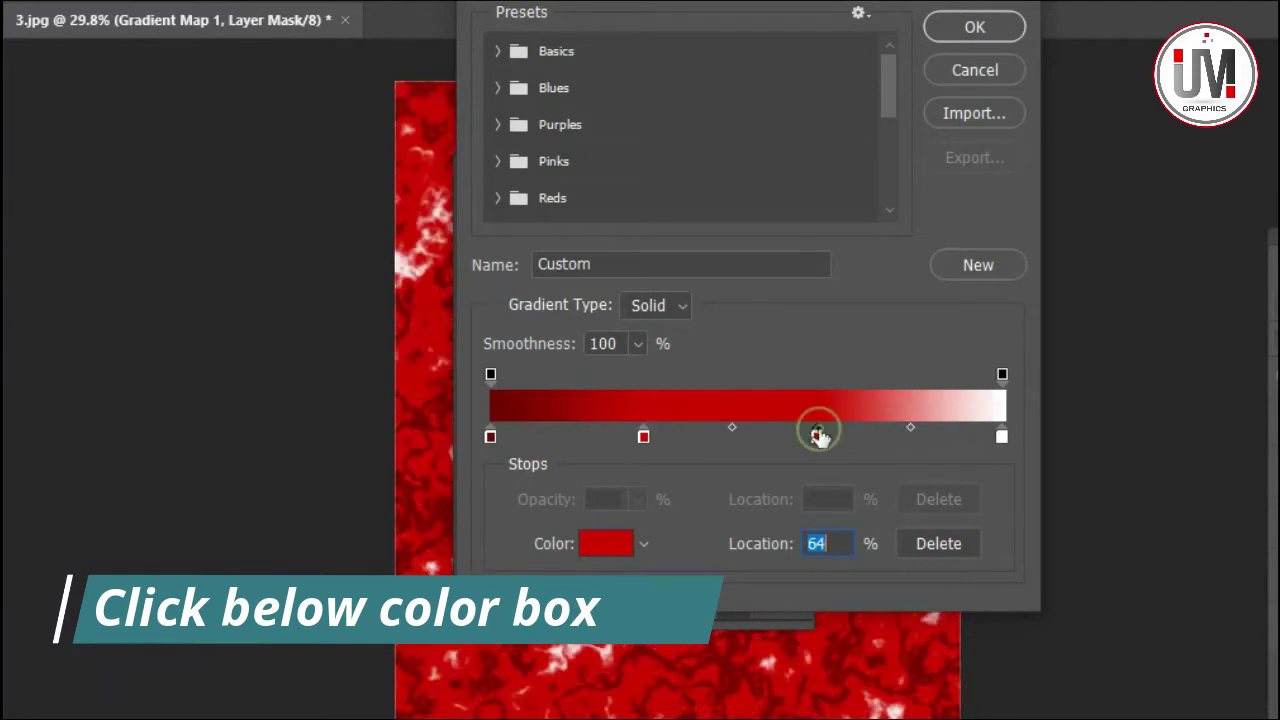
double_click(812, 545)
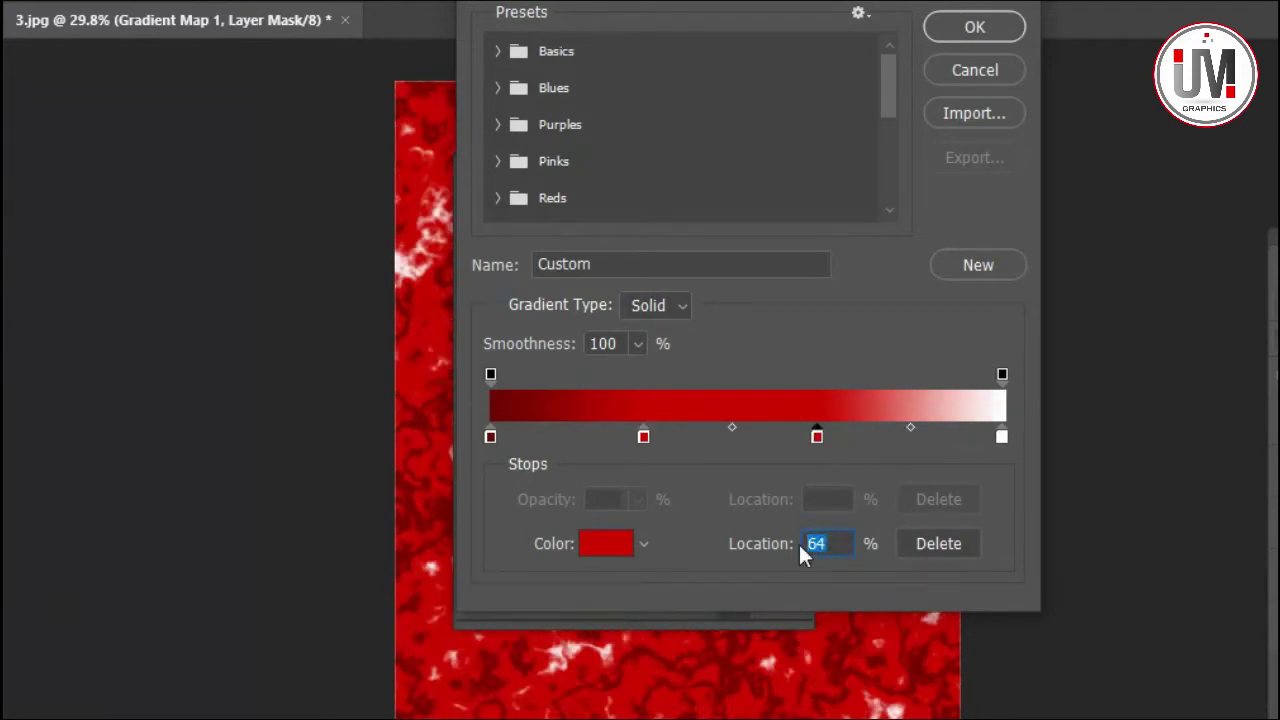
type("6")
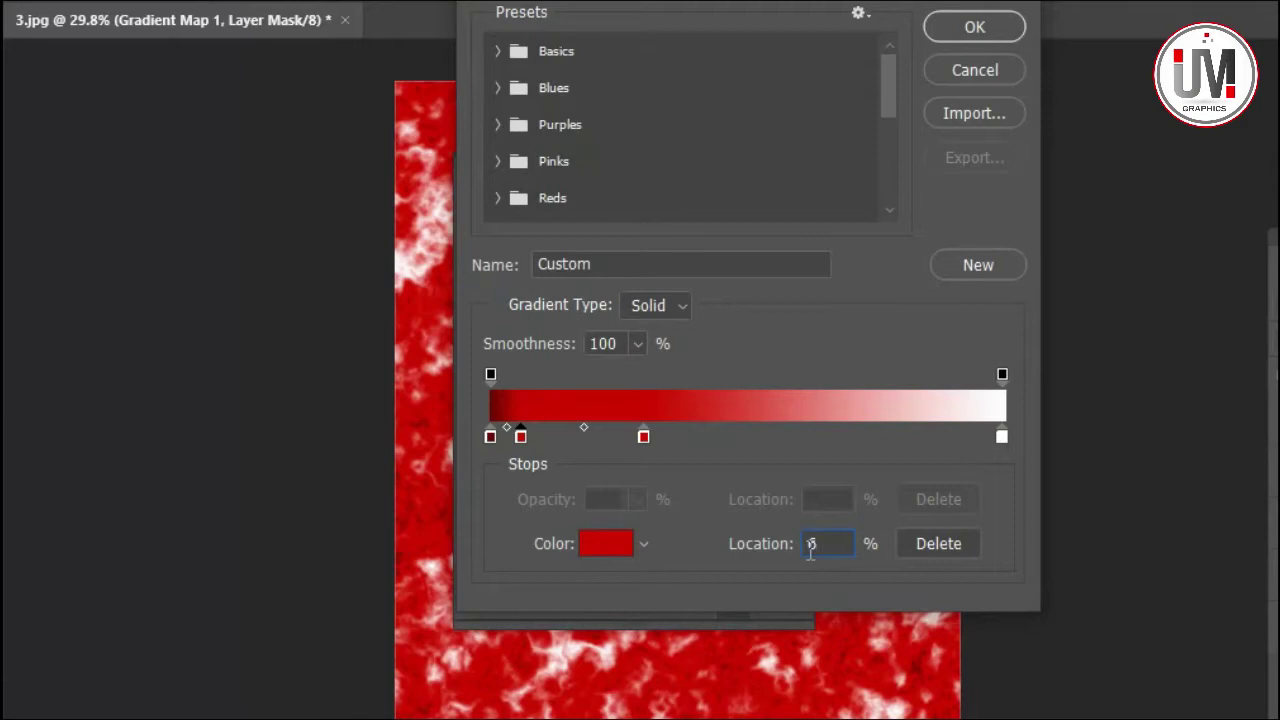
type("5")
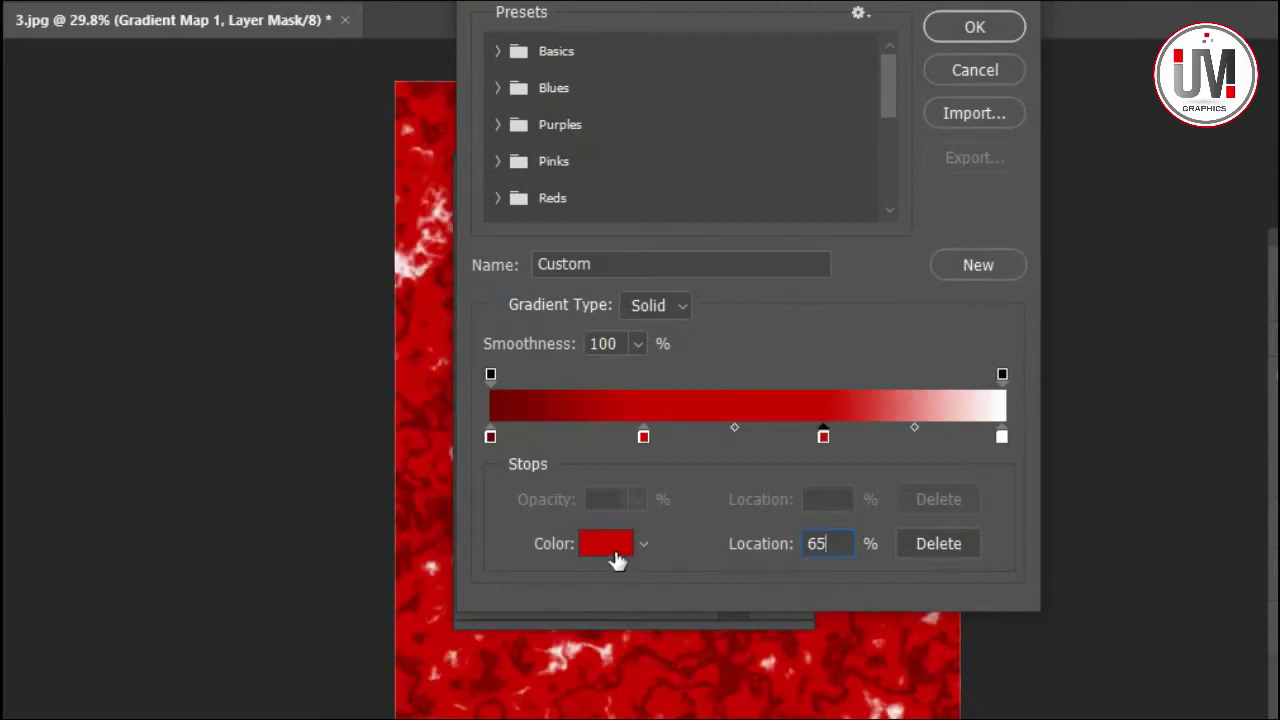
Colour the 65% gradient stop golden yellow fdca3c
left_click(609, 550)
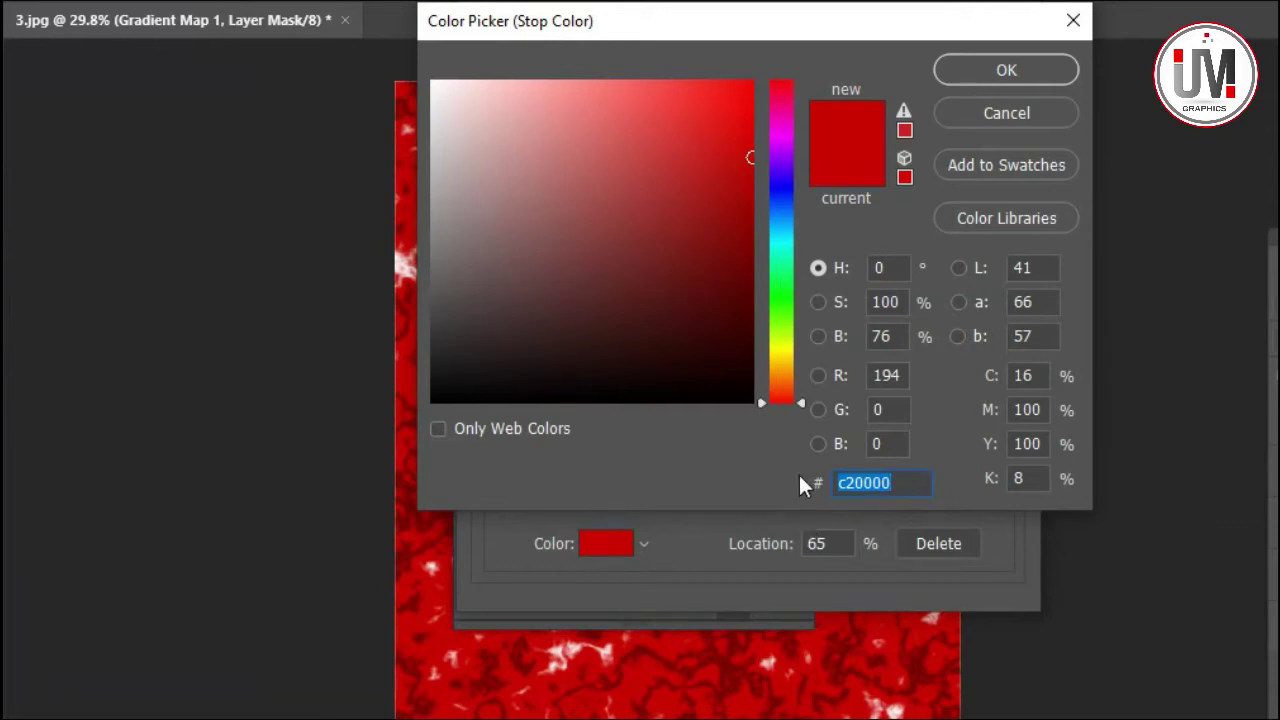
type("f")
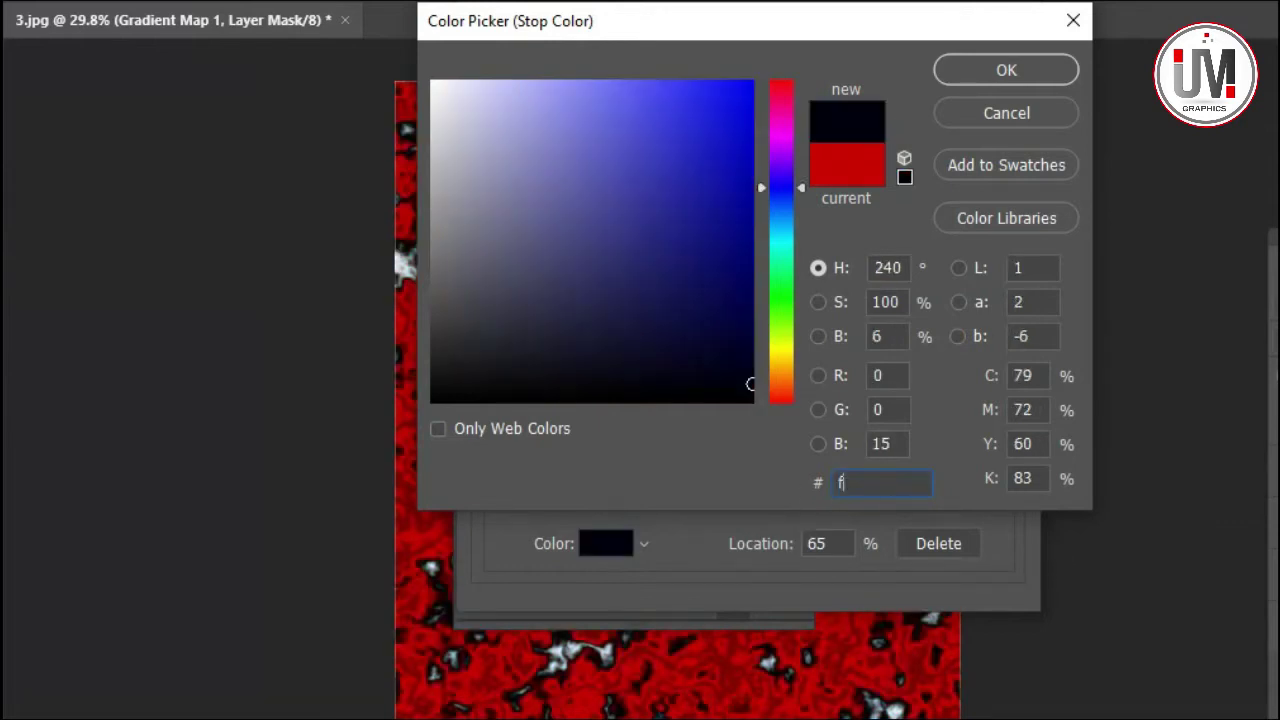
type("dc")
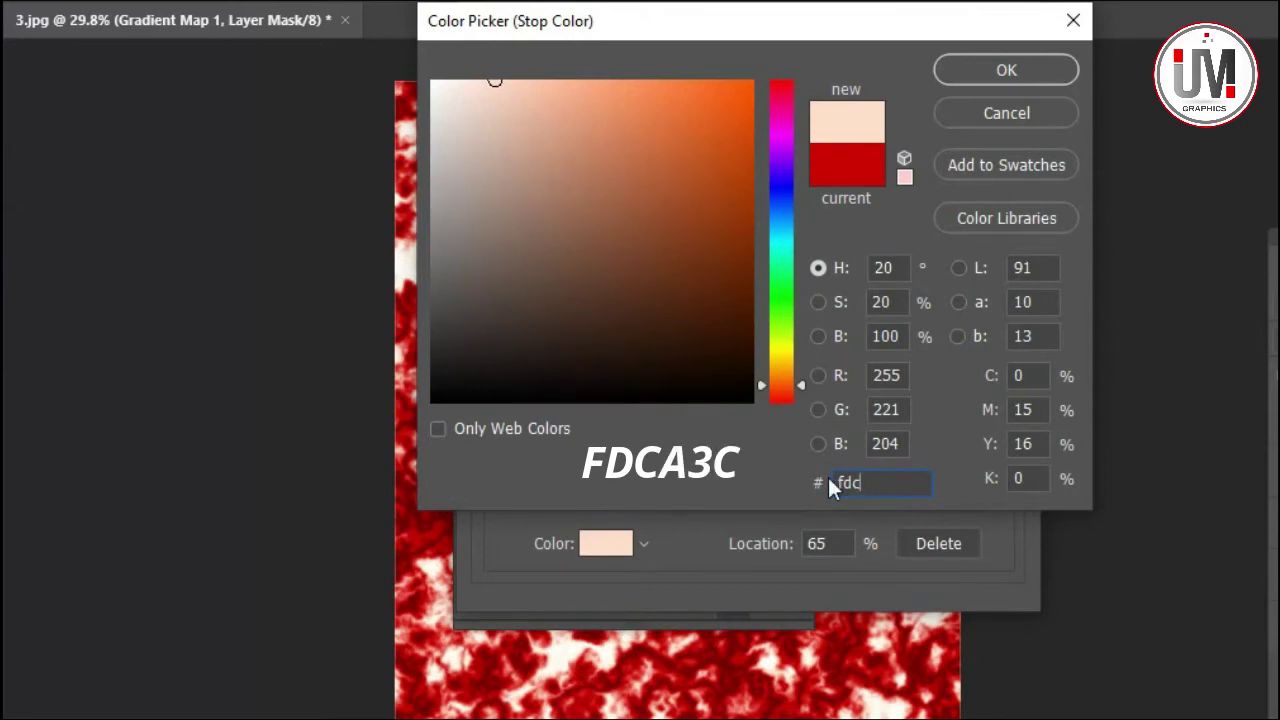
type("a")
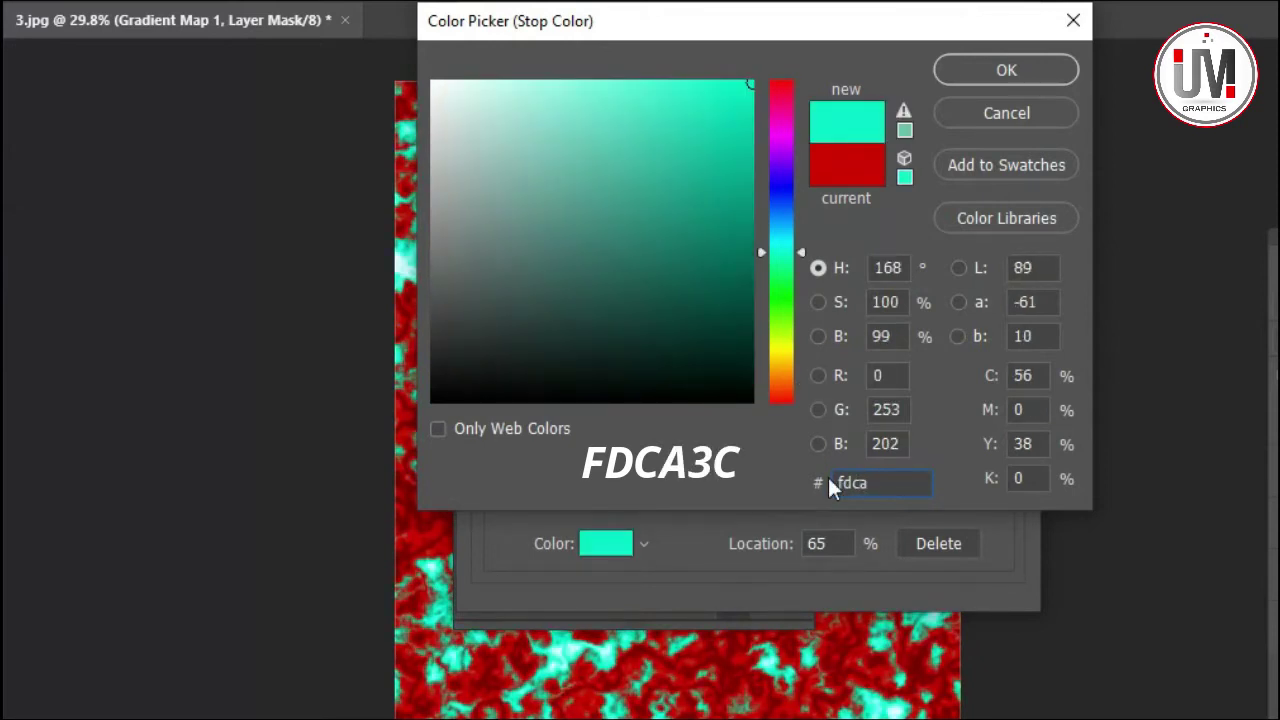
type("3")
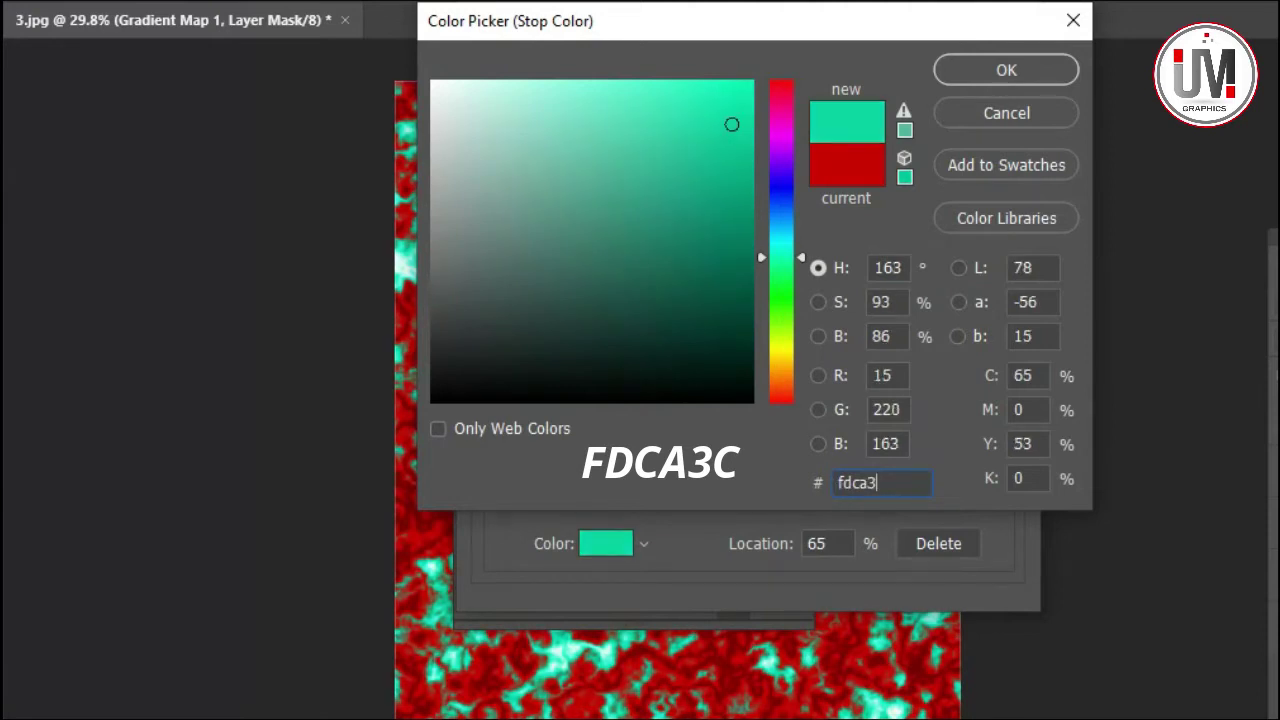
type("c")
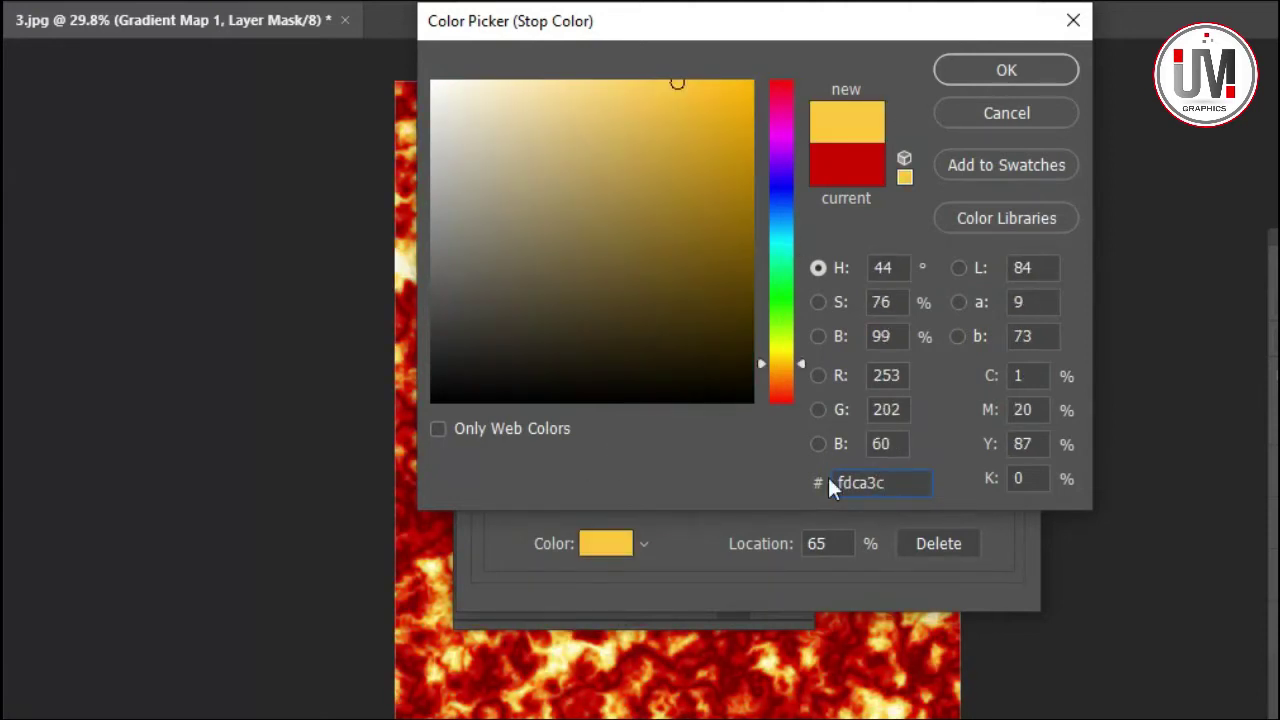
left_click(980, 71)
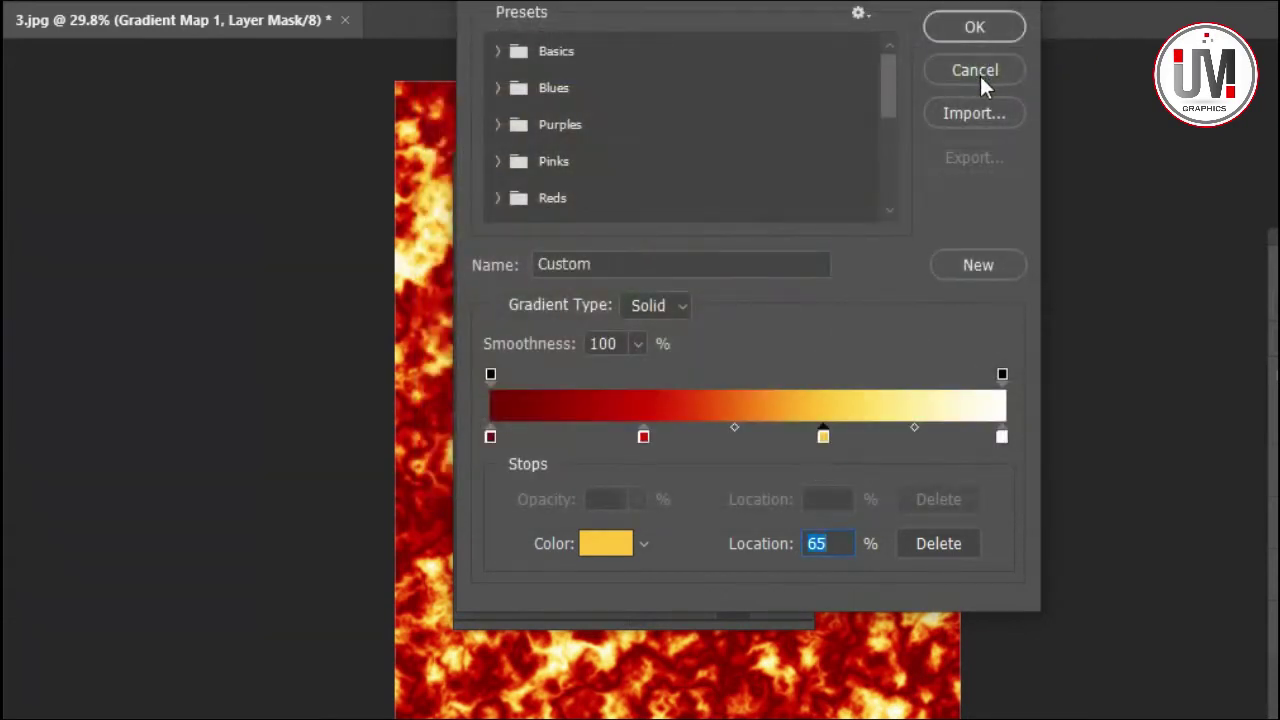
Move the white stop in to 80%, apply the gradient, and collapse the Properties panel
left_click(1000, 437)
left_click_drag(1000, 437, 902, 438)
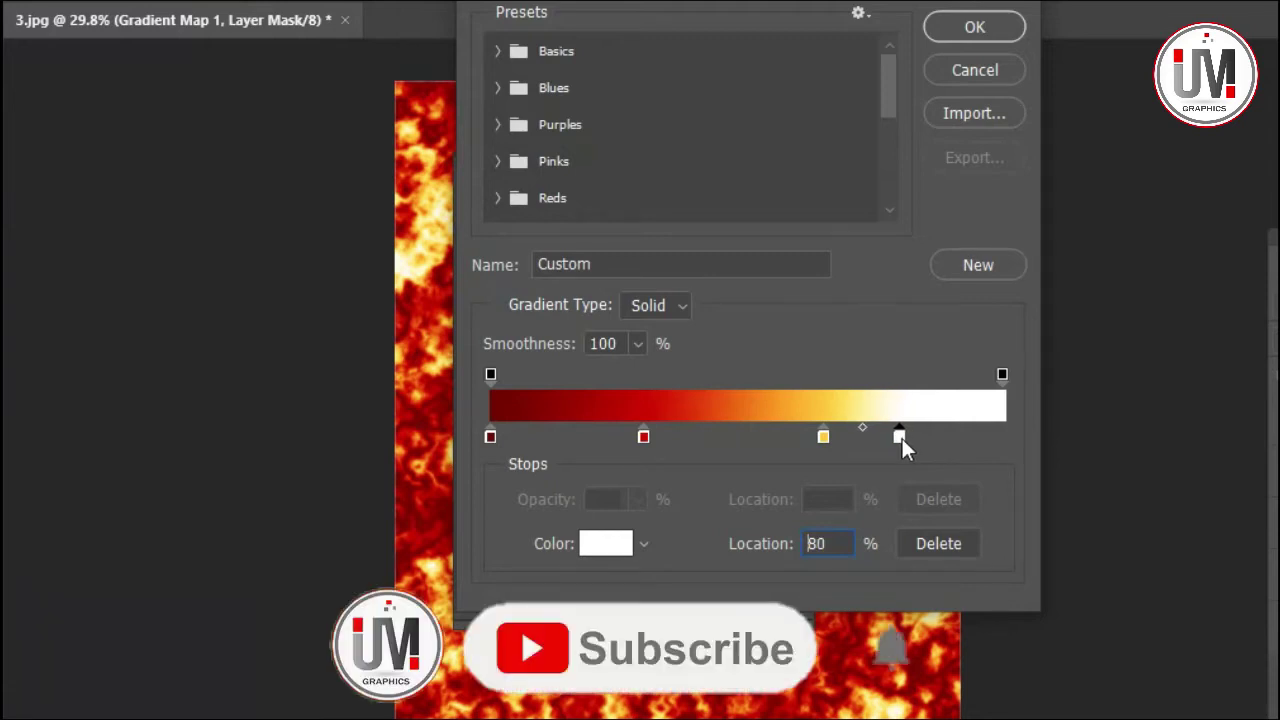
double_click(818, 544)
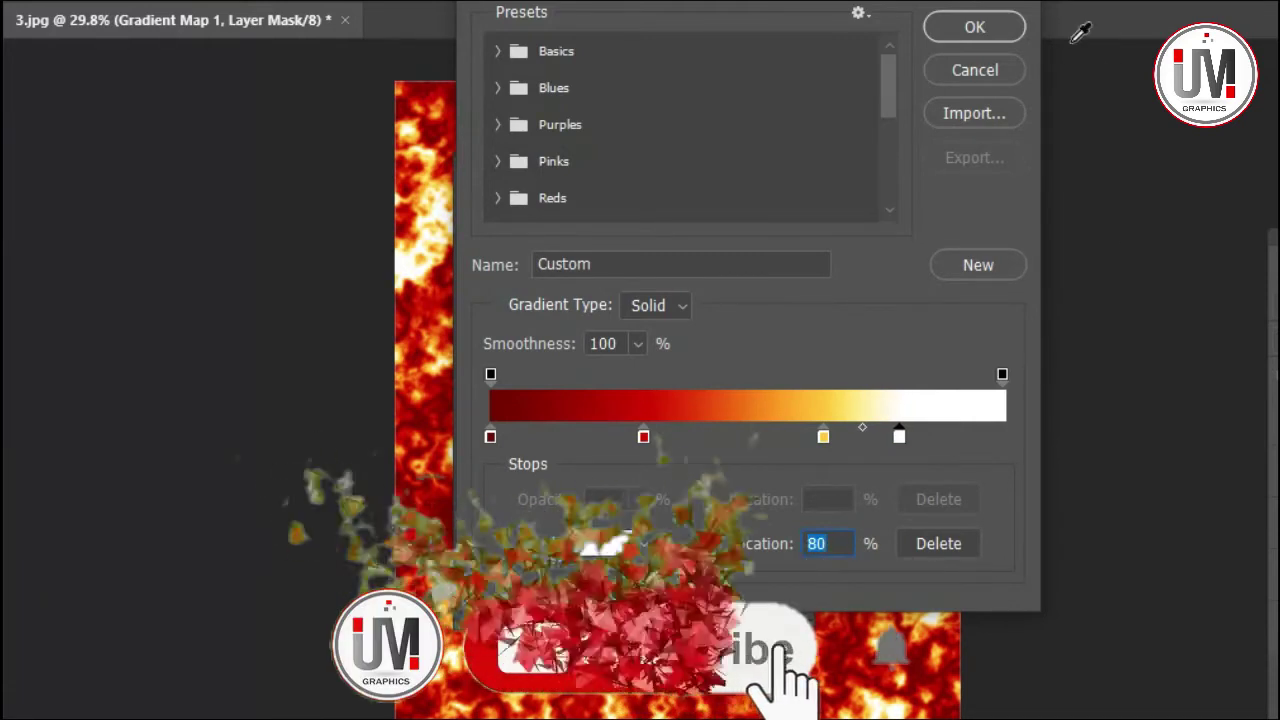
left_click(951, 28)
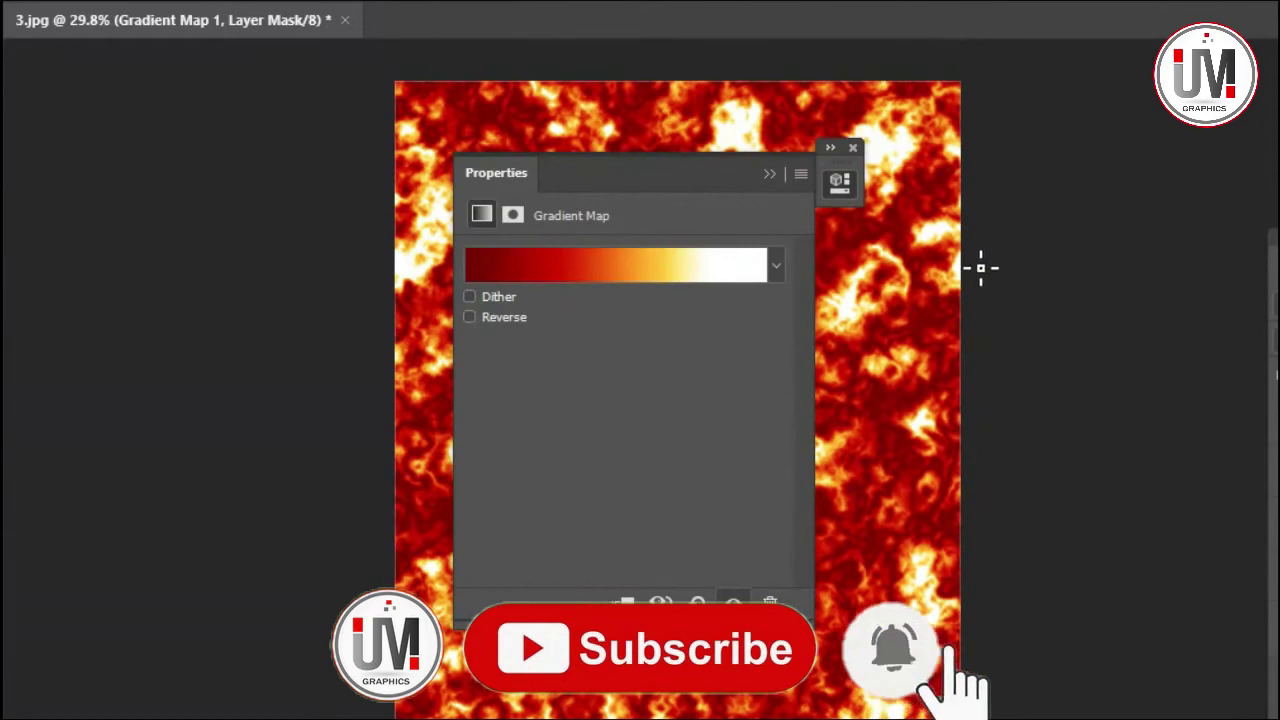
left_click(769, 174)
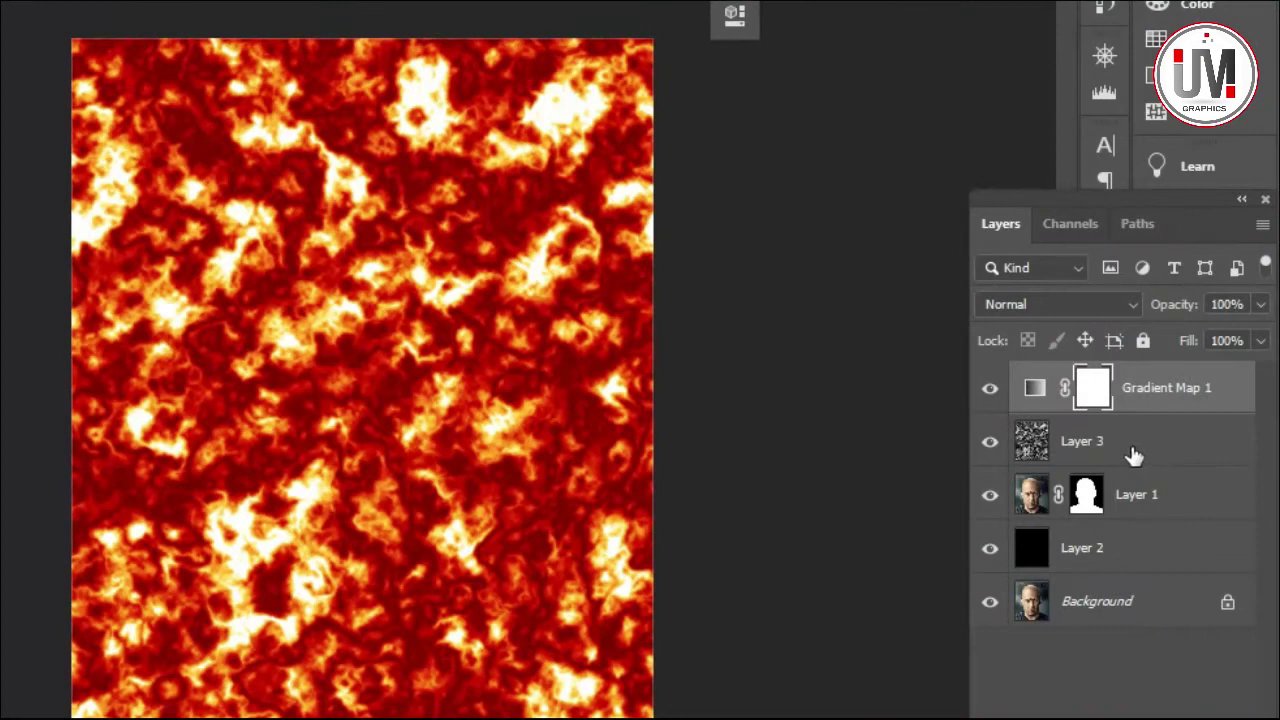
Convert Layer 3 and Gradient Map 1 together into one smart object
left_click(1163, 438, "shift")
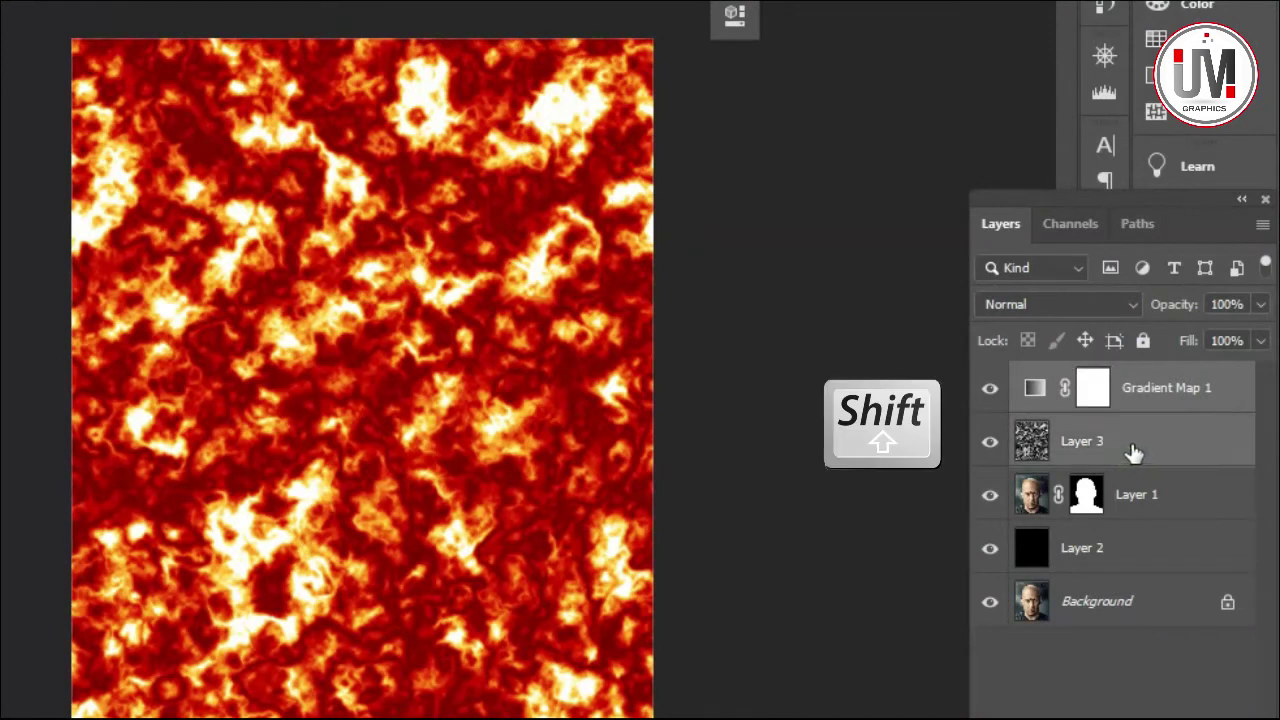
left_click(1262, 224)
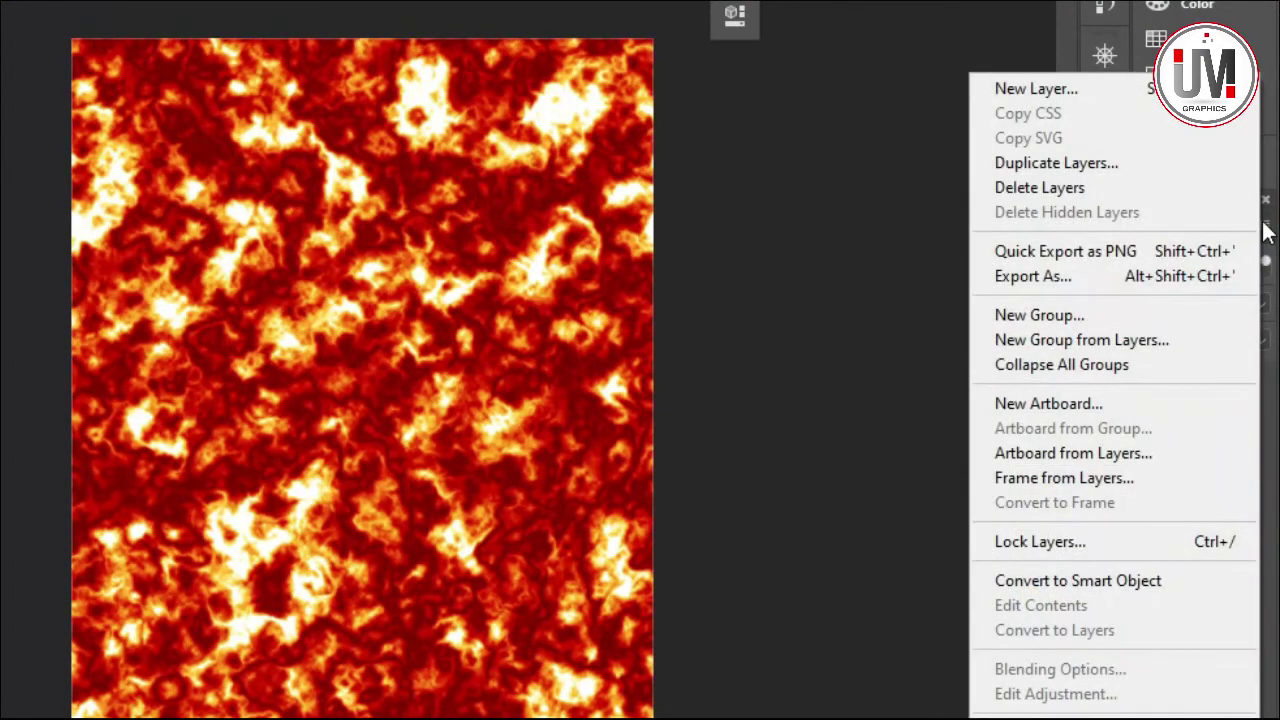
left_click(1120, 578)
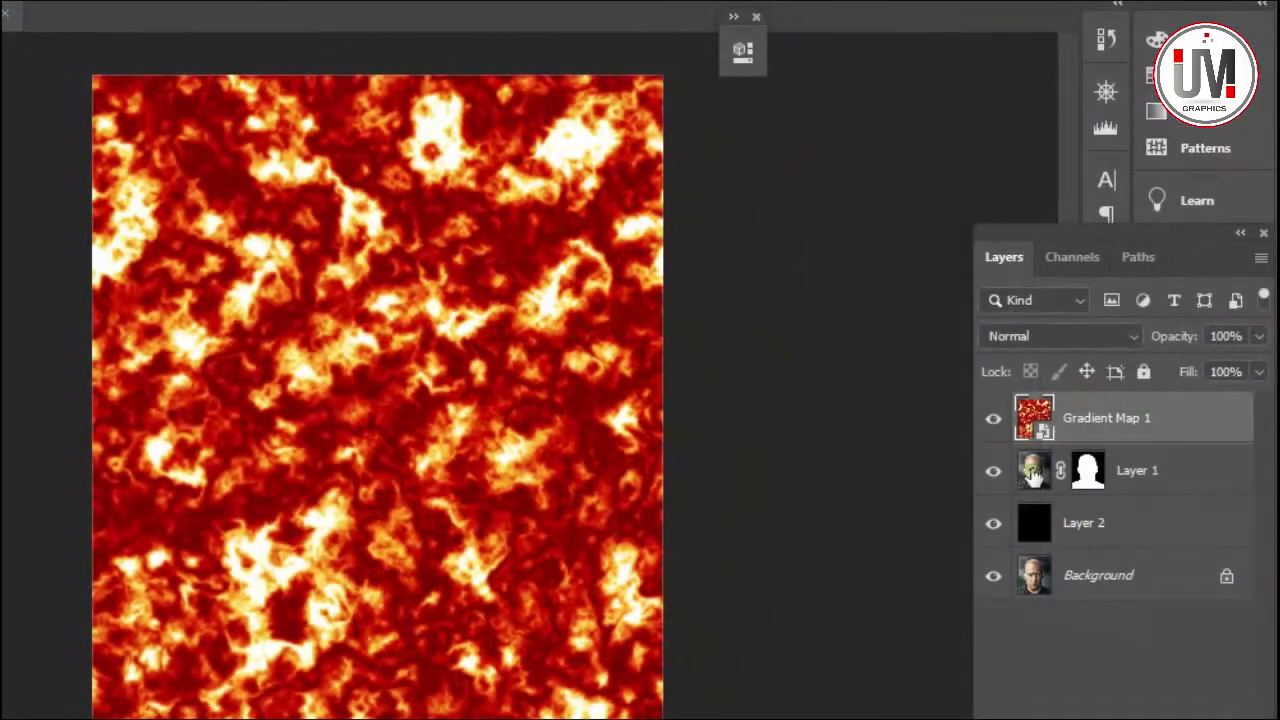
left_click(1088, 438)
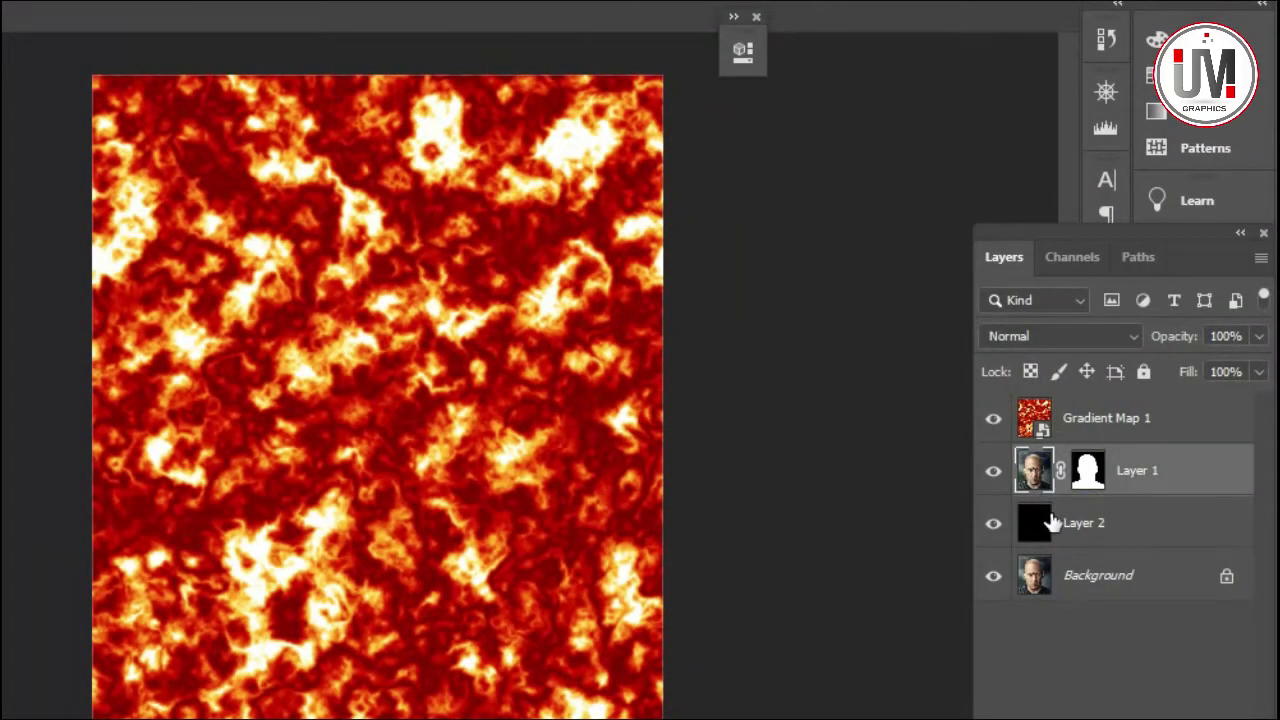
Duplicate Layer 1 and Layer 2 into a new document named Displacement Map
left_click(1073, 525, "shift")
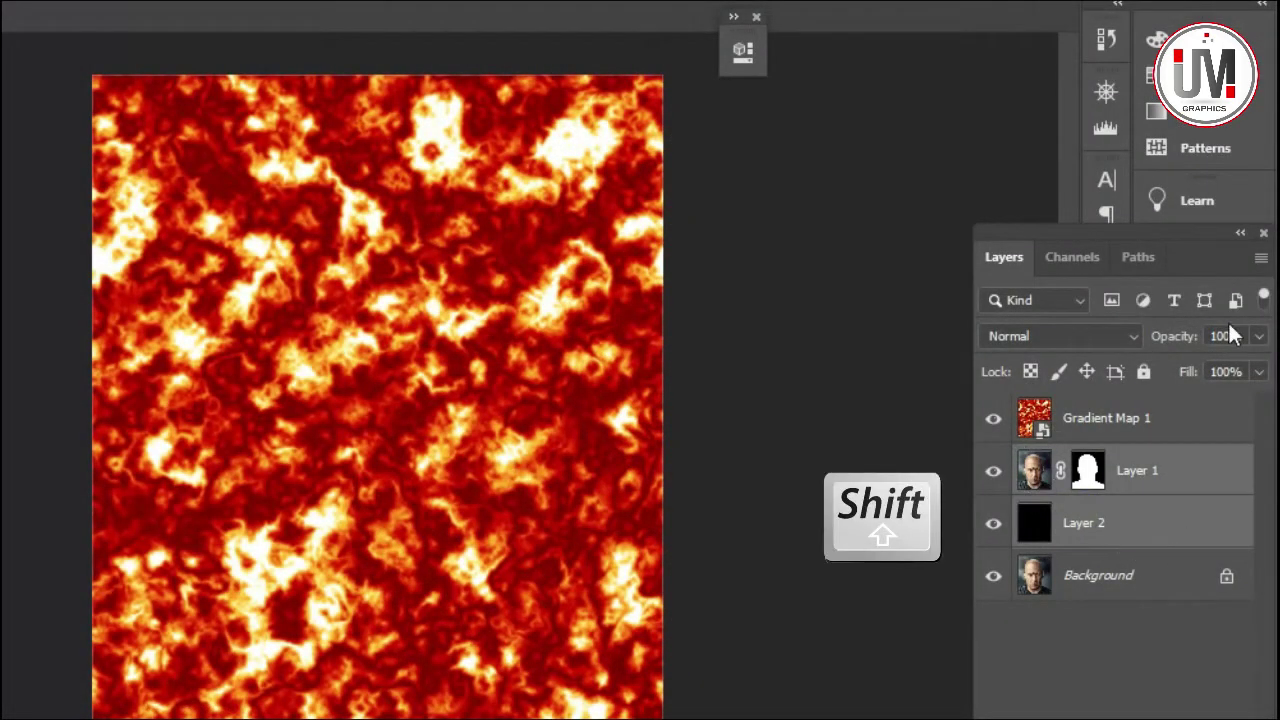
left_click(1261, 261)
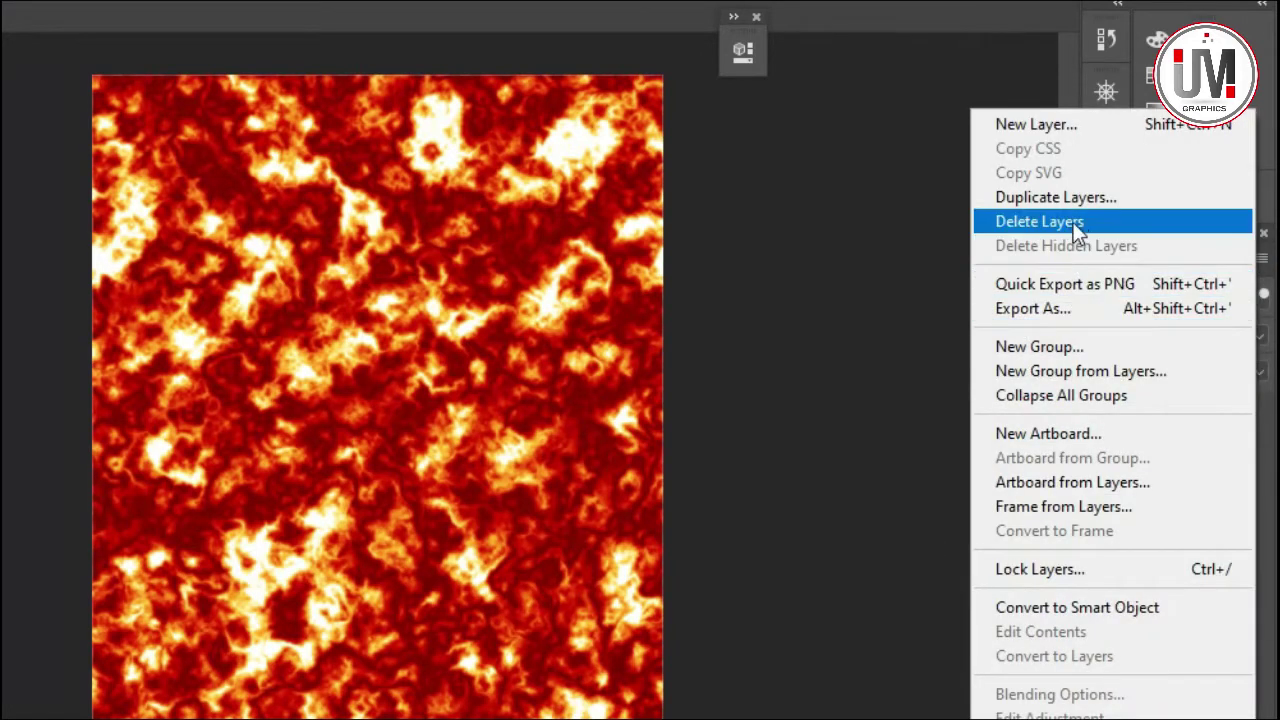
left_click(1108, 203)
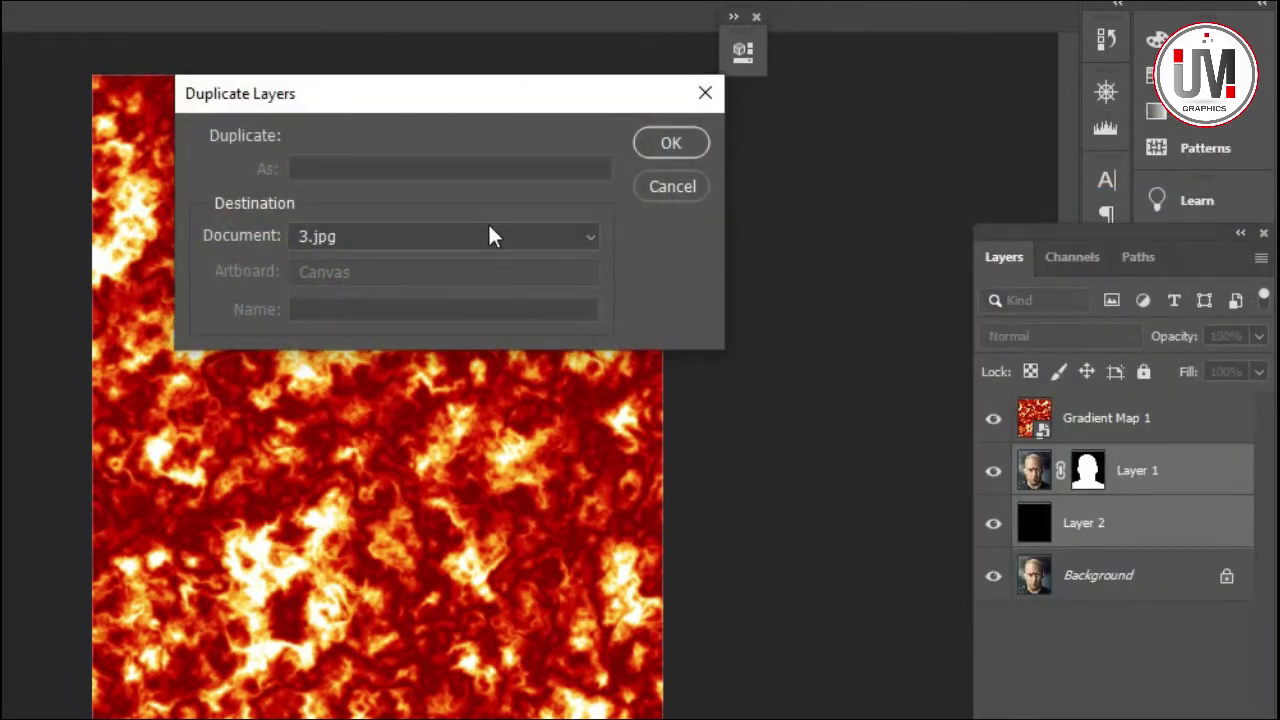
left_click(488, 234)
left_click(468, 258)
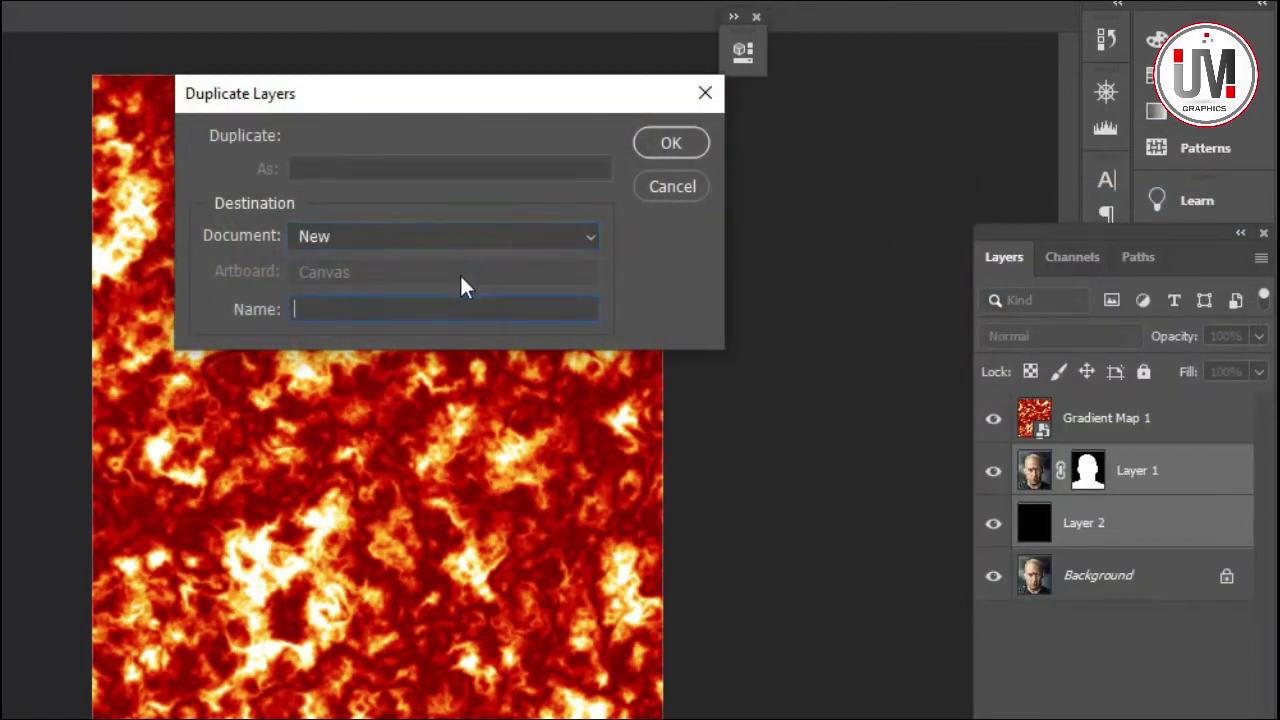
left_click(463, 308)
type("placement Map")
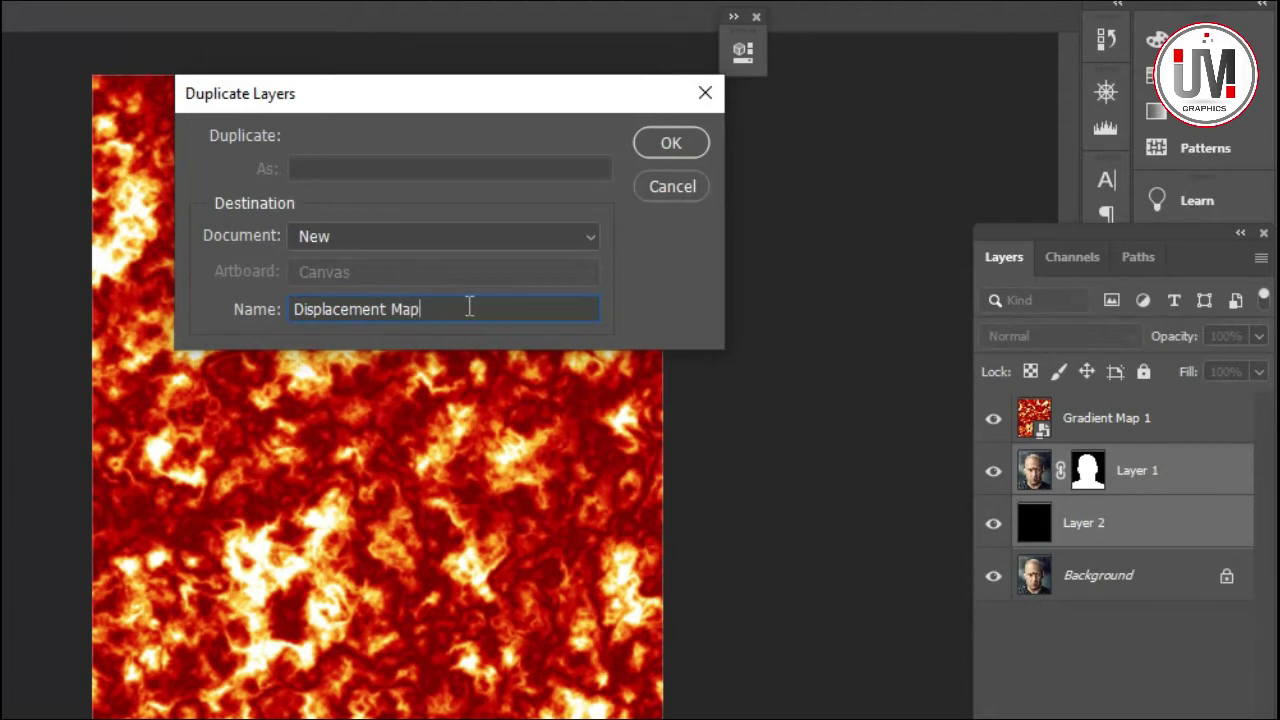
left_click(669, 143)
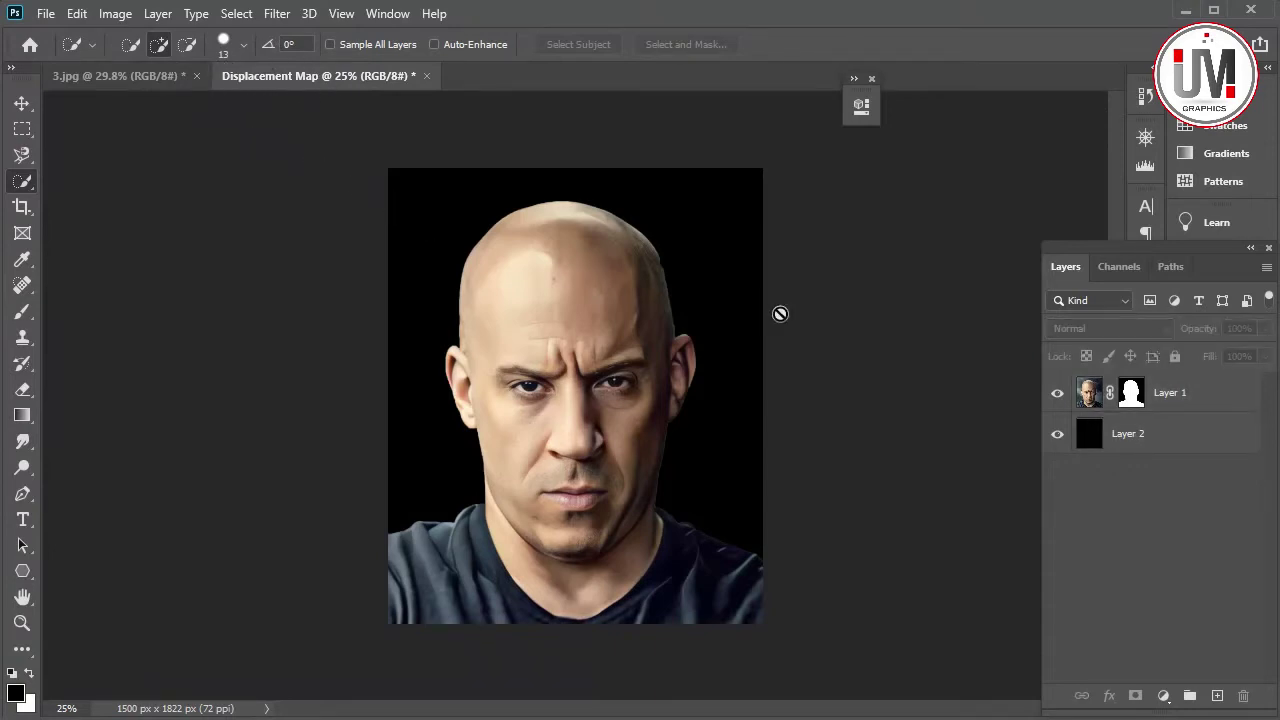
Turn the Layer 1 portrait greyscale
left_click(1088, 394)
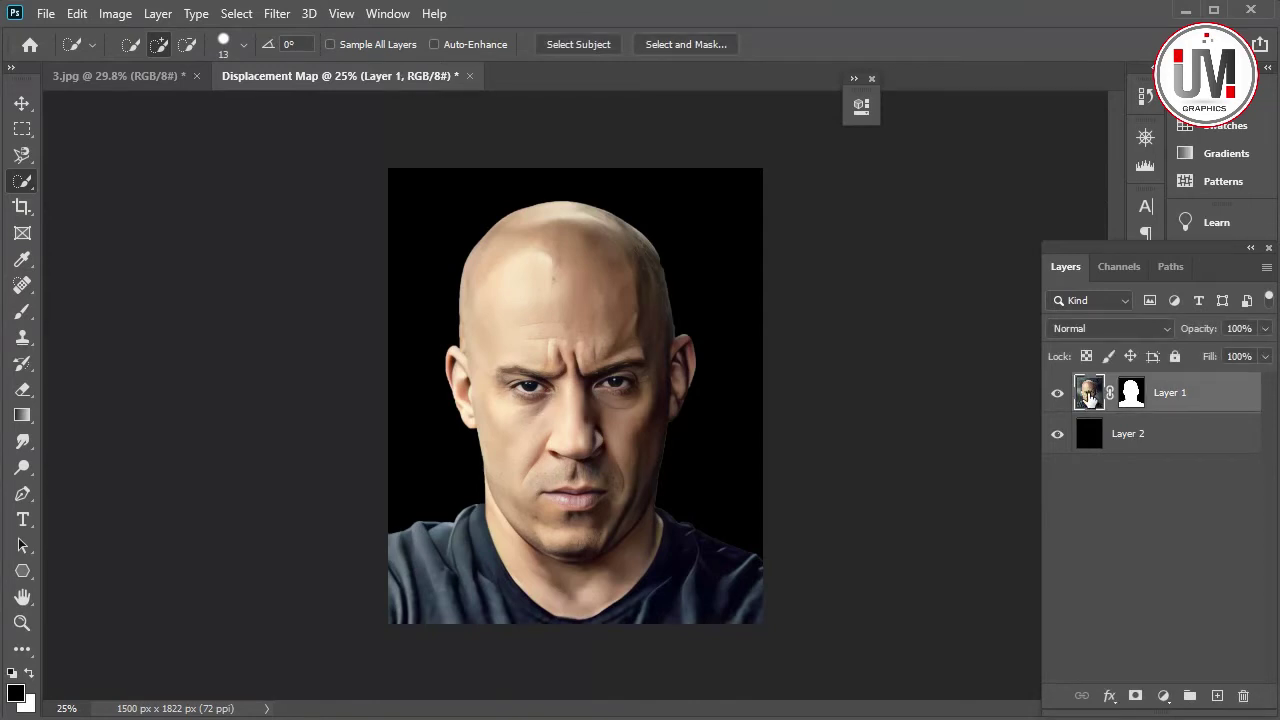
left_click(115, 13)
mouse_move(147, 65)
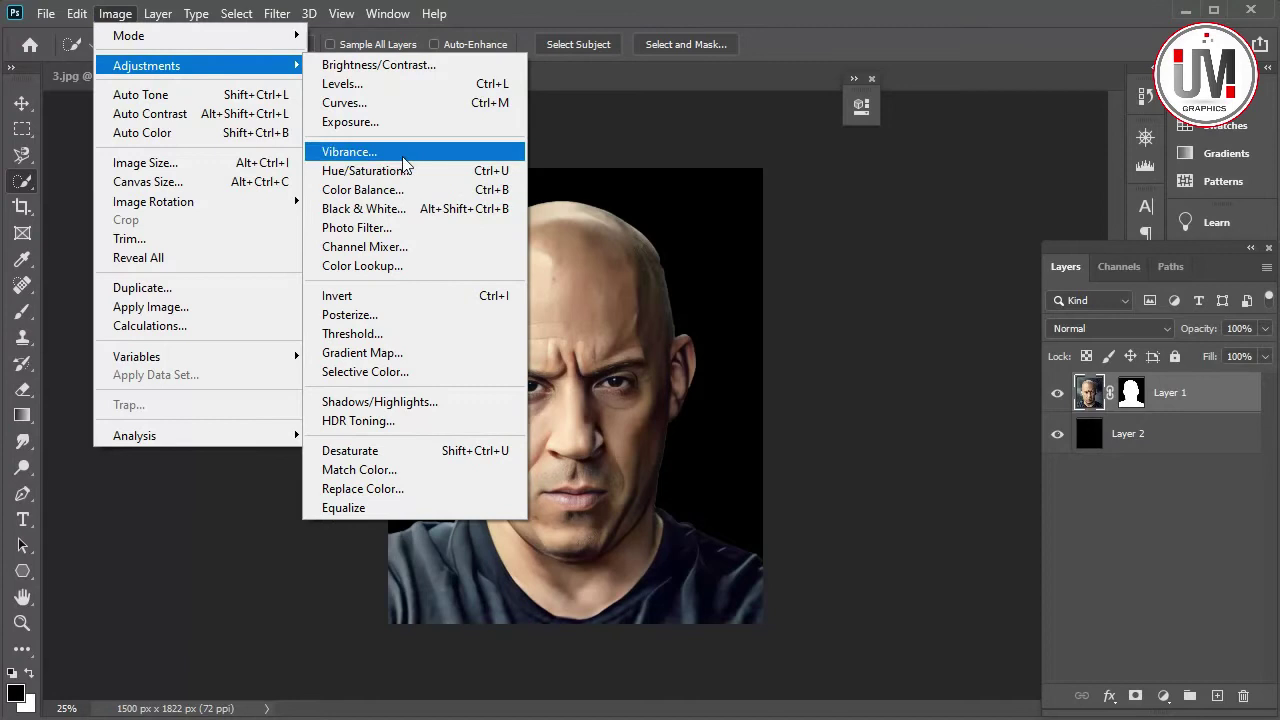
left_click(418, 453)
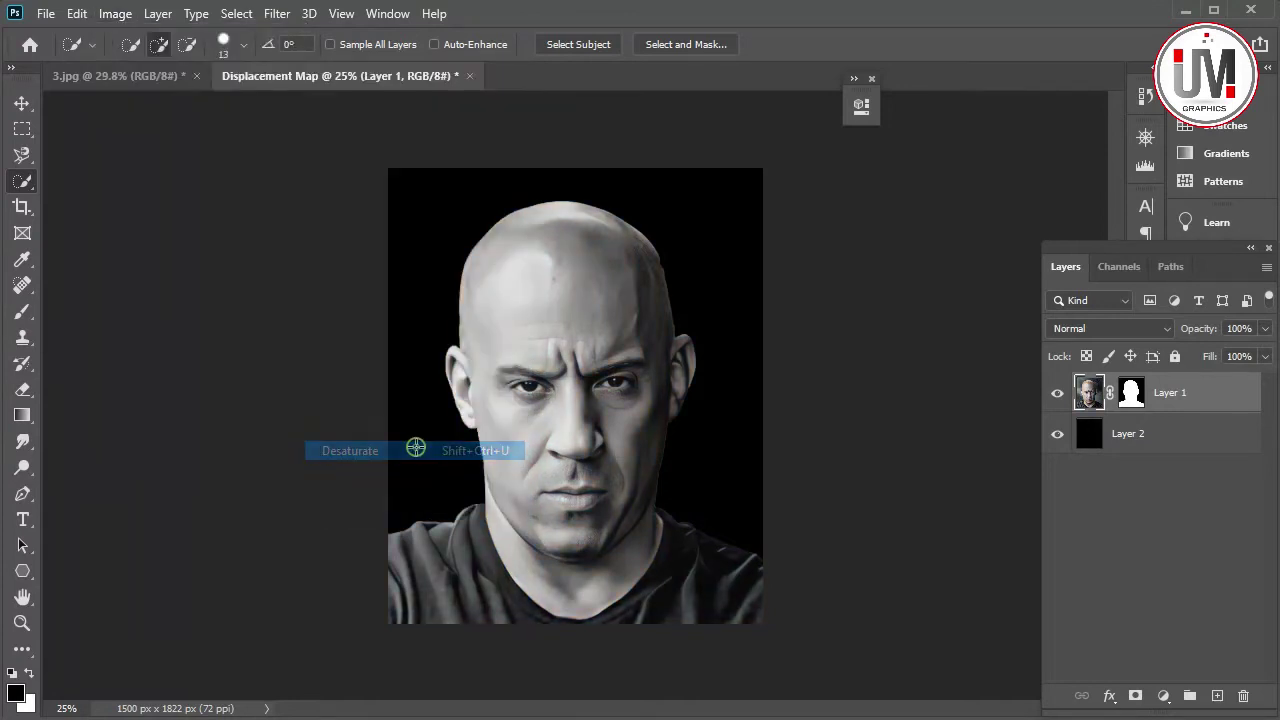
Apply a Gaussian Blur of 3.0 pixels radius to the portrait
left_click(274, 14)
mouse_move(289, 239)
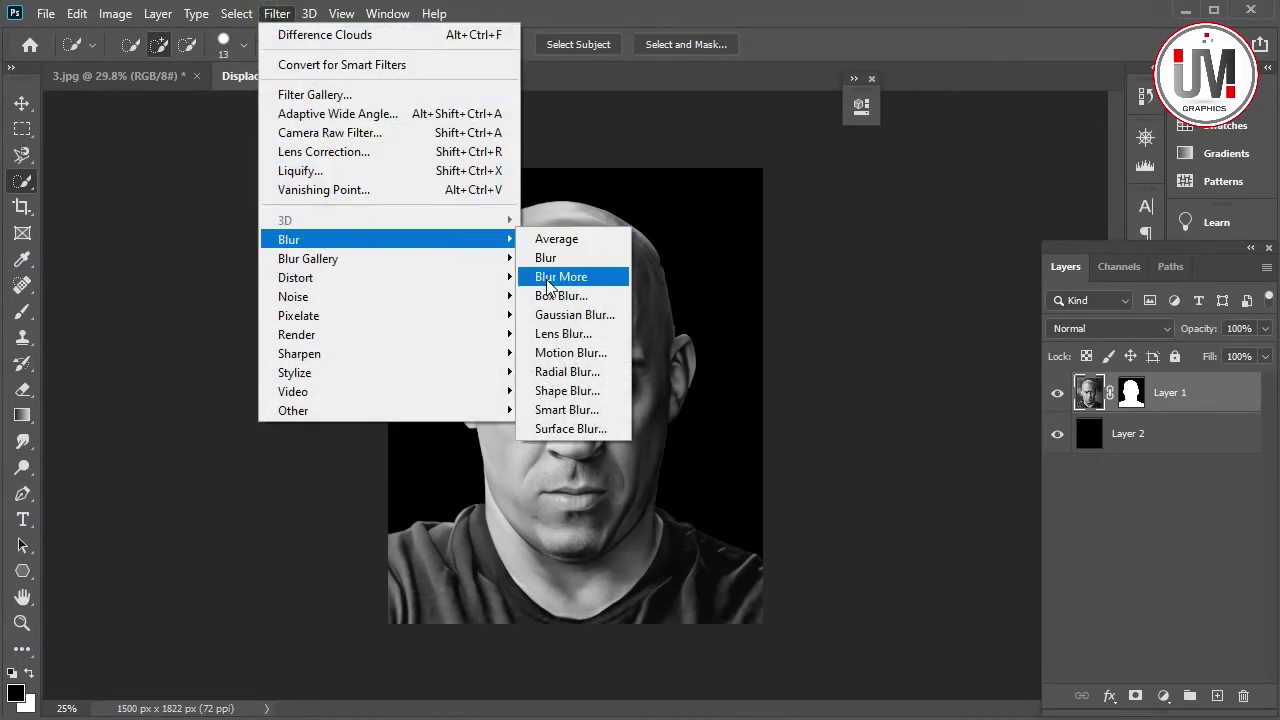
left_click(558, 314)
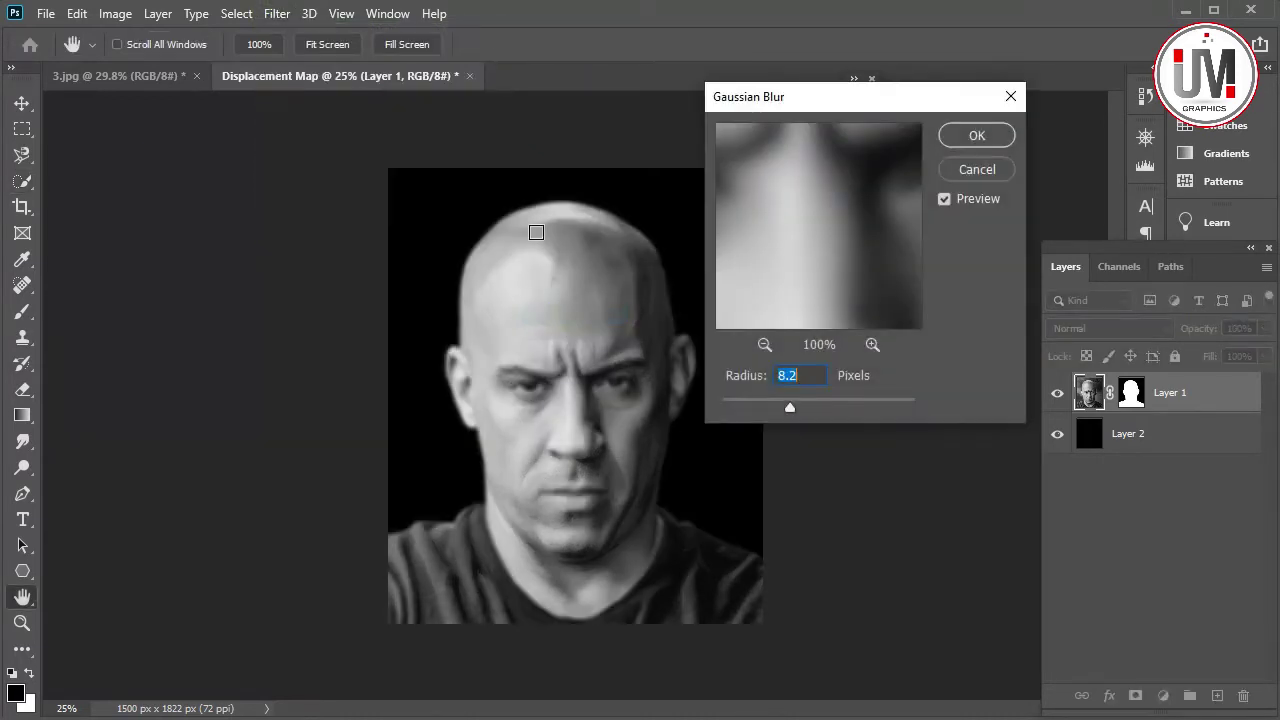
left_click_drag(790, 408, 756, 415)
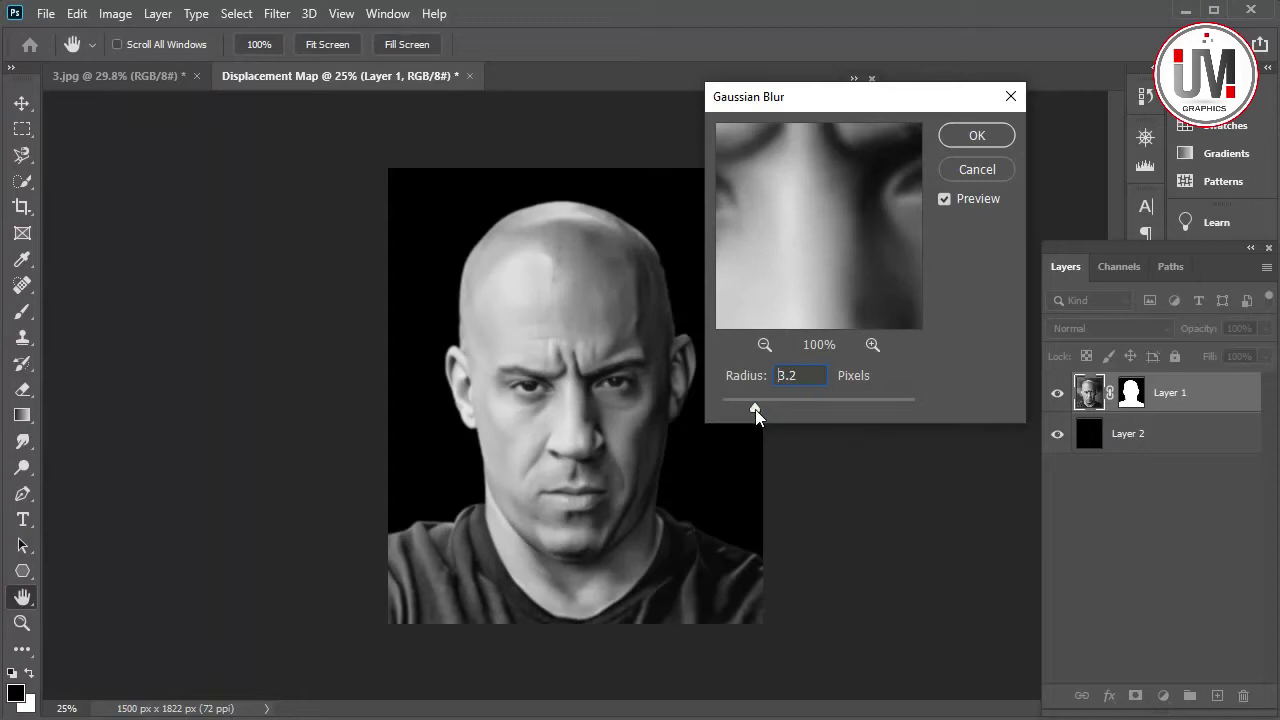
left_click_drag(807, 215, 847, 232)
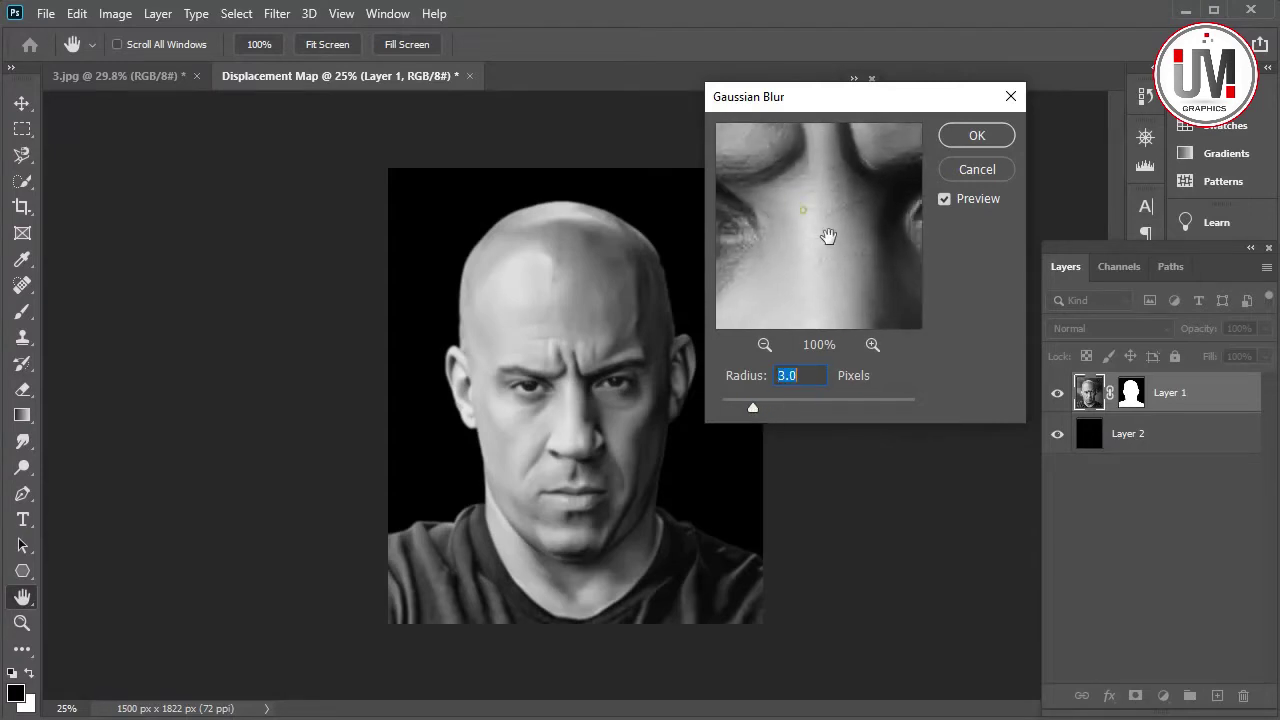
left_click_drag(760, 249, 814, 257)
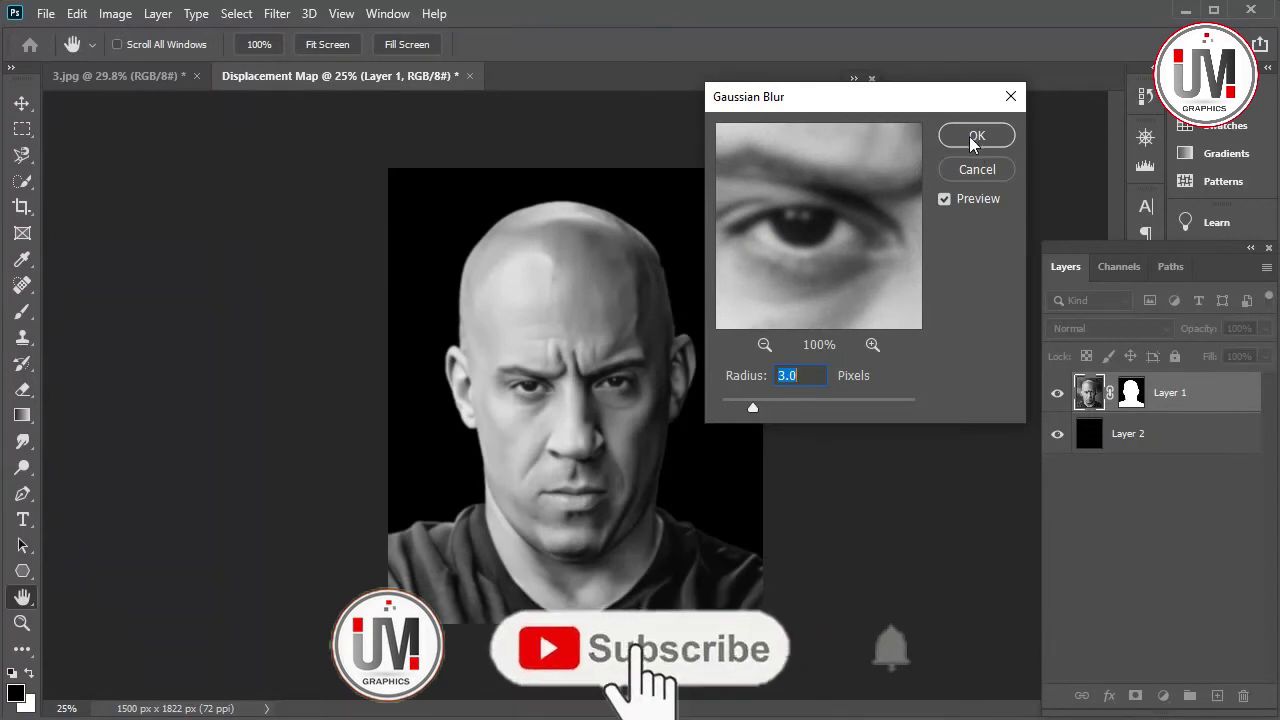
left_click(969, 138)
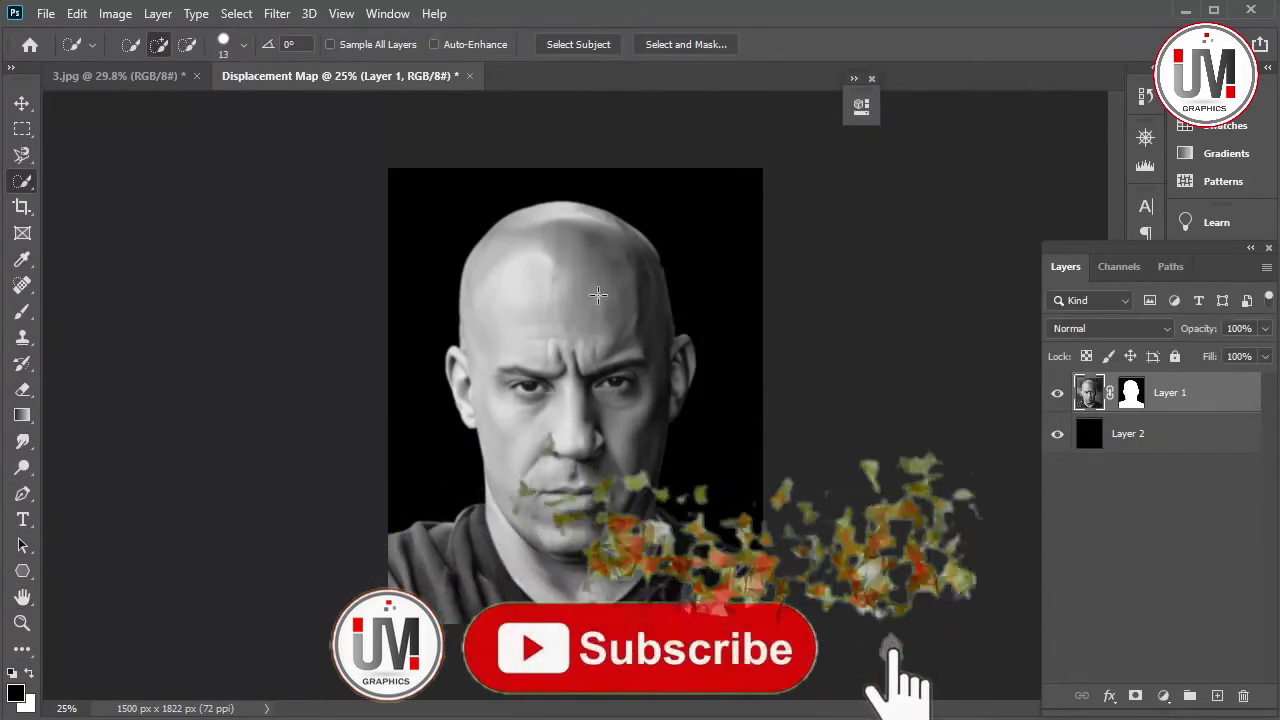
Save the document on this computer as the Photoshop file Displacement Map.psd
left_click(45, 14)
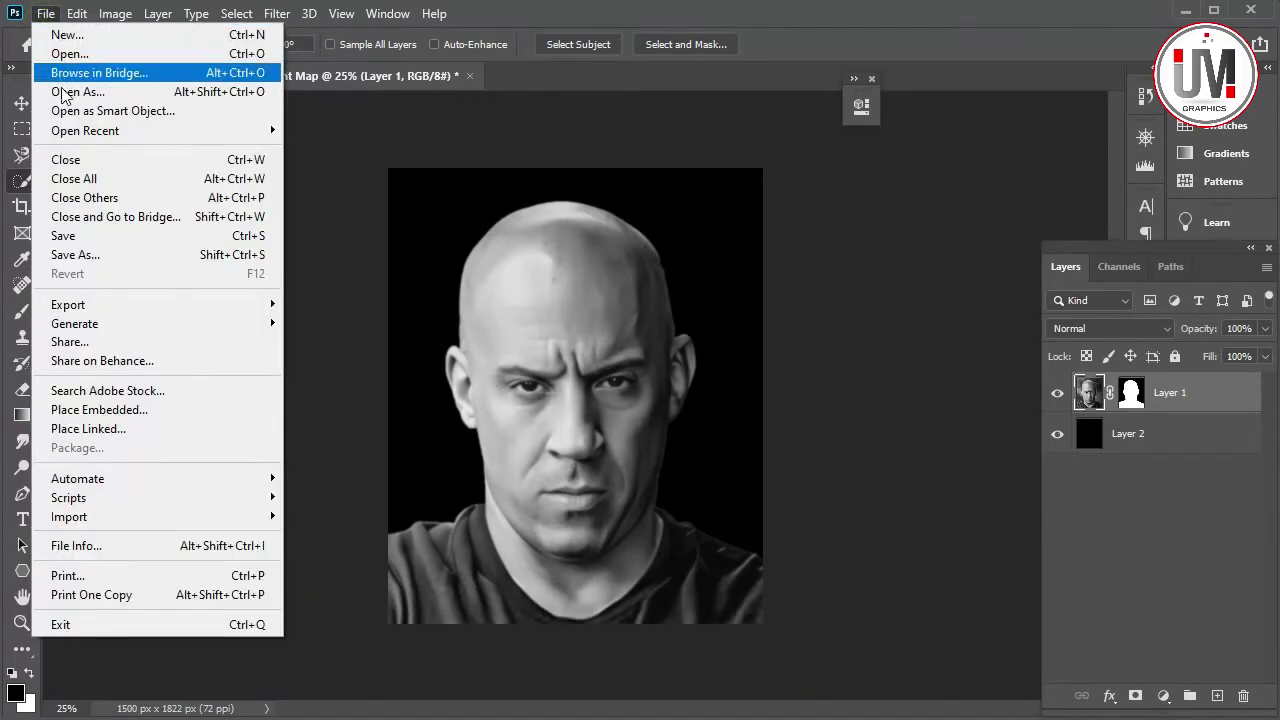
left_click(81, 258)
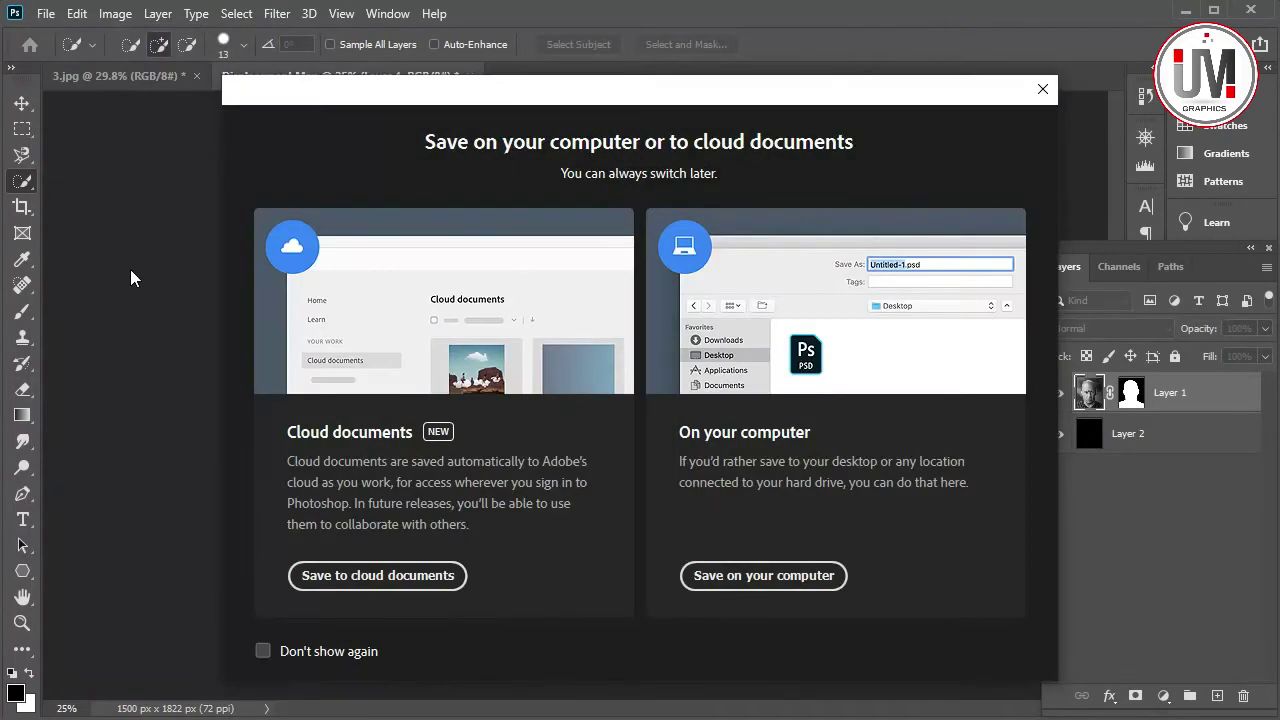
left_click(702, 577)
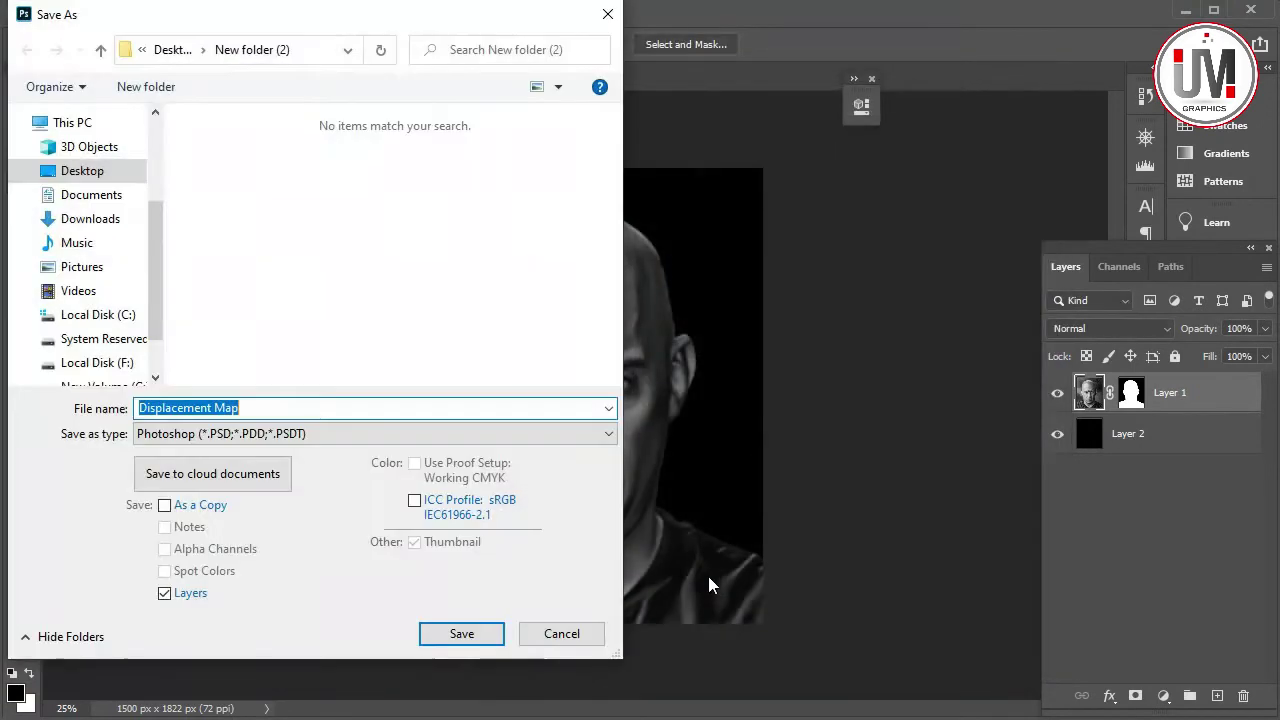
left_click(250, 408)
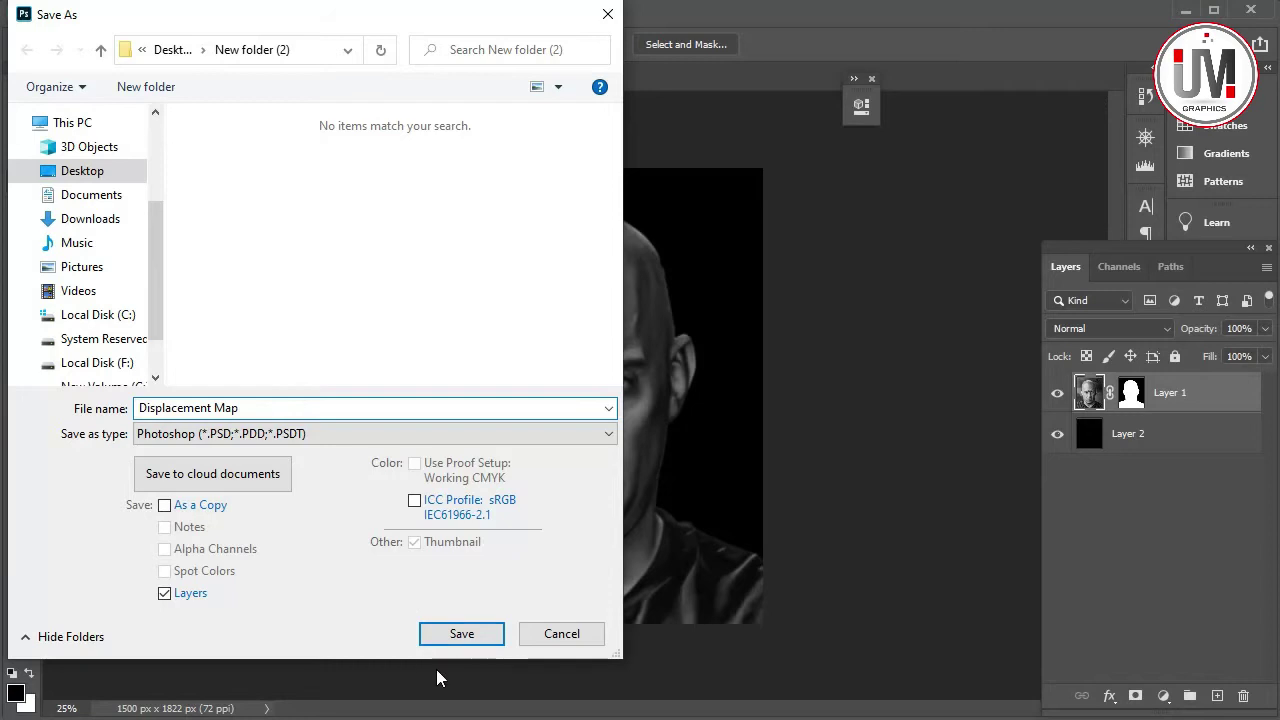
left_click(460, 634)
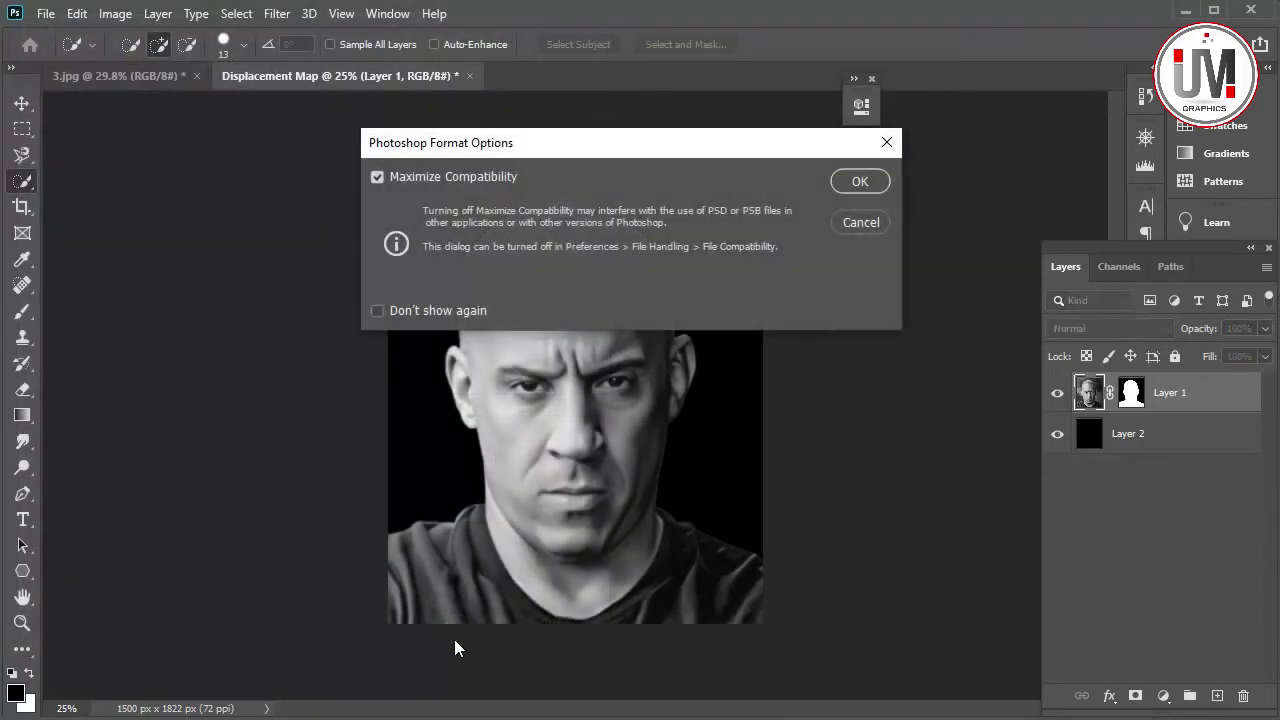
left_click(860, 183)
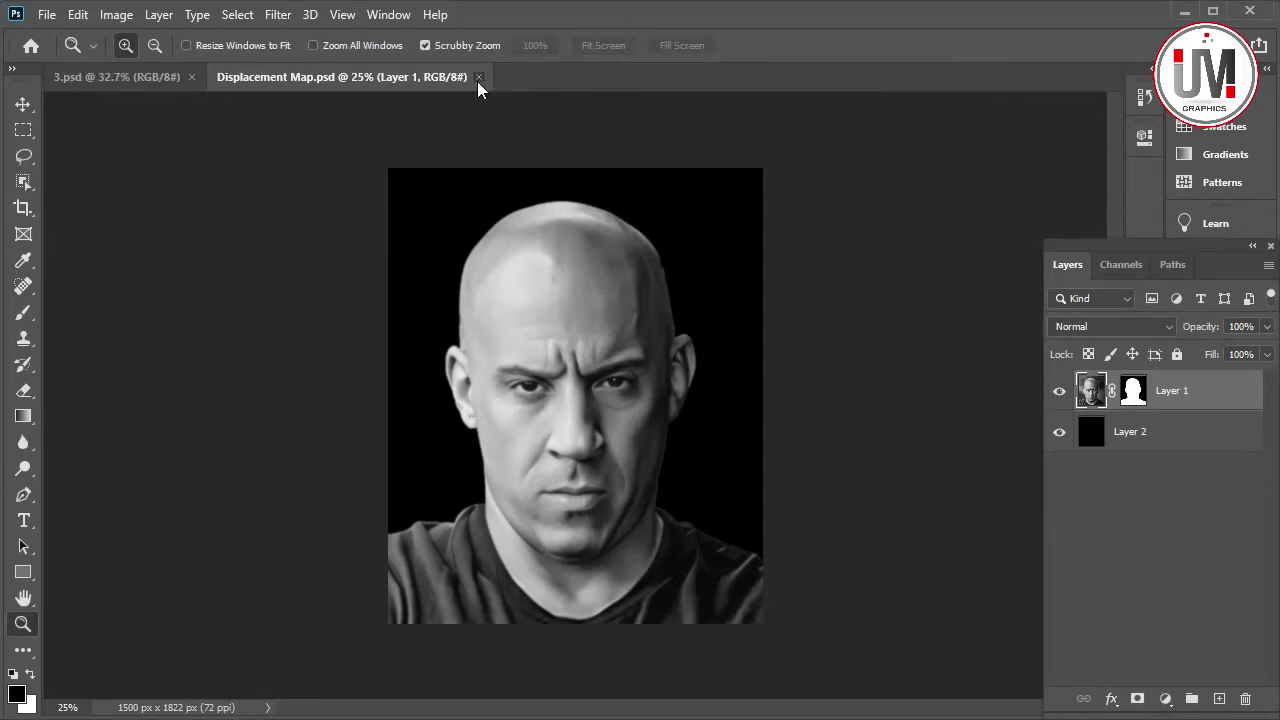
Close Displacement Map.psd, then Displace Gradient Map 1 at scale 30 using Displacement Map.psd
left_click(478, 77)
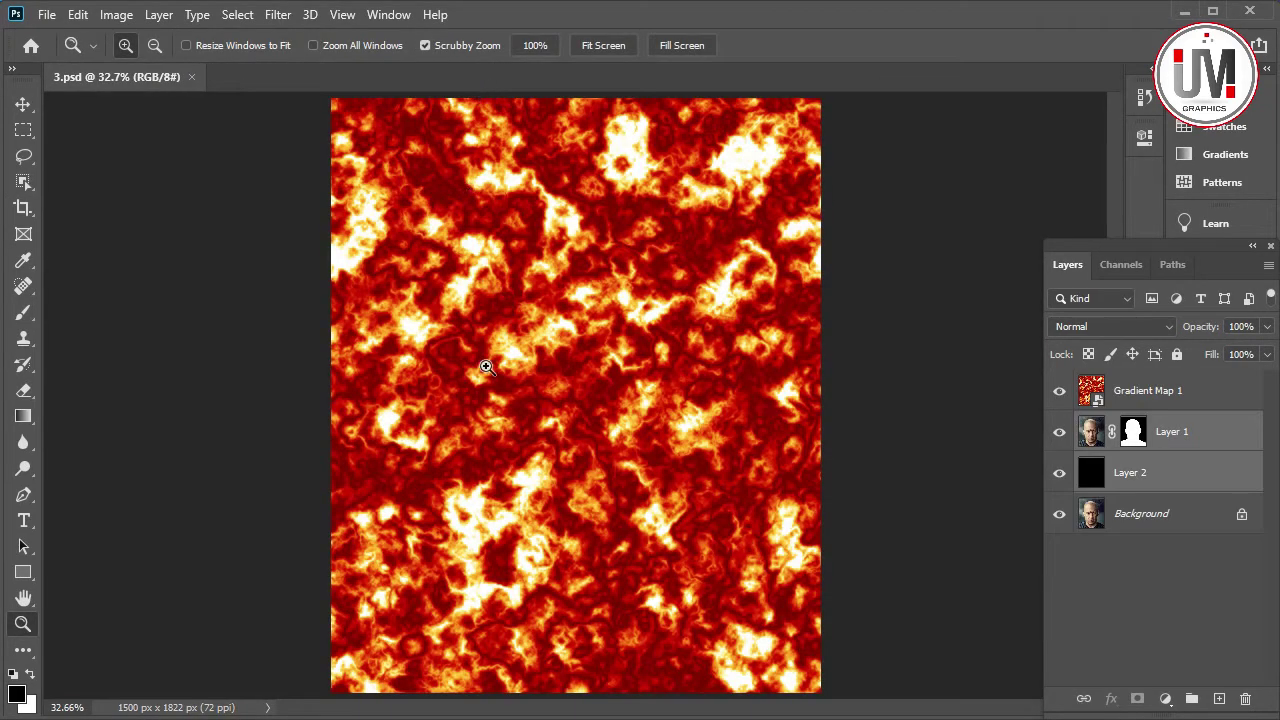
left_click(1176, 393)
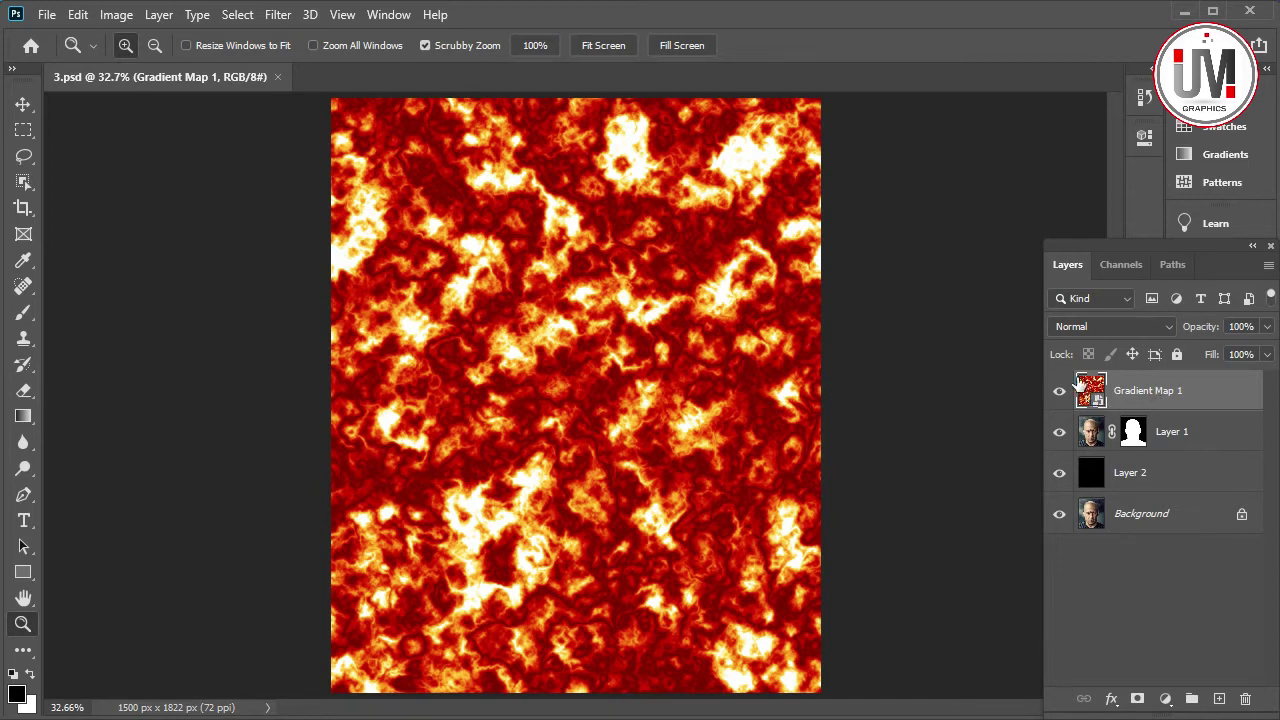
left_click(274, 16)
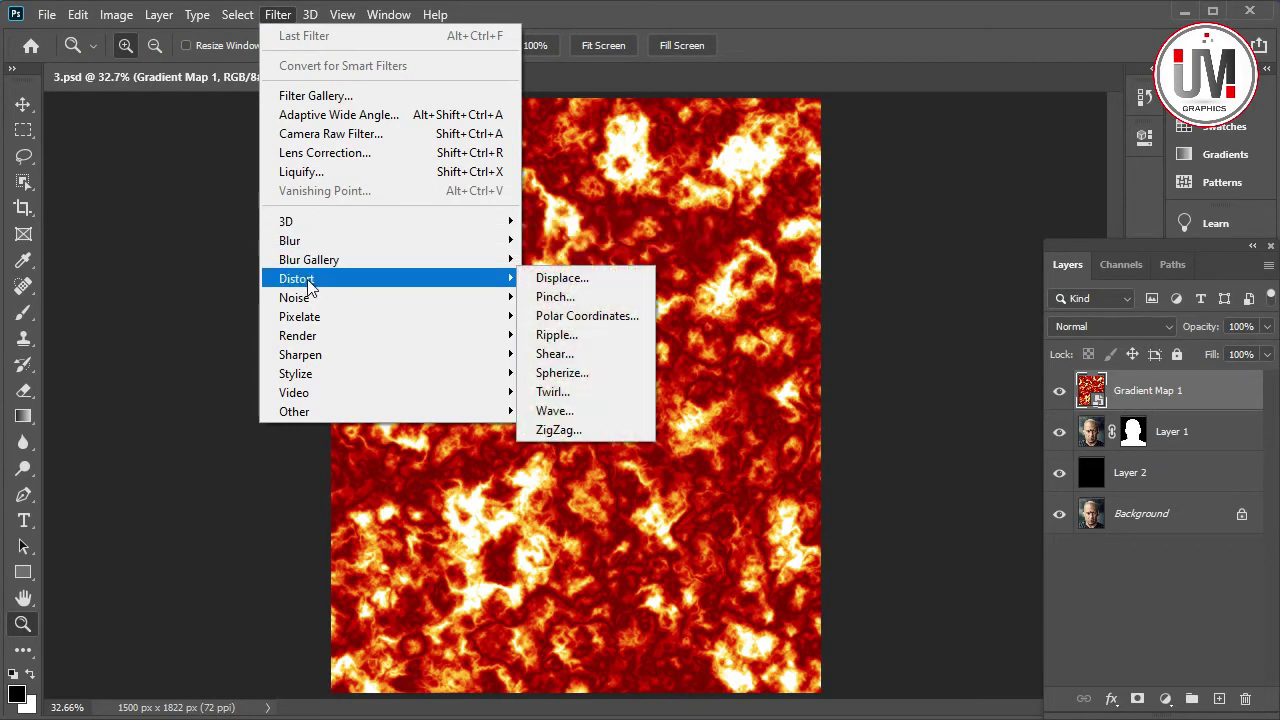
mouse_move(296, 278)
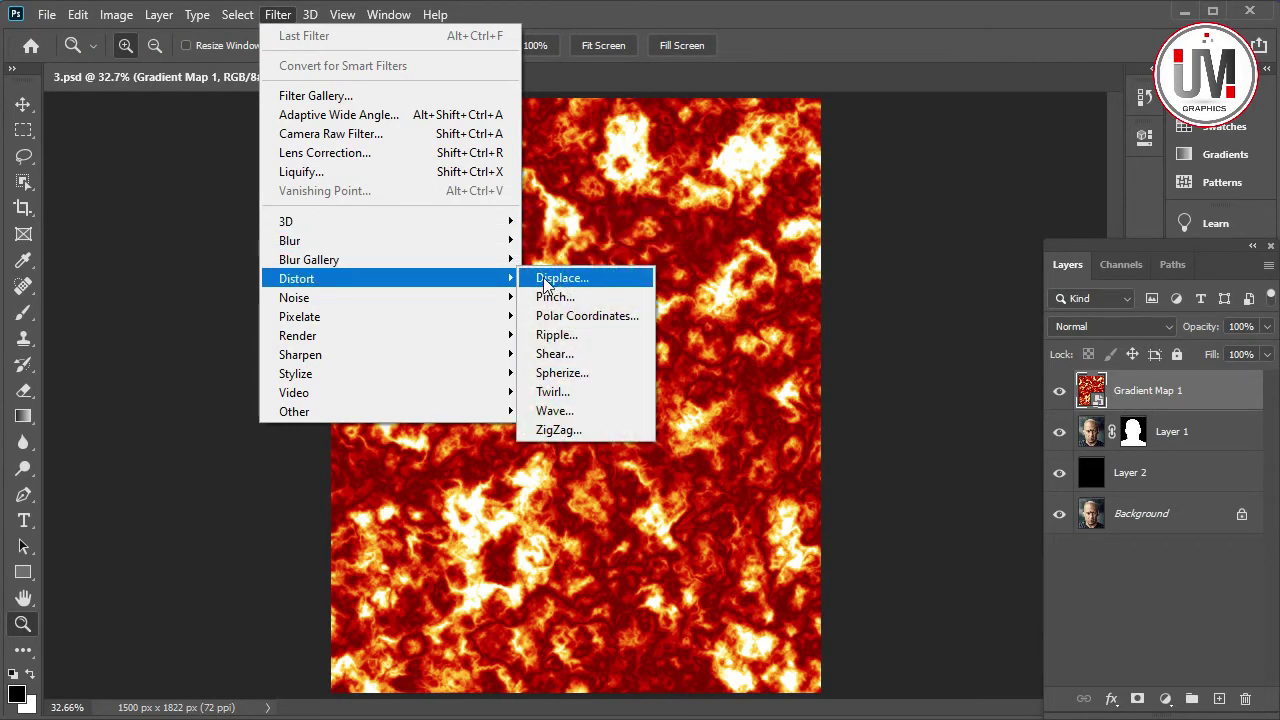
left_click(583, 285)
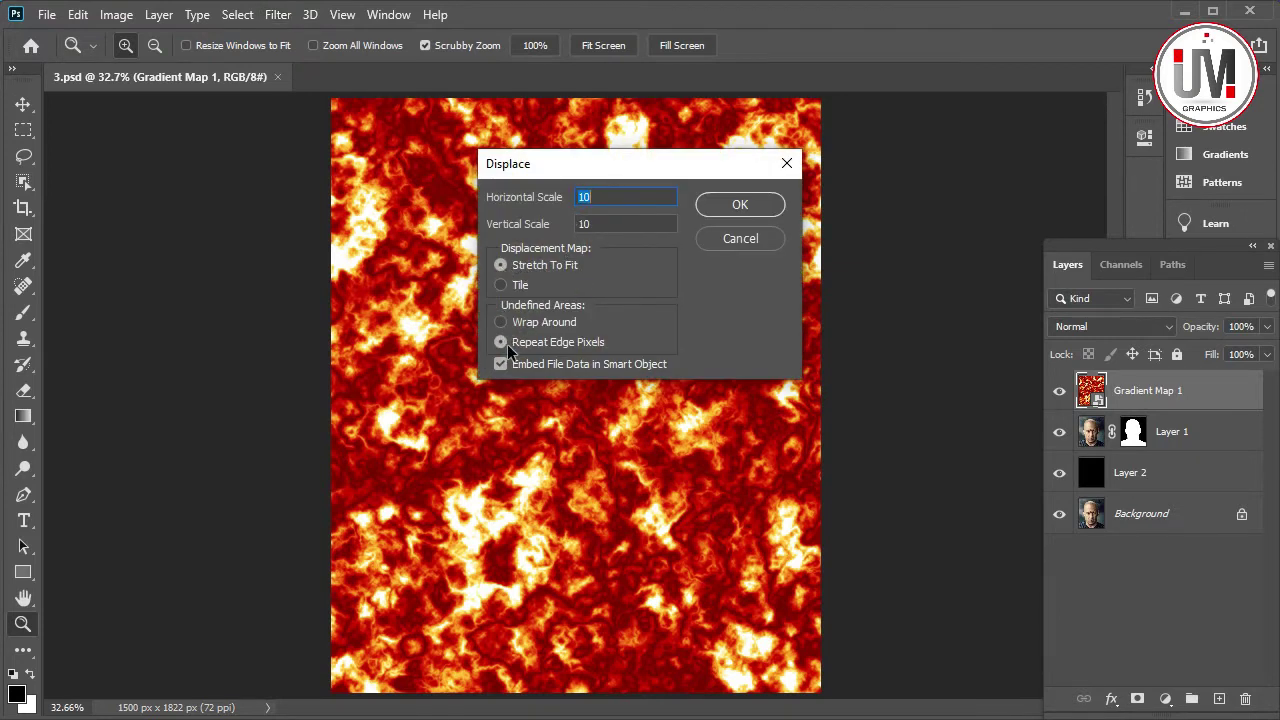
left_click(606, 197)
type("30")
double_click(590, 224)
left_click(712, 206)
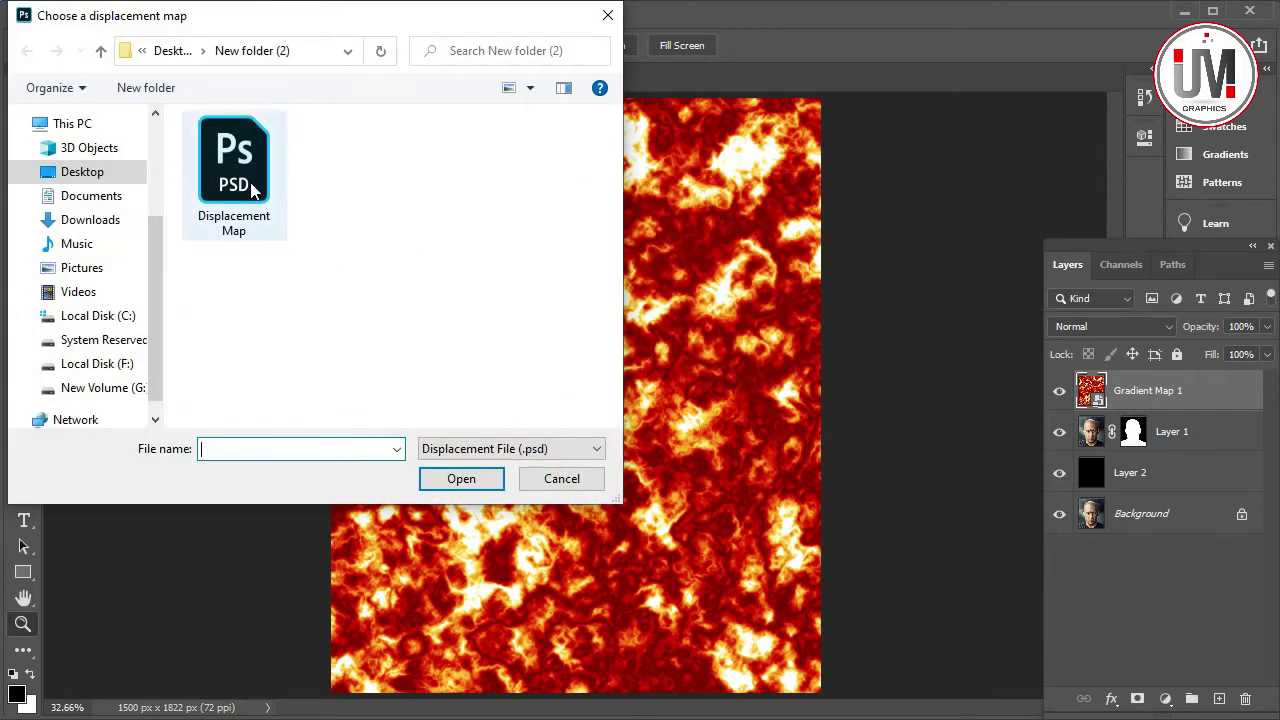
left_click(252, 190)
left_click(433, 478)
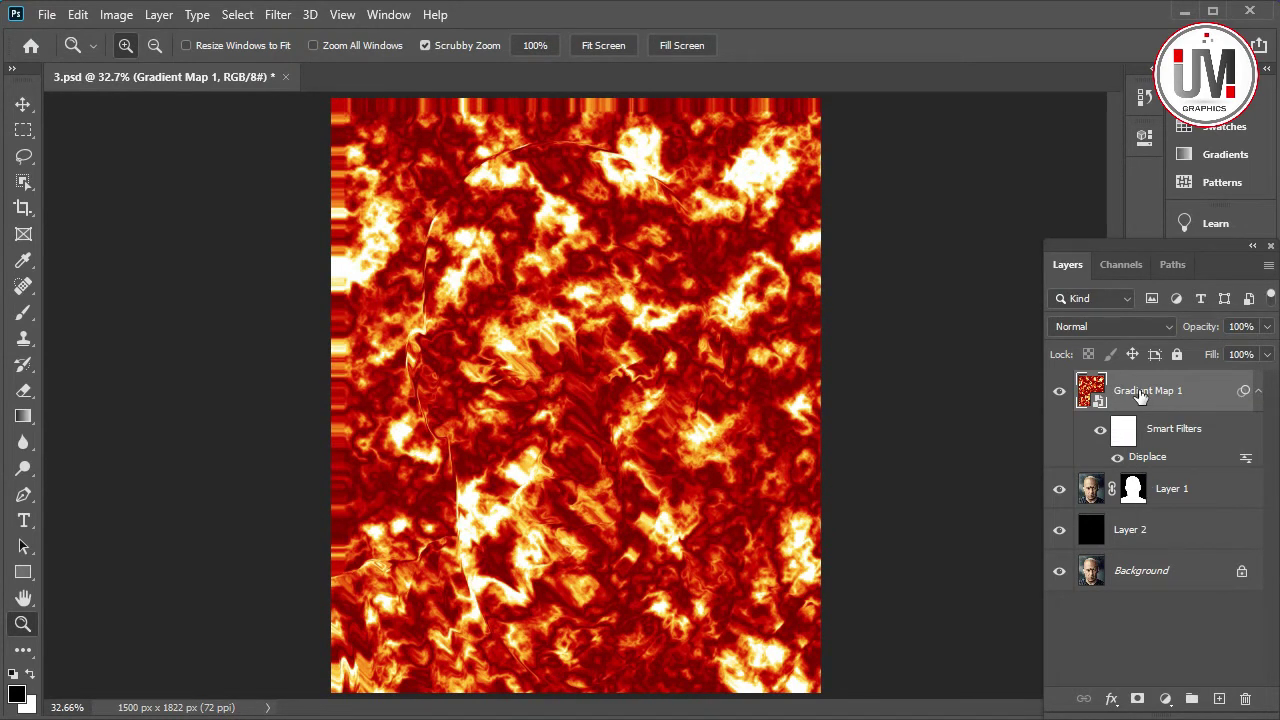
Duplicate the Gradient Map 1 fire layer and hide the copy
key("ctrl+j")
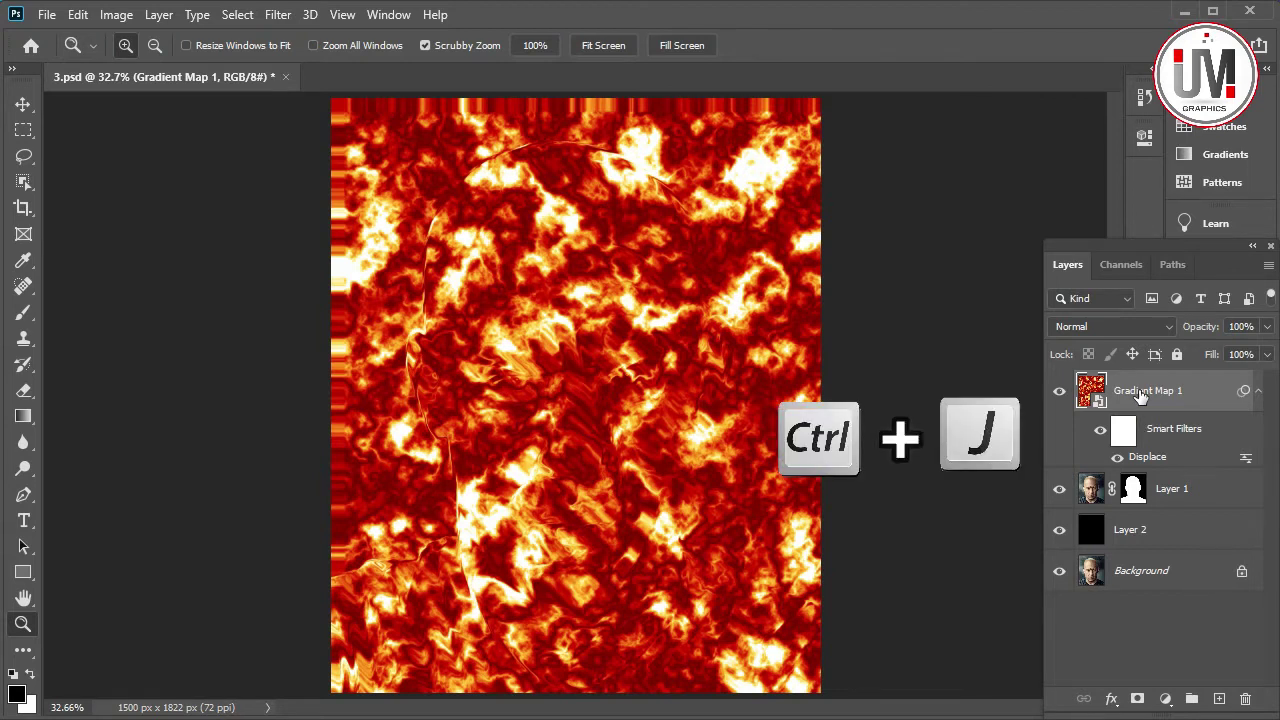
key("ctrl+j")
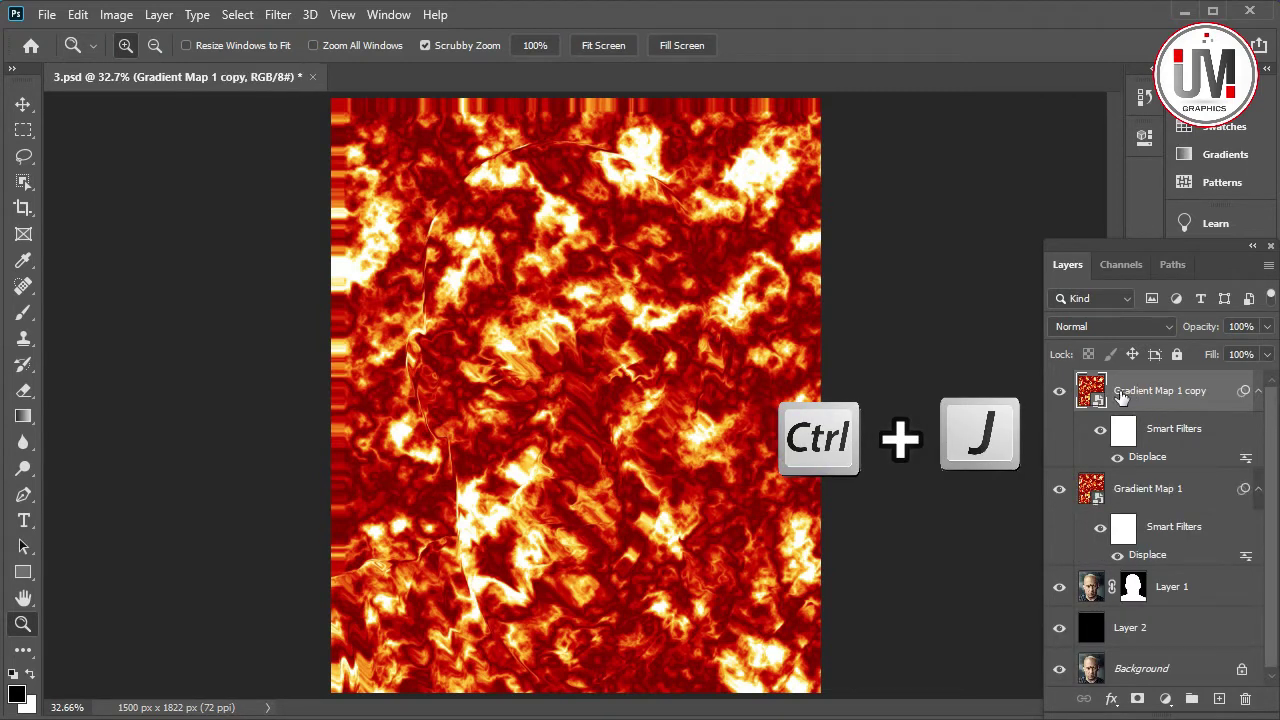
left_click(1059, 395)
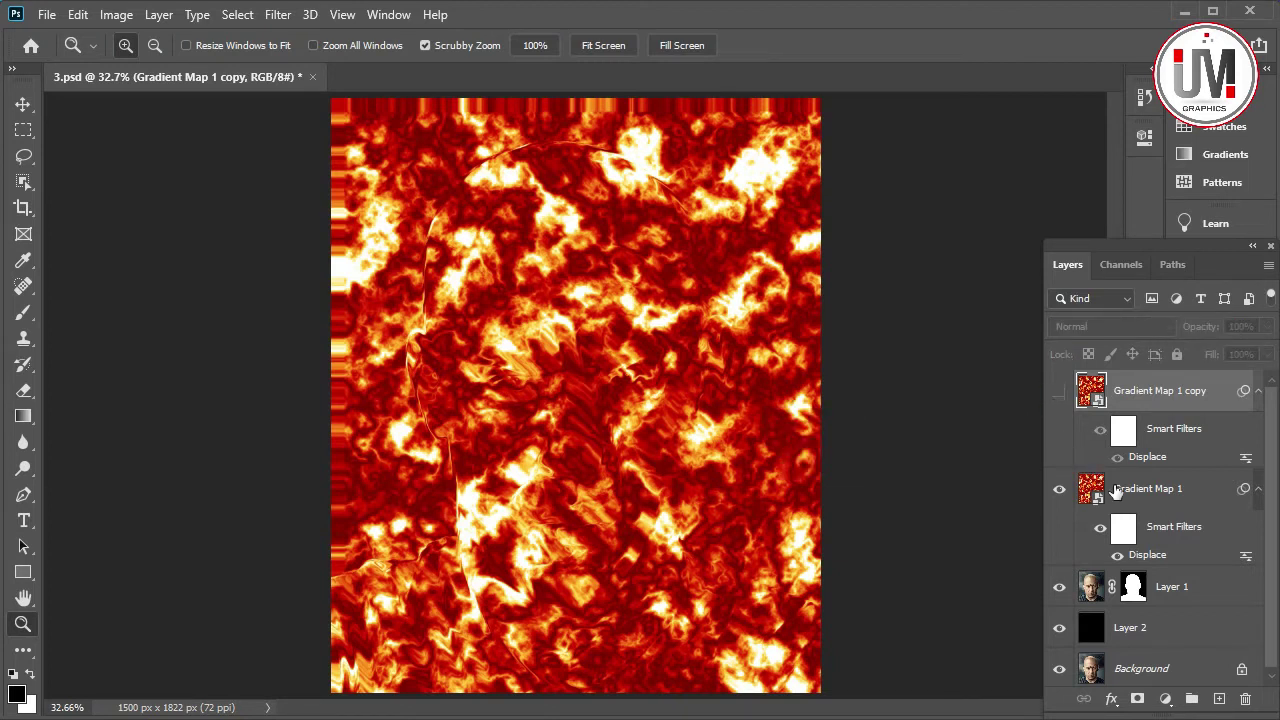
Set the original Gradient Map 1 to Overlay and collapse both layers' smart filter rows
left_click(1115, 489)
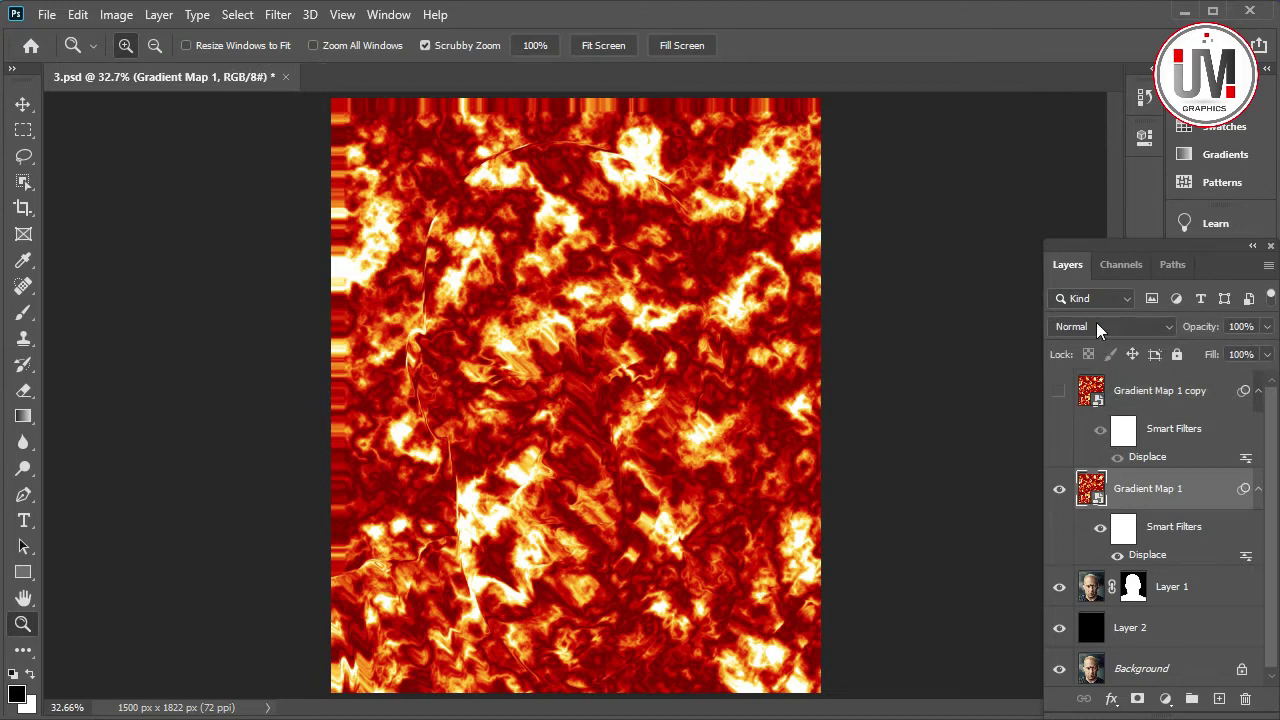
left_click(1097, 326)
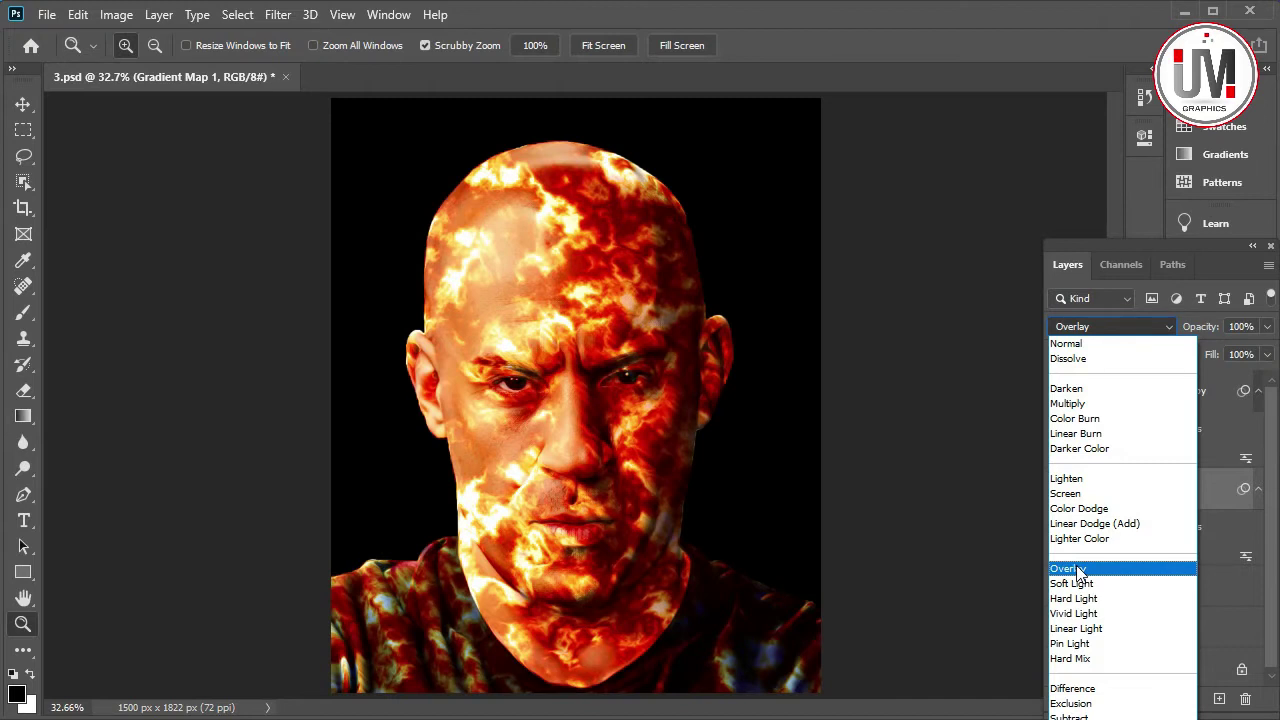
left_click(1078, 570)
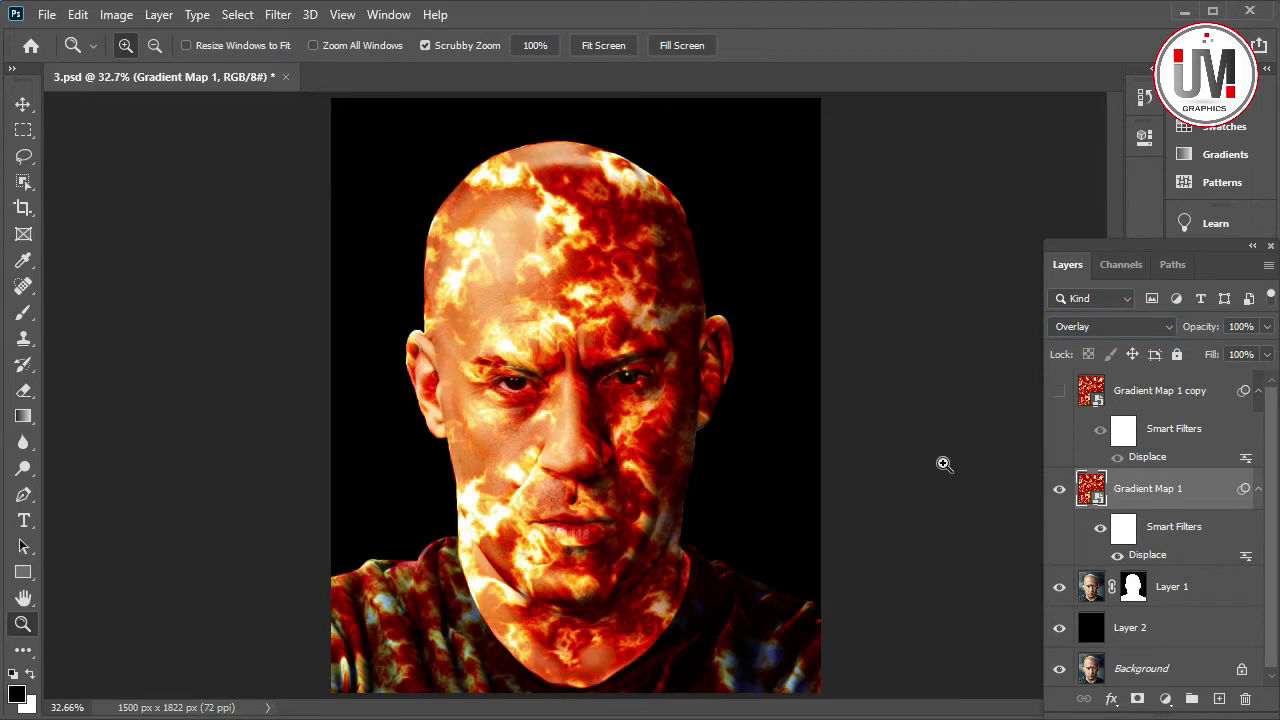
left_click(1257, 489)
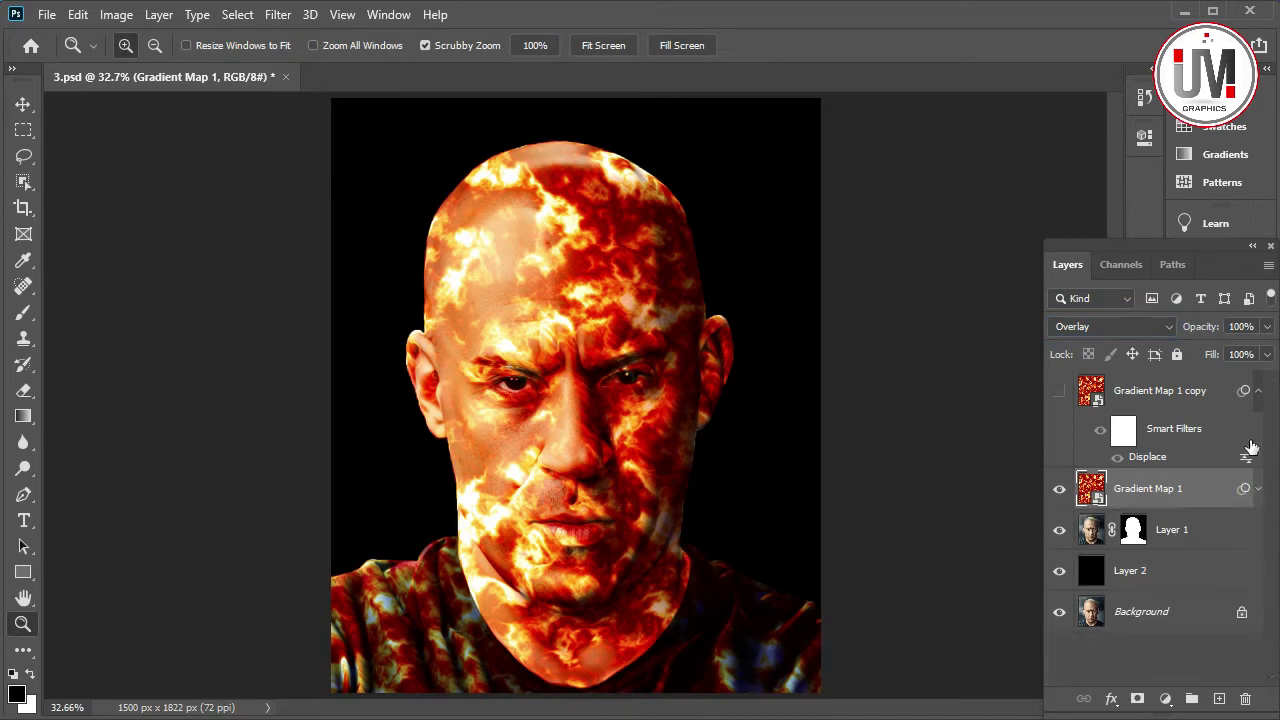
left_click(1258, 394)
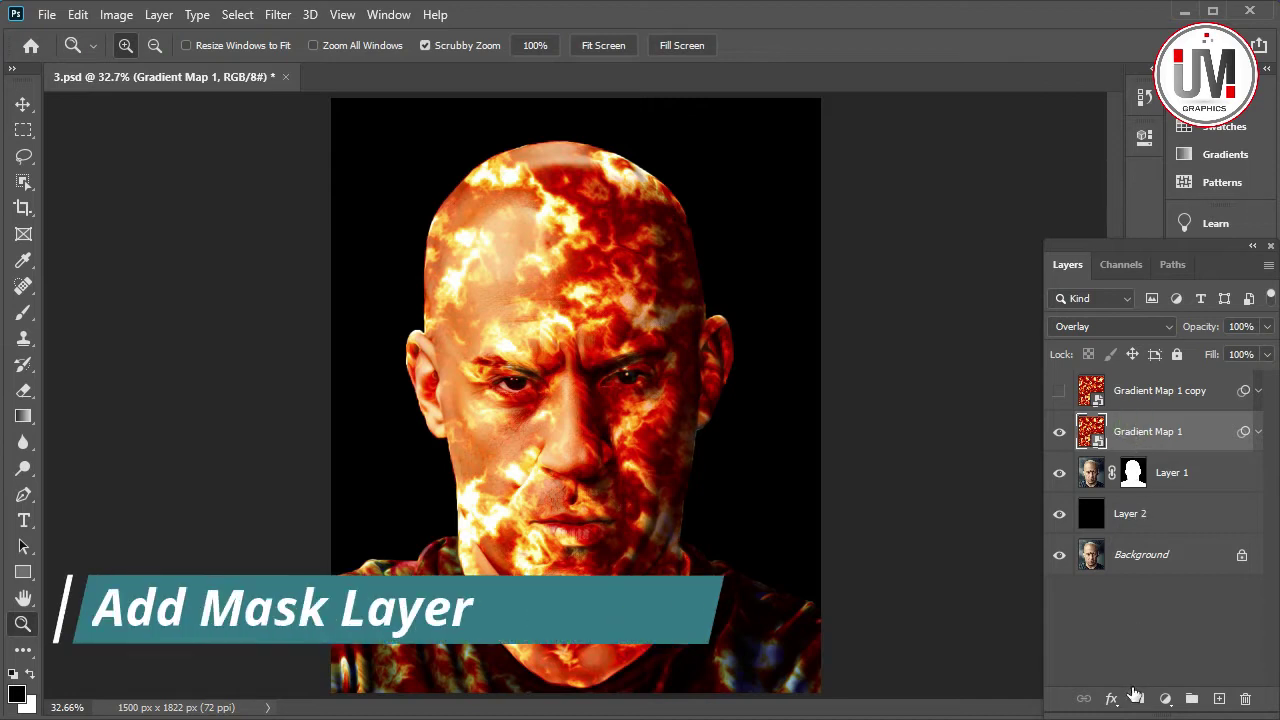
Add a layer mask to Gradient Map 1 and invert it to black
left_click(1137, 699)
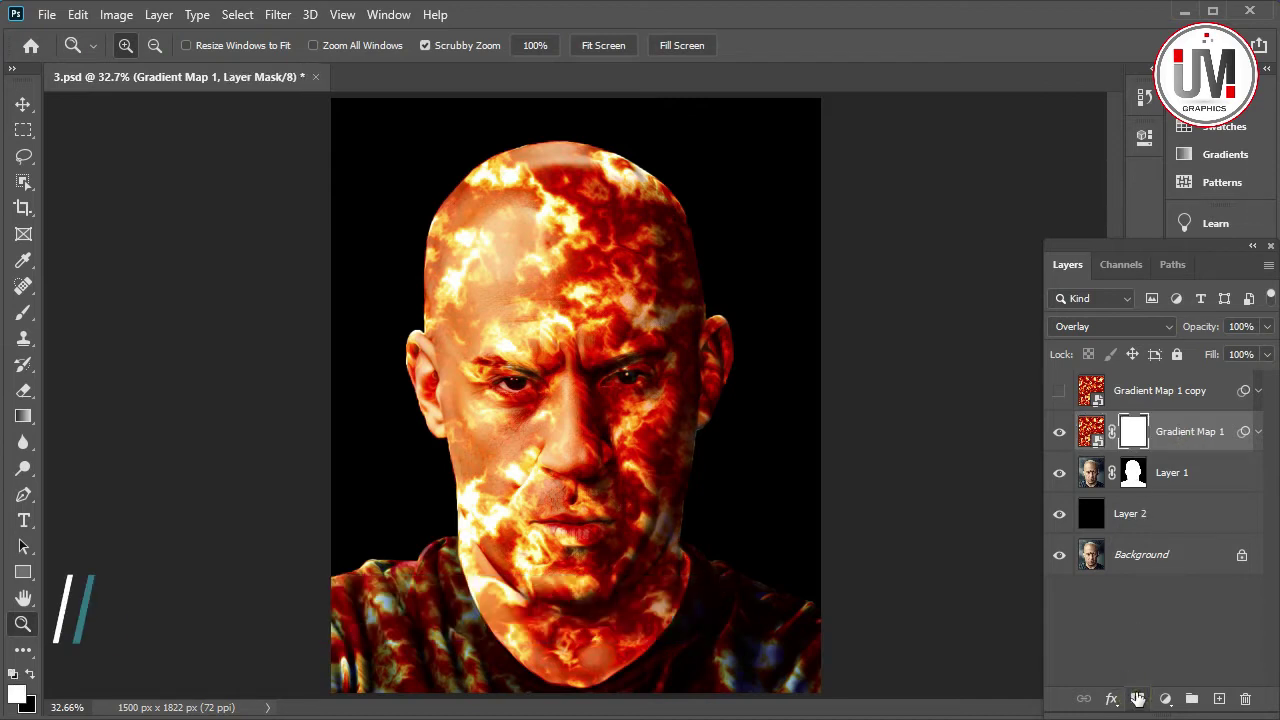
key("ctrl+i")
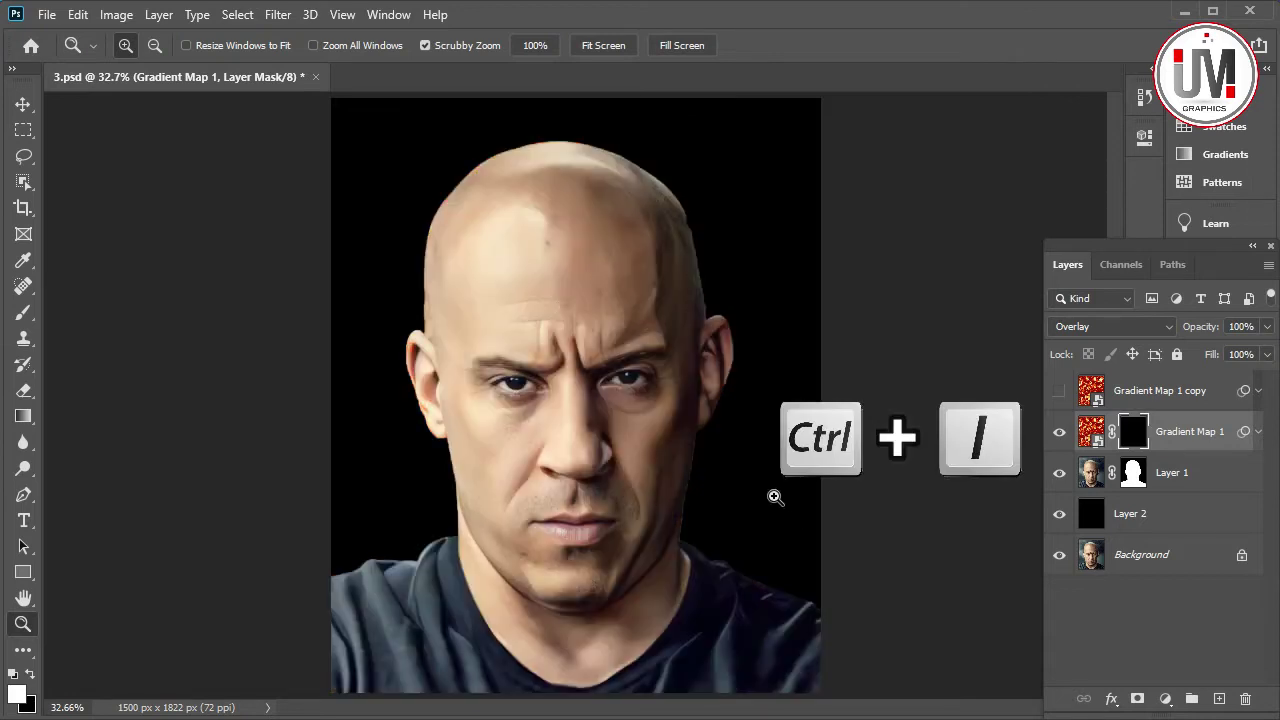
key("x")
Zoom in on the left eyebrow and ready the Brush with white as foreground
left_click(463, 368)
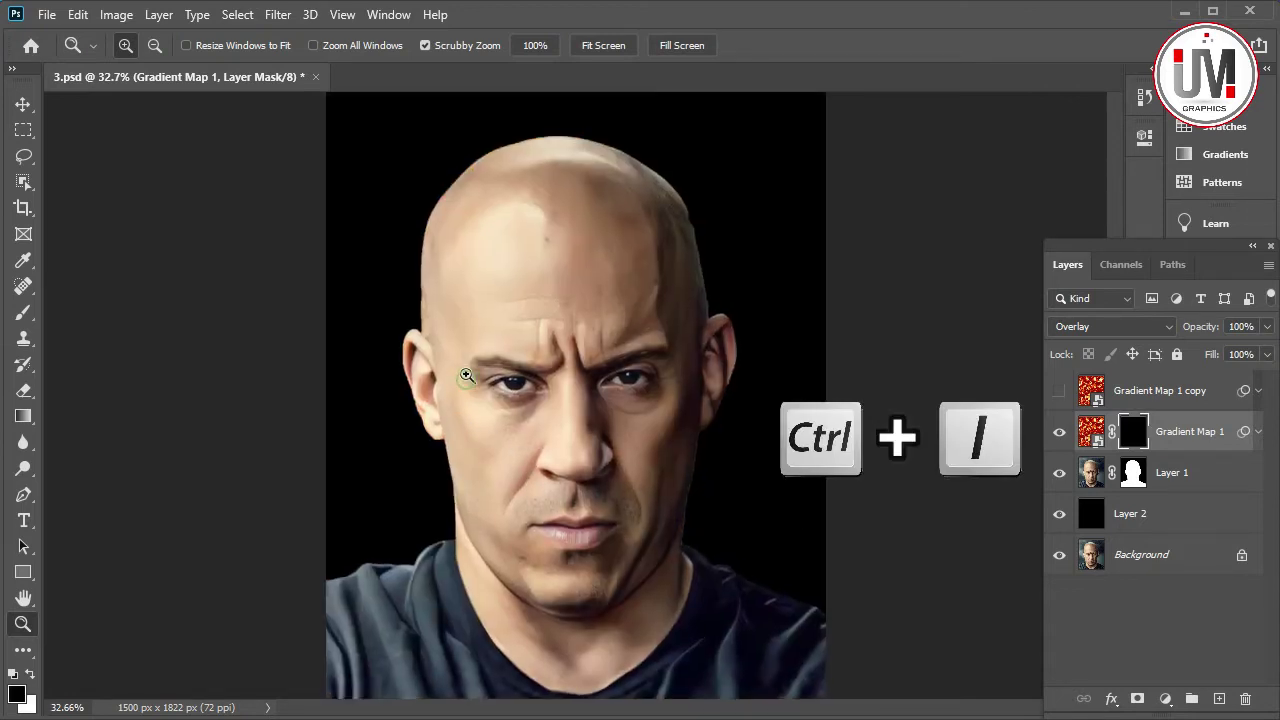
scroll(493, 446, "up", 3)
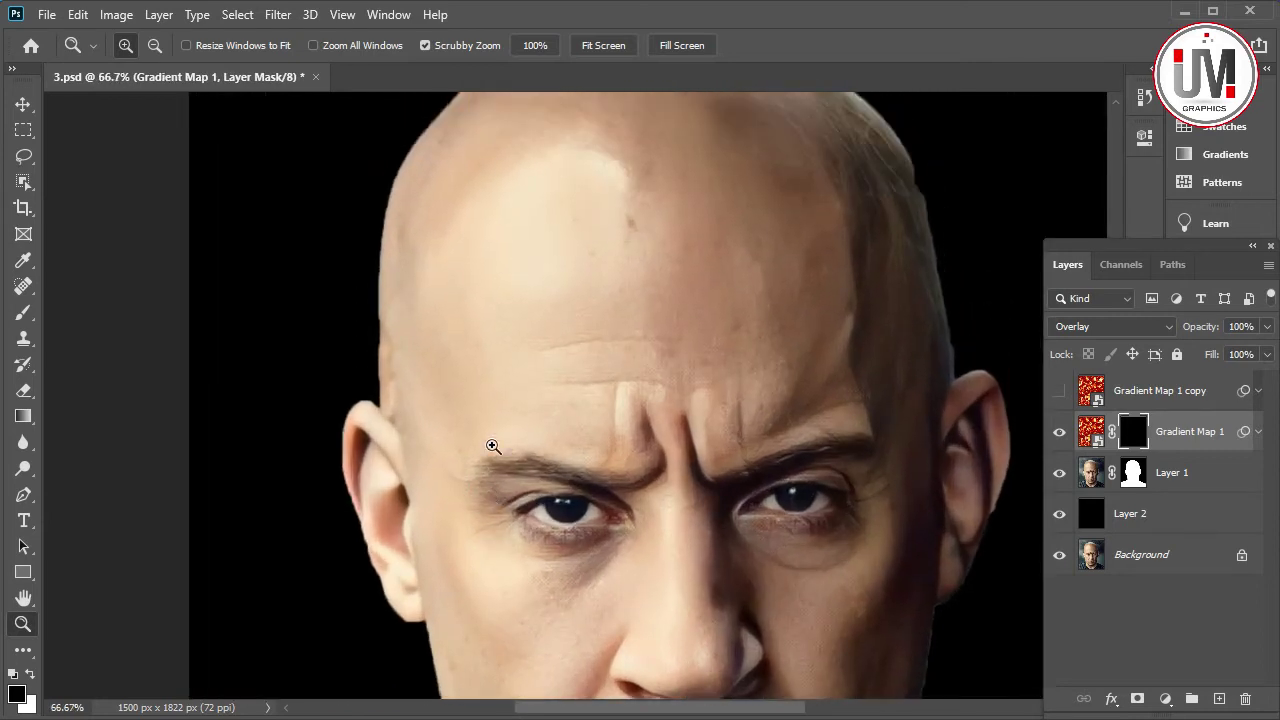
scroll(496, 450, "down", 2)
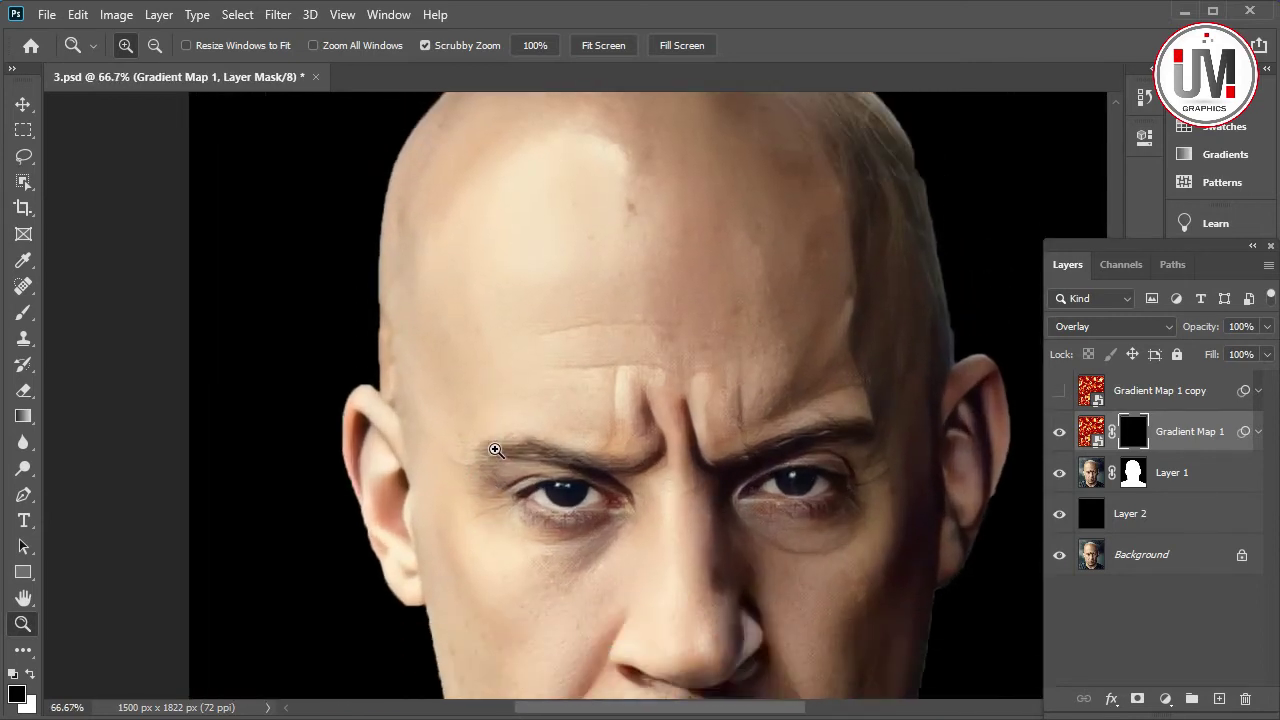
left_click(20, 316)
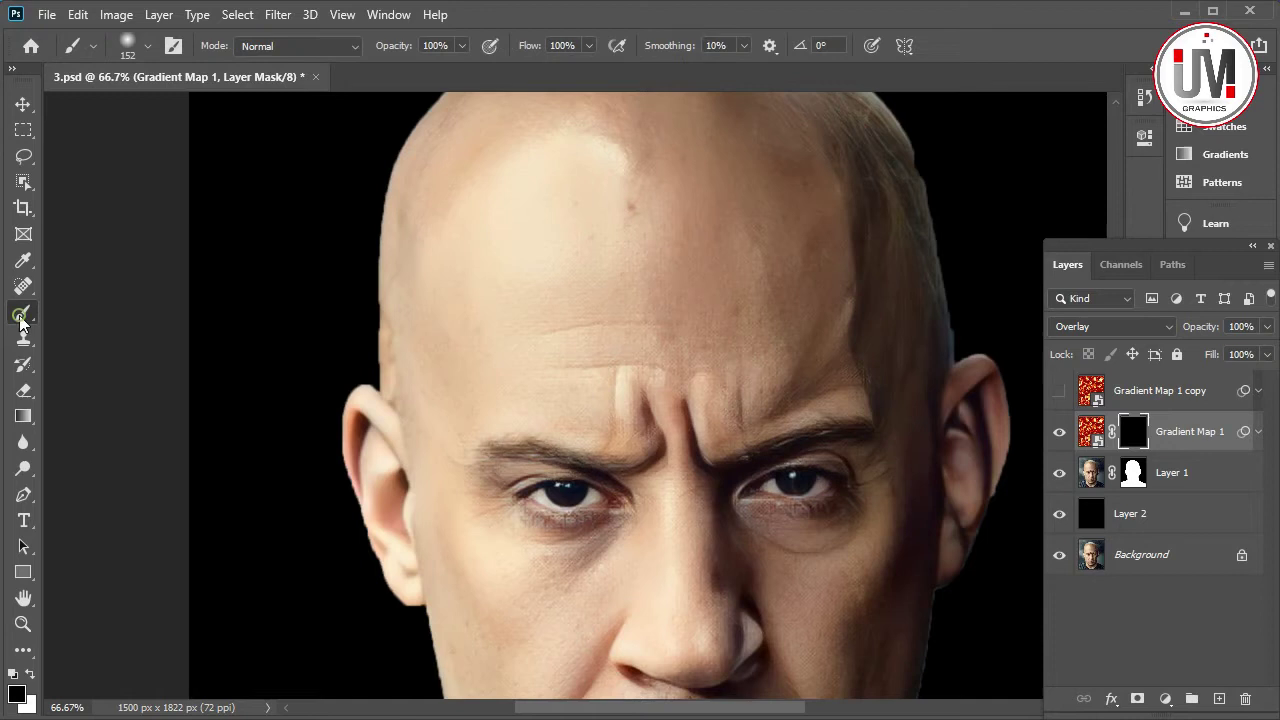
left_click(31, 676)
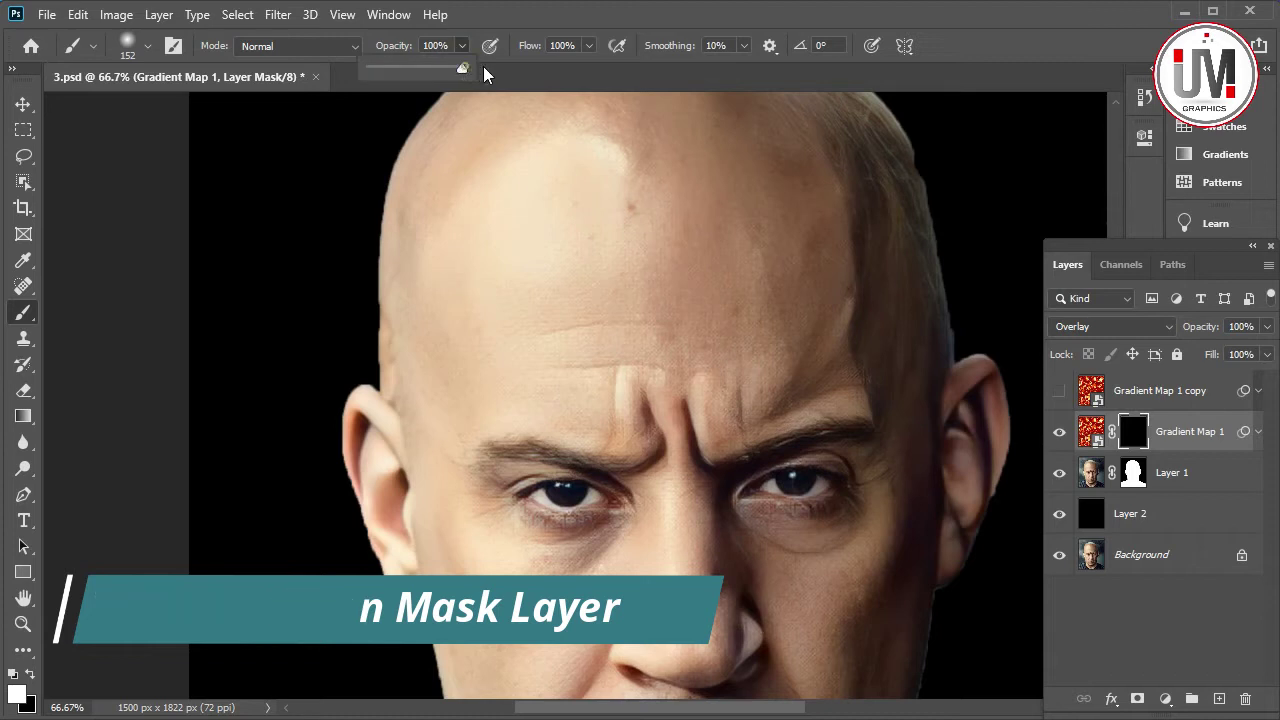
left_click(589, 46)
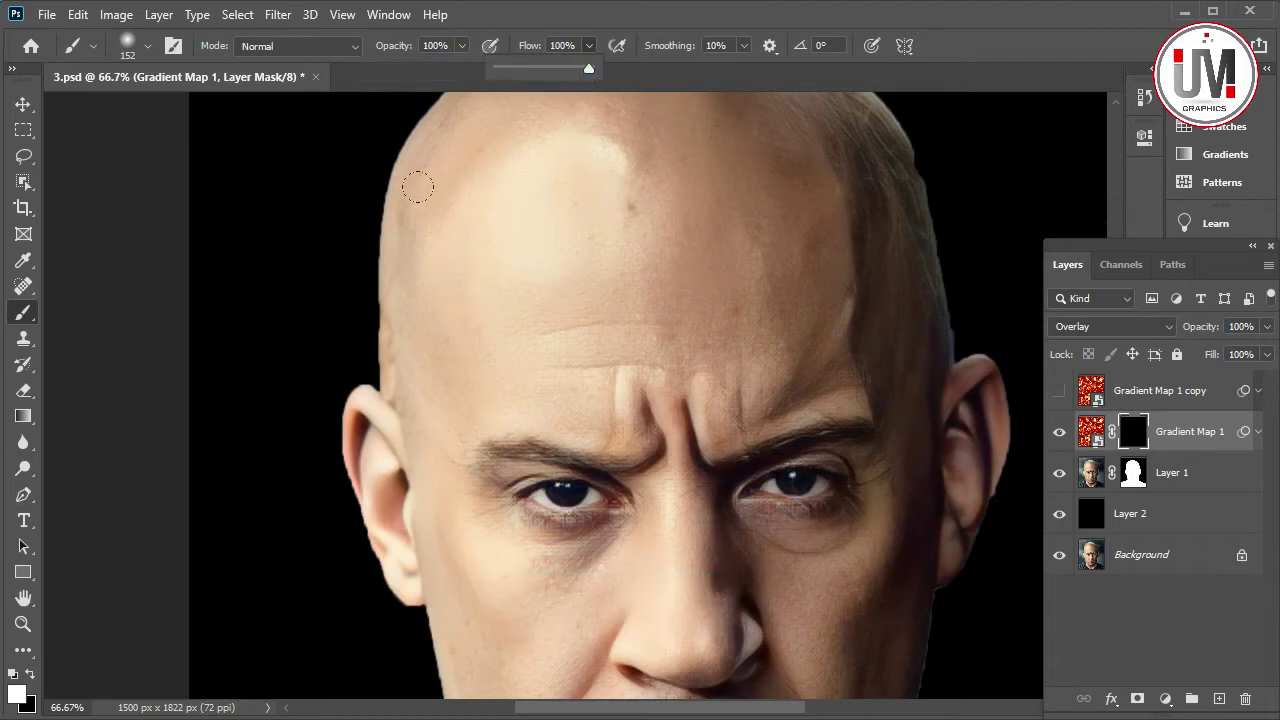
Paint white on the mask along the left scalp, eye, cheek and jaw
left_click_drag(409, 176, 422, 274)
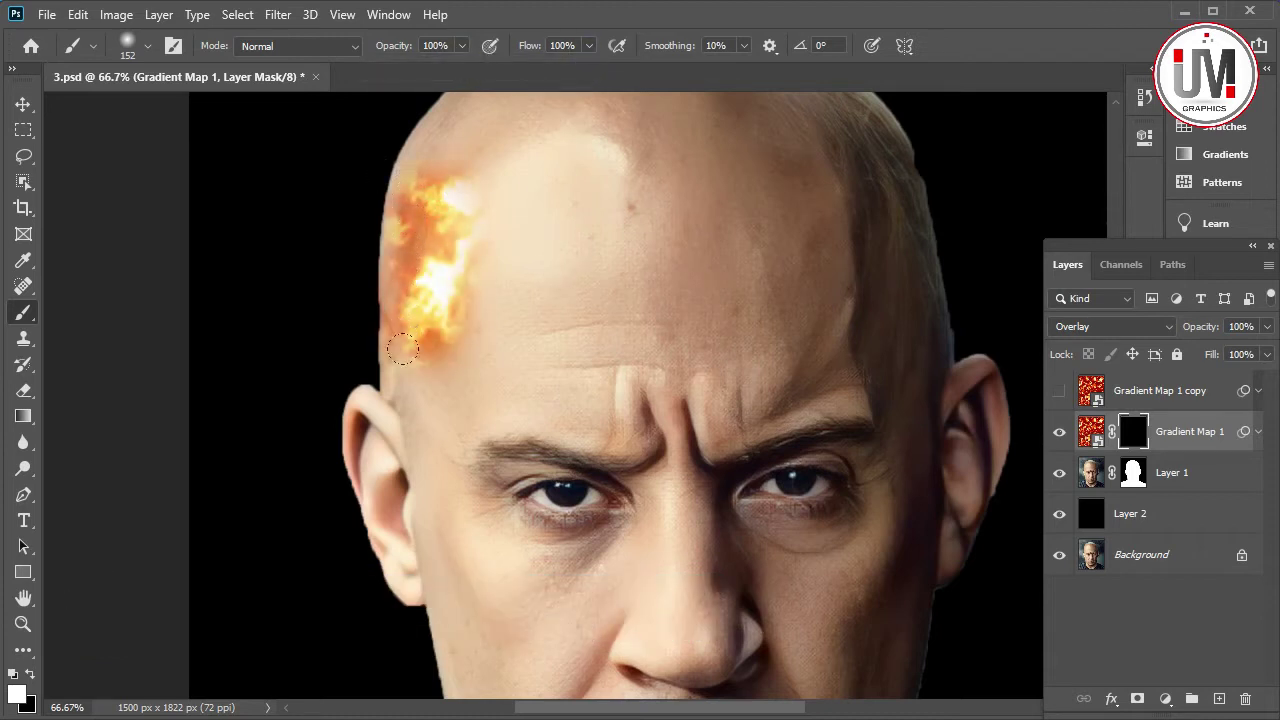
scroll(422, 274, "up", 2)
mouse_move(430, 250)
left_mouse_down()
mouse_move(463, 374)
mouse_move(440, 376)
mouse_move(510, 550)
left_mouse_up()
scroll(463, 374, "down", 3)
scroll(510, 550, "down", 2)
left_click_drag(490, 470, 529, 549)
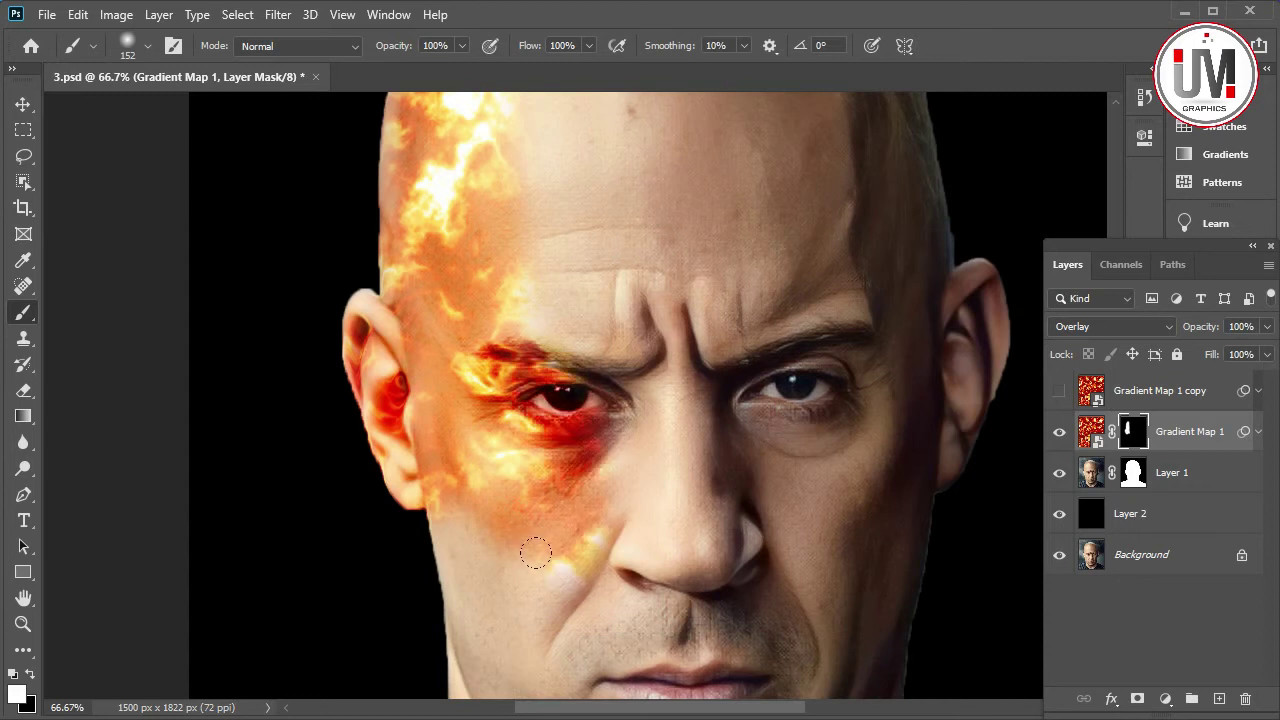
scroll(529, 549, "down", 3)
left_click_drag(514, 449, 525, 605)
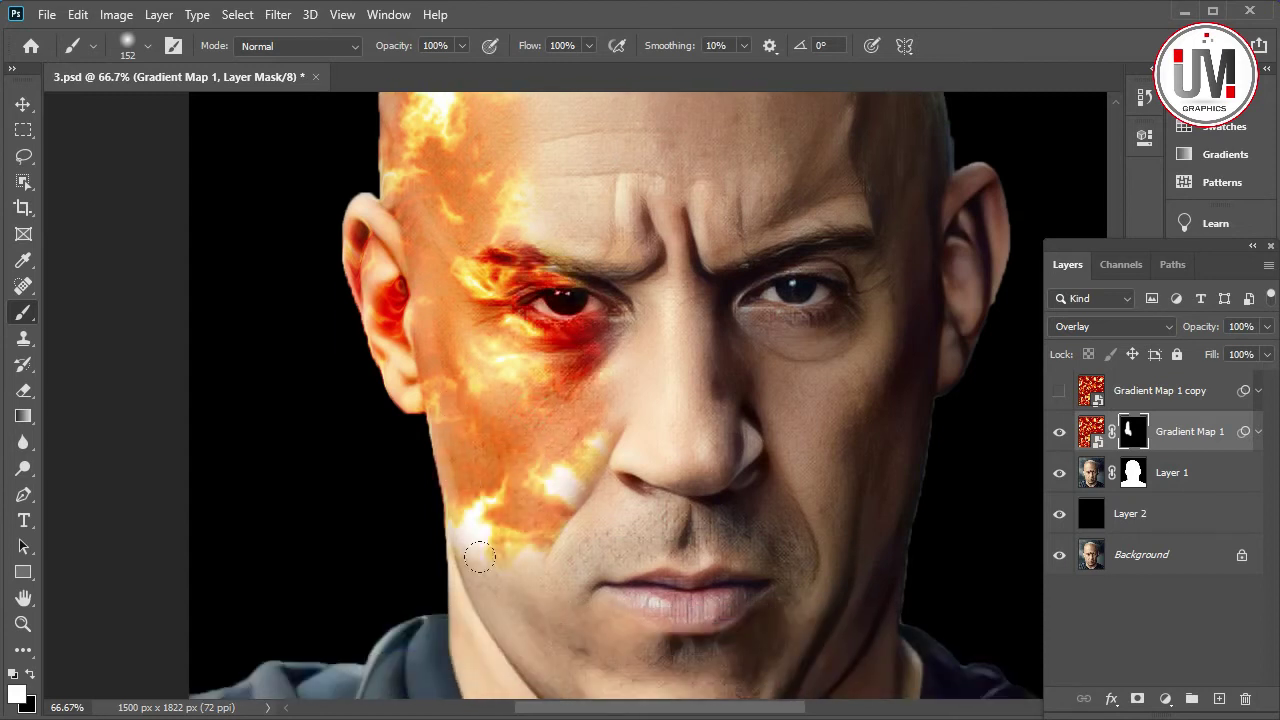
scroll(525, 605, "down", 3)
scroll(525, 605, "down", 1)
mouse_move(600, 350)
left_mouse_down()
mouse_move(590, 415)
mouse_move(533, 497)
mouse_move(477, 352)
left_mouse_up()
scroll(590, 415, "down", 3)
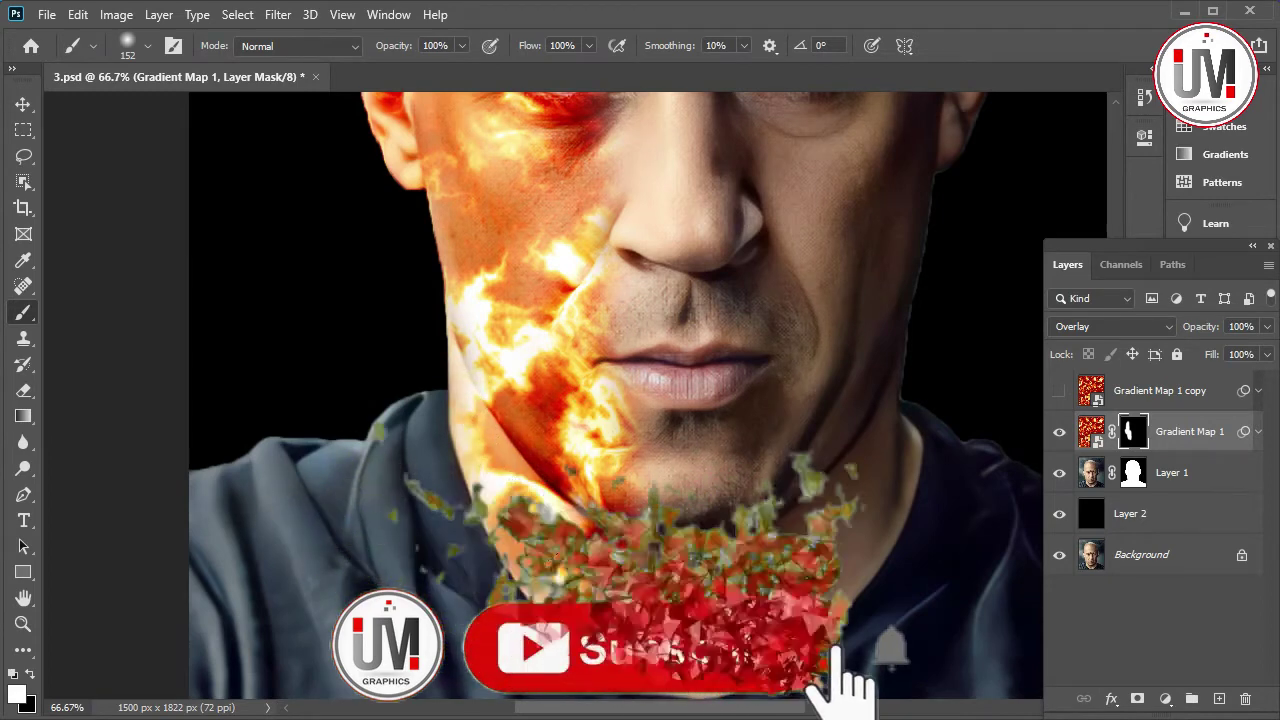
Lower the brush Flow to 30% for softer passes over the fiery side
scroll(480, 360, "up", 1)
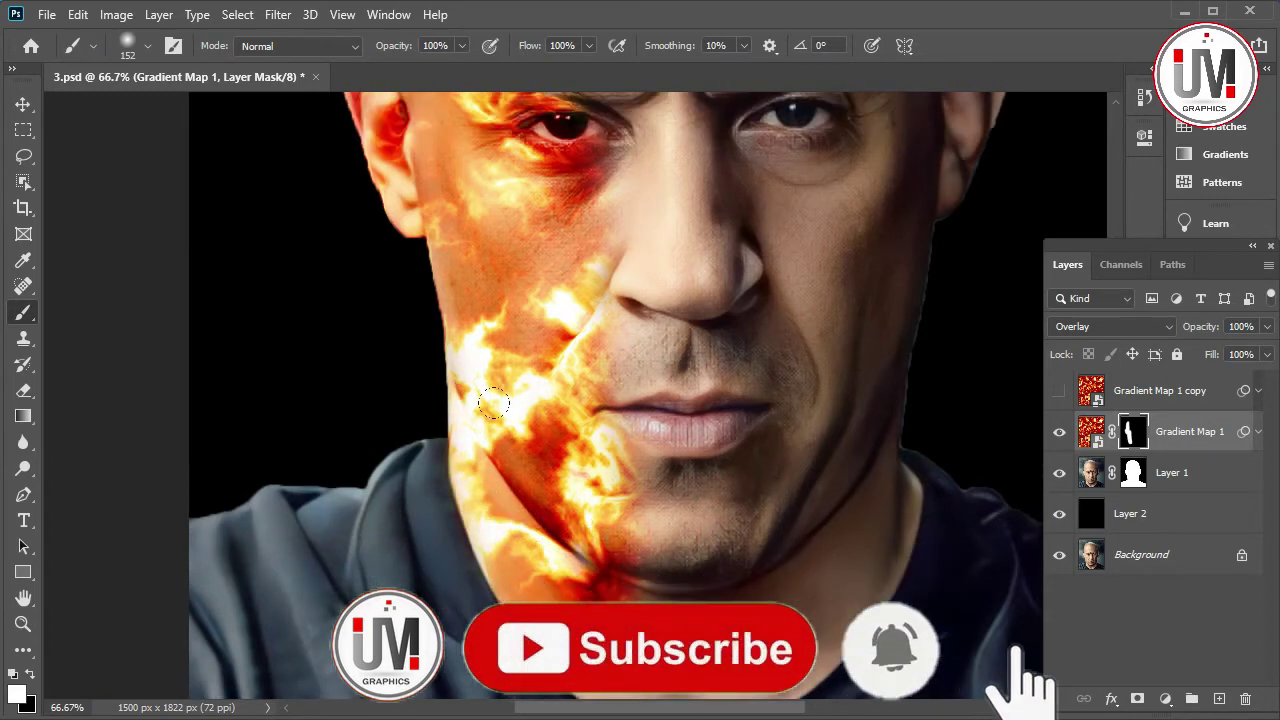
scroll(458, 270, "up", 1)
scroll(500, 290, "up", 1)
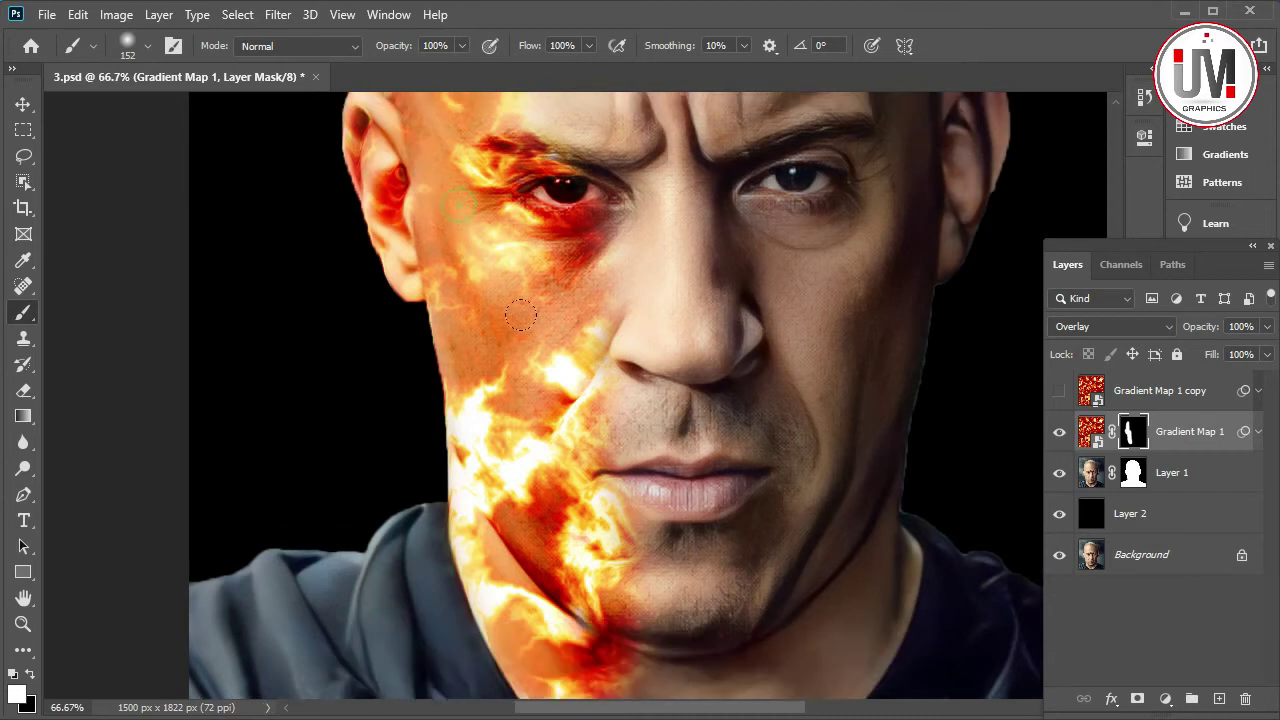
scroll(525, 300, "up", 2)
scroll(500, 260, "up", 2)
scroll(440, 220, "up", 1)
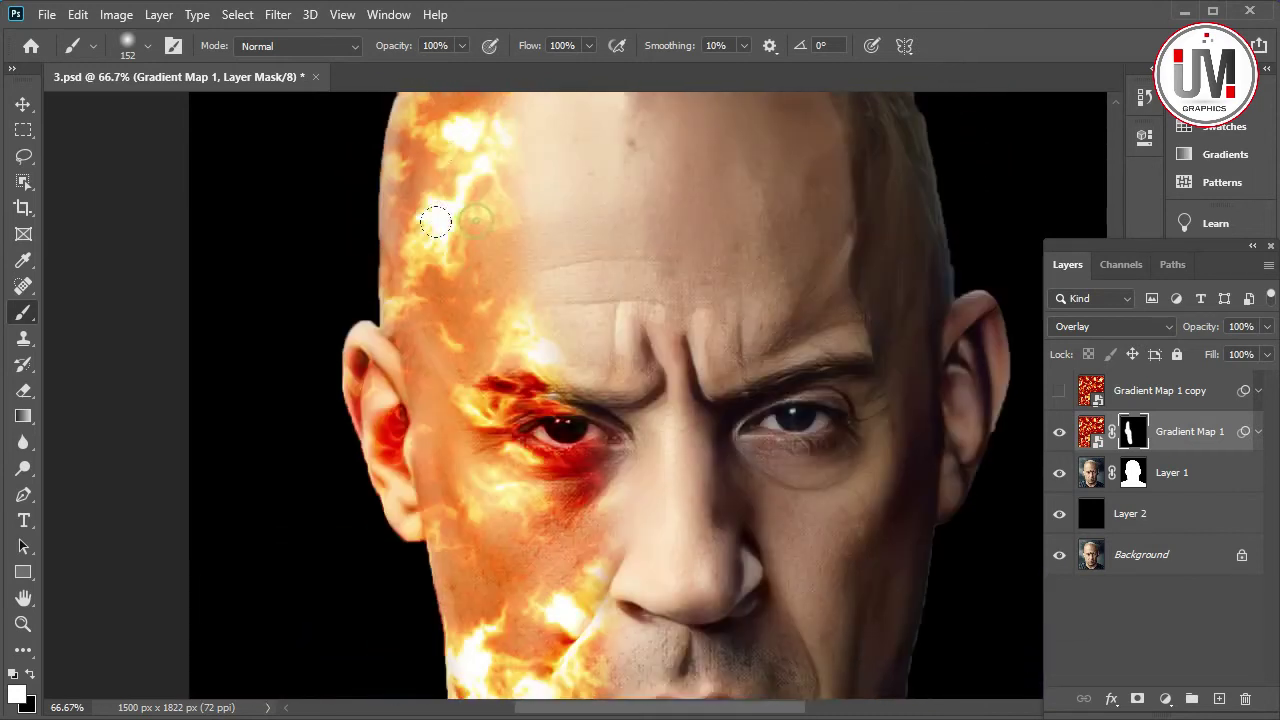
scroll(425, 240, "up", 1)
scroll(420, 185, "up", 1)
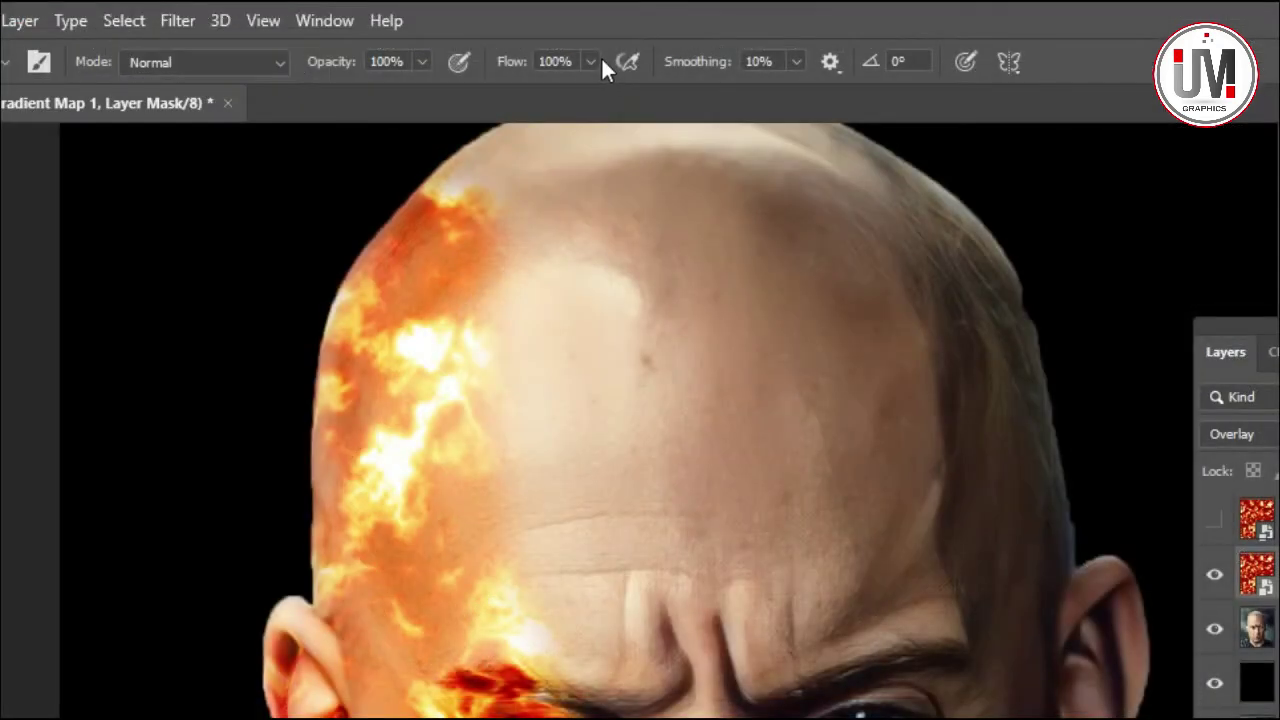
left_click(592, 61)
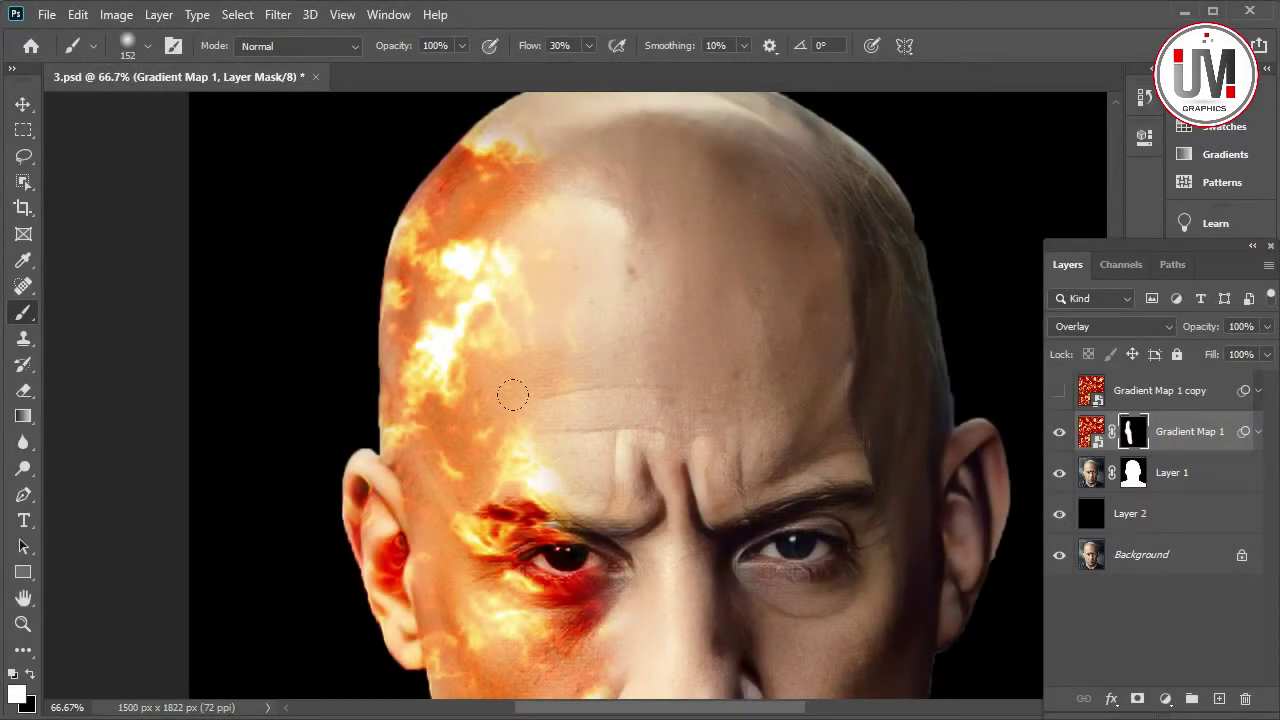
scroll(531, 457, "down", 2)
scroll(573, 430, "down", 2)
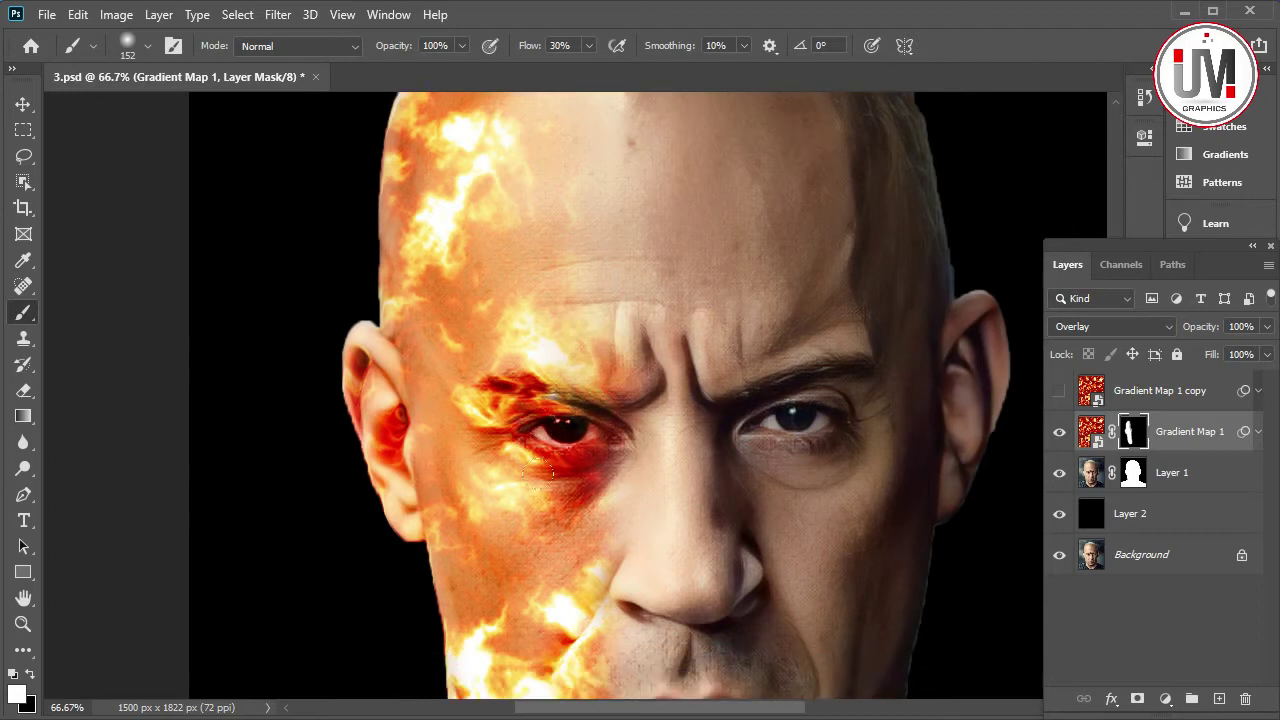
scroll(570, 470, "down", 2)
scroll(566, 511, "down", 2)
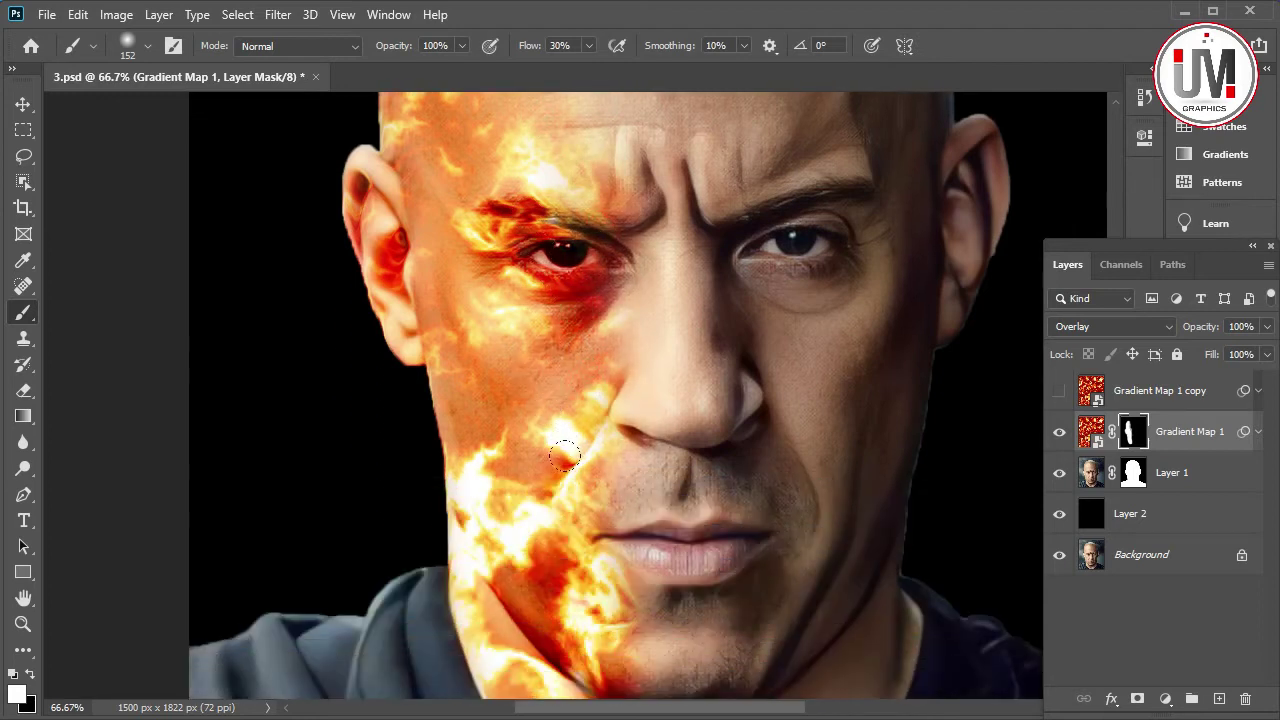
scroll(600, 530, "down", 2)
scroll(572, 560, "down", 1)
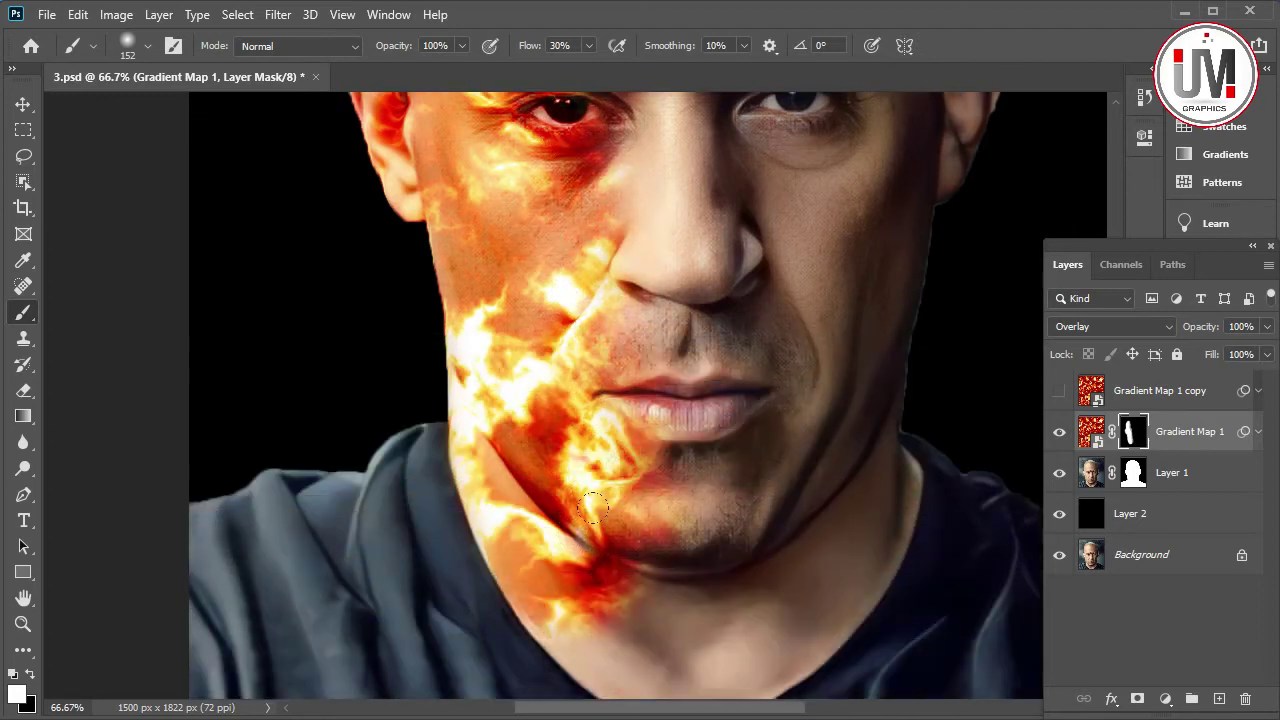
scroll(600, 620, "down", 1)
scroll(605, 590, "down", 1)
scroll(609, 588, "up", 1)
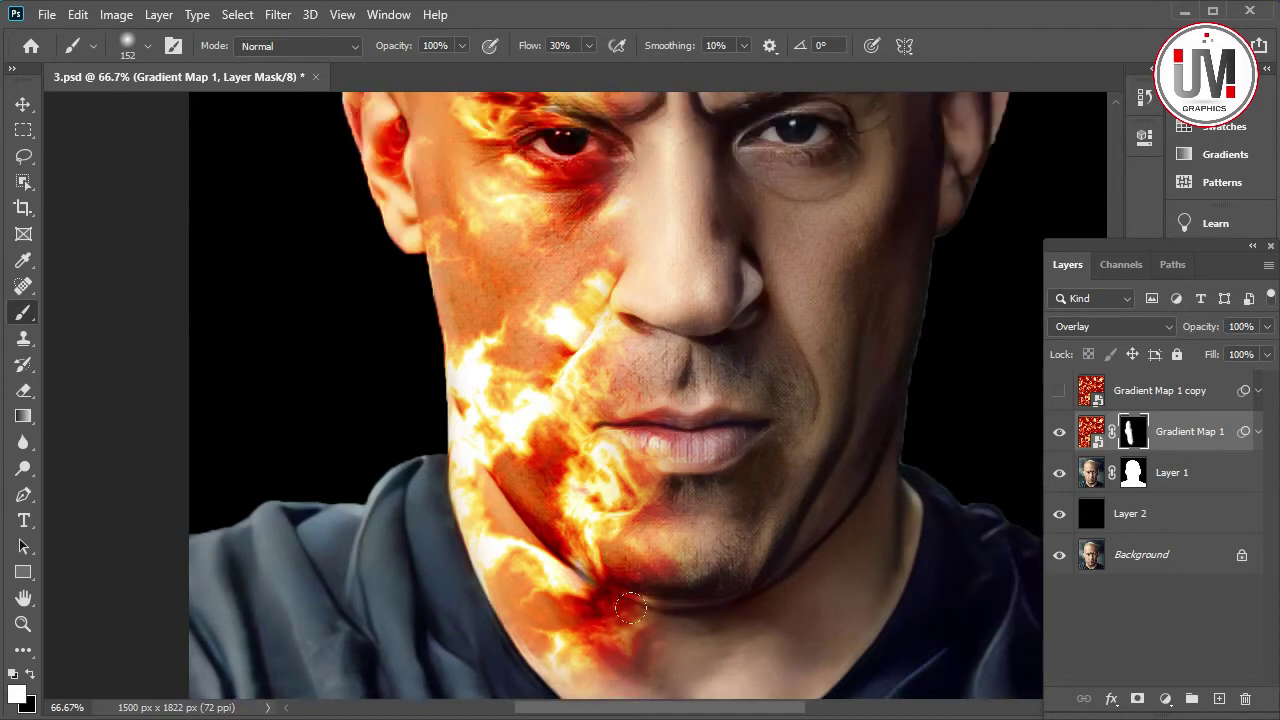
scroll(552, 360, "up", 2)
scroll(607, 321, "up", 1)
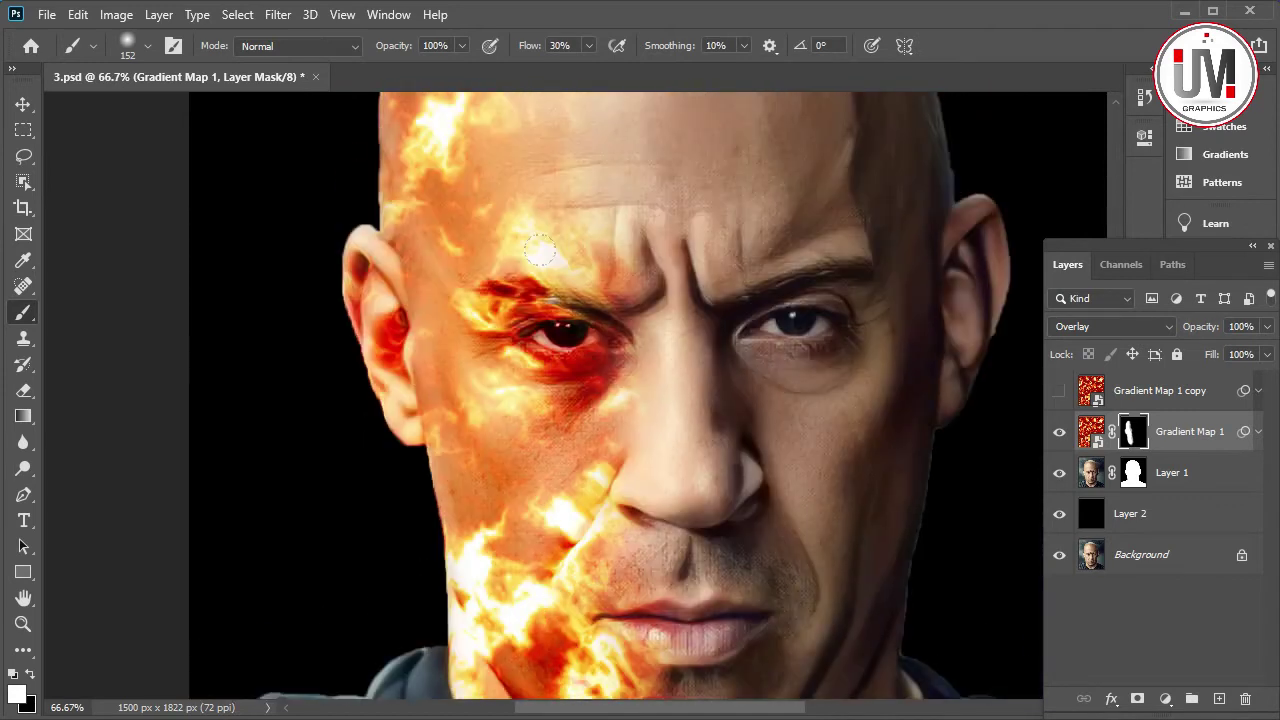
scroll(499, 192, "up", 1)
scroll(500, 166, "up", 1)
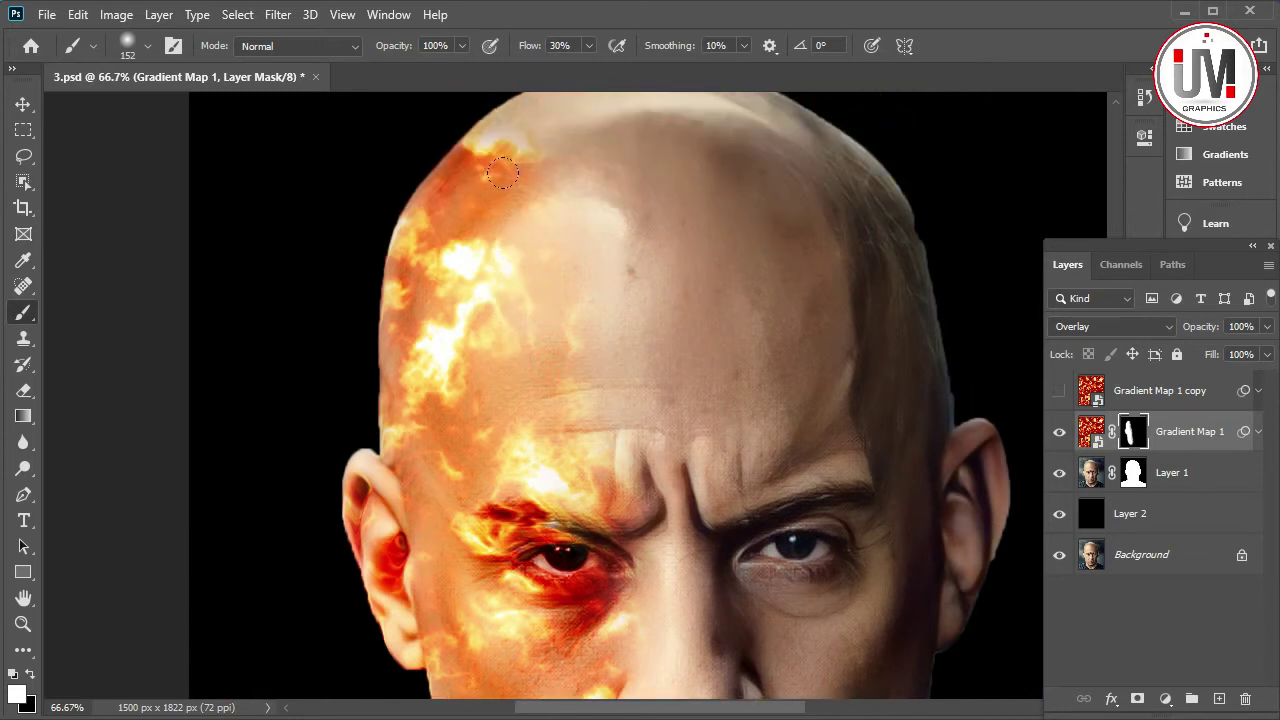
scroll(515, 225, "up", 1)
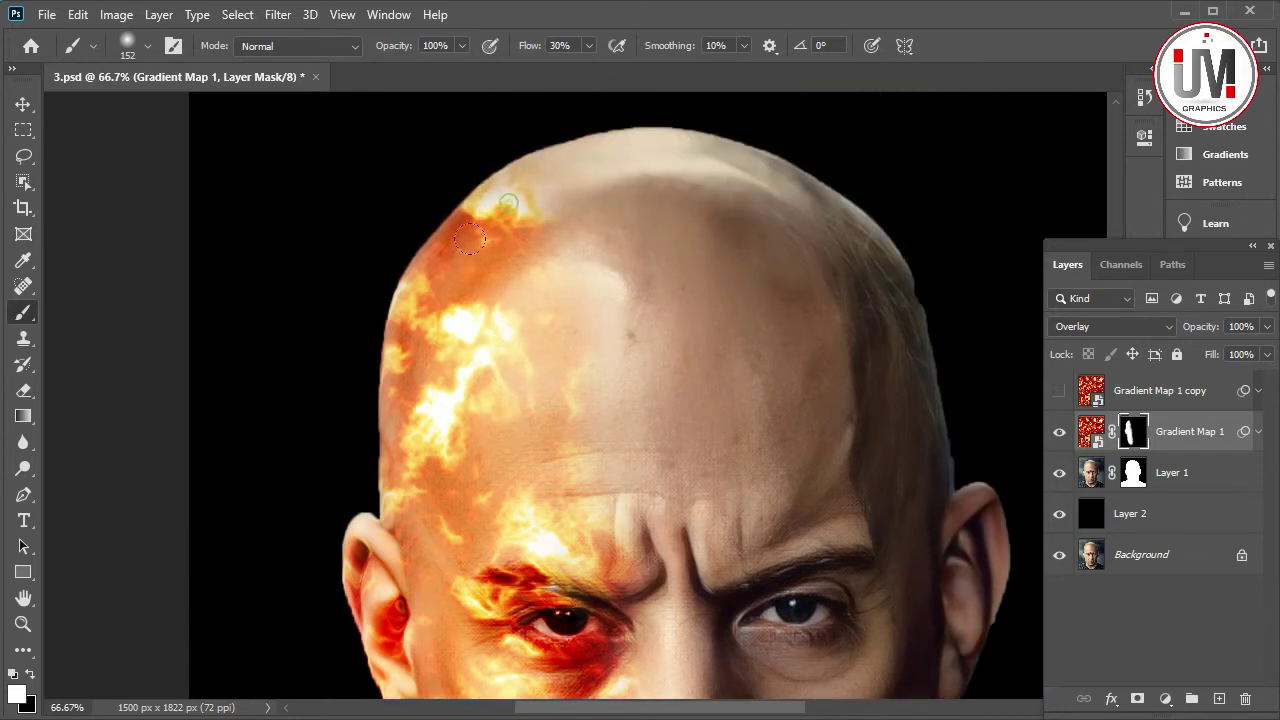
Fit the image on screen, show Gradient Map 1 copy and blend it in Hard Light
left_click(23, 623)
right_click(468, 521)
left_click(468, 517)
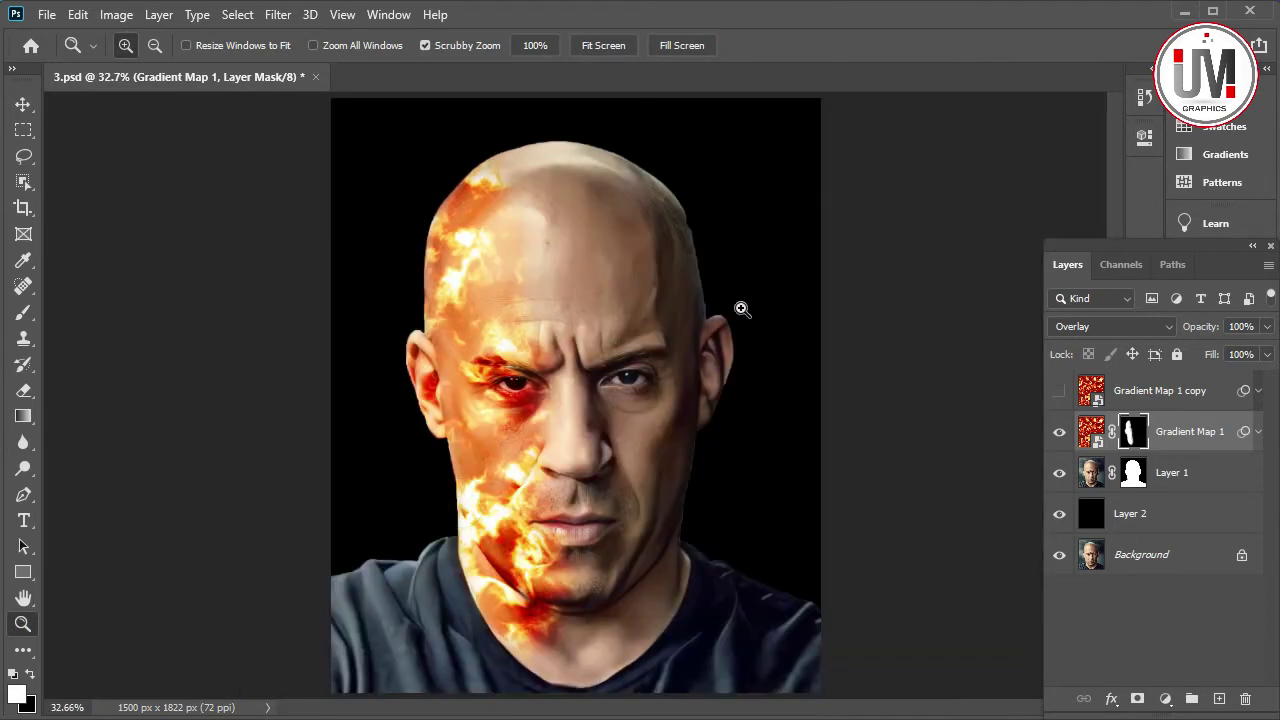
left_click(1146, 394)
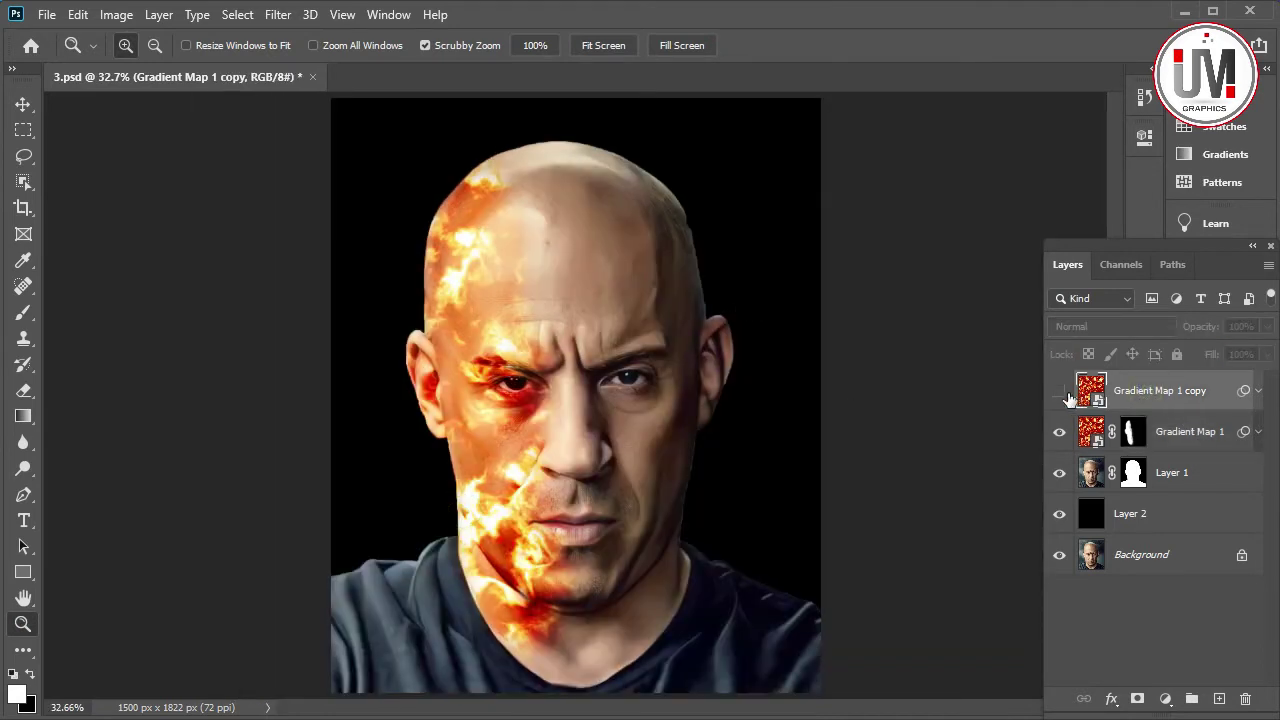
left_click(1059, 390)
left_click(1088, 325)
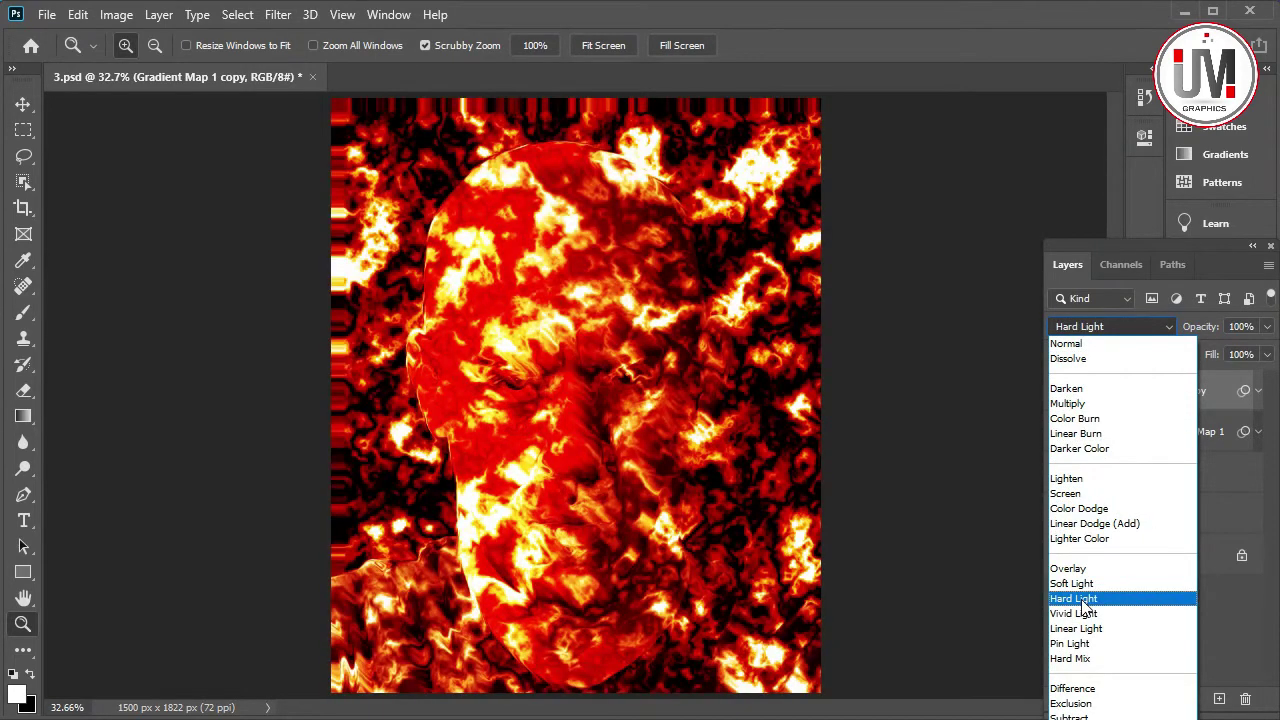
left_click(1083, 600)
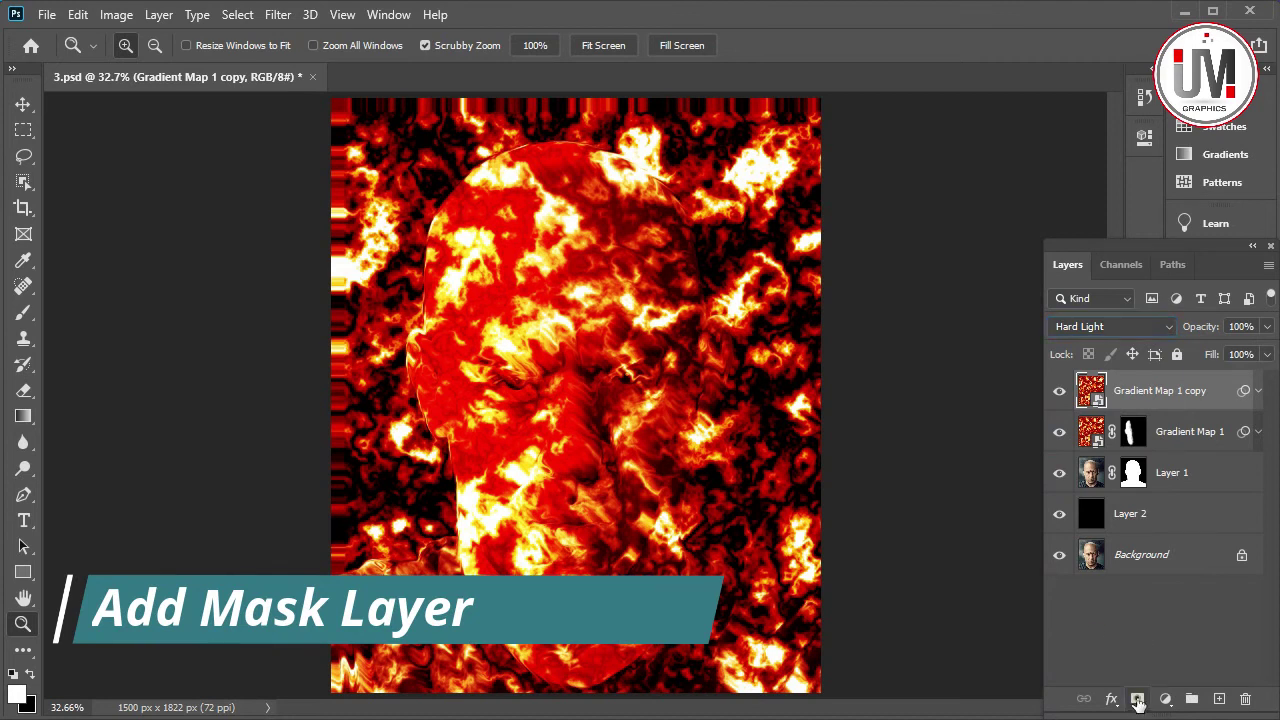
Give Gradient Map 1 copy an inverted black mask, then zoom to 50% on the face
left_click(1137, 700)
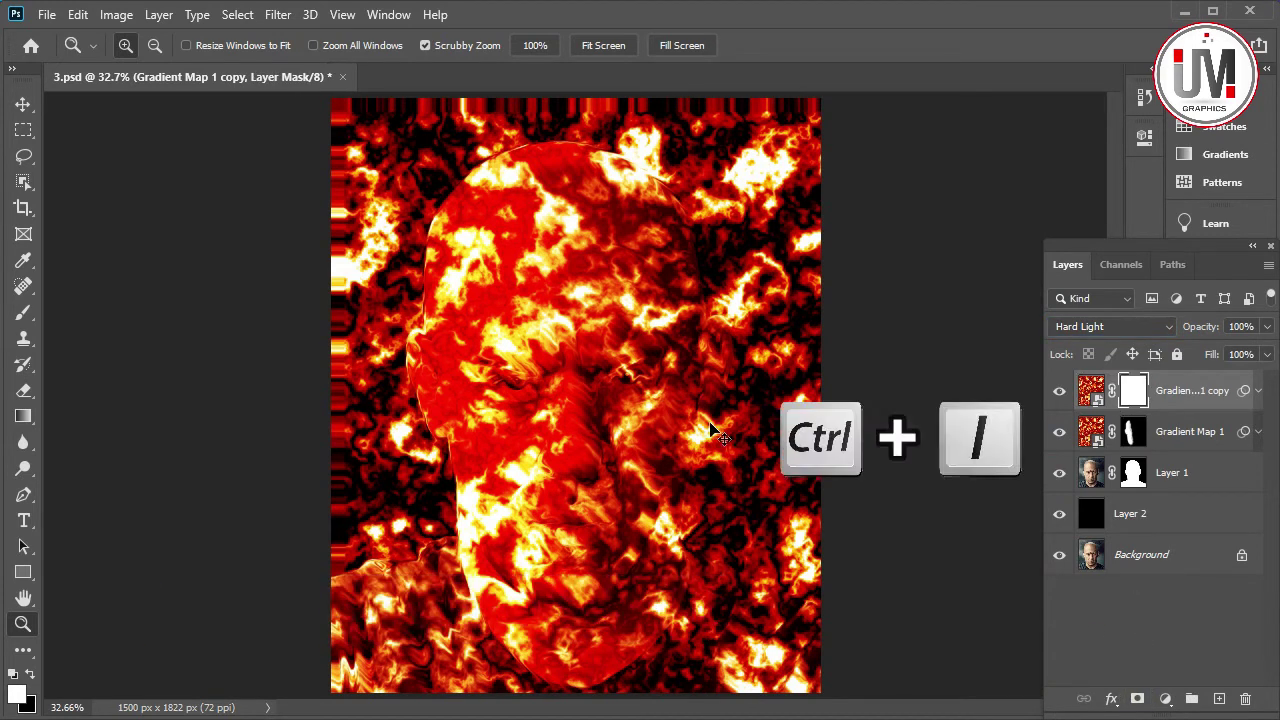
key("ctrl+i")
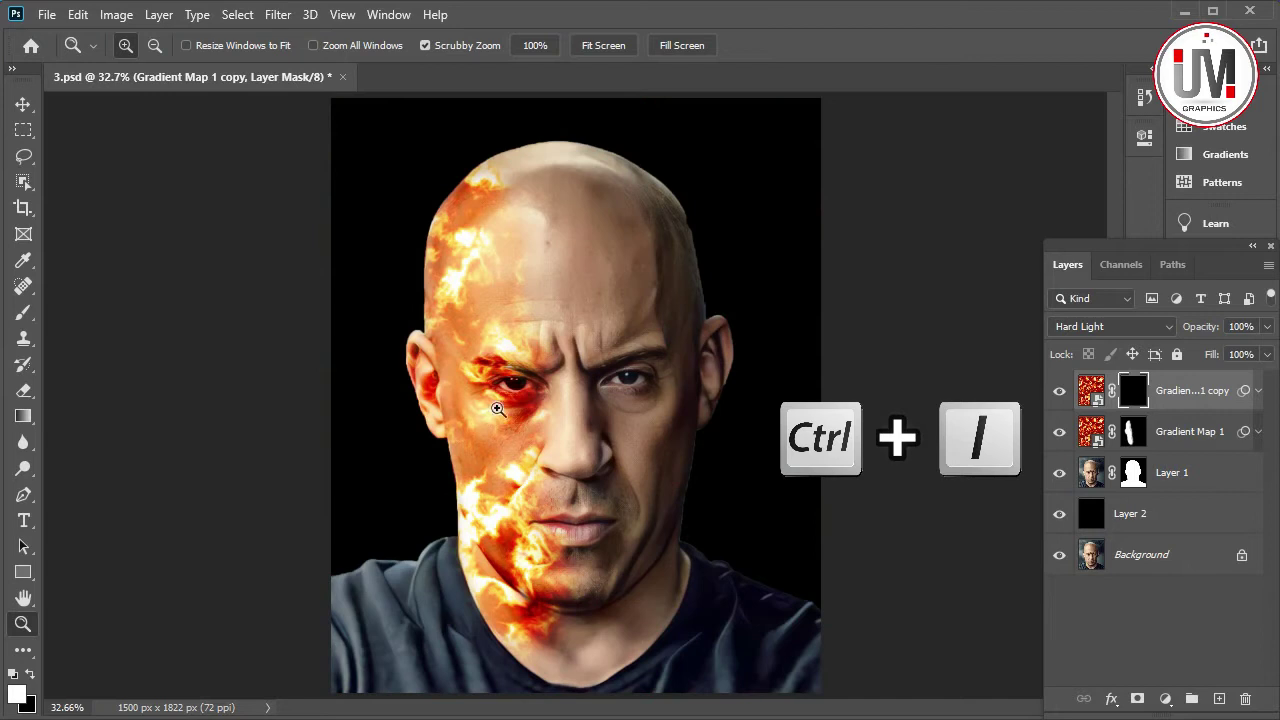
left_click(445, 420)
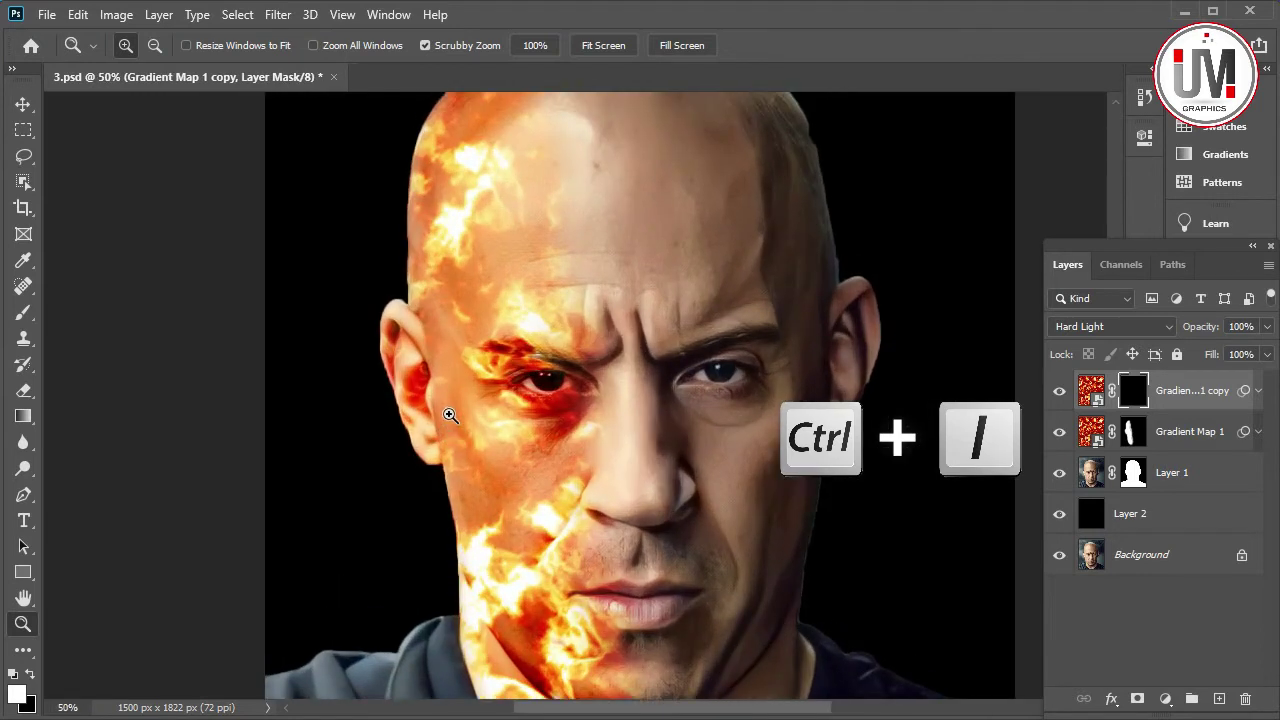
scroll(450, 415, "up", 1)
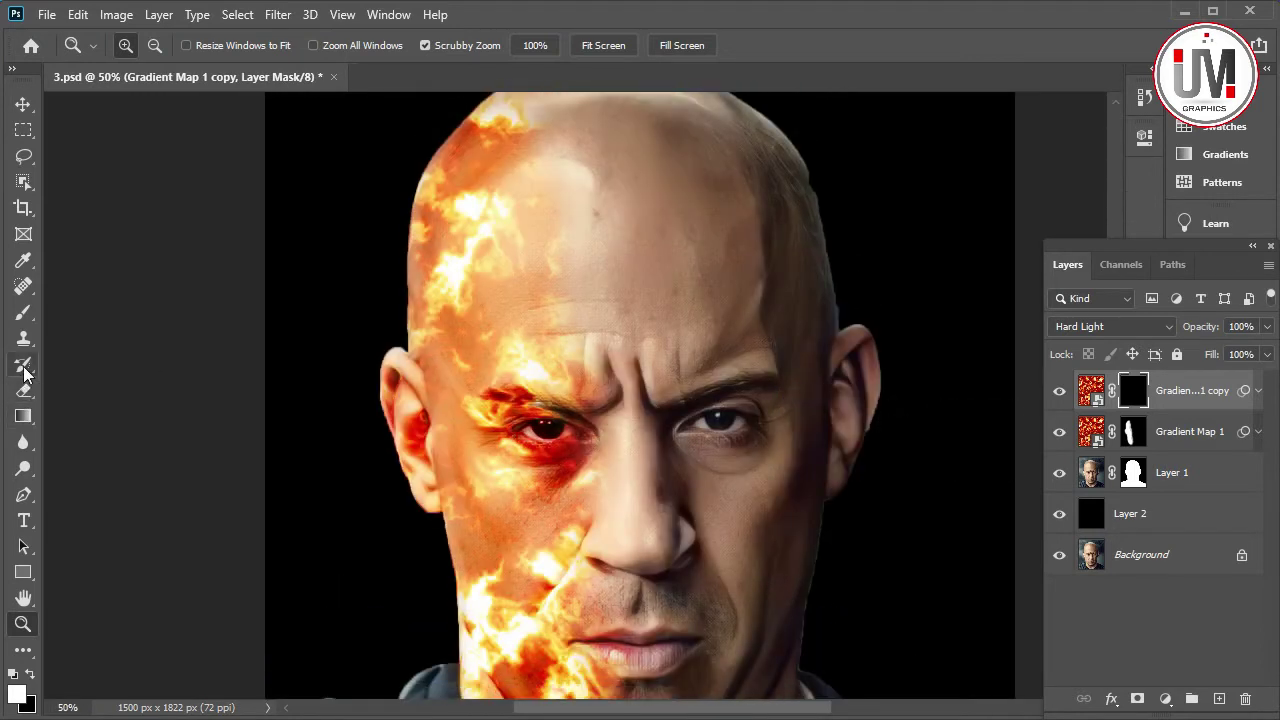
Paint white on the copy's mask over the forehead, left eye, cheek, ear and temple
left_click(24, 312)
mouse_move(432, 232)
left_mouse_down()
mouse_move(430, 285)
mouse_move(438, 260)
mouse_move(458, 330)
mouse_move(468, 472)
mouse_move(472, 340)
left_mouse_up()
scroll(478, 450, "down", 1)
left_click_drag(470, 435, 492, 528)
scroll(492, 528, "down", 1)
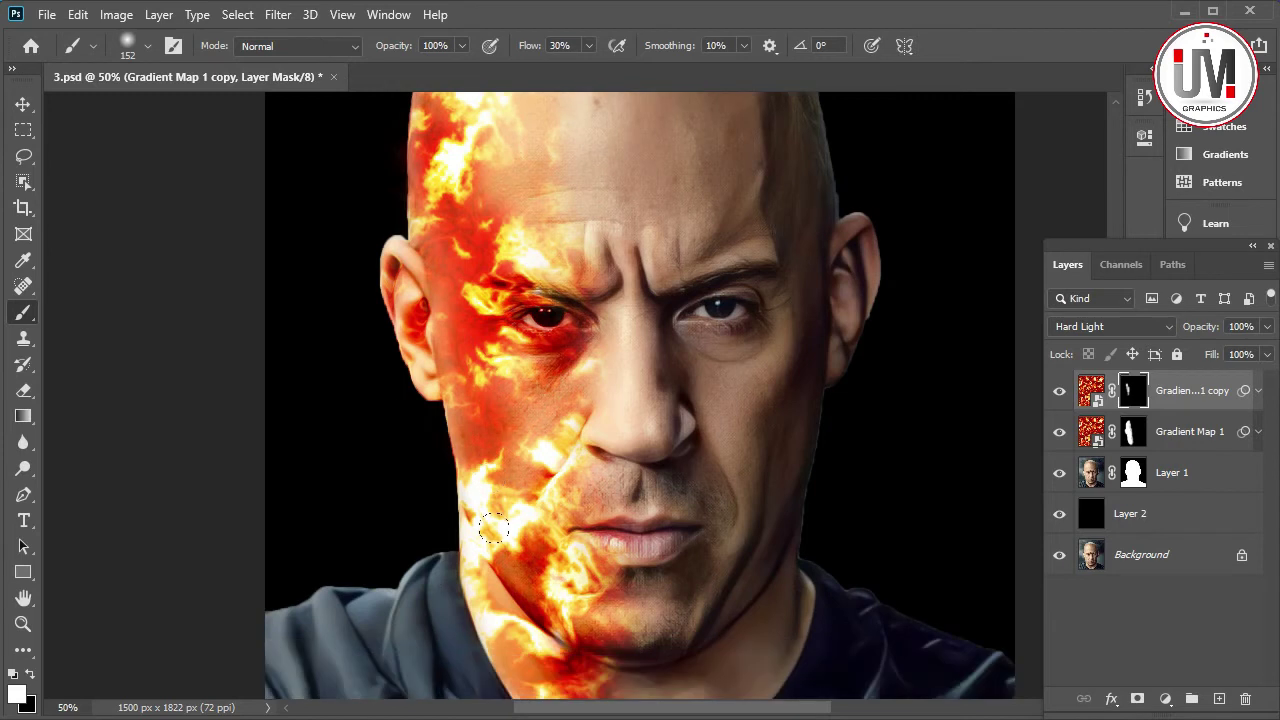
mouse_move(421, 345)
left_mouse_down()
mouse_move(400, 300)
mouse_move(420, 262)
left_mouse_up()
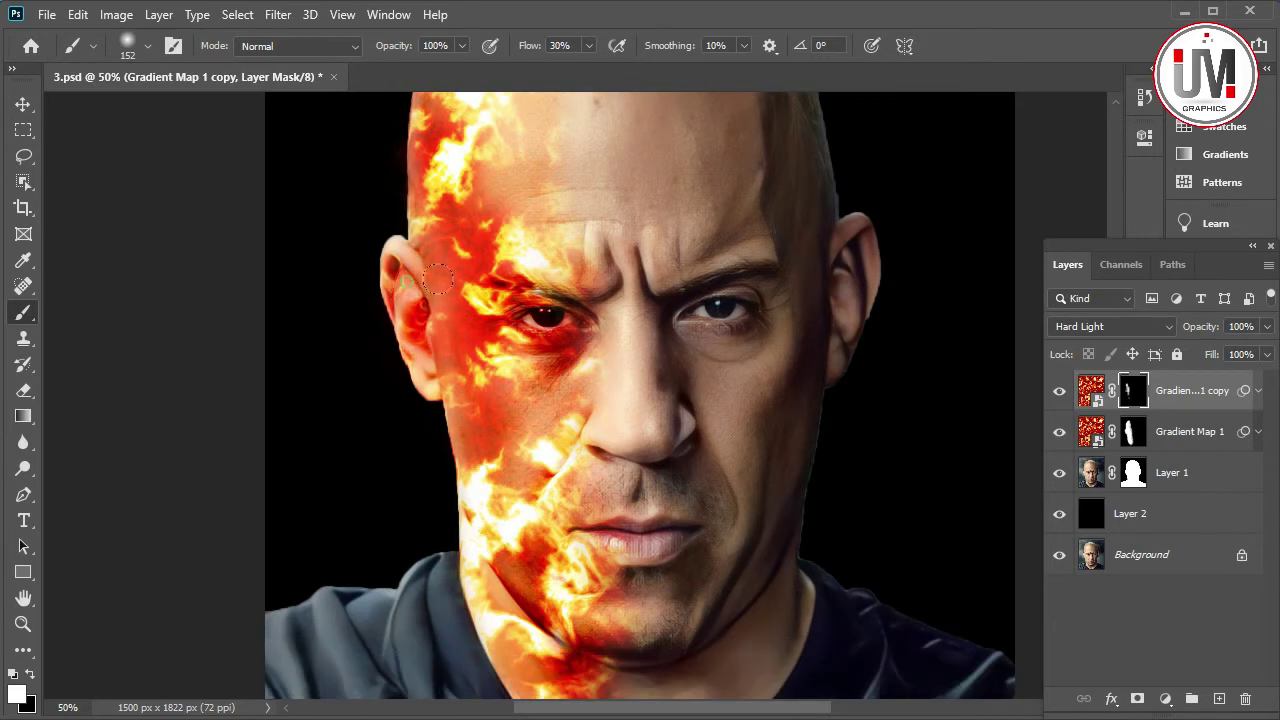
Reveal more fire on the top-left of the scalp and the temple
scroll(450, 262, "up", 1)
scroll(458, 263, "up", 1)
scroll(422, 268, "up", 2)
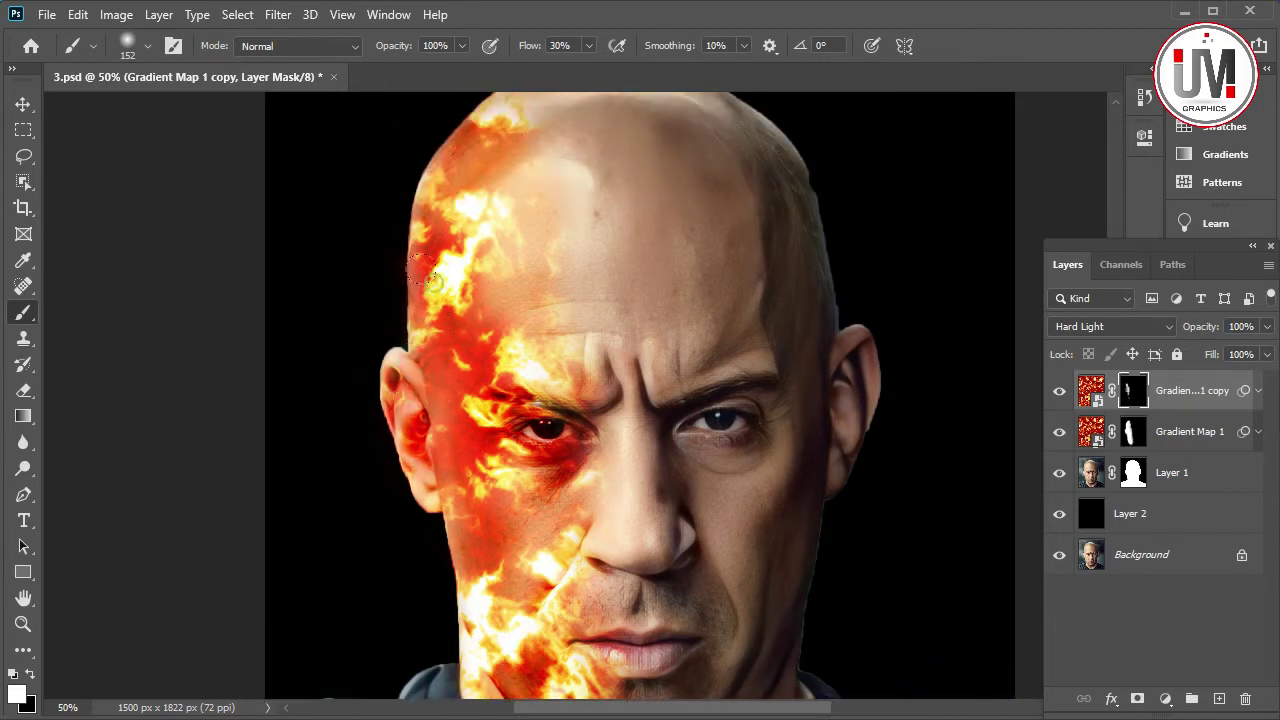
left_click_drag(440, 170, 474, 160)
scroll(474, 187, "down", 1)
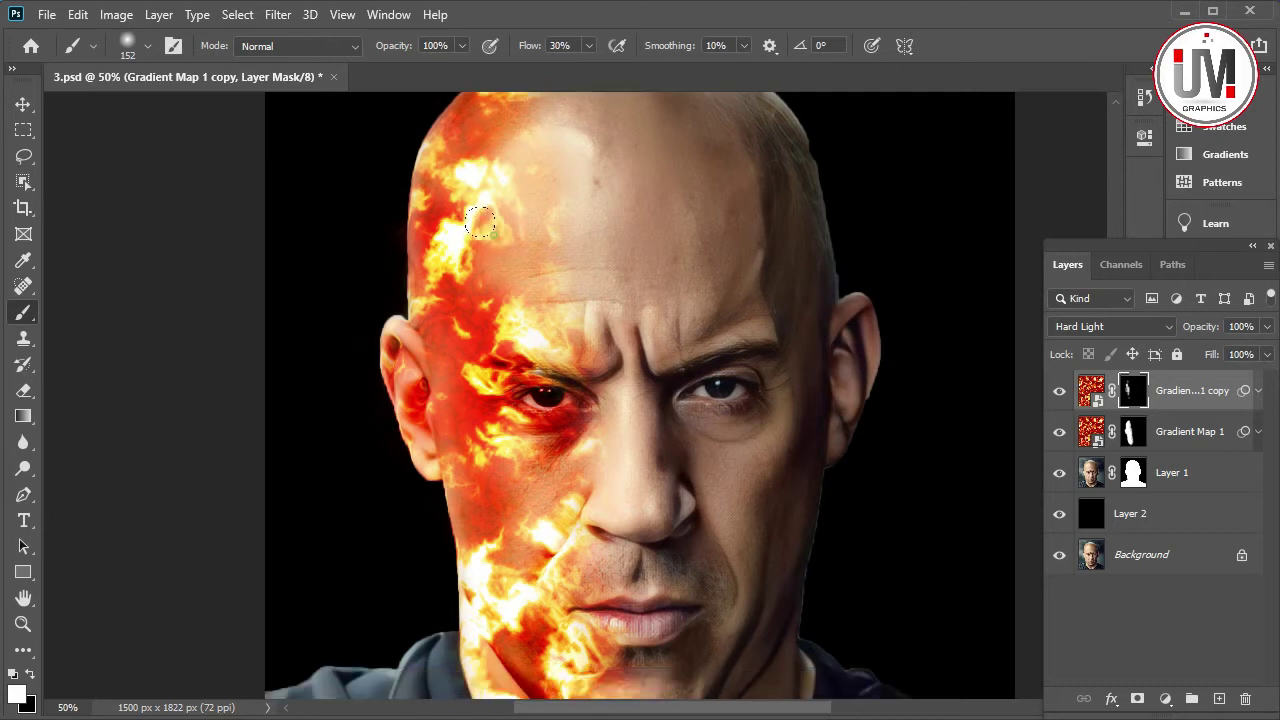
scroll(483, 265, "down", 2)
scroll(487, 310, "down", 2)
scroll(538, 372, "down", 2)
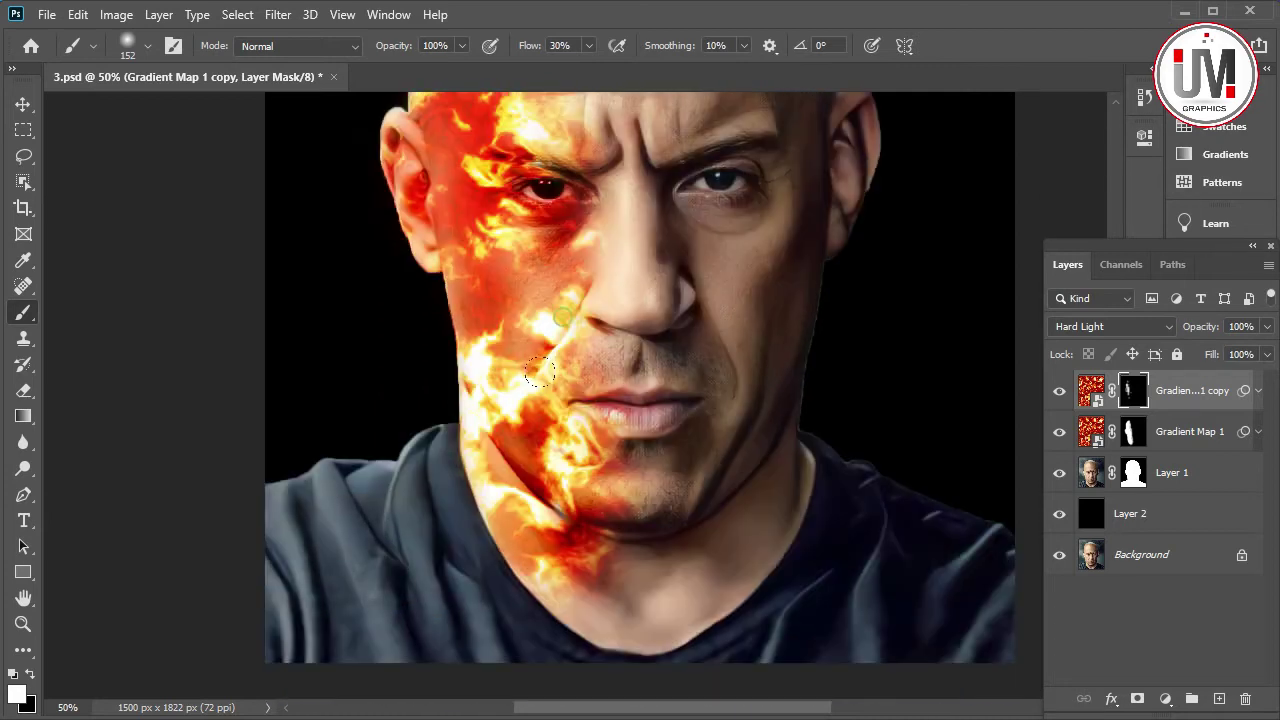
scroll(555, 322, "down", 2)
scroll(566, 340, "down", 1)
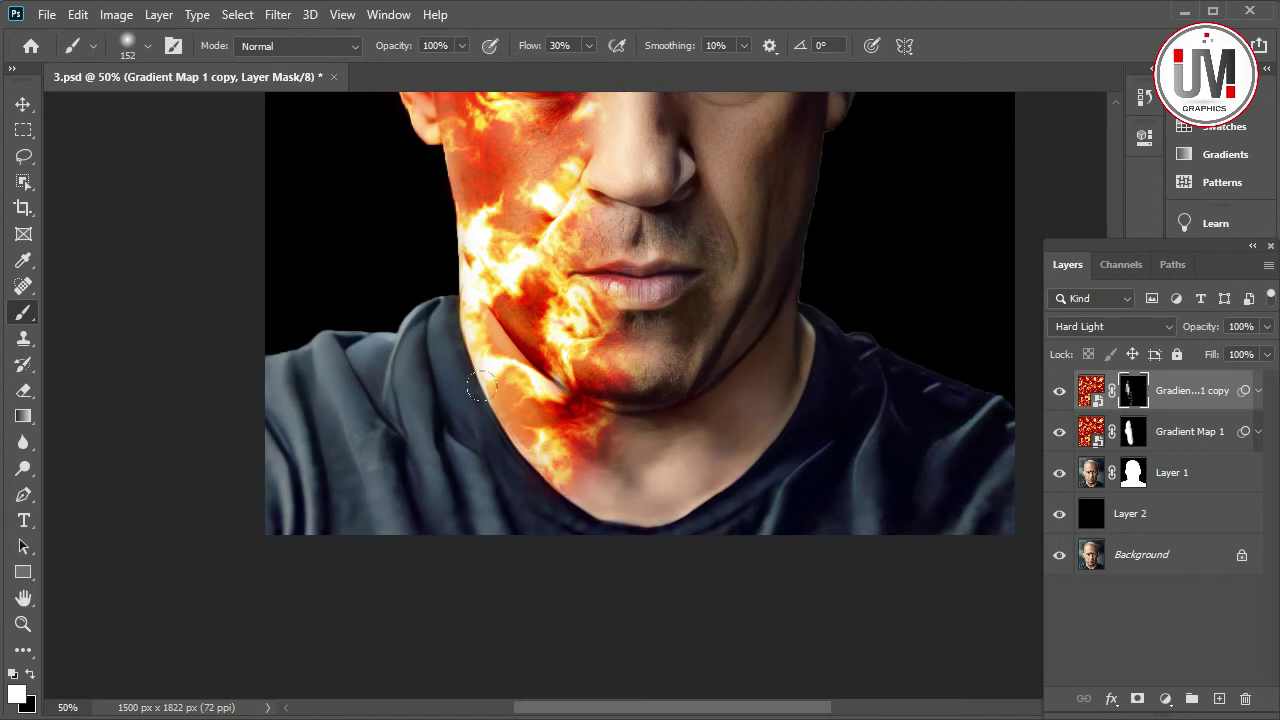
scroll(487, 362, "up", 3)
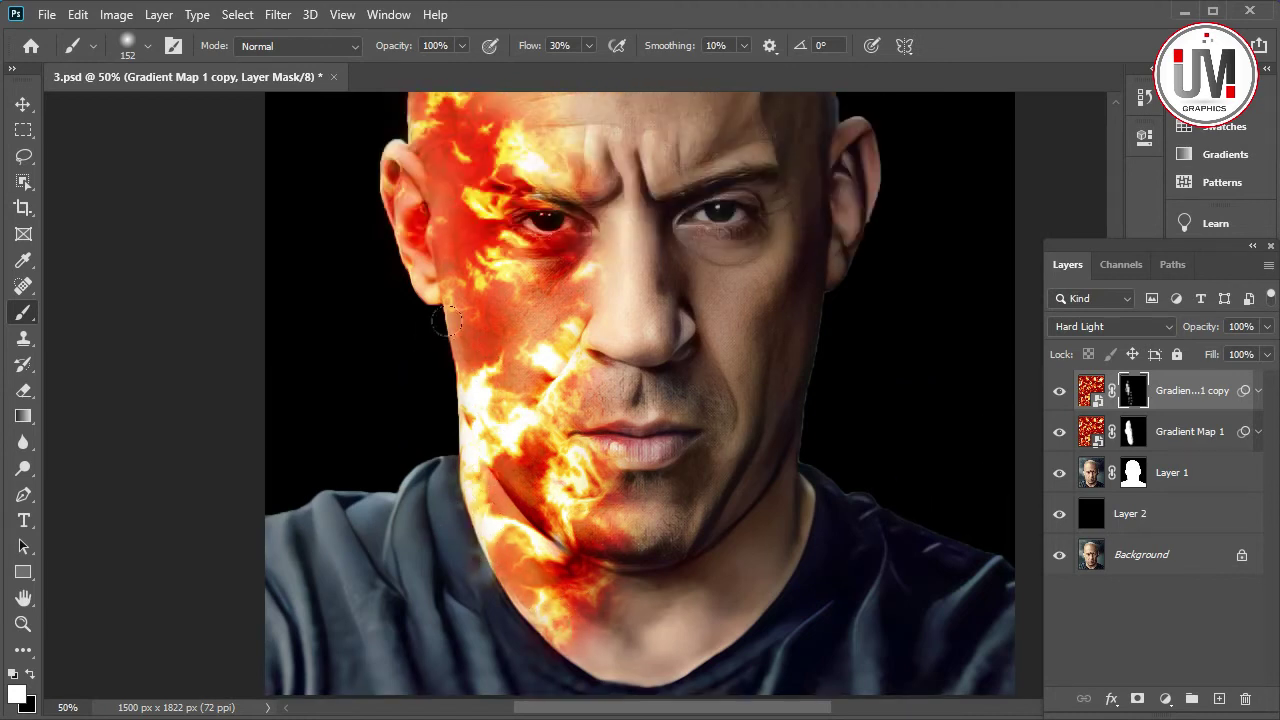
scroll(448, 340, "up", 1)
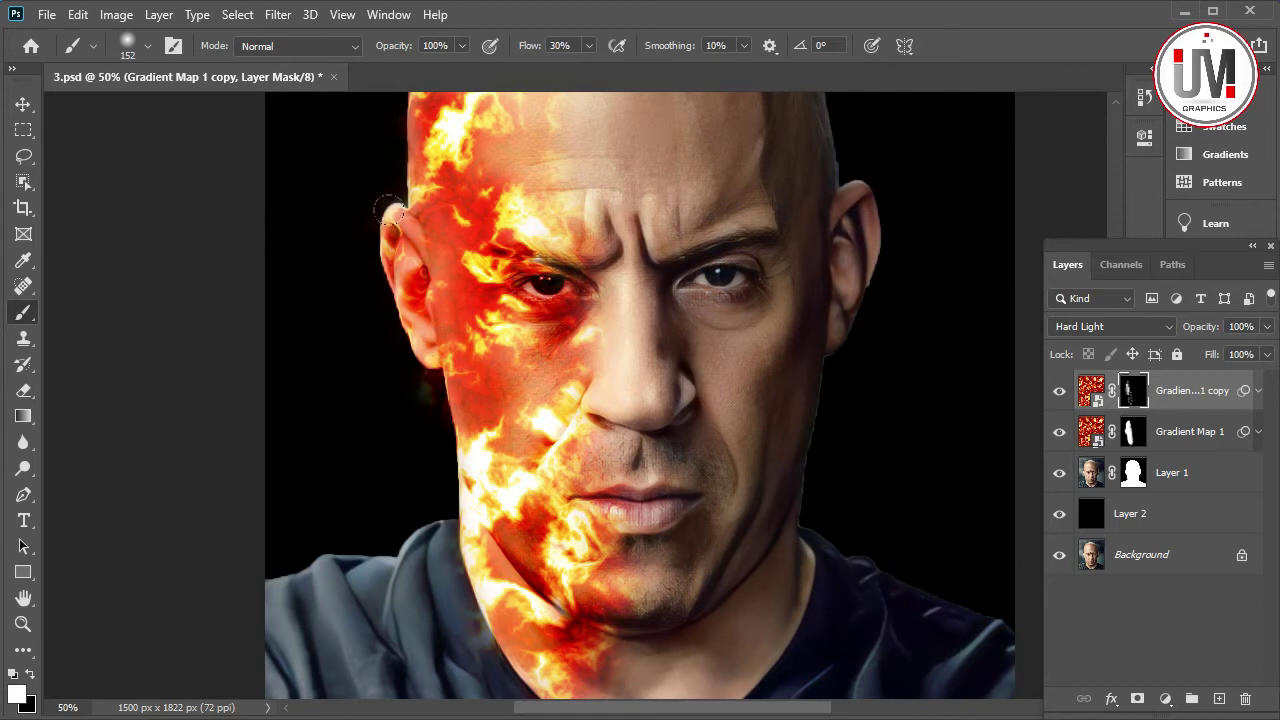
scroll(400, 215, "up", 2)
scroll(440, 228, "up", 1)
left_click_drag(453, 148, 475, 185)
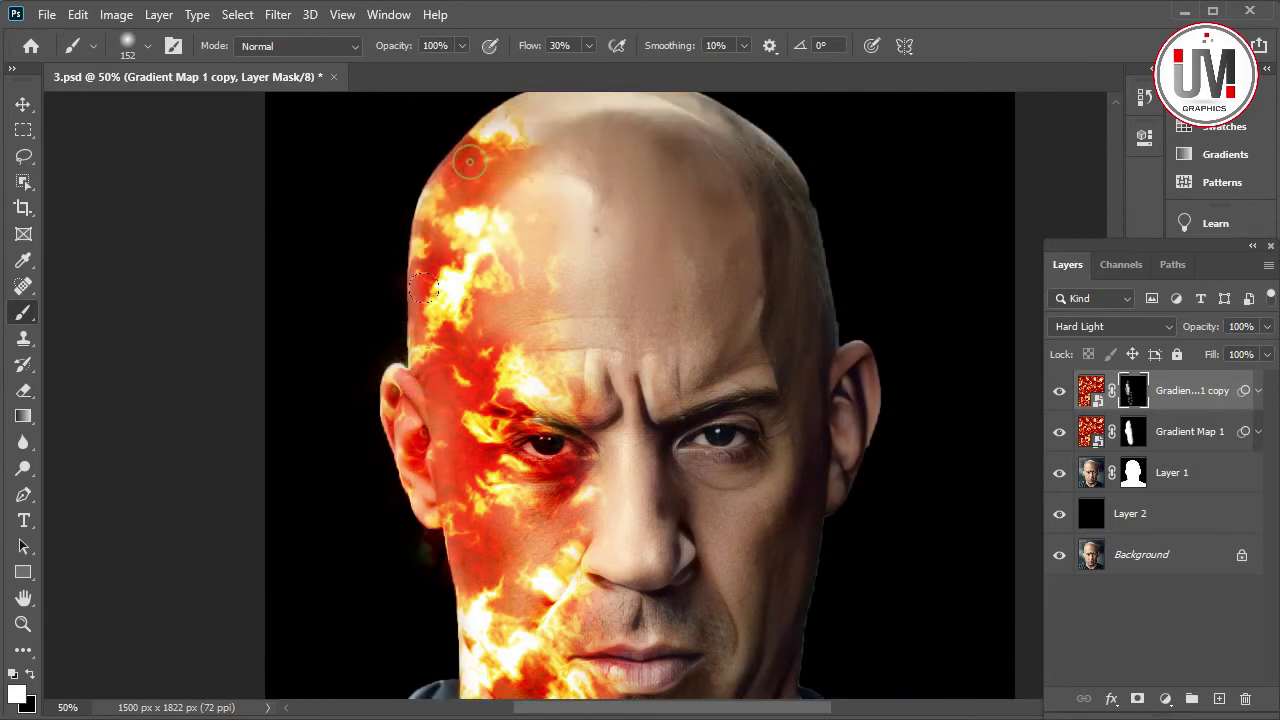
mouse_move(495, 330)
left_mouse_down()
mouse_move(480, 290)
mouse_move(505, 210)
left_mouse_up()
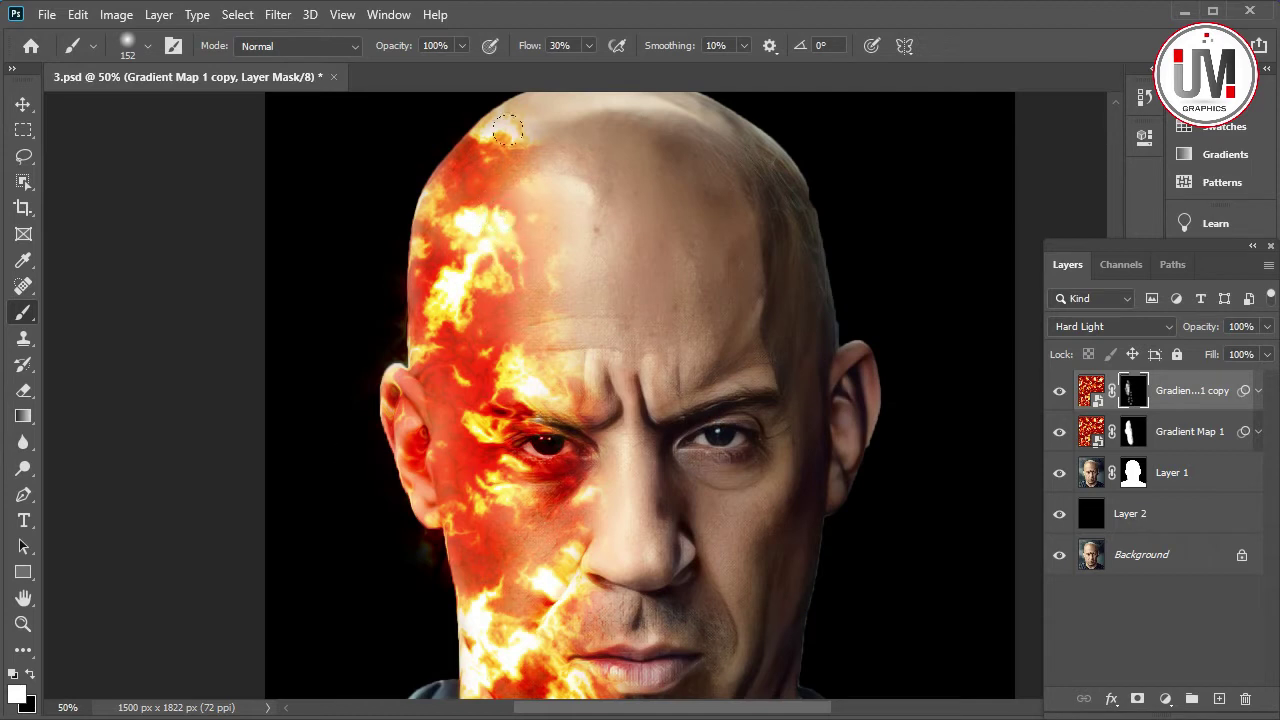
Create empty Layer 3 above Gradient Map 1 copy and zoom to 200% on the left eye
left_click(23, 623)
right_click(430, 540)
left_click(490, 554)
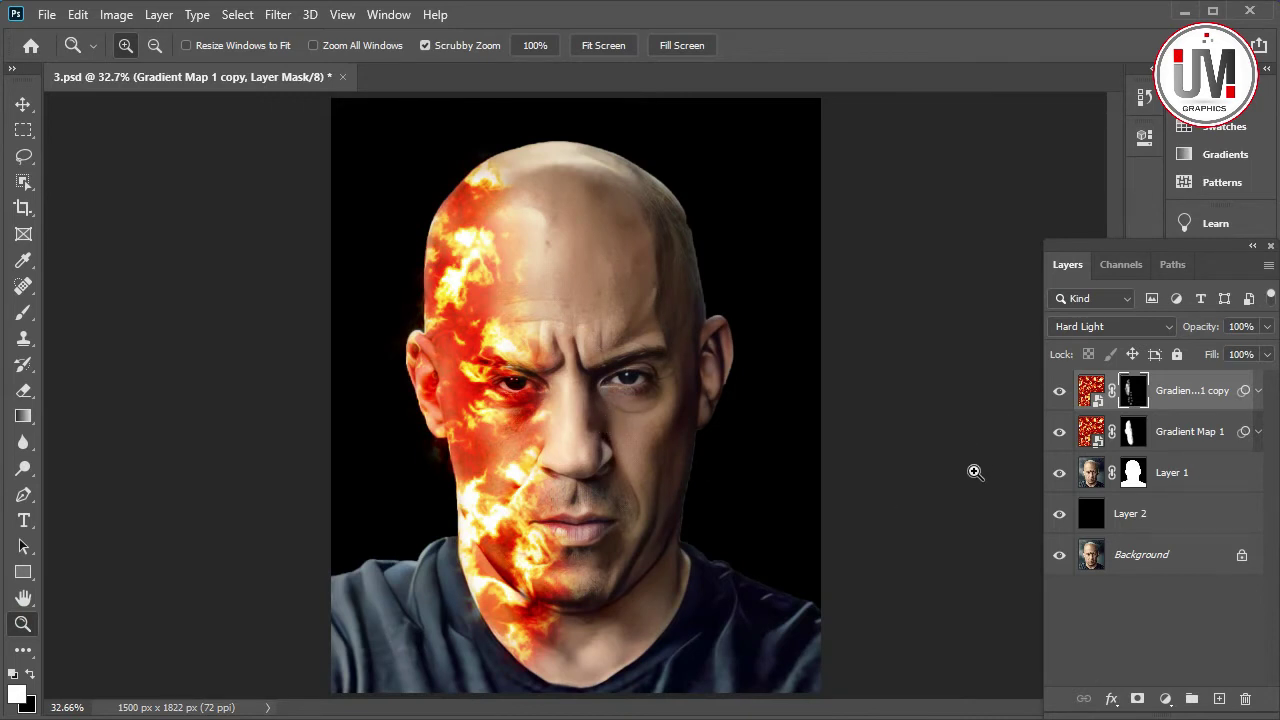
left_click(1179, 400)
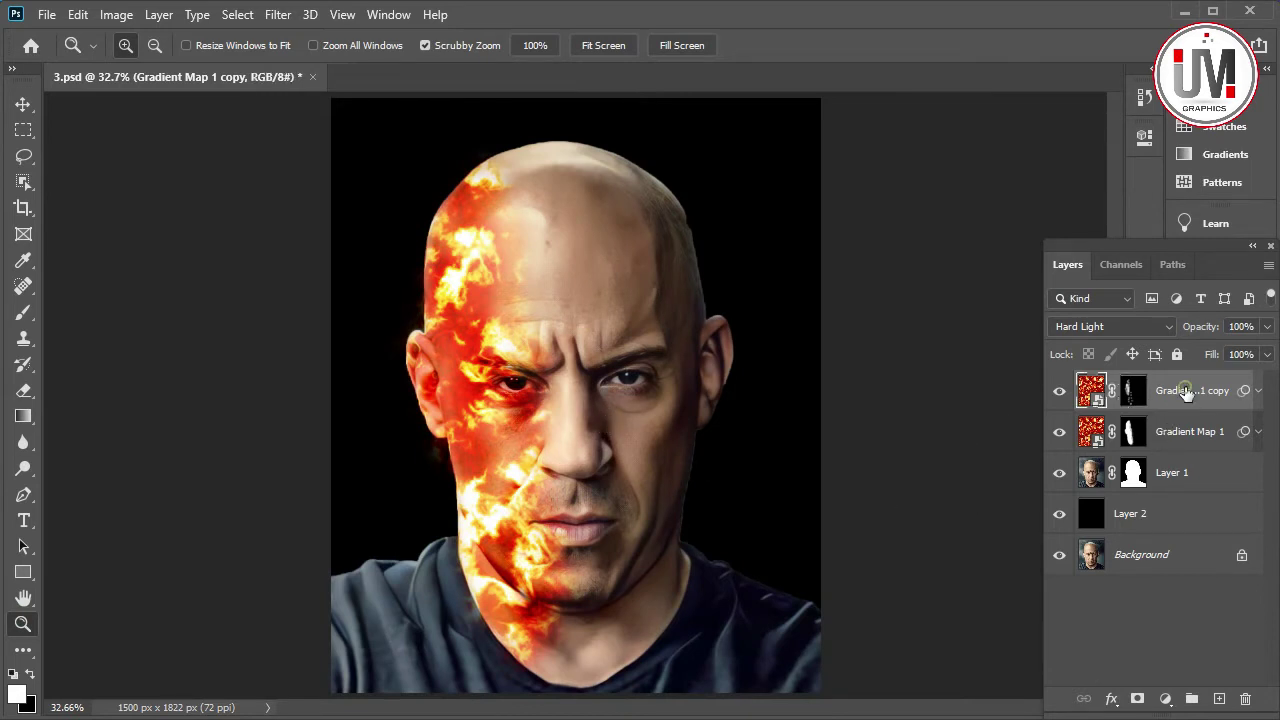
left_click(1219, 699)
left_click(515, 390)
left_click(514, 390)
left_click(511, 391)
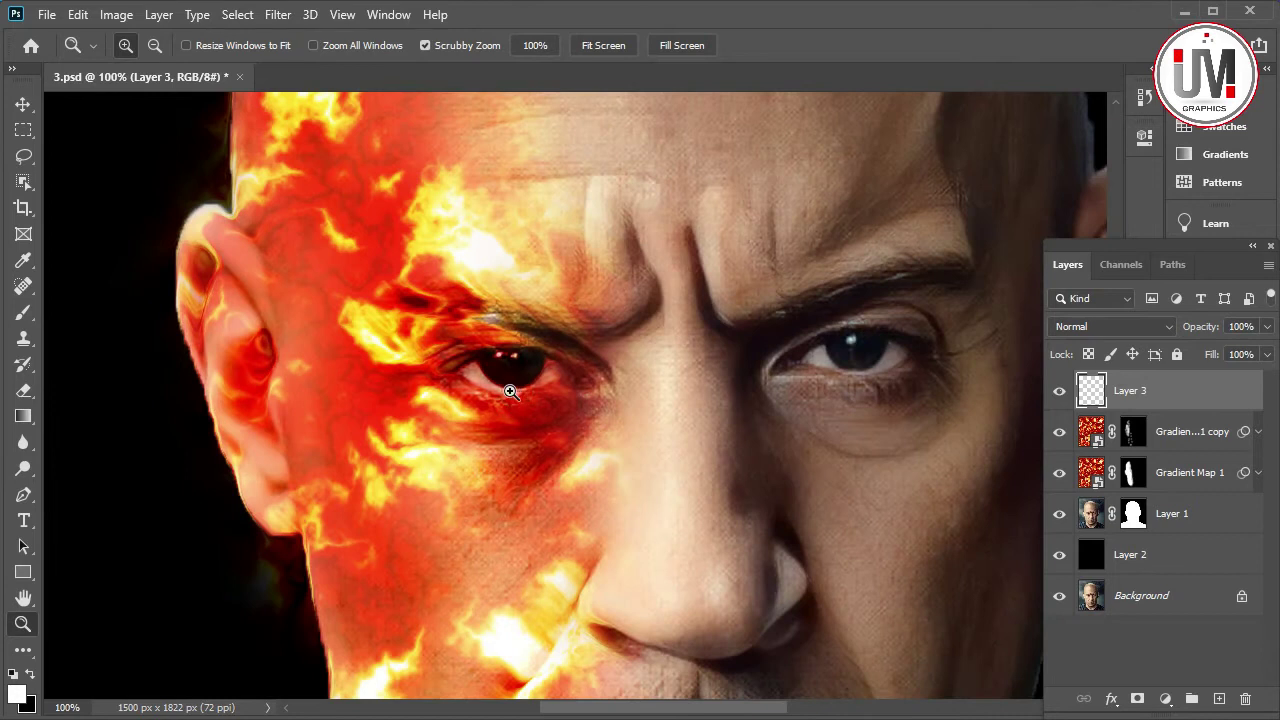
left_click(510, 391)
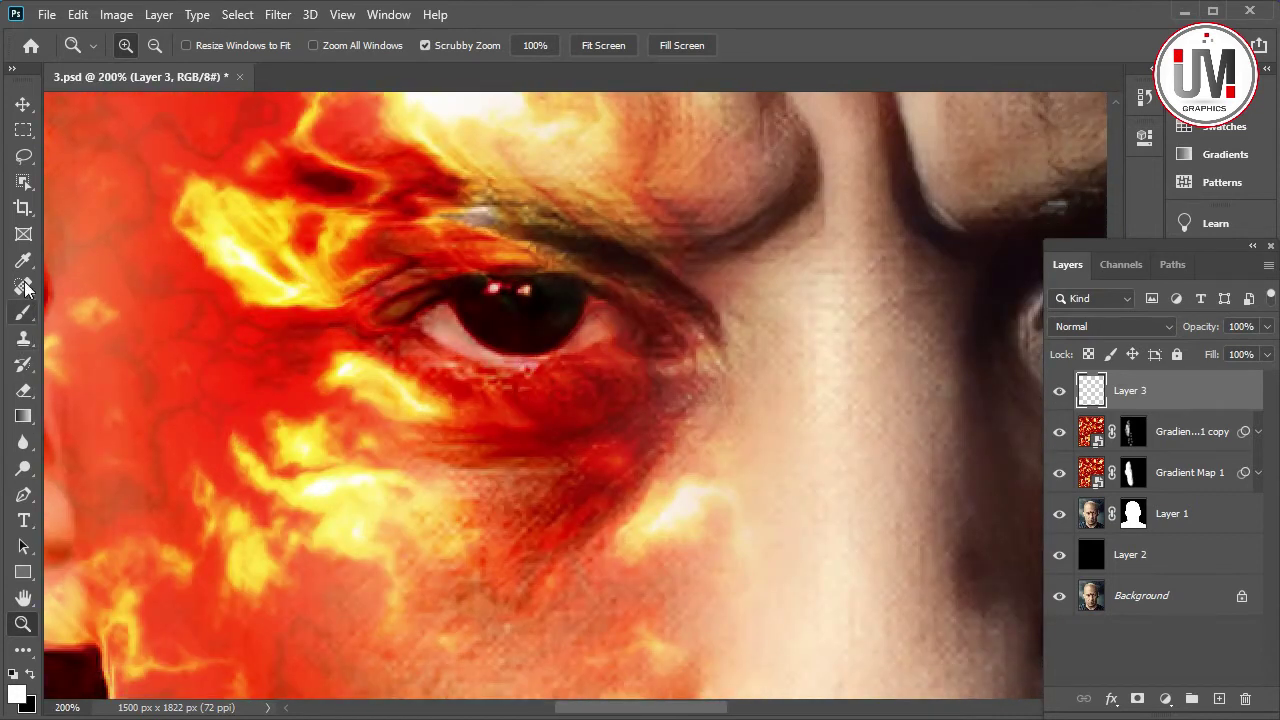
Paint the left eye solid white on Layer 3 with a ~23 px brush at 100% Flow
left_click(23, 313)
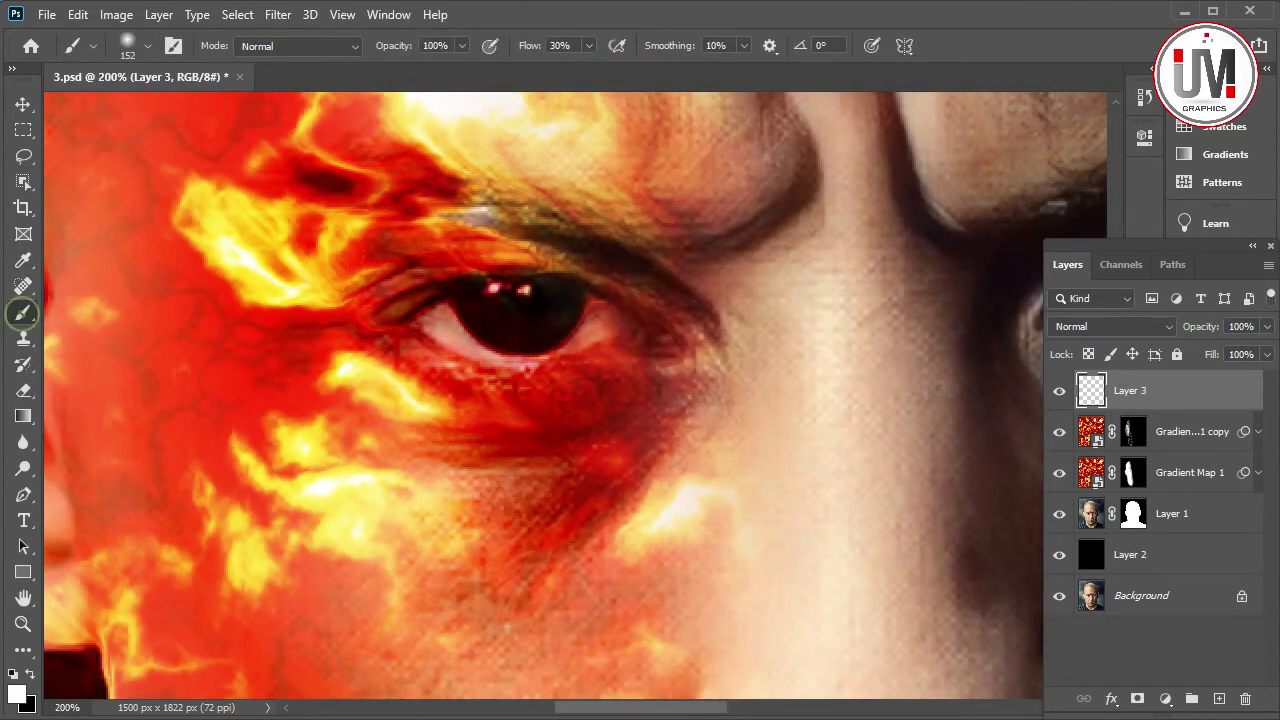
right_click(492, 348)
left_click_drag(629, 399, 613, 393)
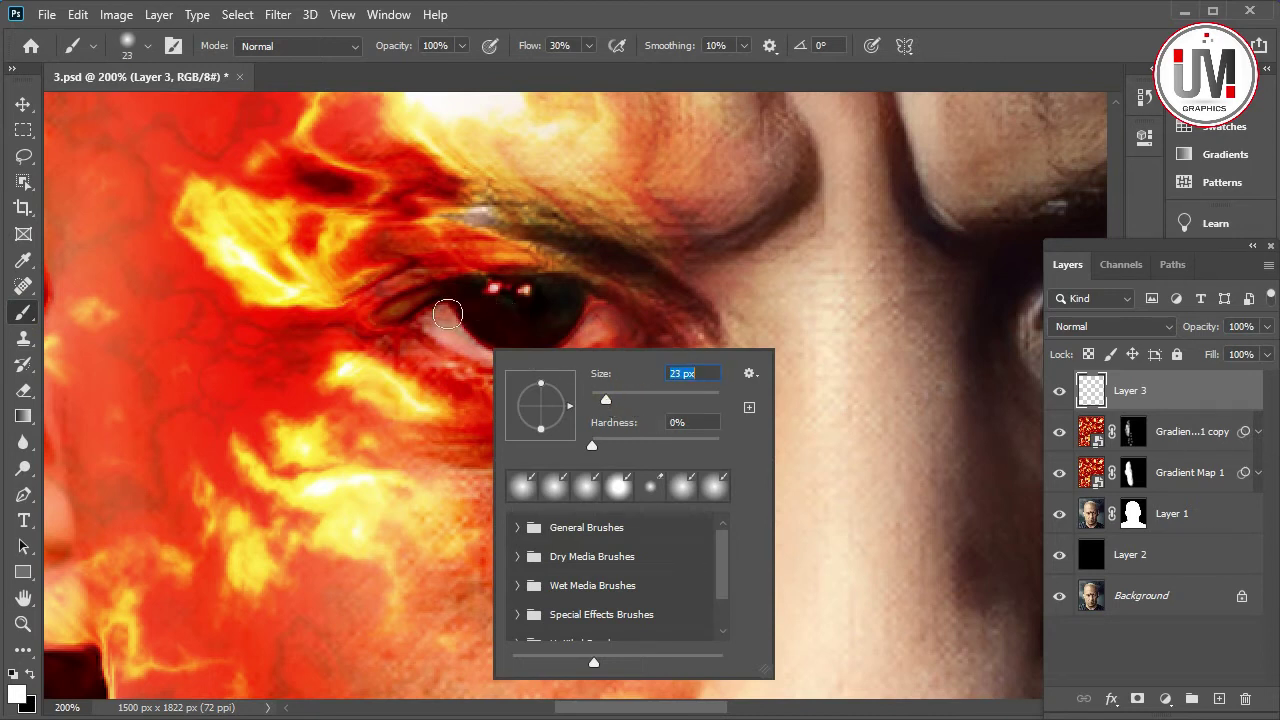
key("Return")
left_click_drag(447, 315, 449, 289)
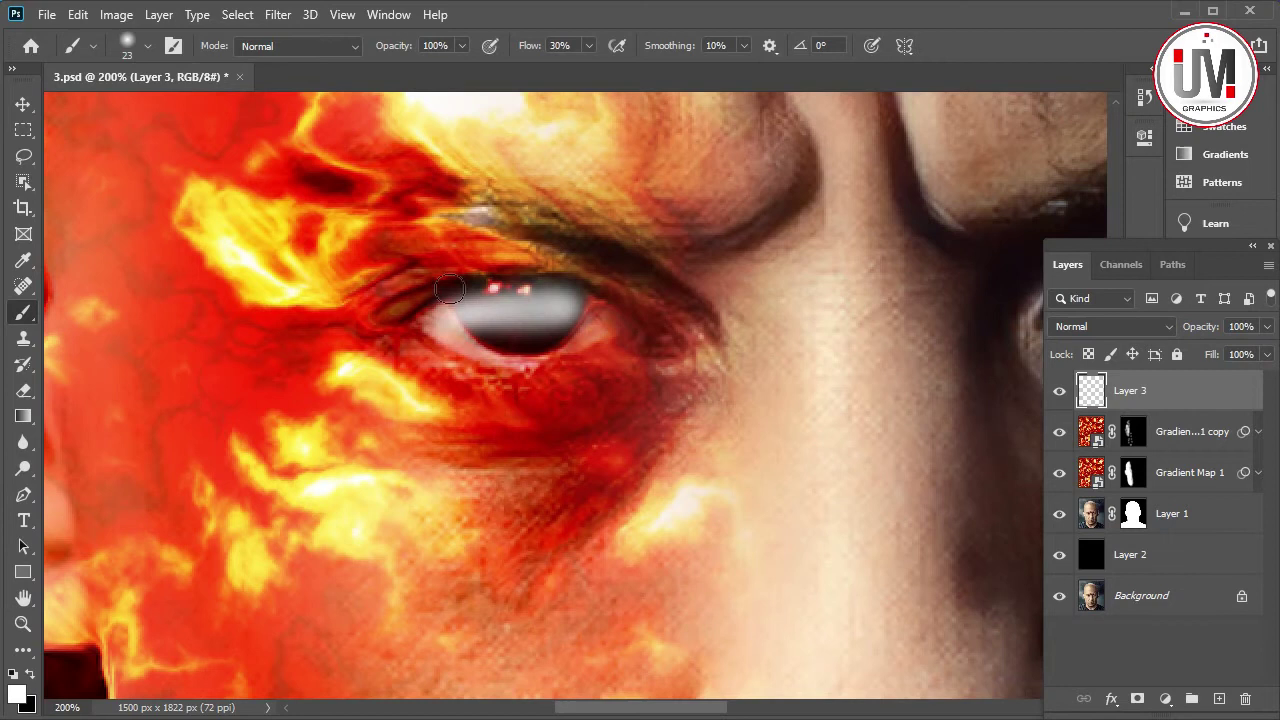
left_click_drag(589, 49, 610, 70)
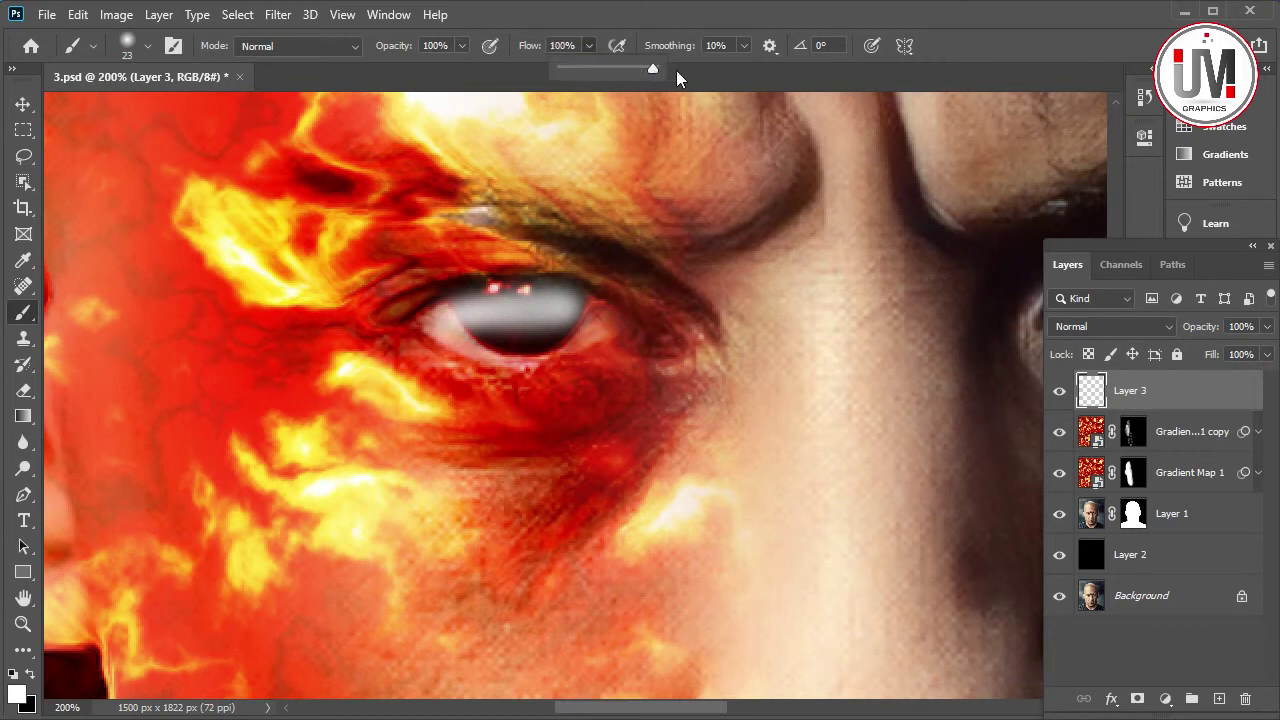
mouse_move(483, 305)
left_mouse_down()
mouse_move(500, 286)
mouse_move(537, 294)
mouse_move(543, 314)
mouse_move(474, 326)
mouse_move(580, 317)
mouse_move(500, 343)
mouse_move(449, 326)
mouse_move(471, 300)
mouse_move(526, 291)
mouse_move(609, 314)
mouse_move(443, 323)
mouse_move(529, 340)
mouse_move(603, 323)
mouse_move(574, 297)
mouse_move(429, 320)
mouse_move(518, 327)
left_mouse_up()
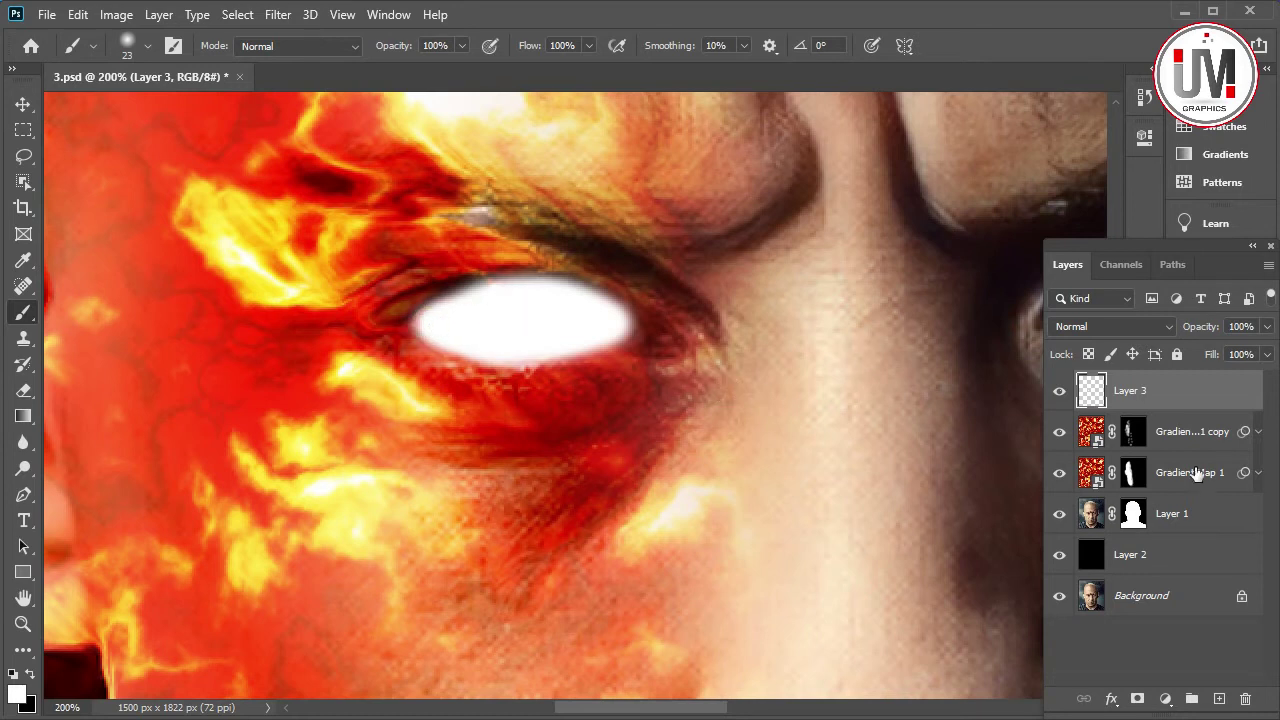
Soften Layer 3's white eye with a 4.0-pixel Gaussian Blur
left_click(280, 15)
mouse_move(289, 240)
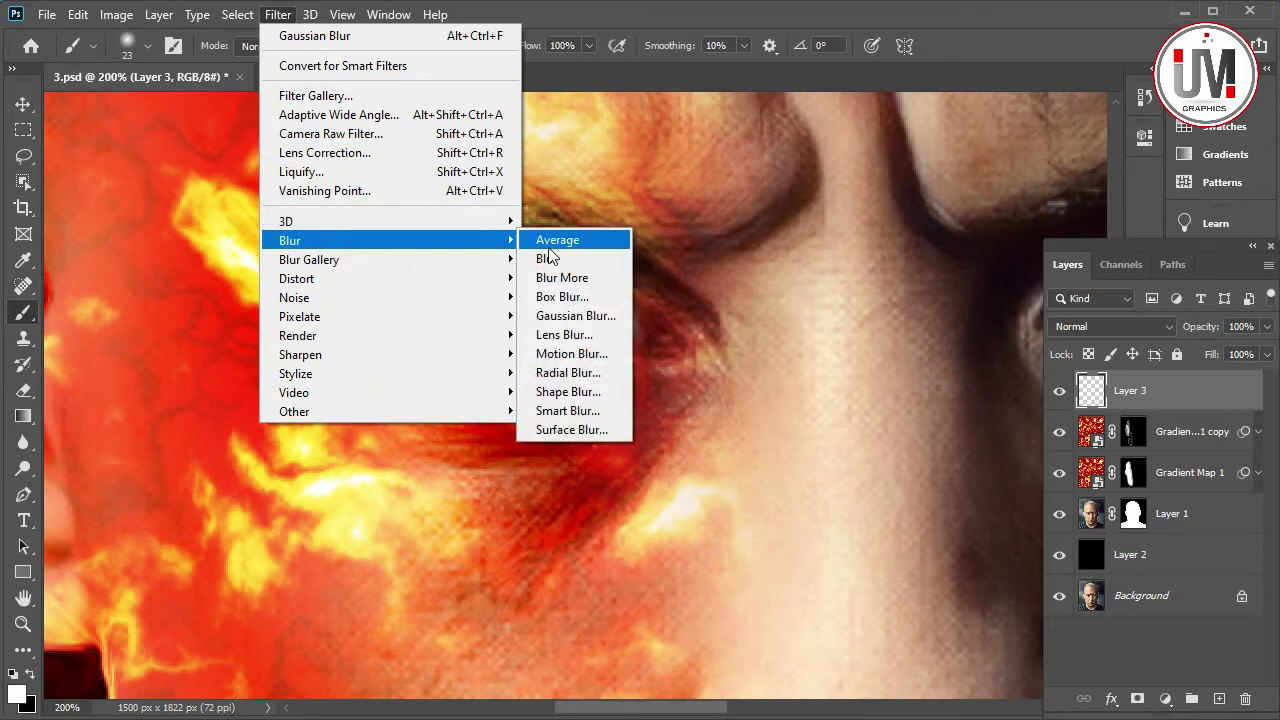
left_click(556, 316)
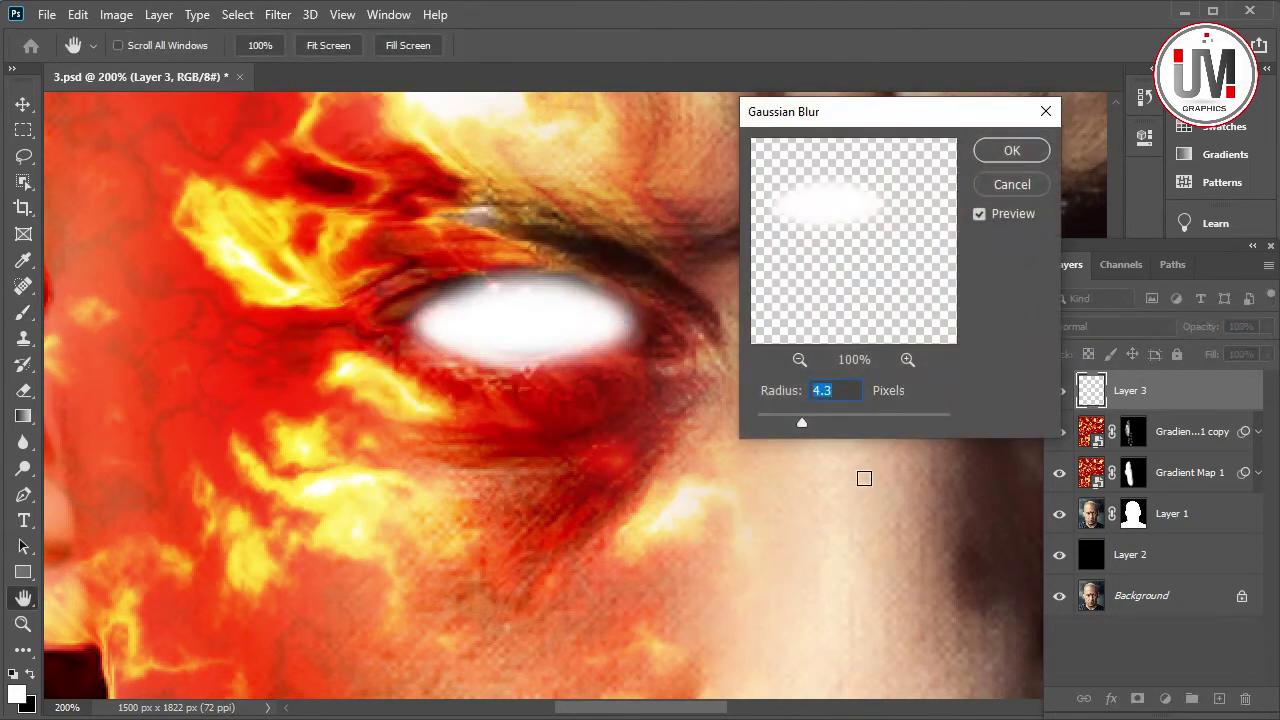
left_click_drag(808, 431, 800, 420)
left_click(1006, 151)
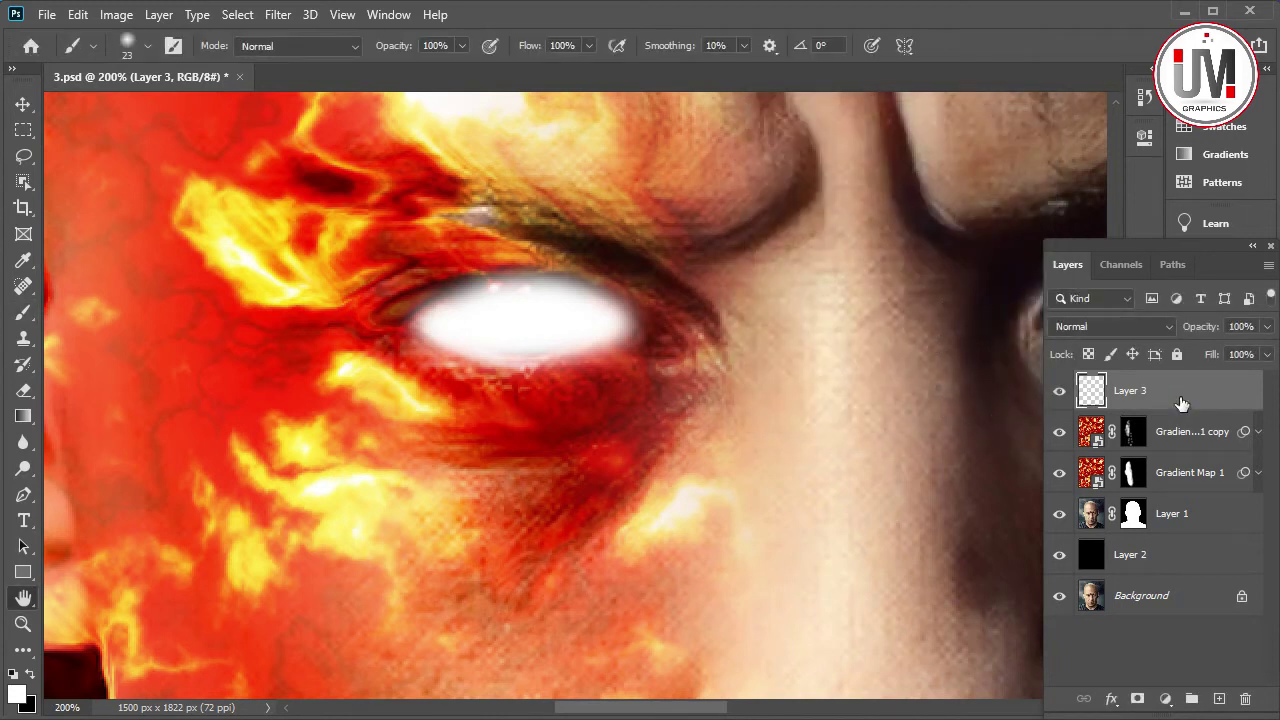
double_click(1180, 400)
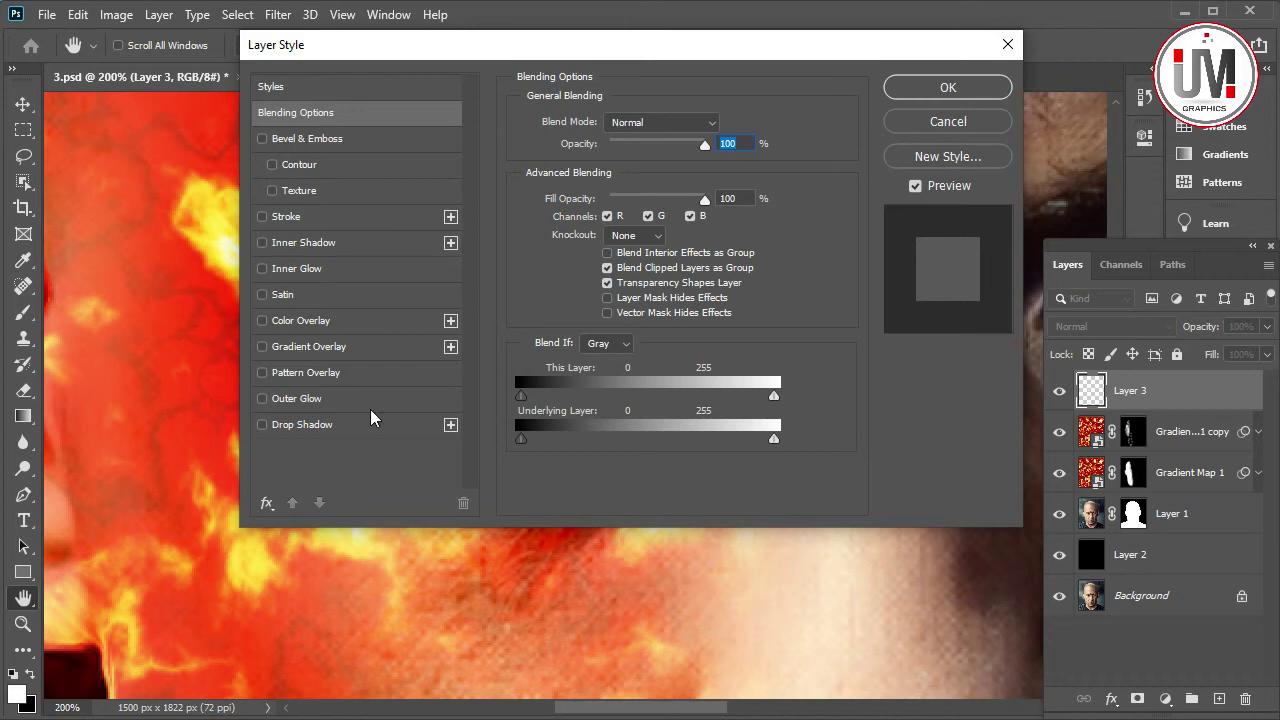
Enable Outer Glow on Layer 3 with colour FFB400
left_click(296, 400)
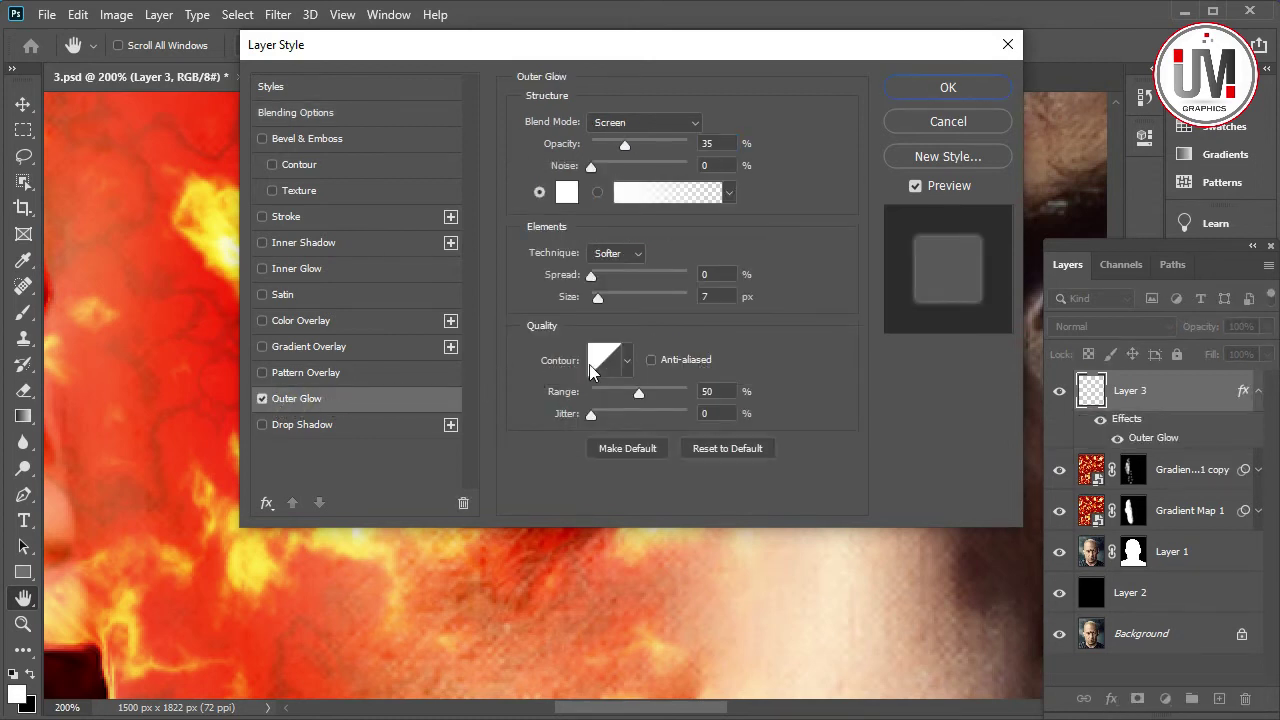
left_click(565, 195)
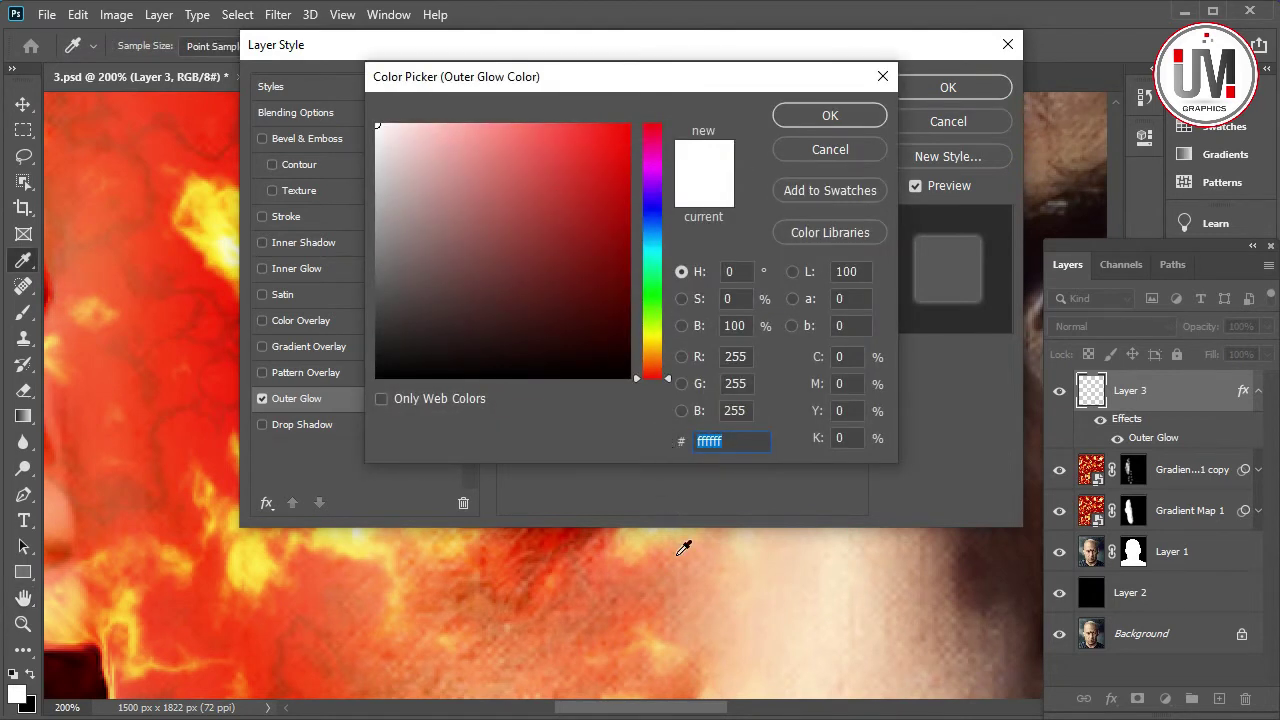
double_click(726, 441)
type("FF")
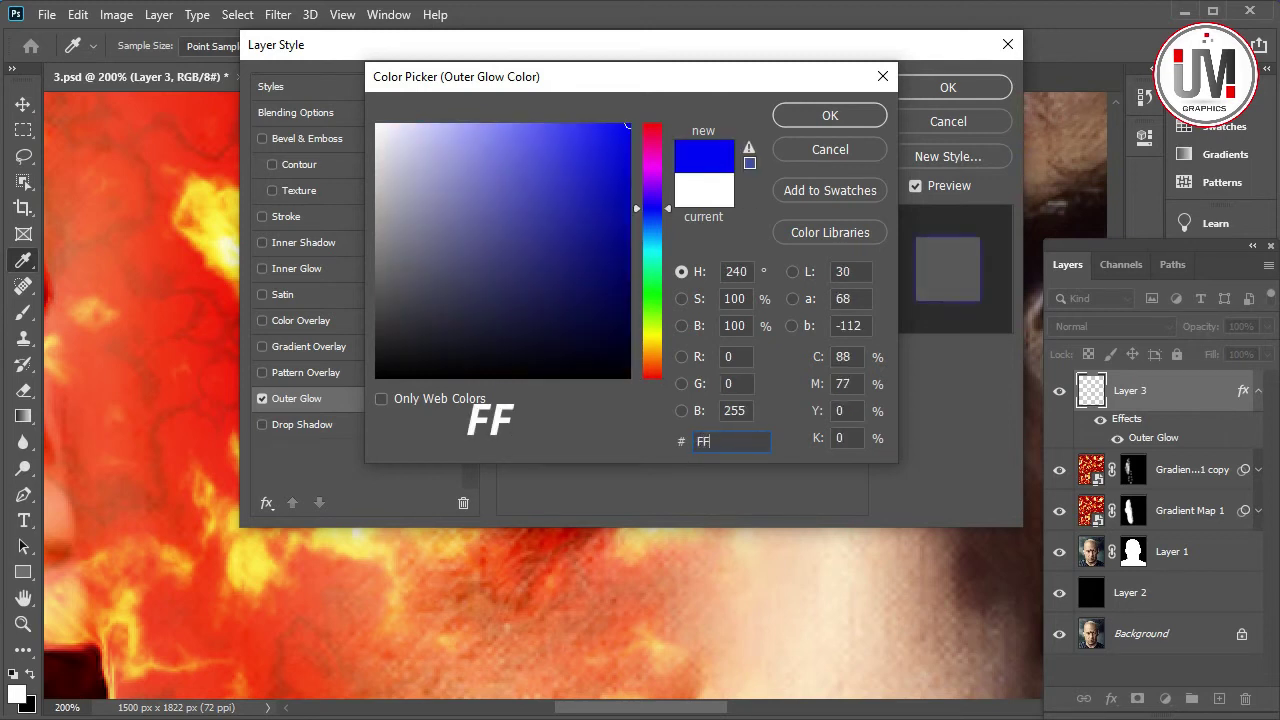
type("B")
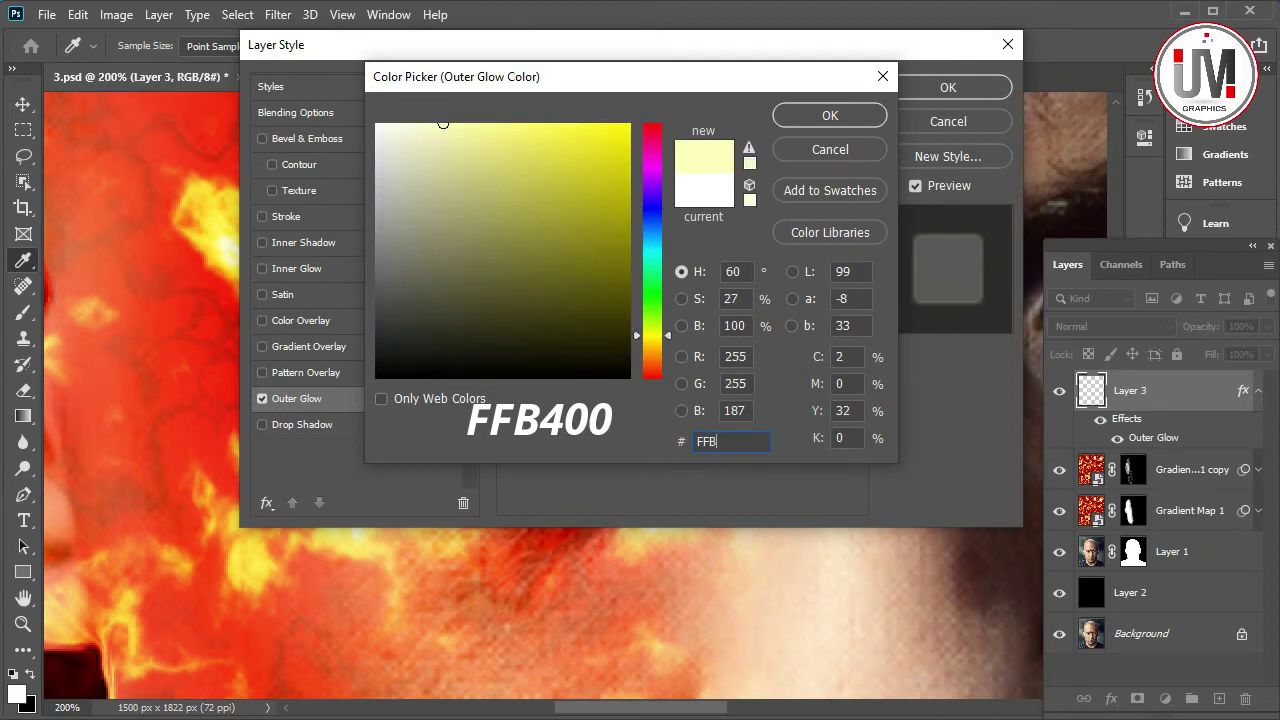
type("400")
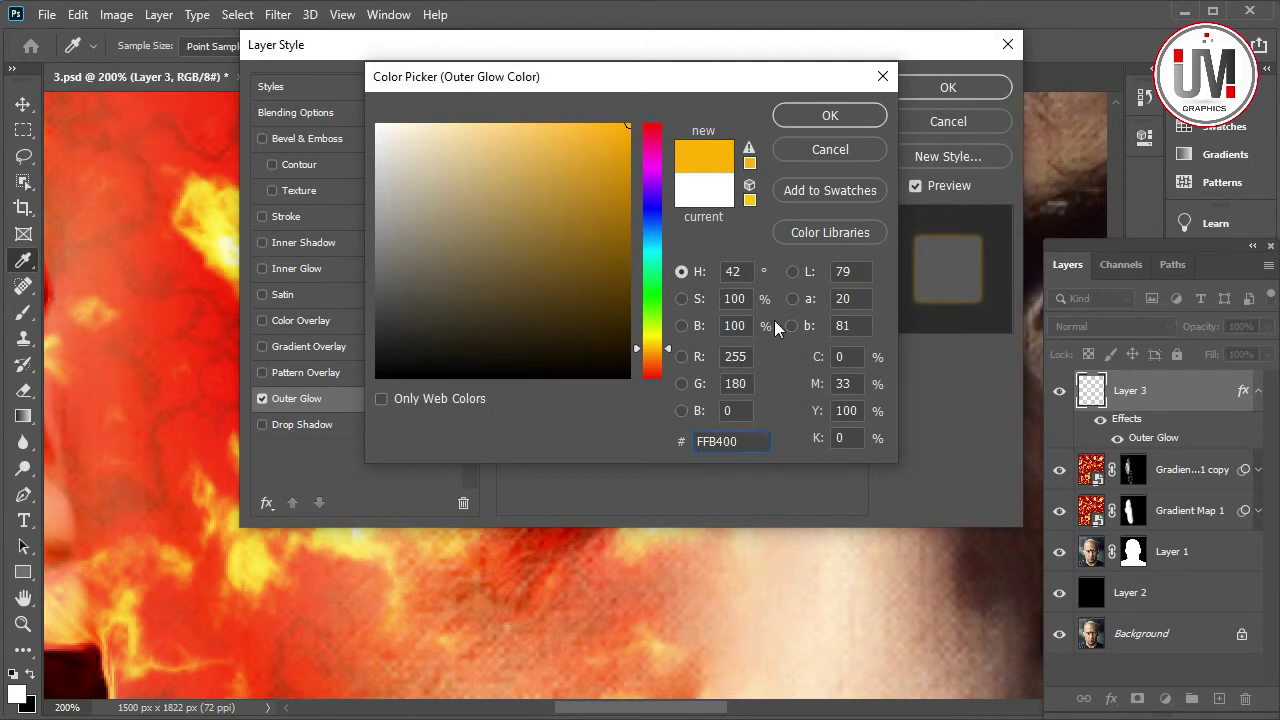
left_click(815, 117)
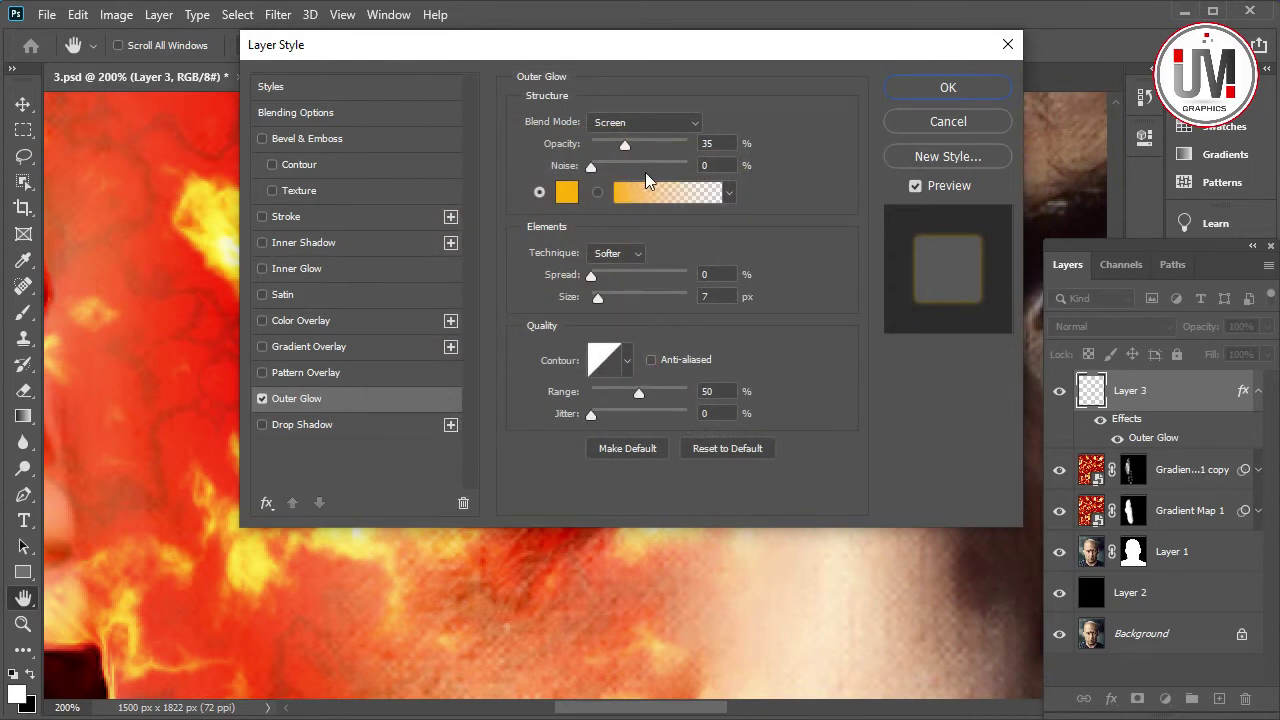
Set the glow to 100% opacity, Linear Dodge (Add), 76 px size, and apply it
left_click_drag(650, 148, 700, 150)
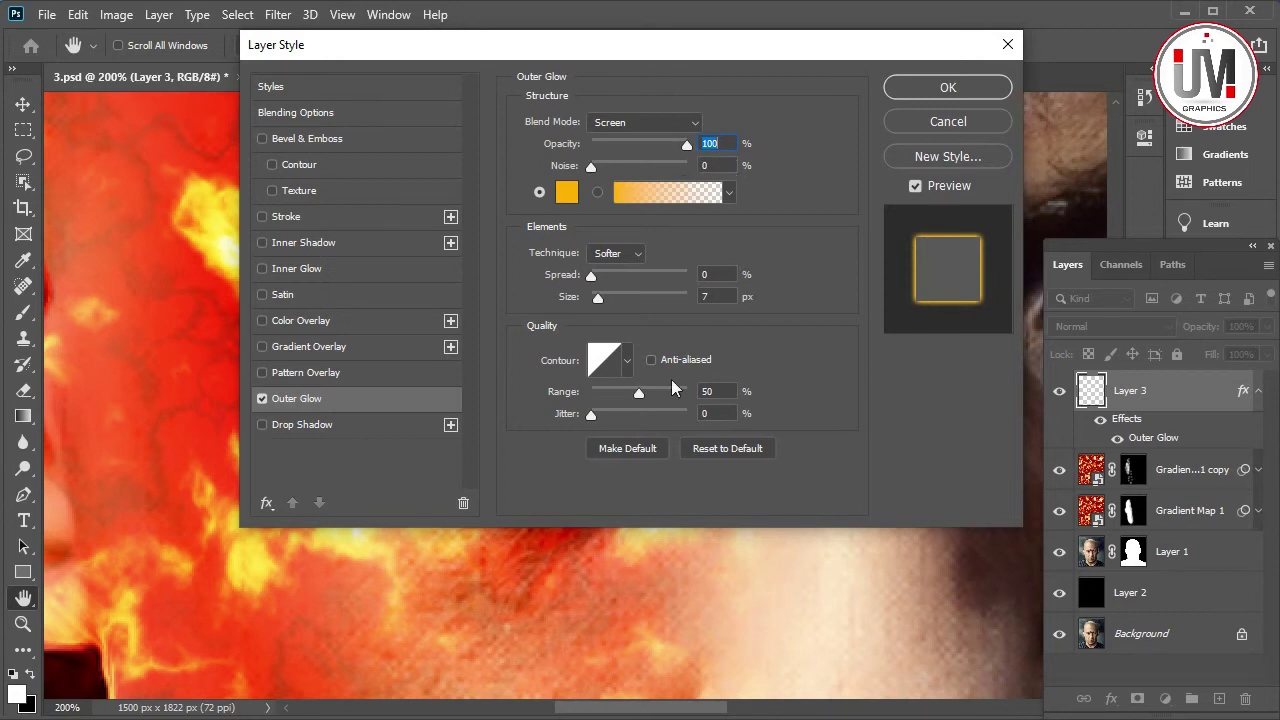
left_click(615, 122)
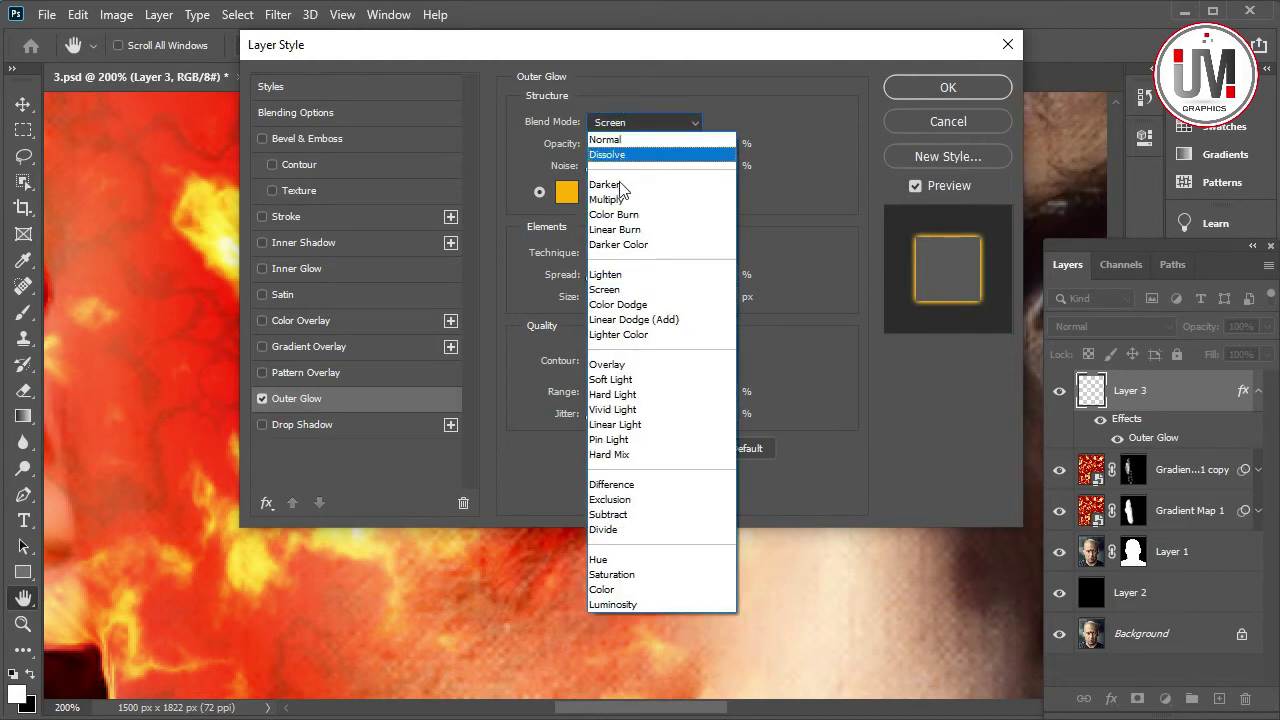
left_click(632, 319)
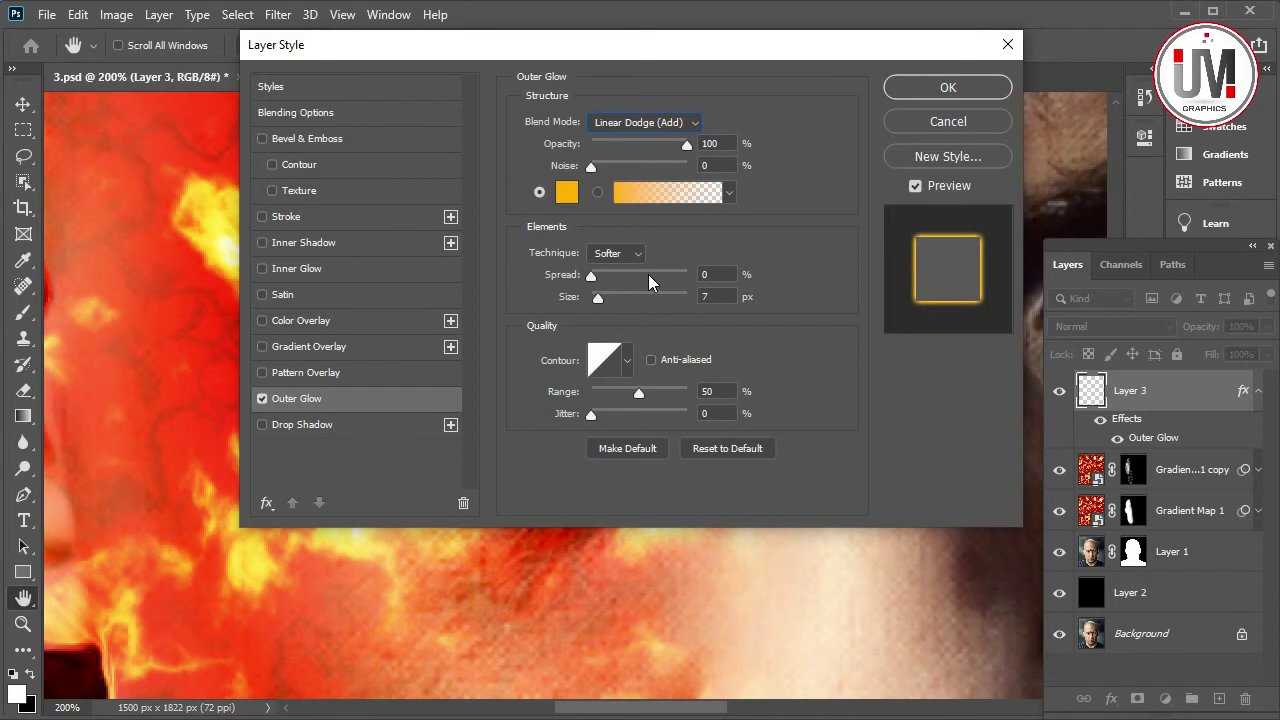
left_click_drag(596, 299, 626, 299)
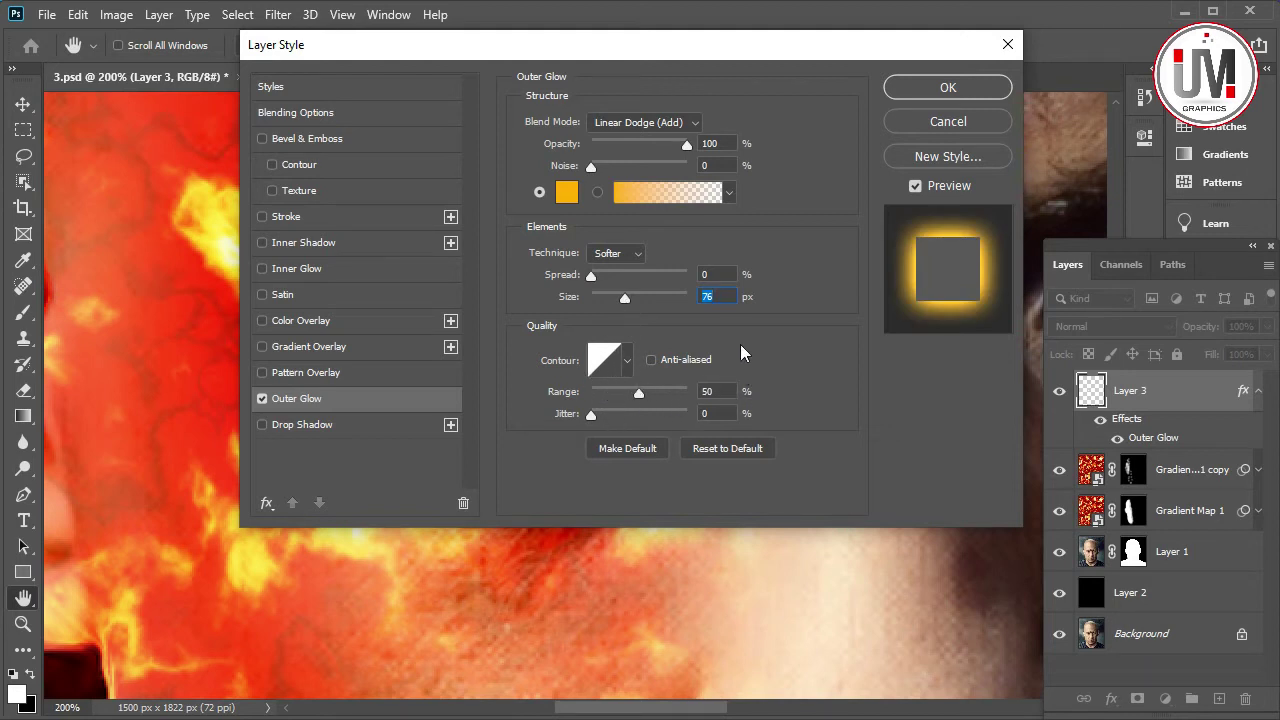
left_click(910, 87)
key("b")
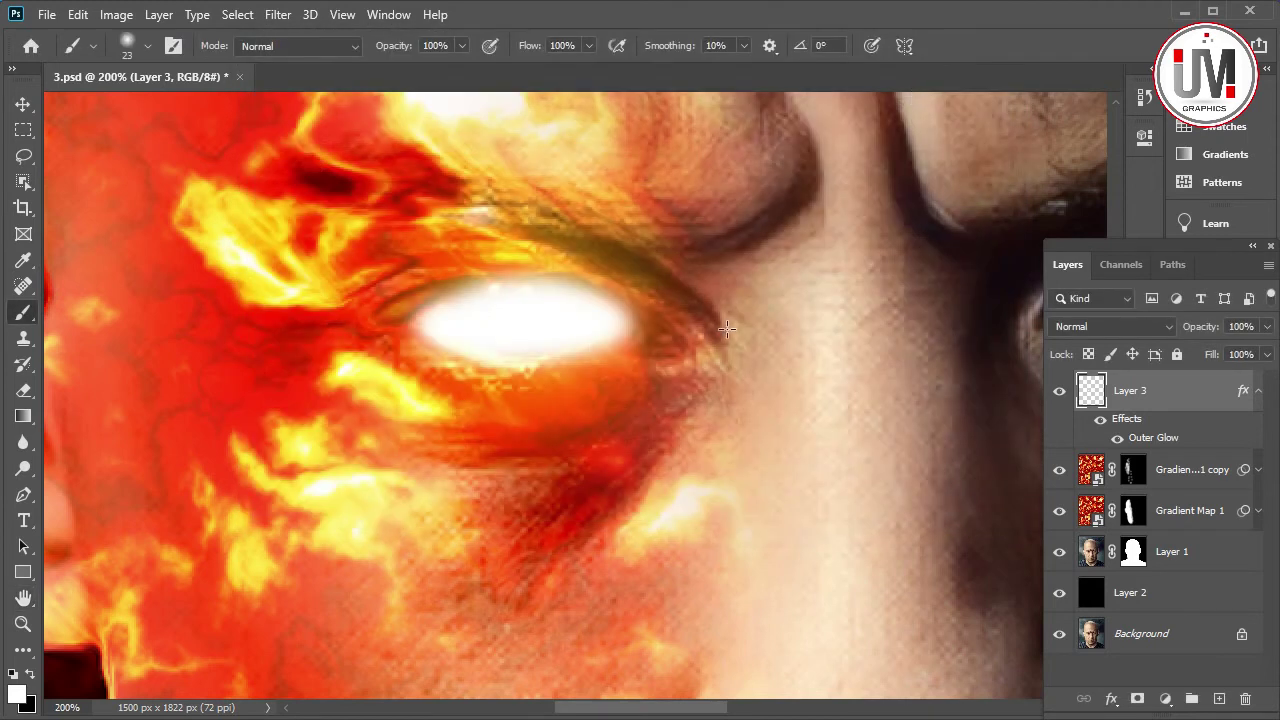
Duplicate Layer 3, place Layer 3 copy beneath the original, and give the copy 50% opacity
left_click(23, 624)
right_click(362, 536)
left_click(378, 543)
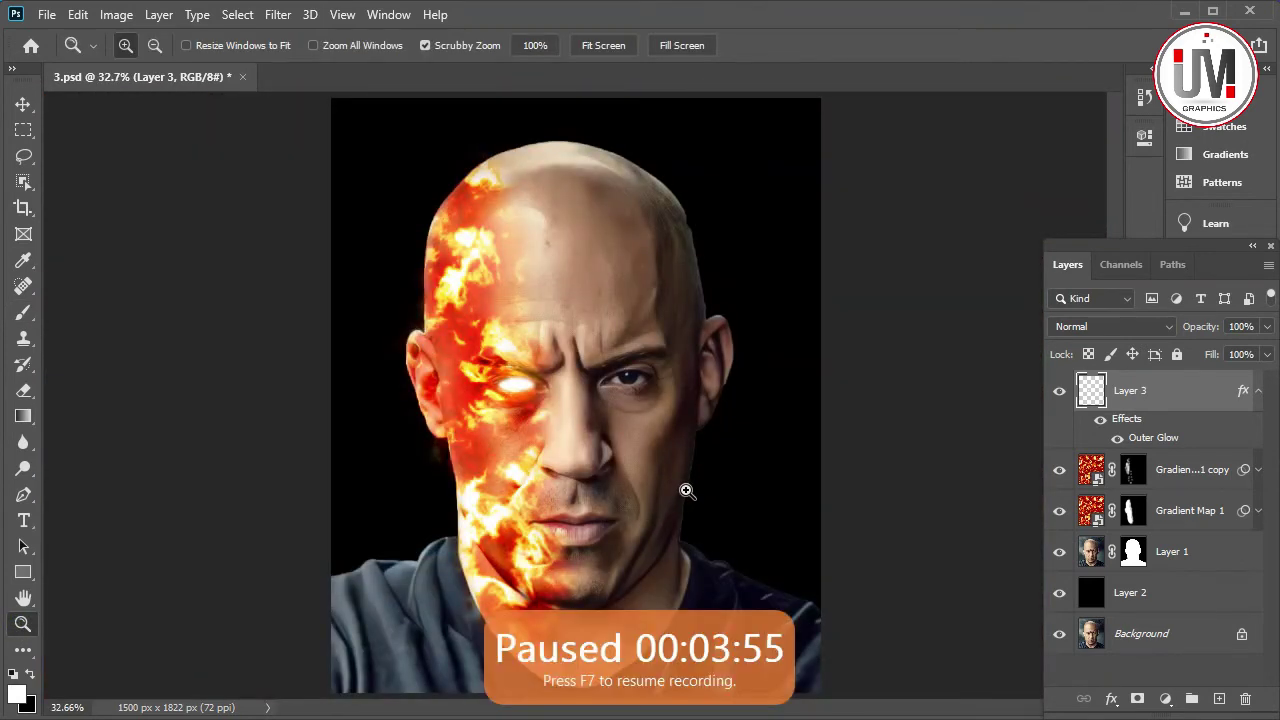
left_click(1173, 390)
key("ctrl+j")
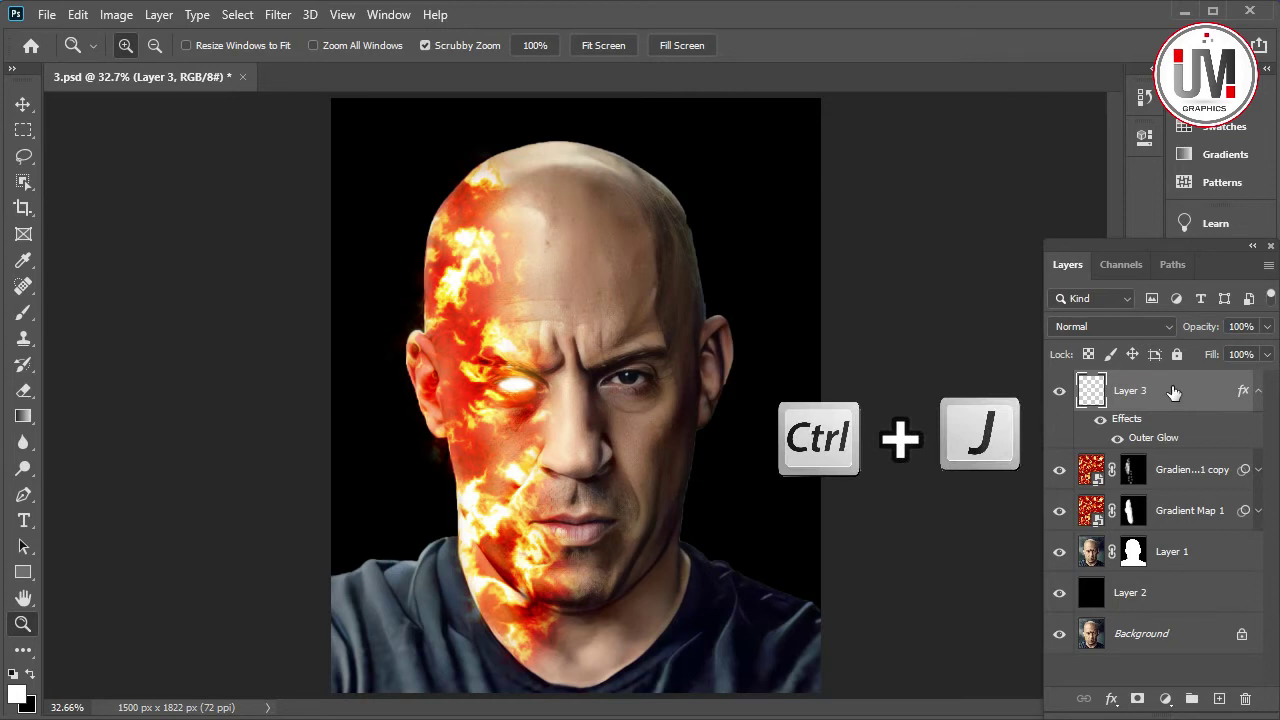
key("ctrl+j")
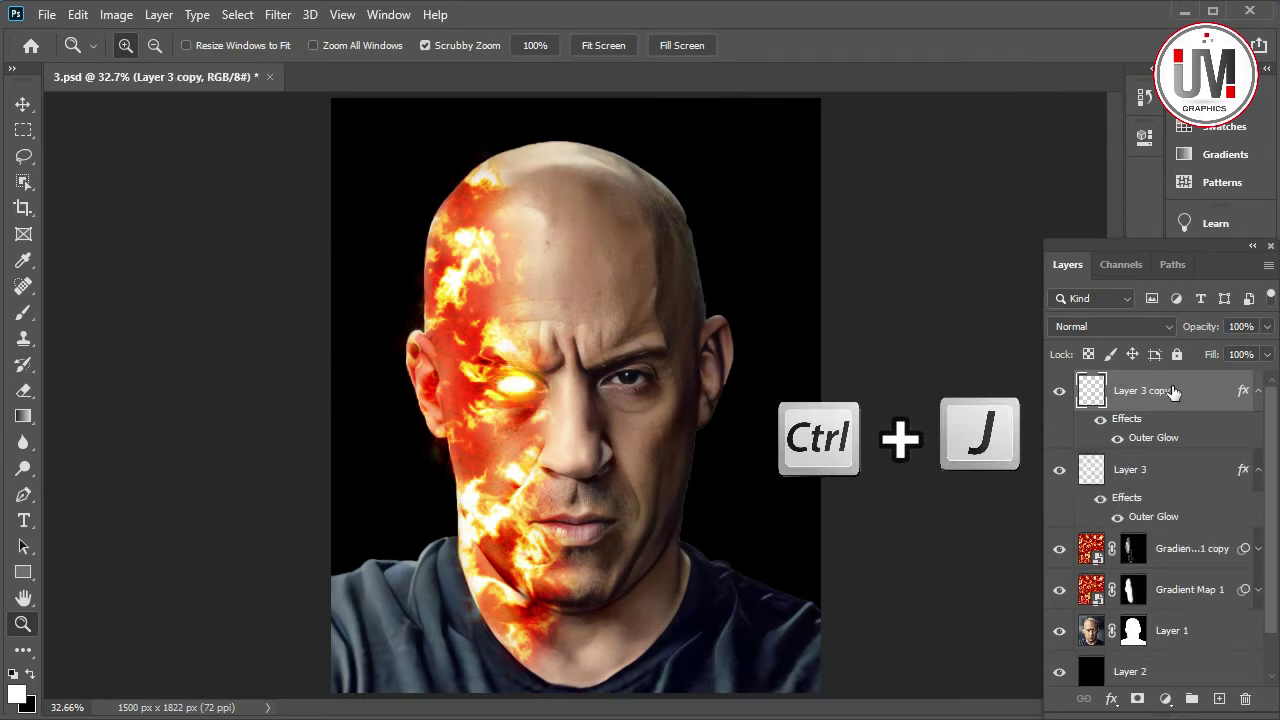
left_click_drag(1188, 391, 1190, 497)
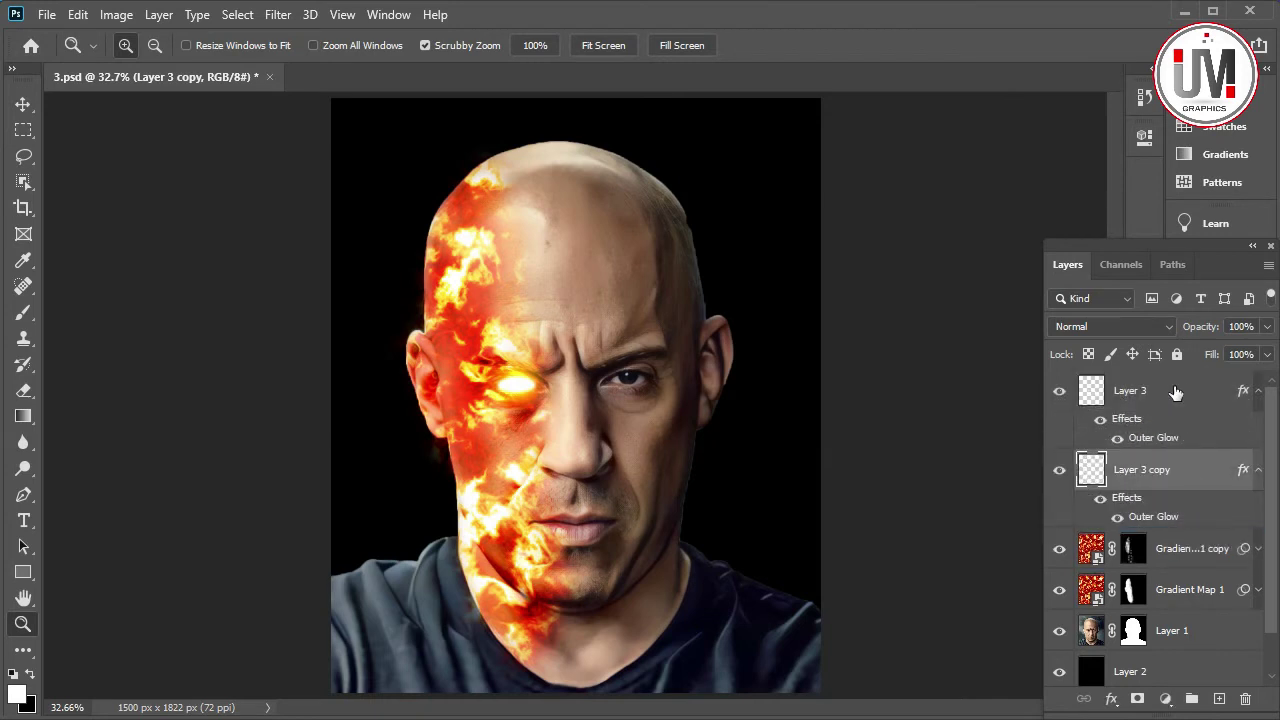
left_click(1267, 326)
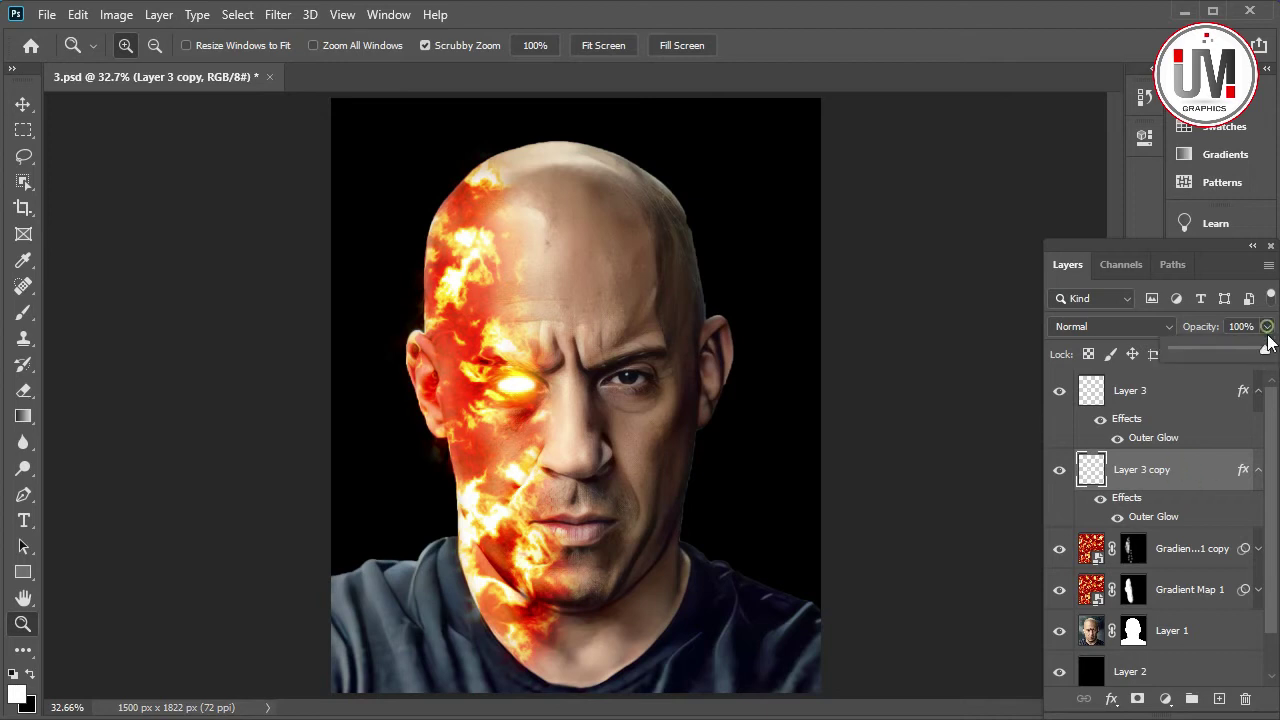
left_click_drag(1265, 350, 1222, 350)
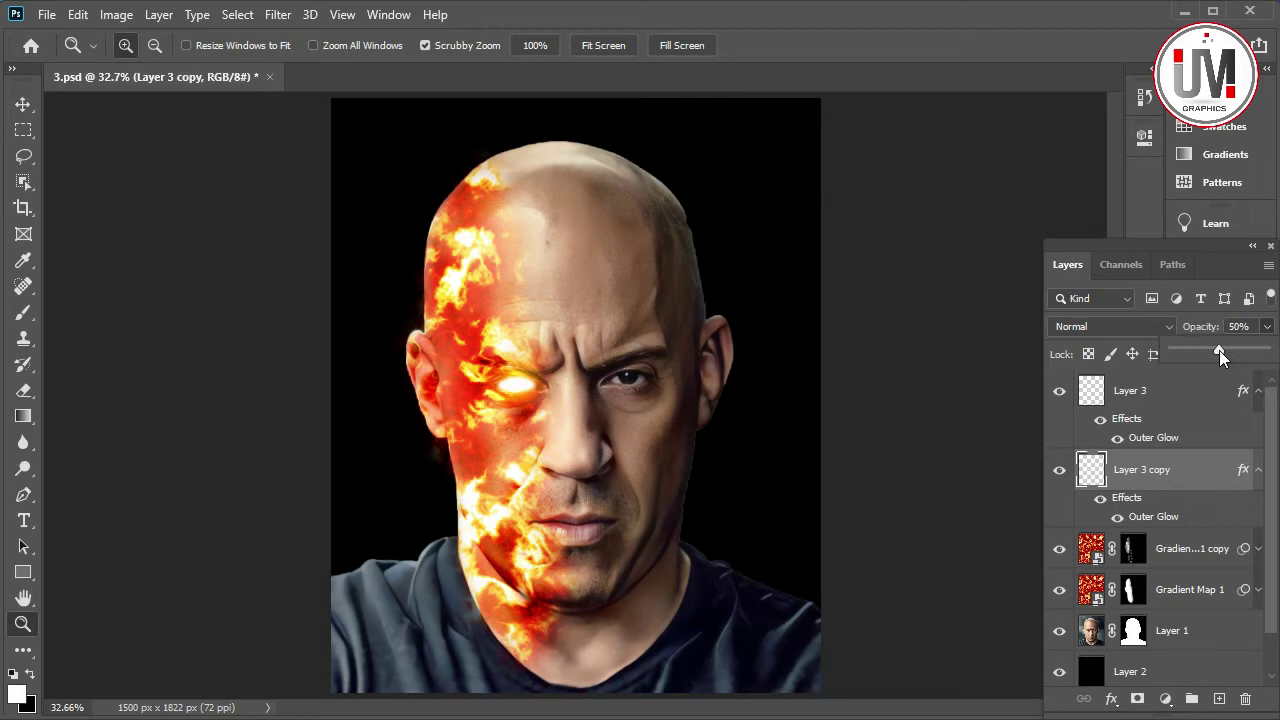
Set Layer 3 copy's Outer Glow to Linear Light, 120 px size, and pure red FF0000
double_click(1150, 516)
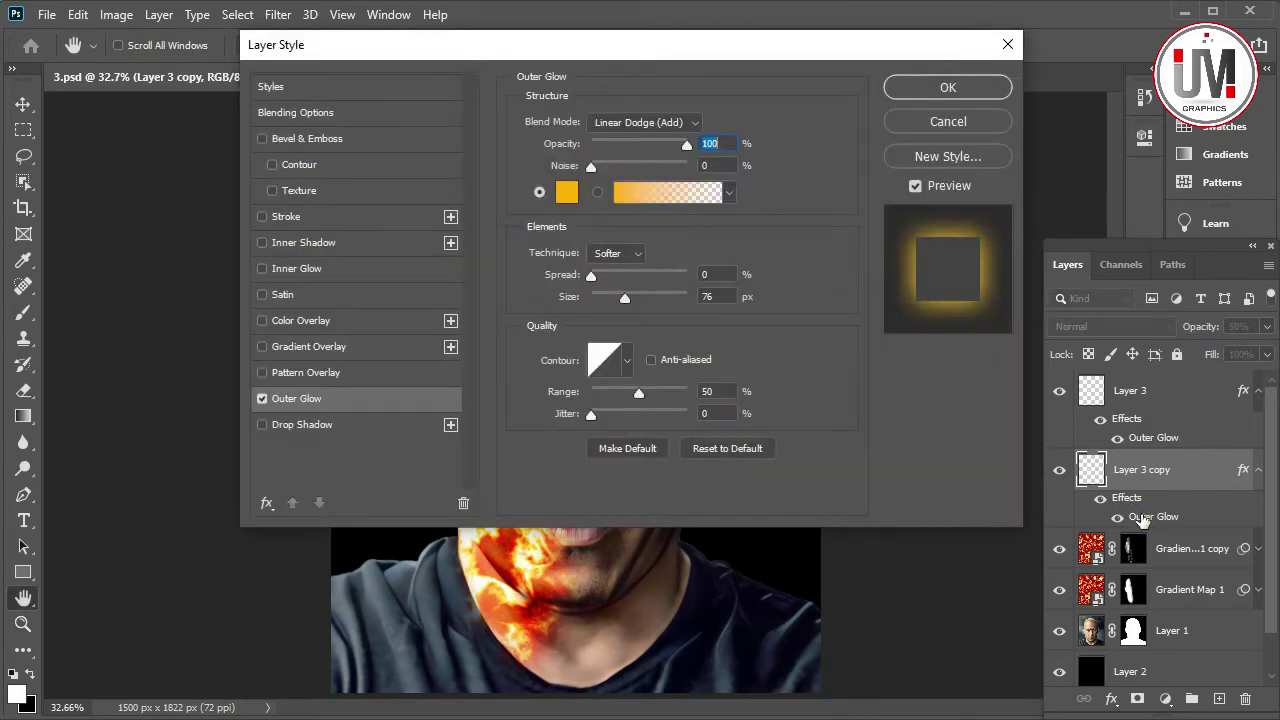
left_click(632, 122)
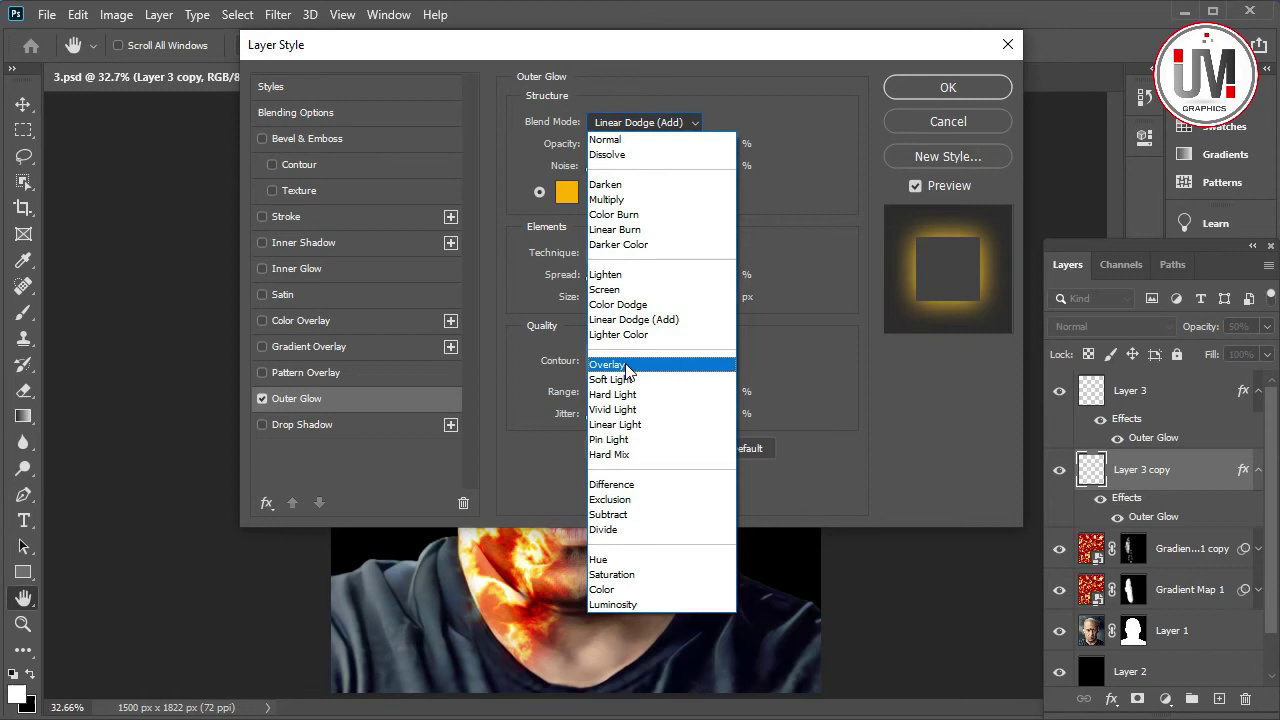
left_click(659, 425)
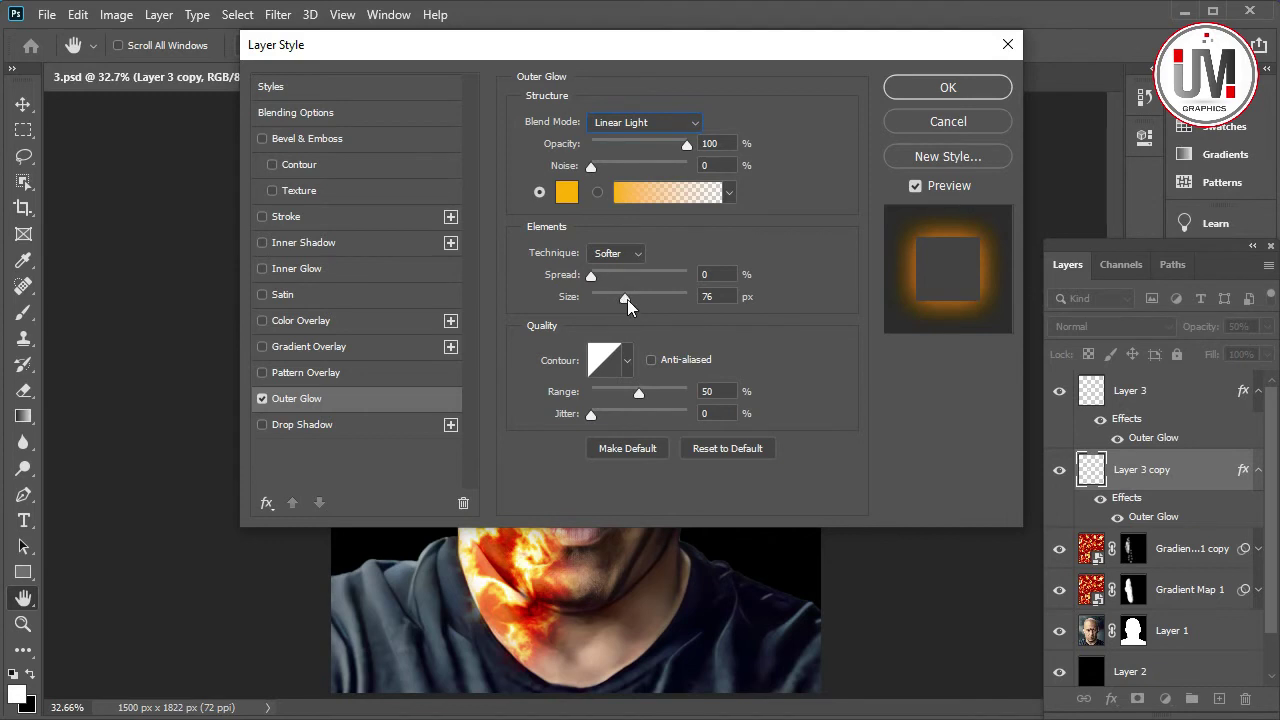
left_click_drag(717, 302, 698, 295)
type("120")
left_click(566, 192)
left_click(654, 139)
left_click_drag(654, 145, 656, 123)
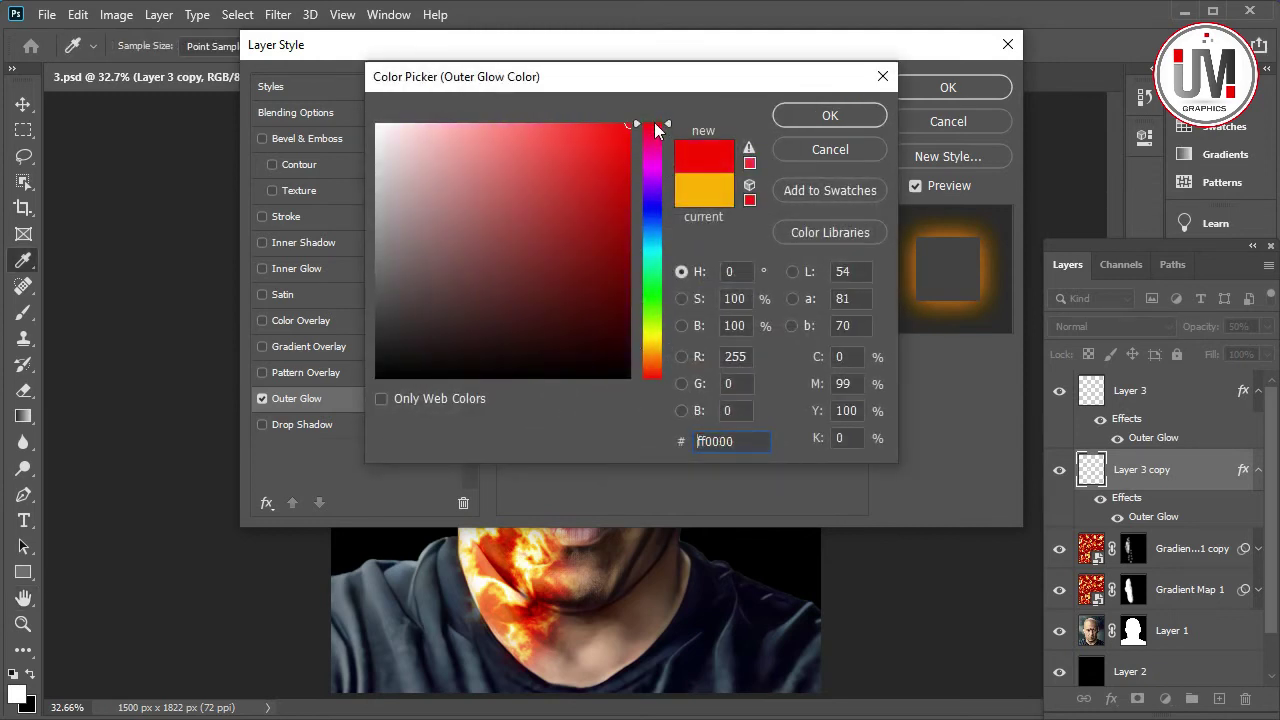
left_click(841, 118)
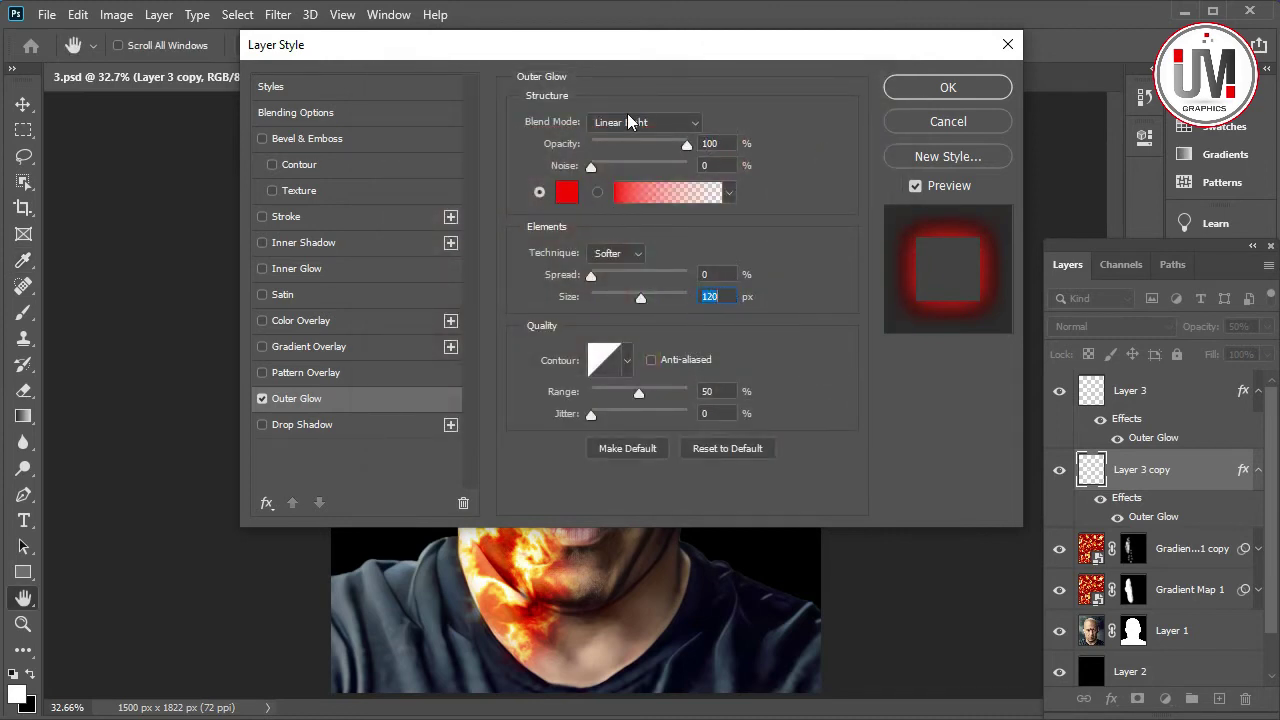
left_click(947, 88)
key("z")
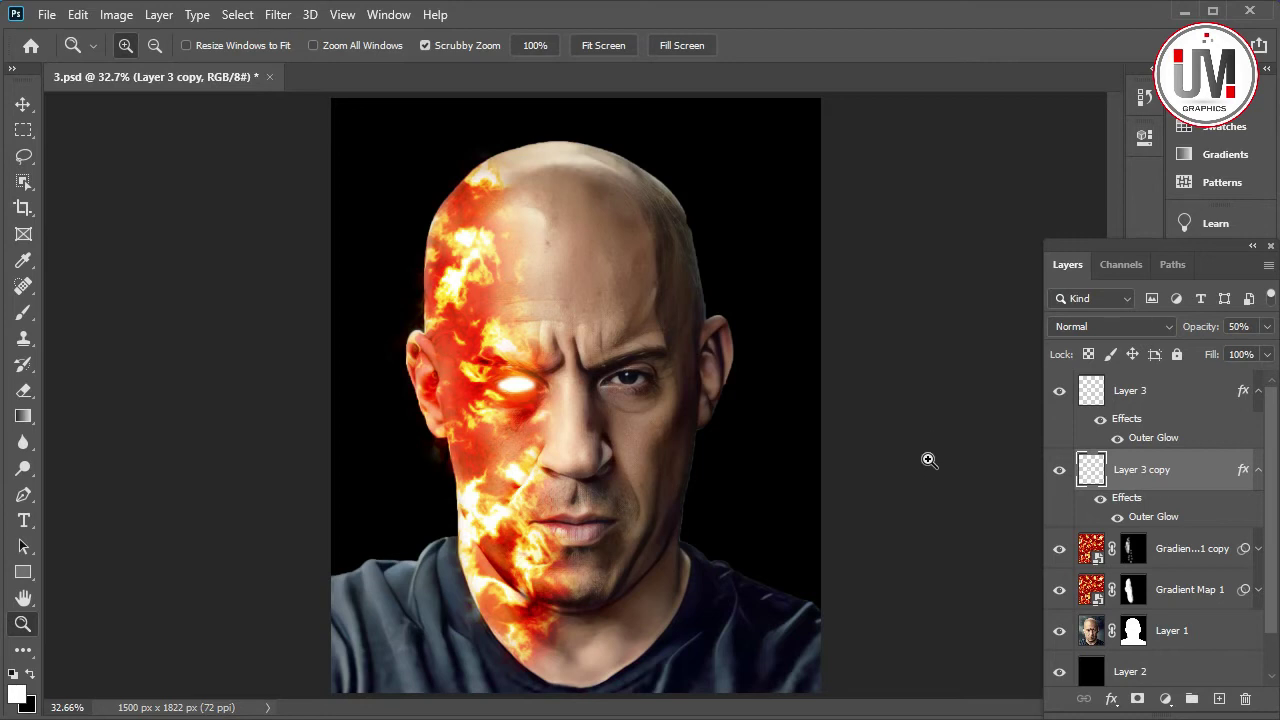
Group Layer 3 and Layer 3 copy into a group named 'Eye'
key("shift")
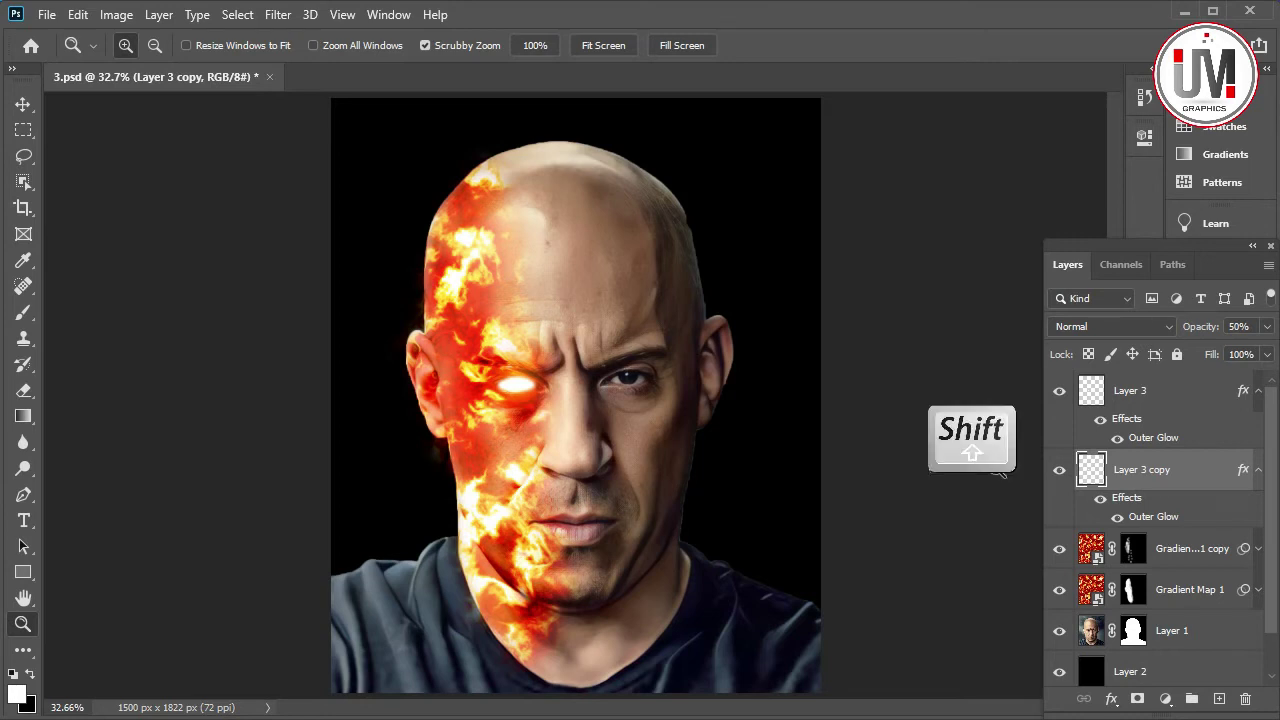
left_click(1141, 393, "shift")
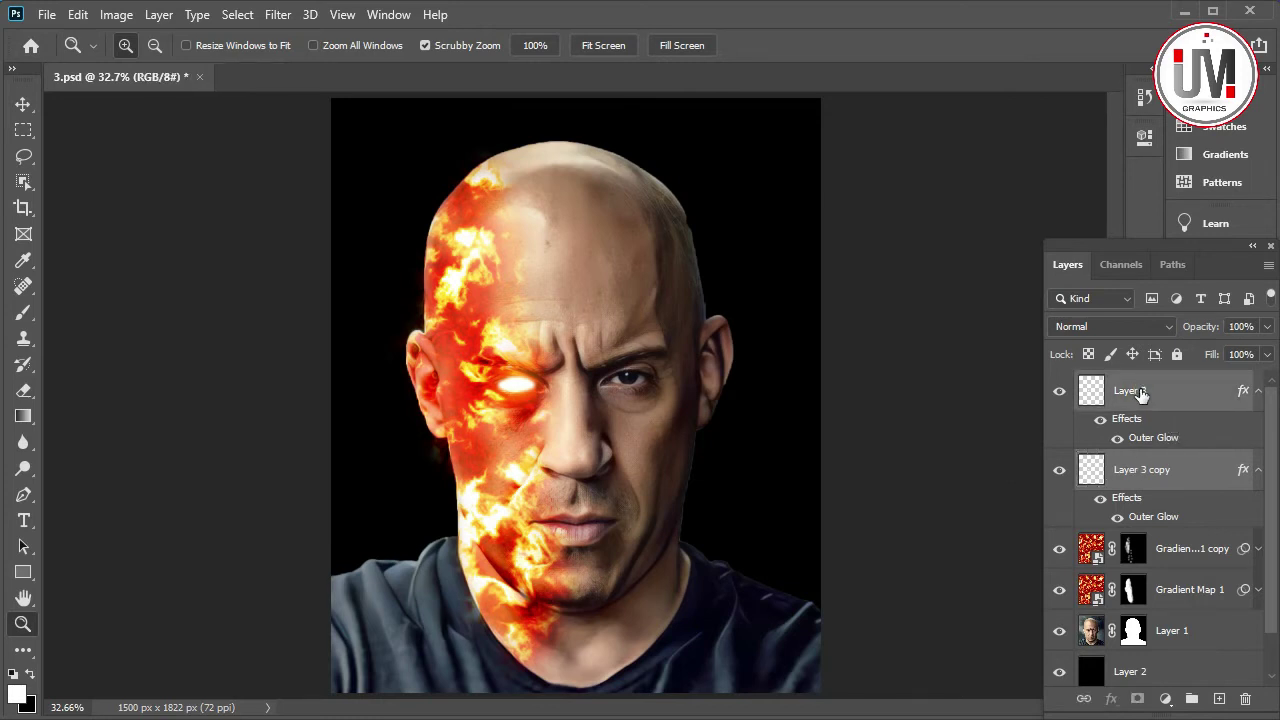
key("ctrl+g")
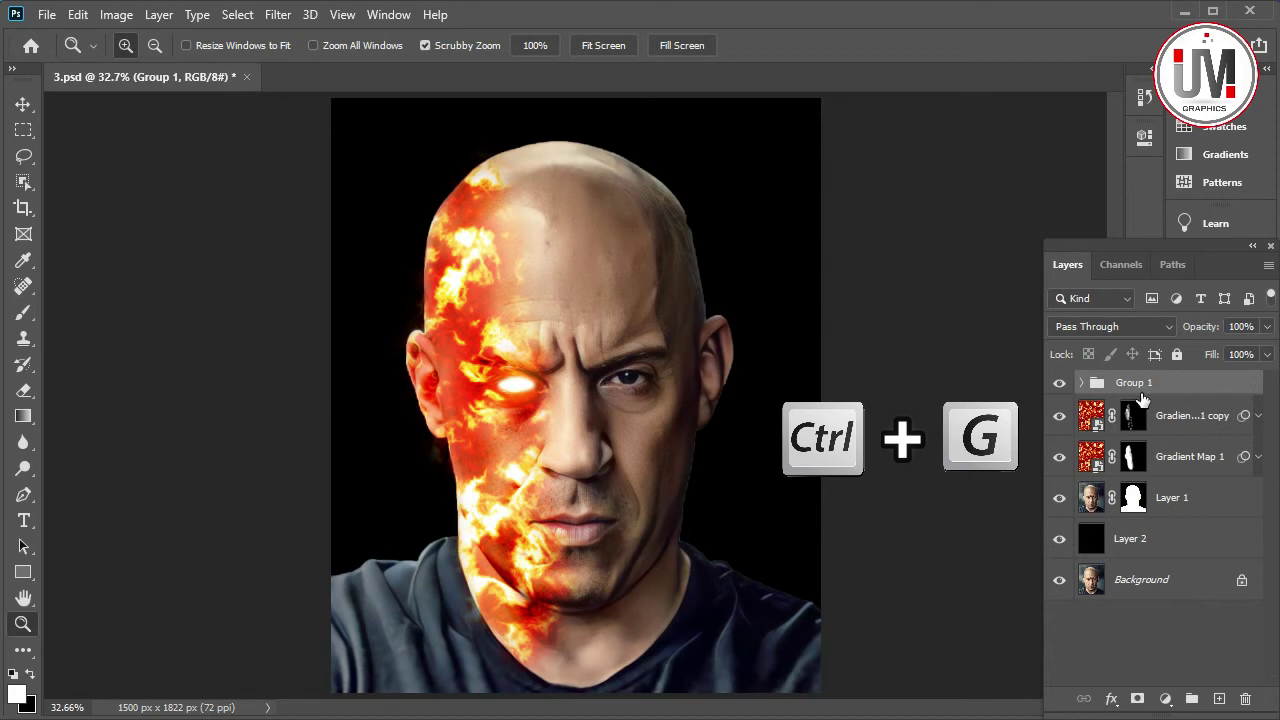
double_click(1135, 384)
type("Eye")
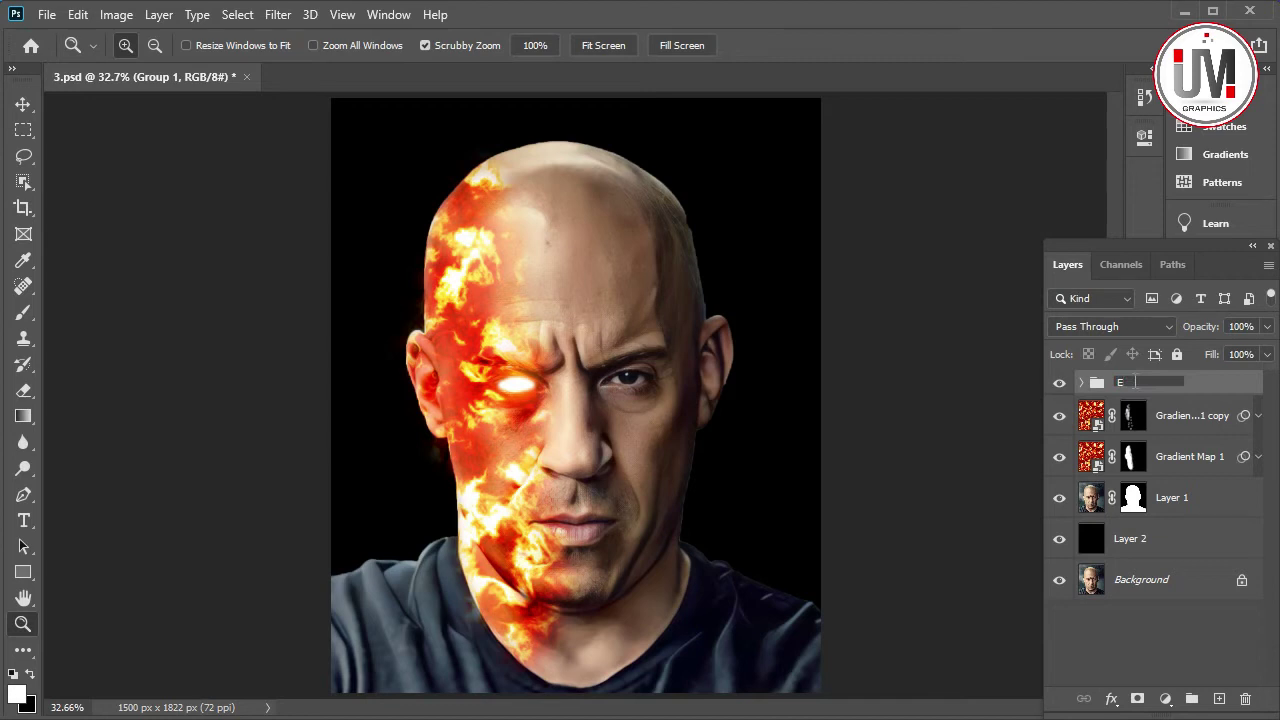
left_click(983, 409)
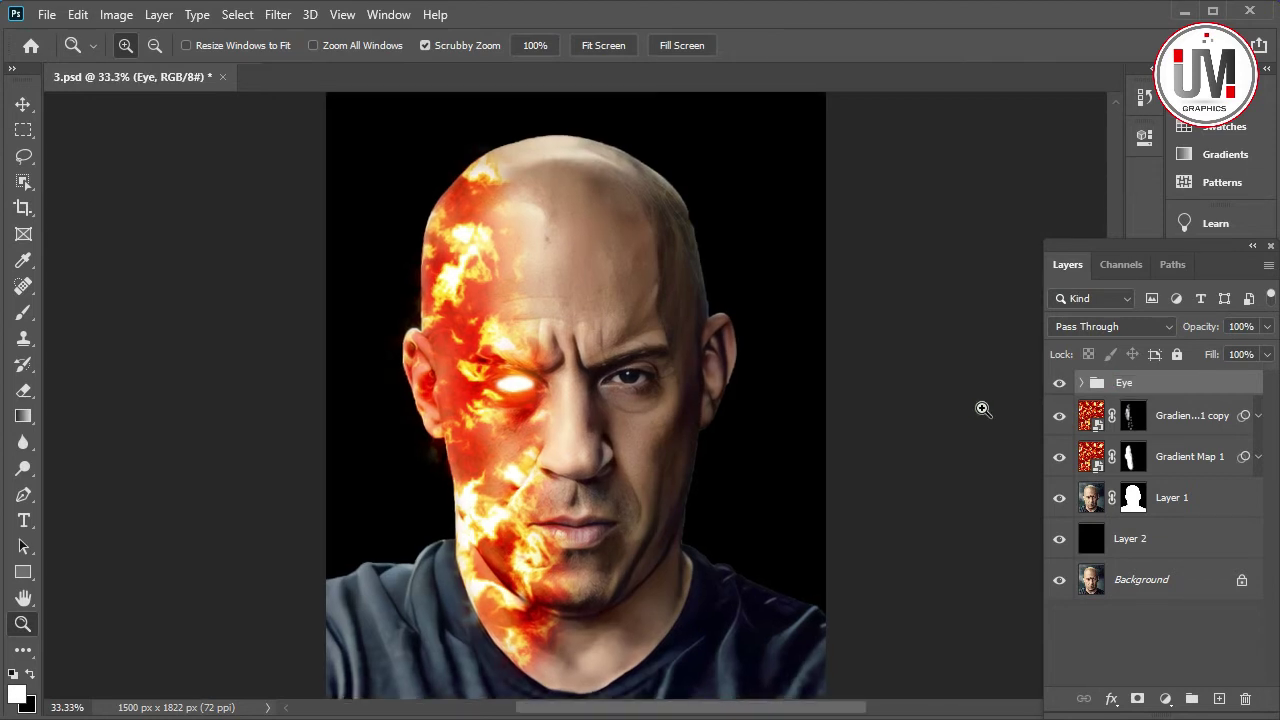
Add a Curves adjustment above Layer 1 that pulls the portrait's midtones darker
key("ctrl+0")
key("b")
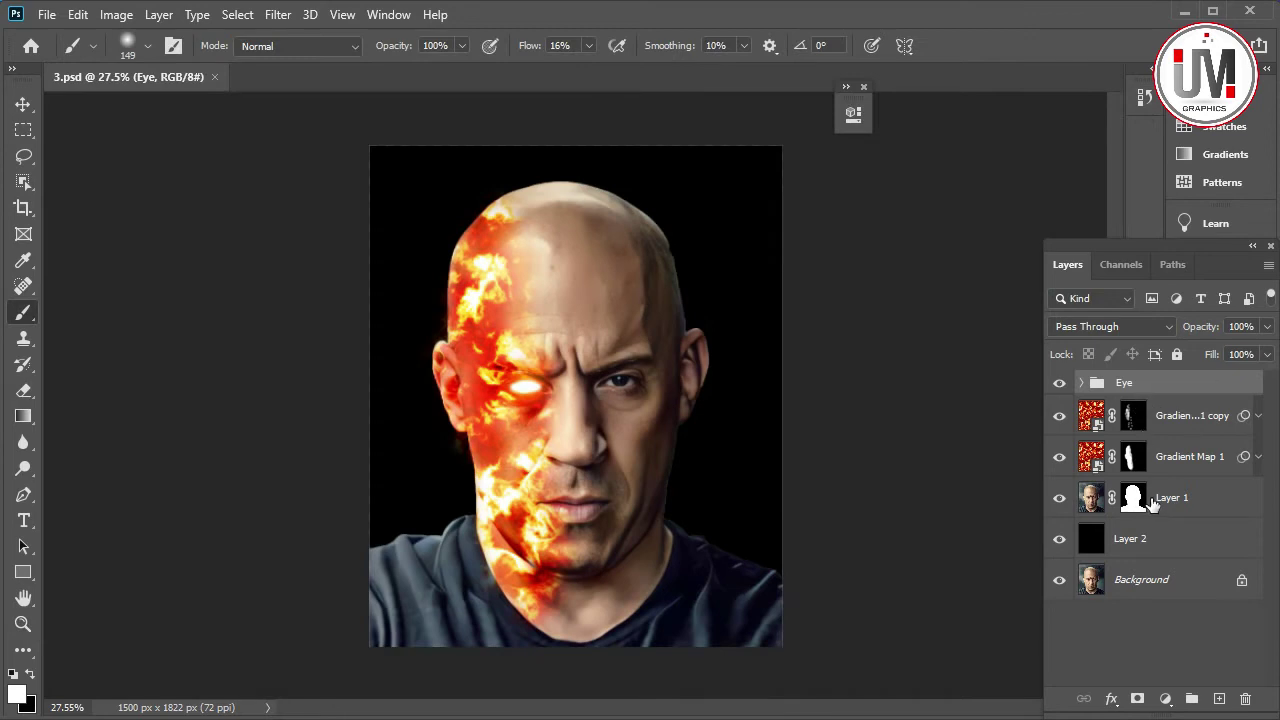
left_click(1148, 505)
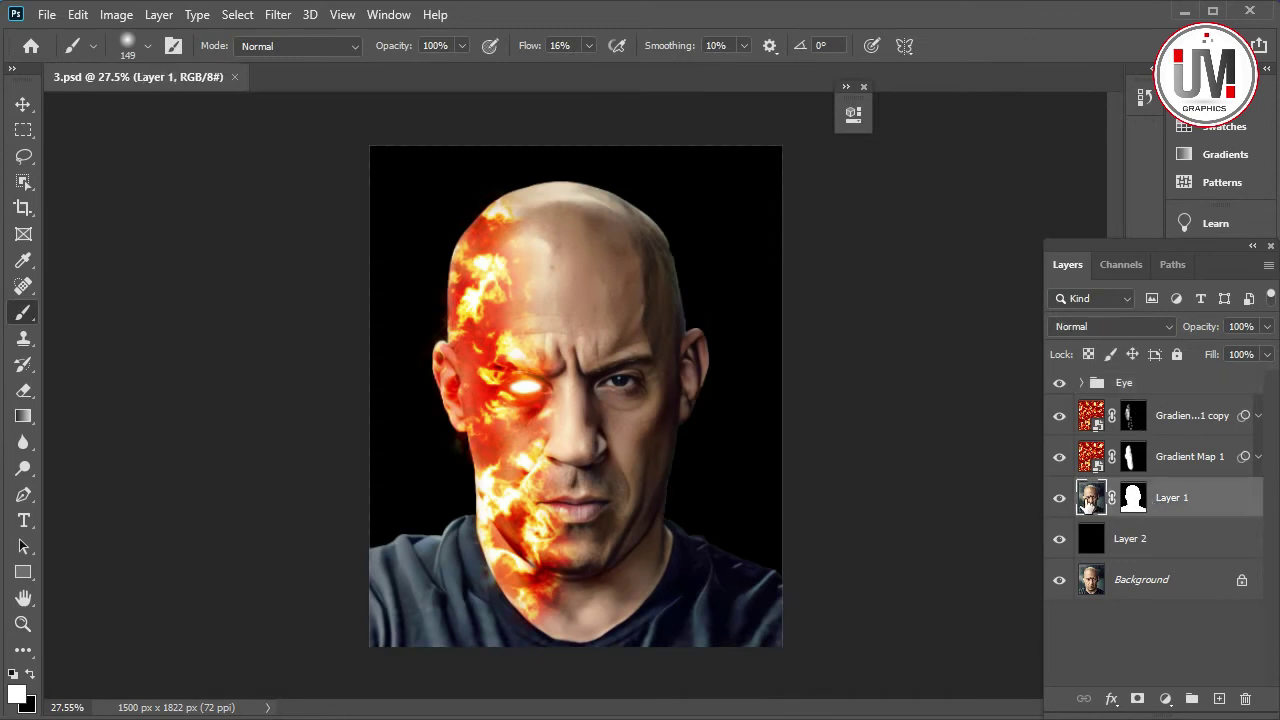
left_click(1165, 698)
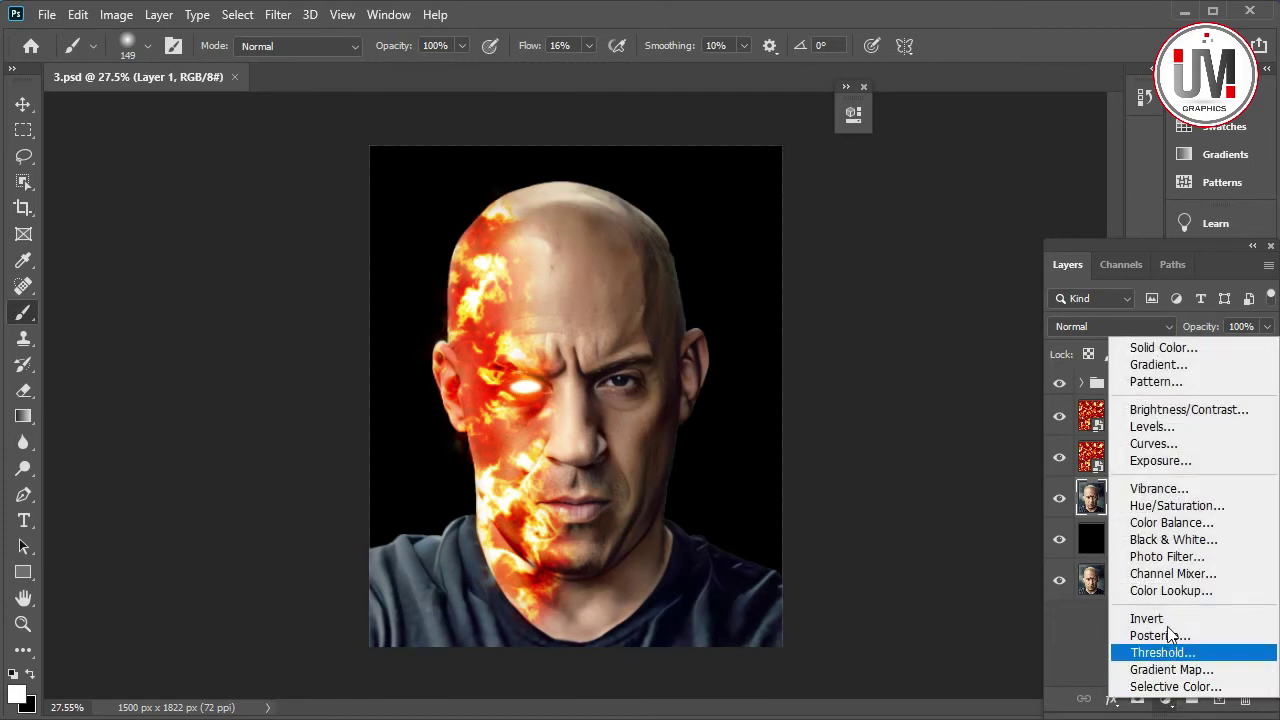
left_click(1155, 444)
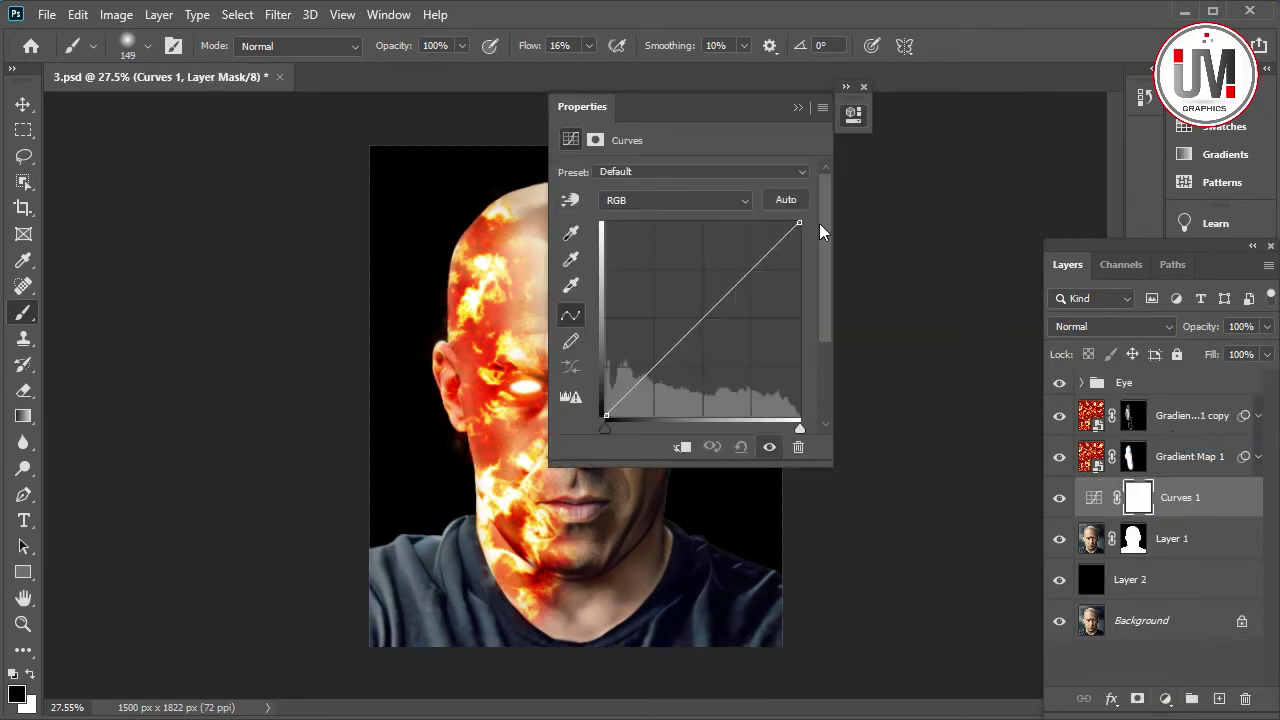
left_click_drag(719, 117, 917, 116)
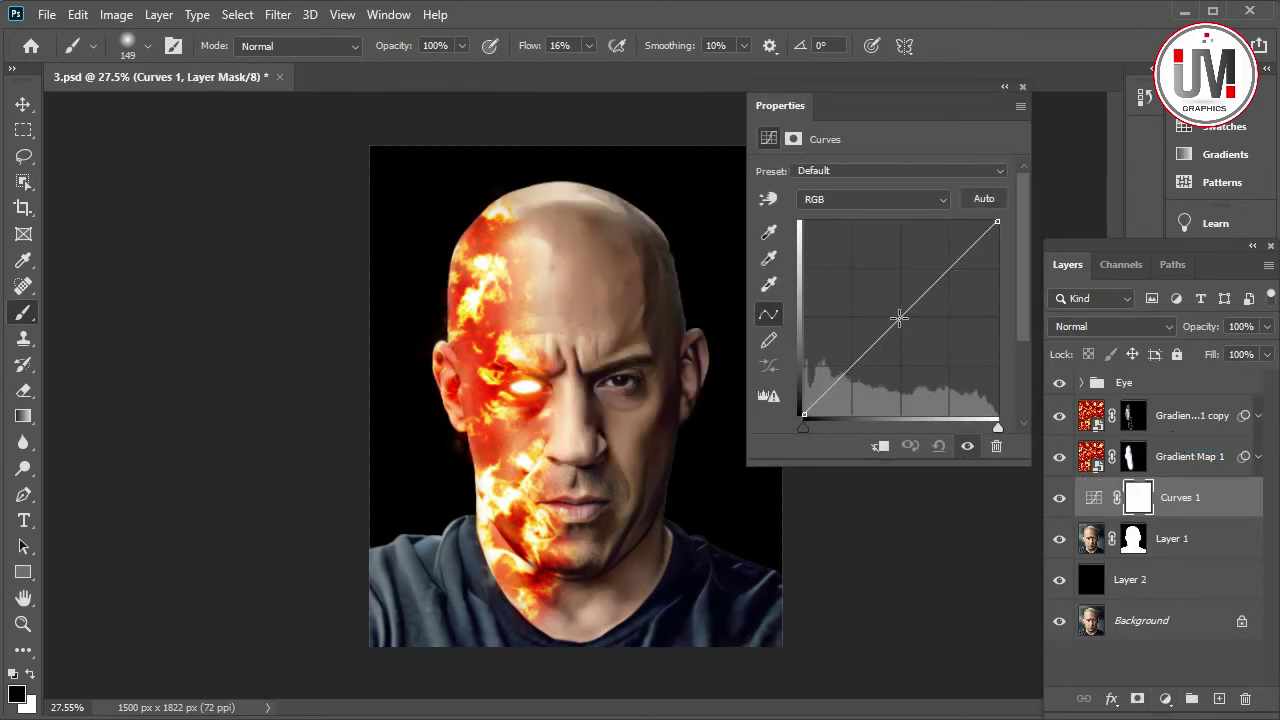
left_click_drag(900, 316, 918, 320)
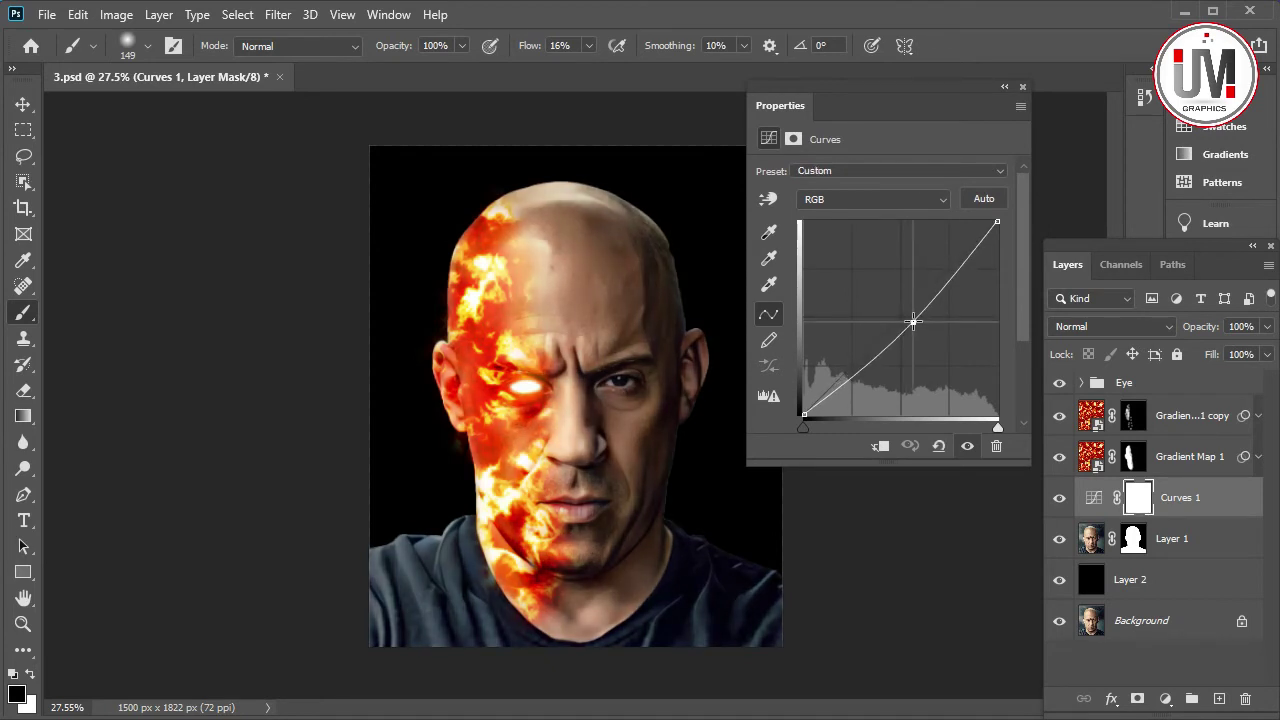
left_click_drag(918, 320, 917, 319)
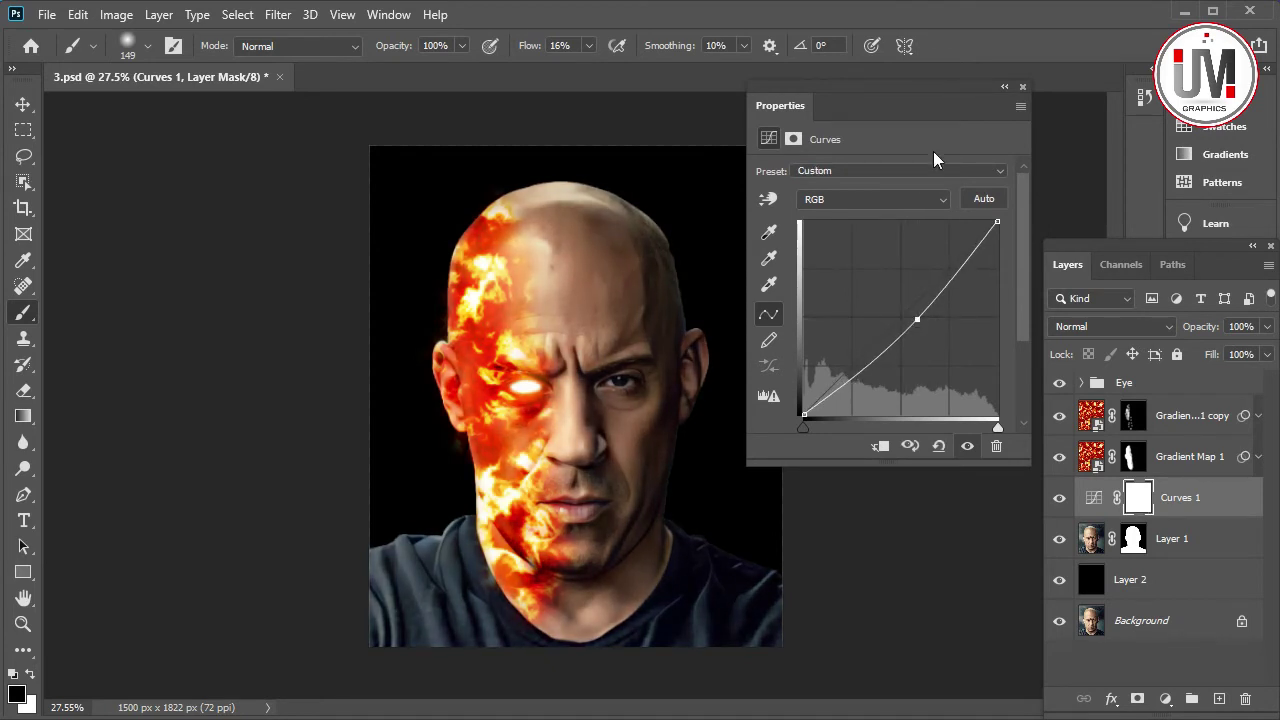
left_click(1004, 89)
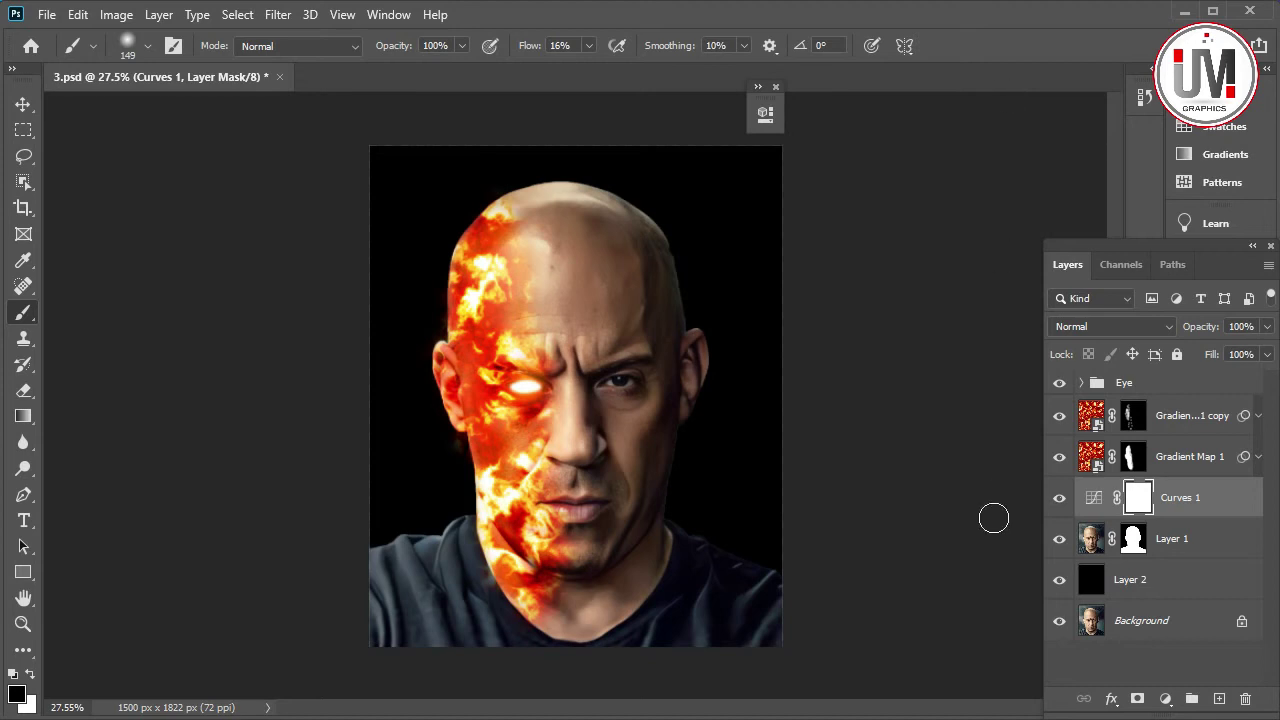
Duplicate the Gradient Map 1 copy layer, move it below Layer 1, and set it to Normal
left_click(1187, 420)
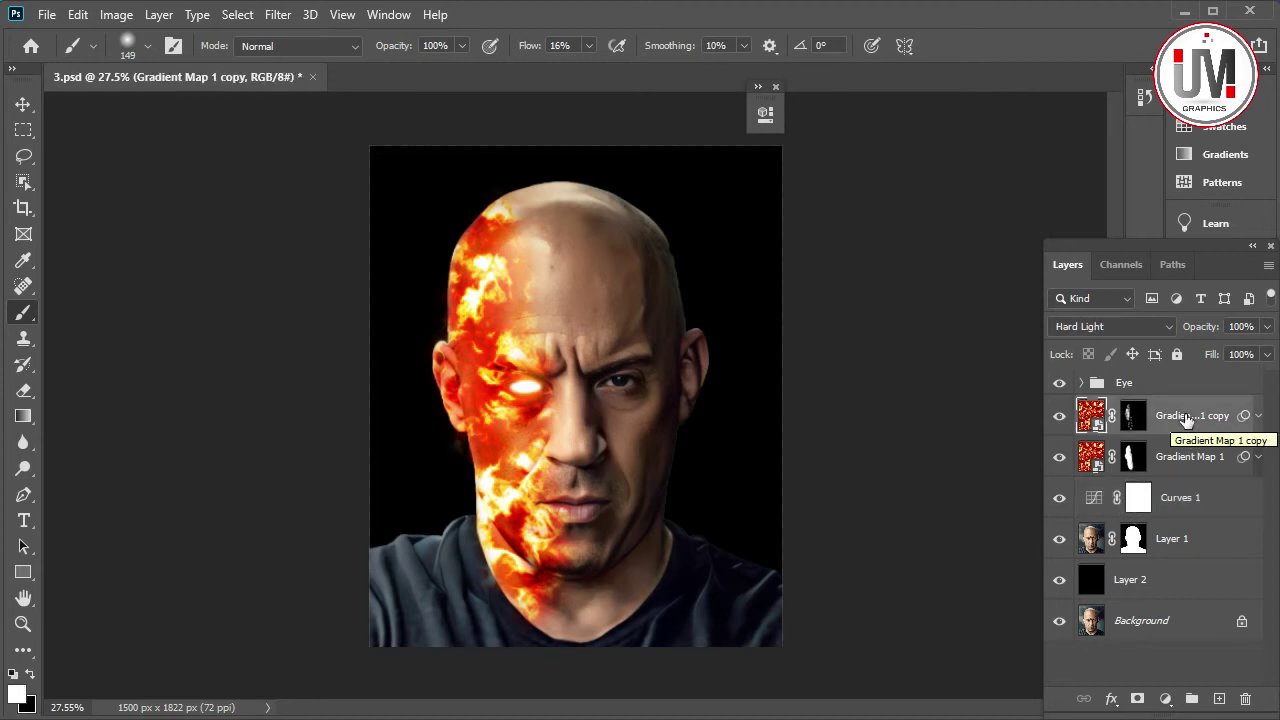
key("ctrl+j")
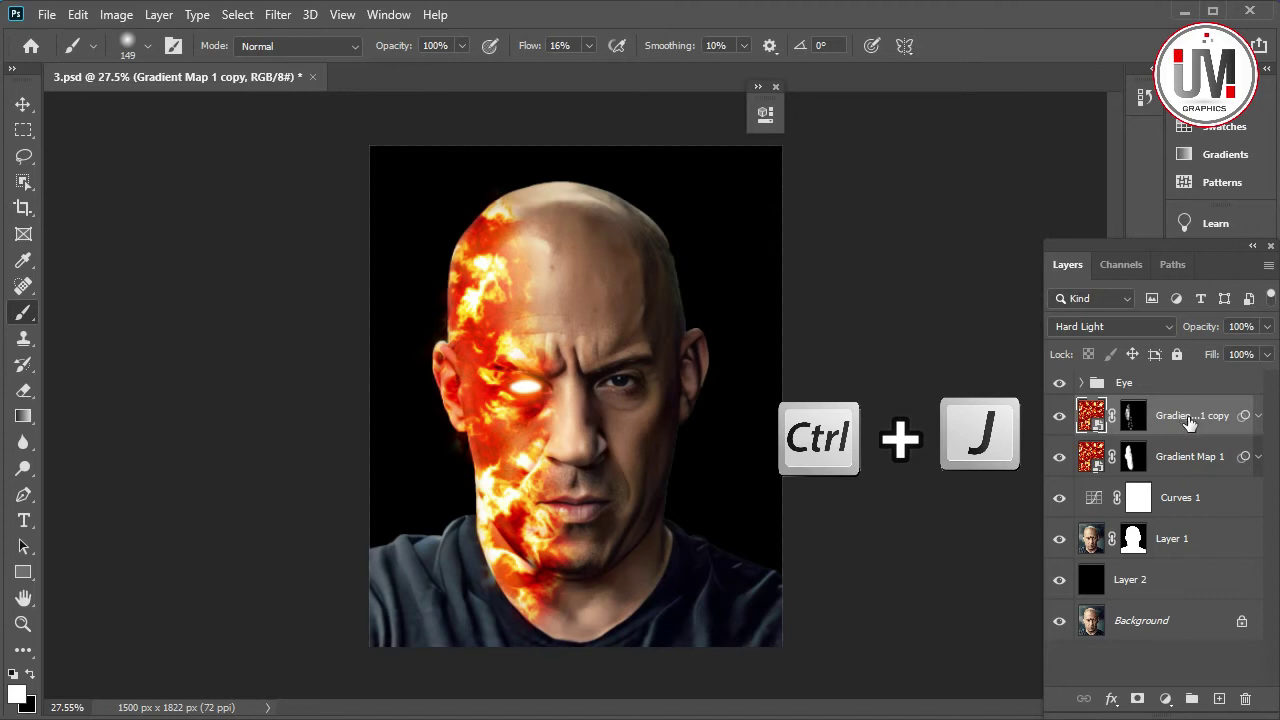
key("ctrl+j")
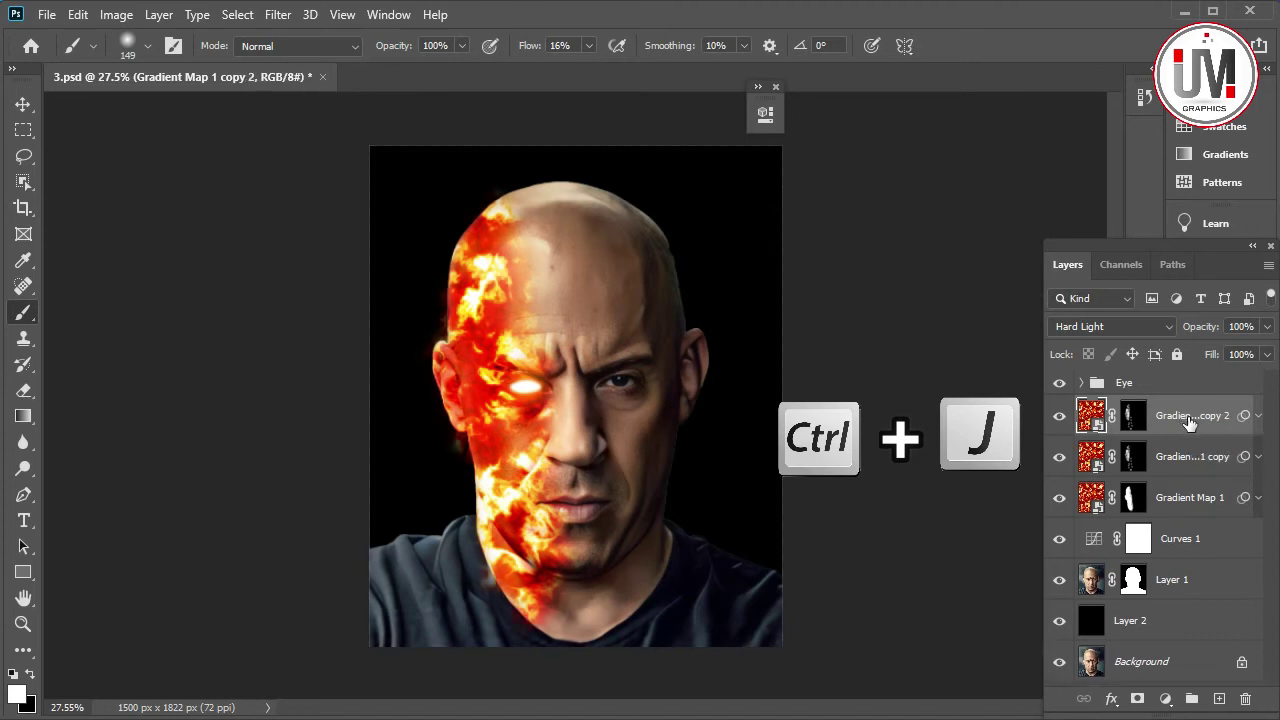
left_click_drag(1189, 420, 1187, 600)
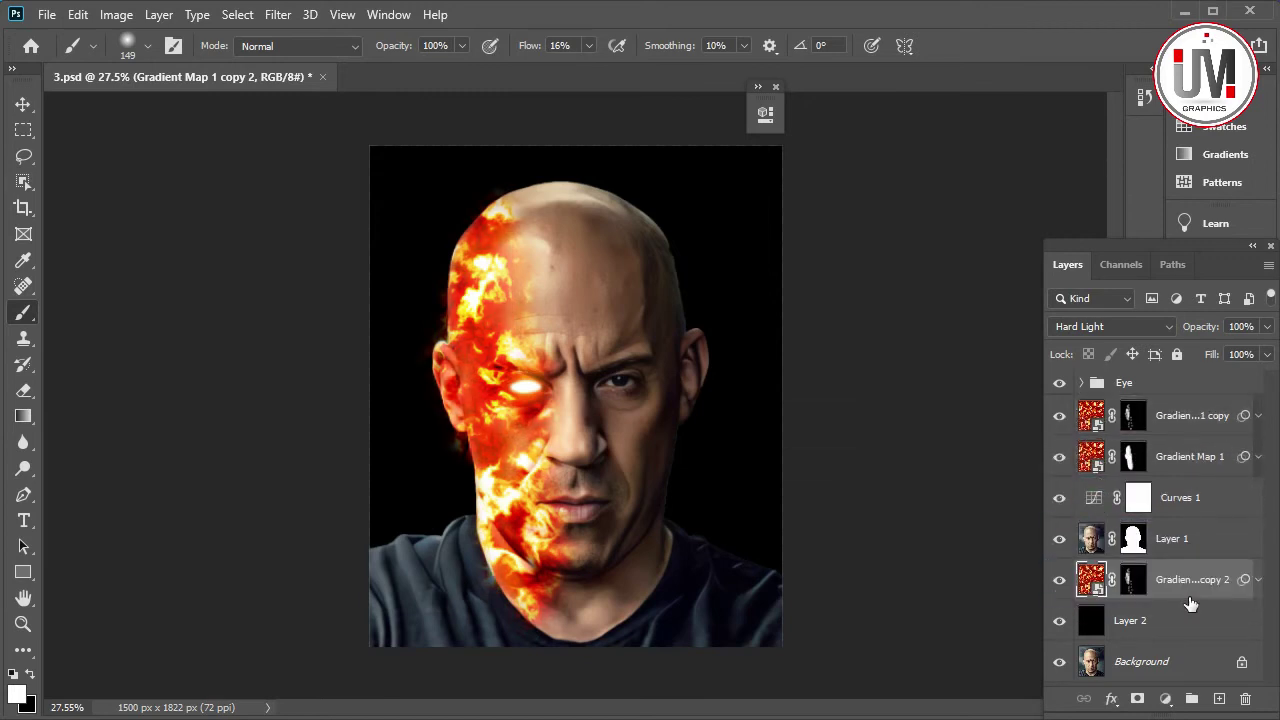
left_click(1134, 326)
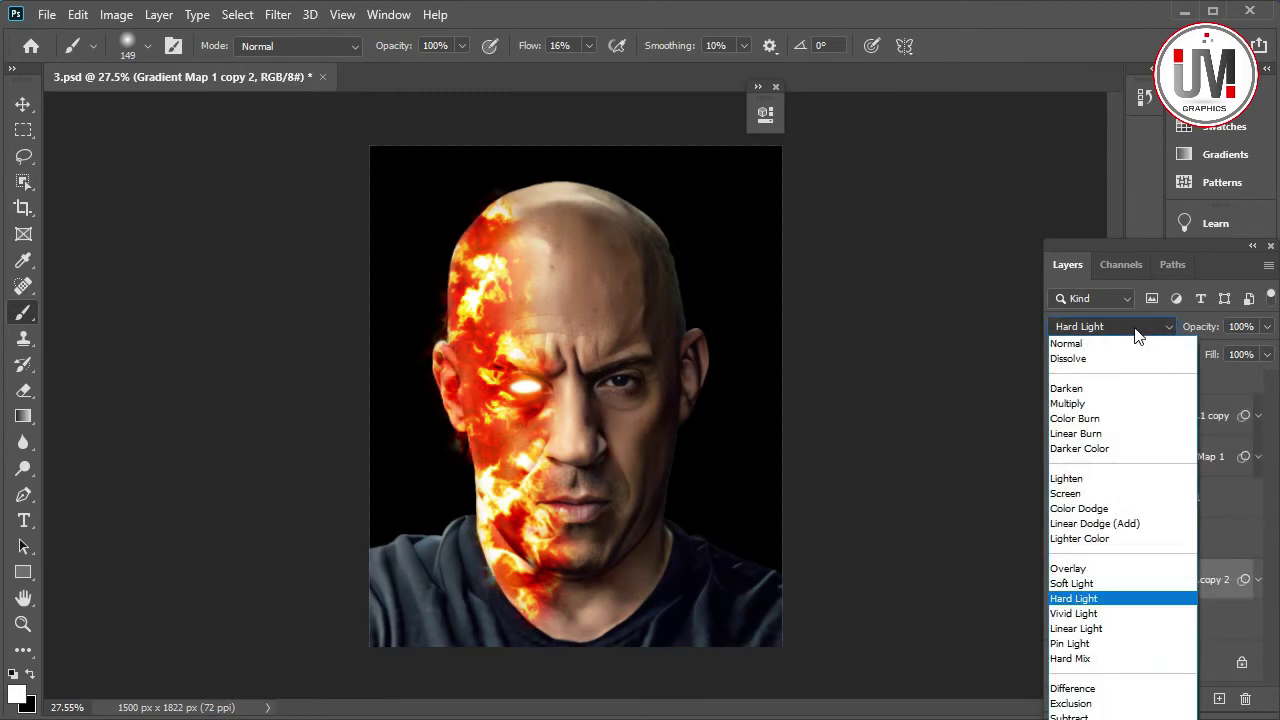
left_click(1134, 346)
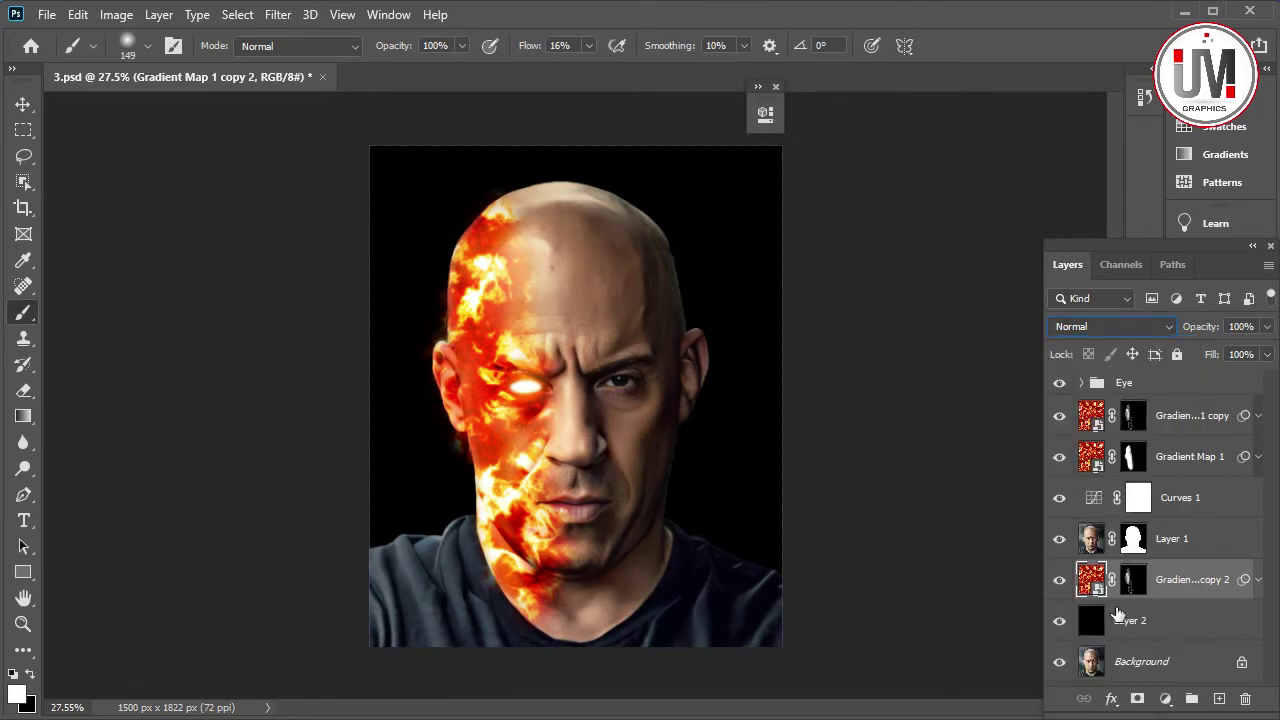
On the new copy's mask, paint white fire around the left eye and down the cheek
left_click(1132, 580)
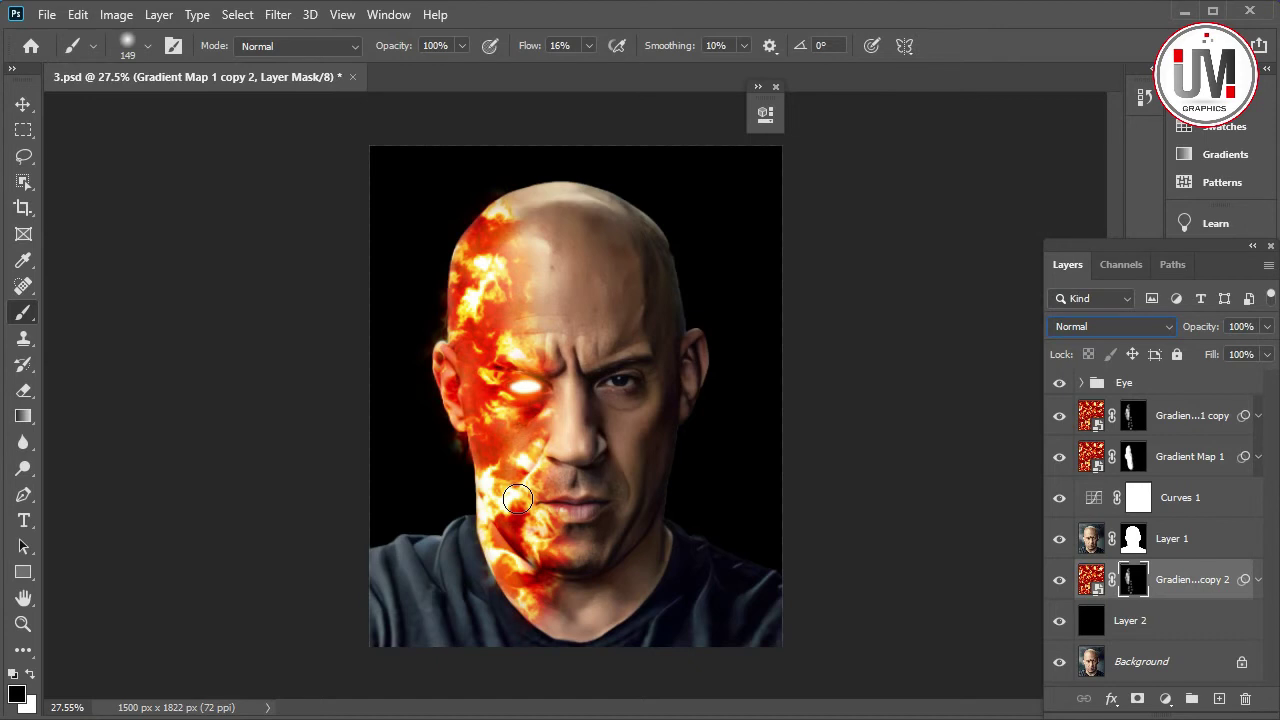
left_click(30, 675)
scroll(484, 449, "up", 1)
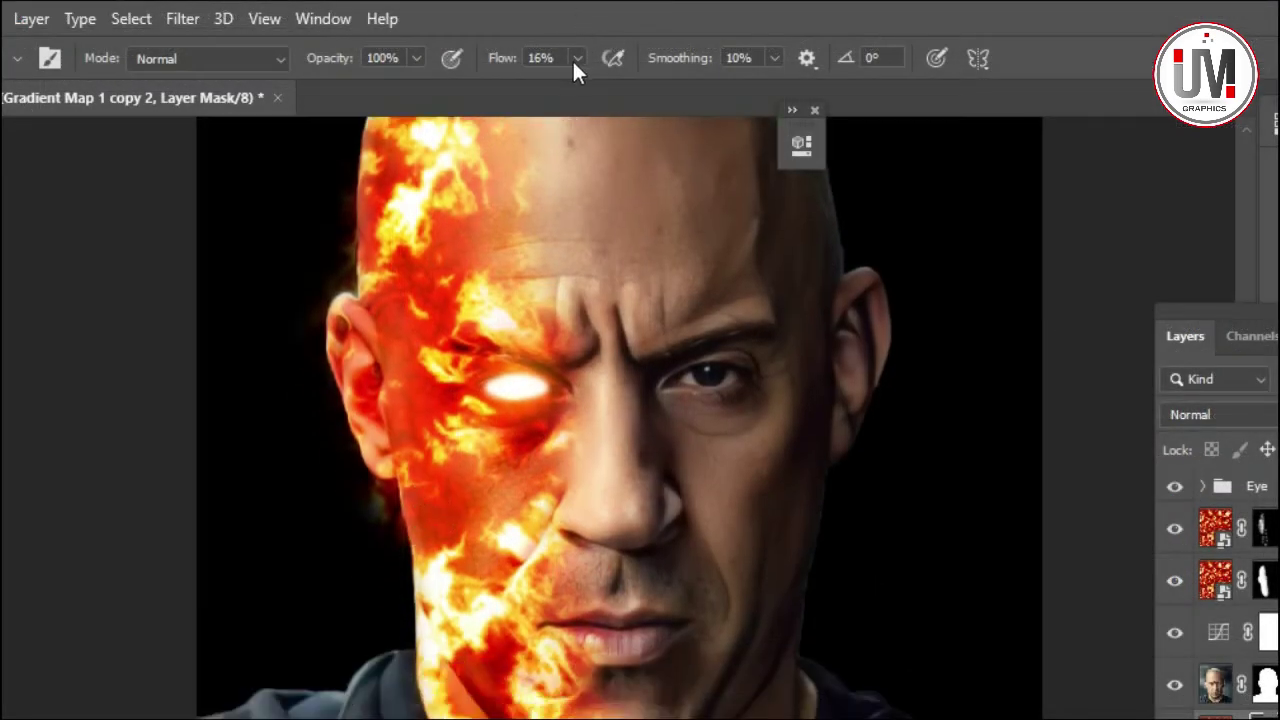
left_click(577, 58)
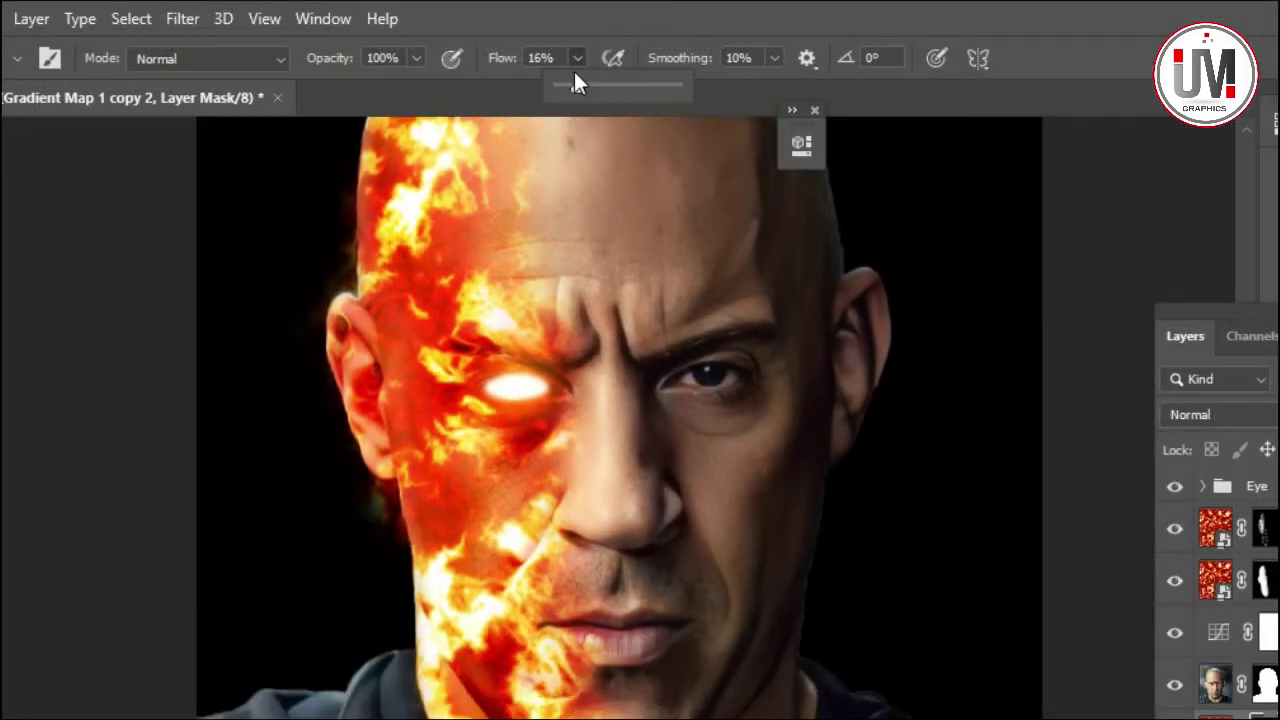
left_click_drag(583, 88, 578, 89)
left_click_drag(525, 352, 510, 382)
left_click_drag(455, 568, 433, 498)
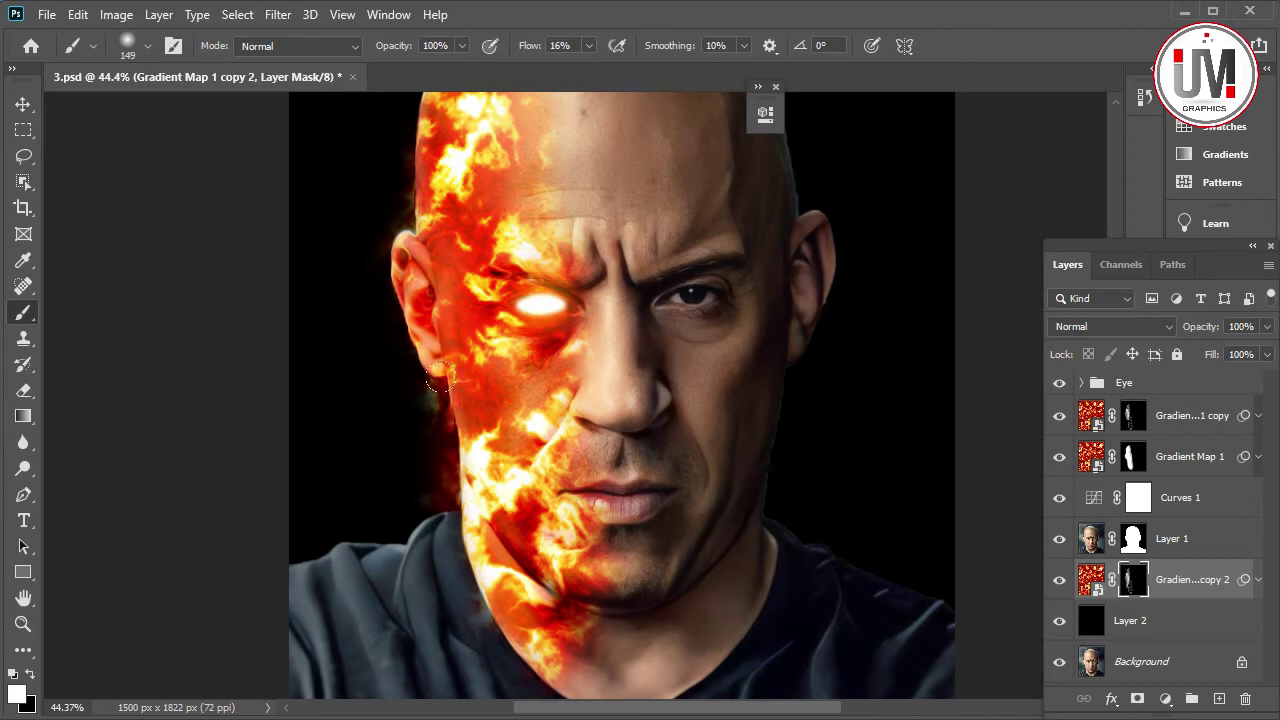
Paint fire on the mask from the temple down to the ear and along the lower jaw
scroll(445, 420, "up", 2)
scroll(396, 378, "up", 1)
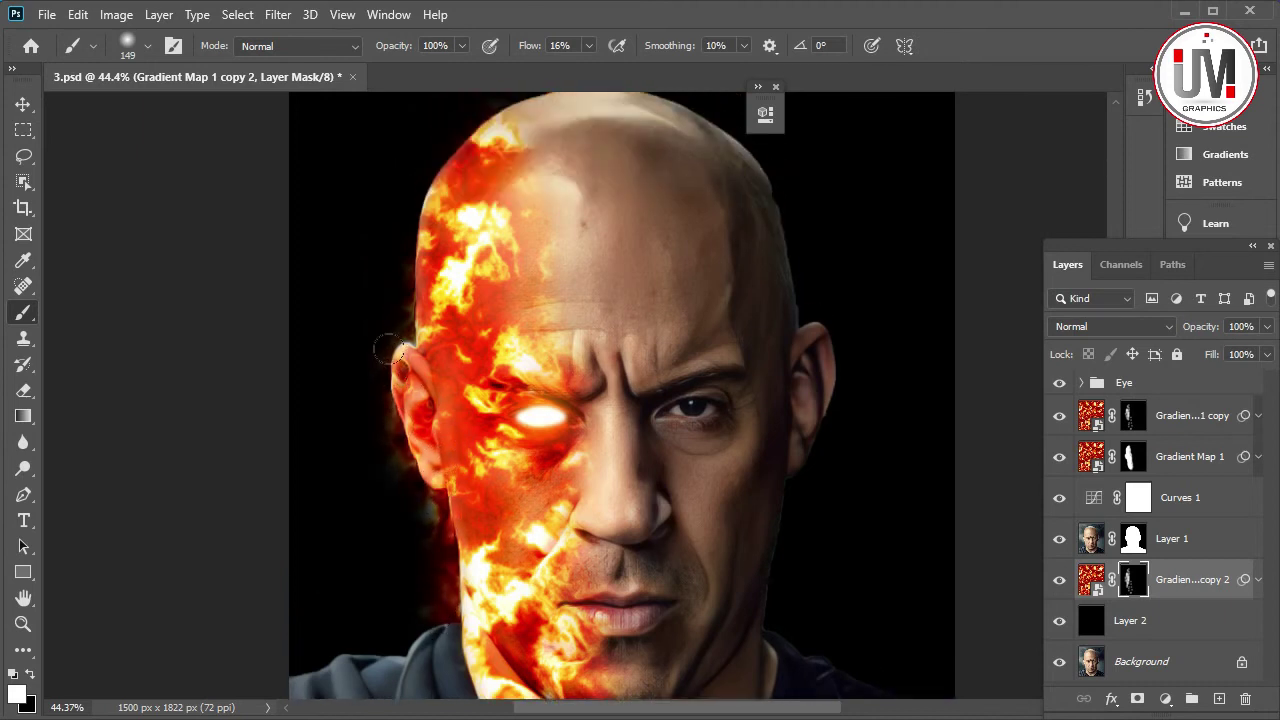
scroll(400, 345, "up", 1)
mouse_move(414, 278)
left_mouse_down()
mouse_move(445, 210)
mouse_move(418, 268)
mouse_move(405, 378)
left_mouse_up()
scroll(400, 370, "down", 2)
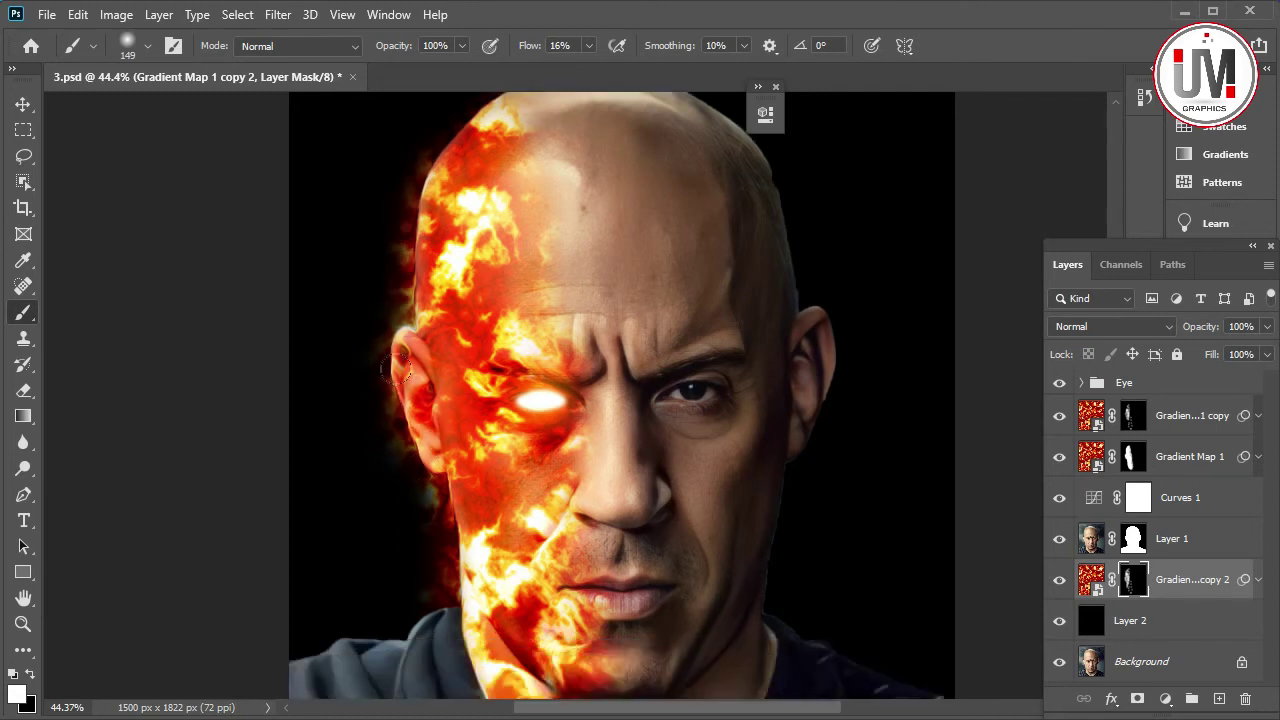
scroll(445, 482, "down", 1)
left_click_drag(446, 484, 456, 560)
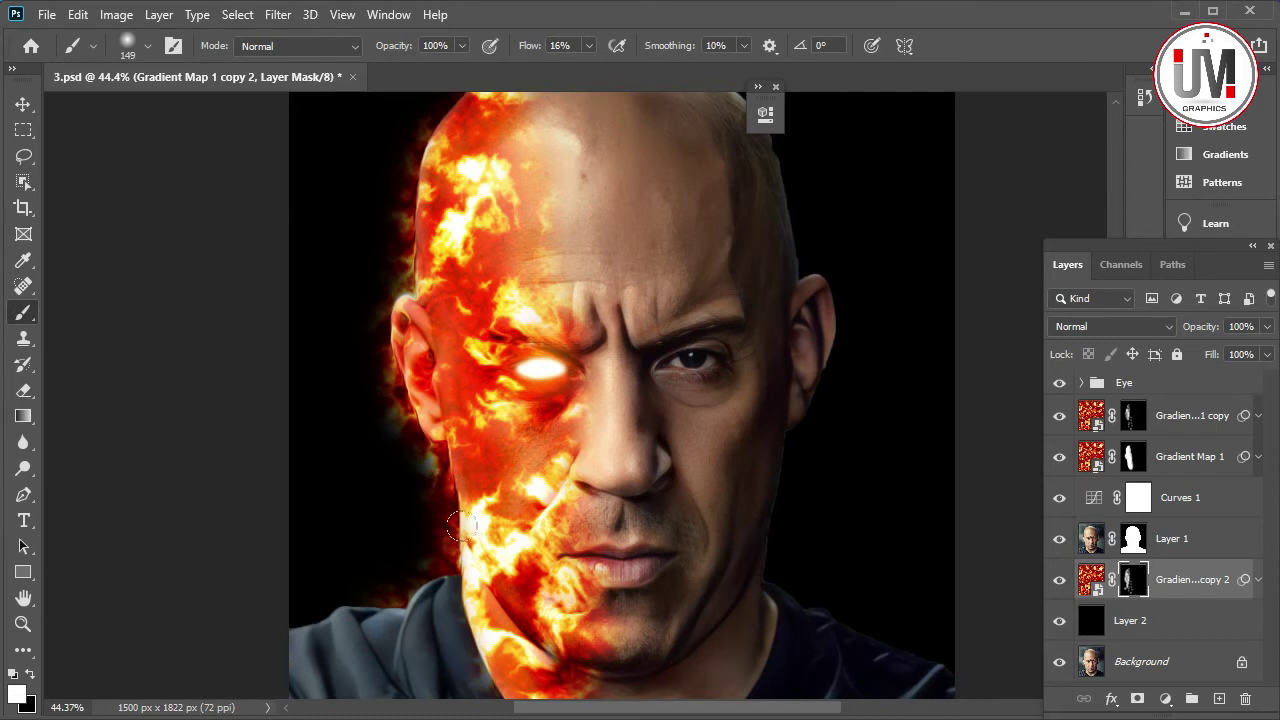
Paint fire up the face edge to the crown using 89 px, then 143 px, brushes
right_click(451, 476)
type("89")
key("Return")
mouse_move(398, 338)
left_mouse_down()
mouse_move(422, 212)
mouse_move(405, 395)
mouse_move(460, 553)
mouse_move(443, 600)
left_mouse_up()
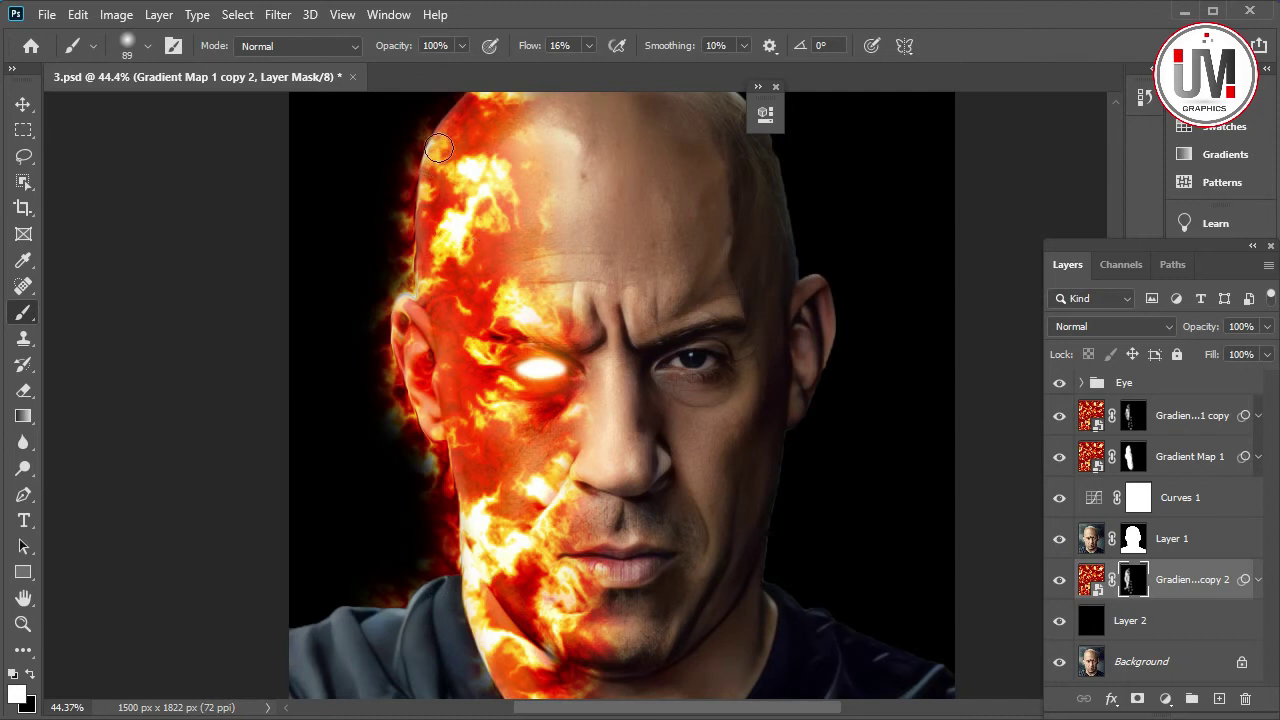
scroll(428, 180, "up", 1)
scroll(428, 190, "up", 2)
left_click_drag(438, 196, 454, 169)
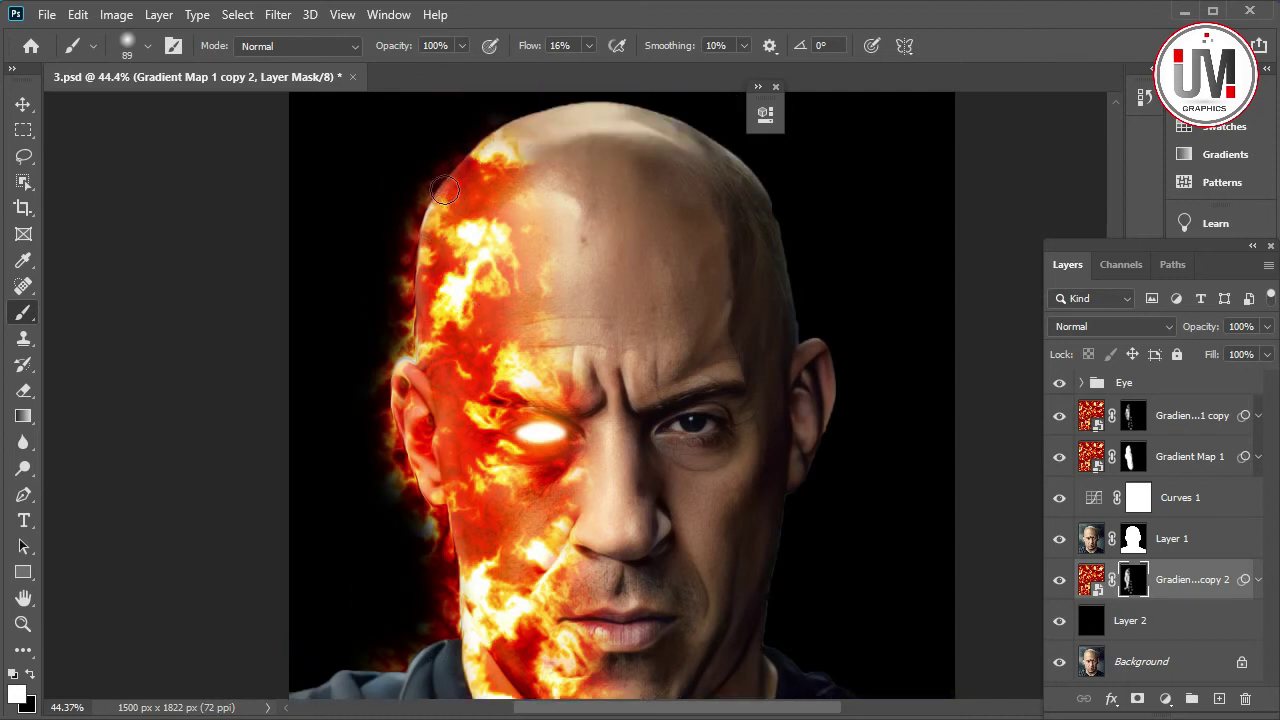
right_click(438, 308)
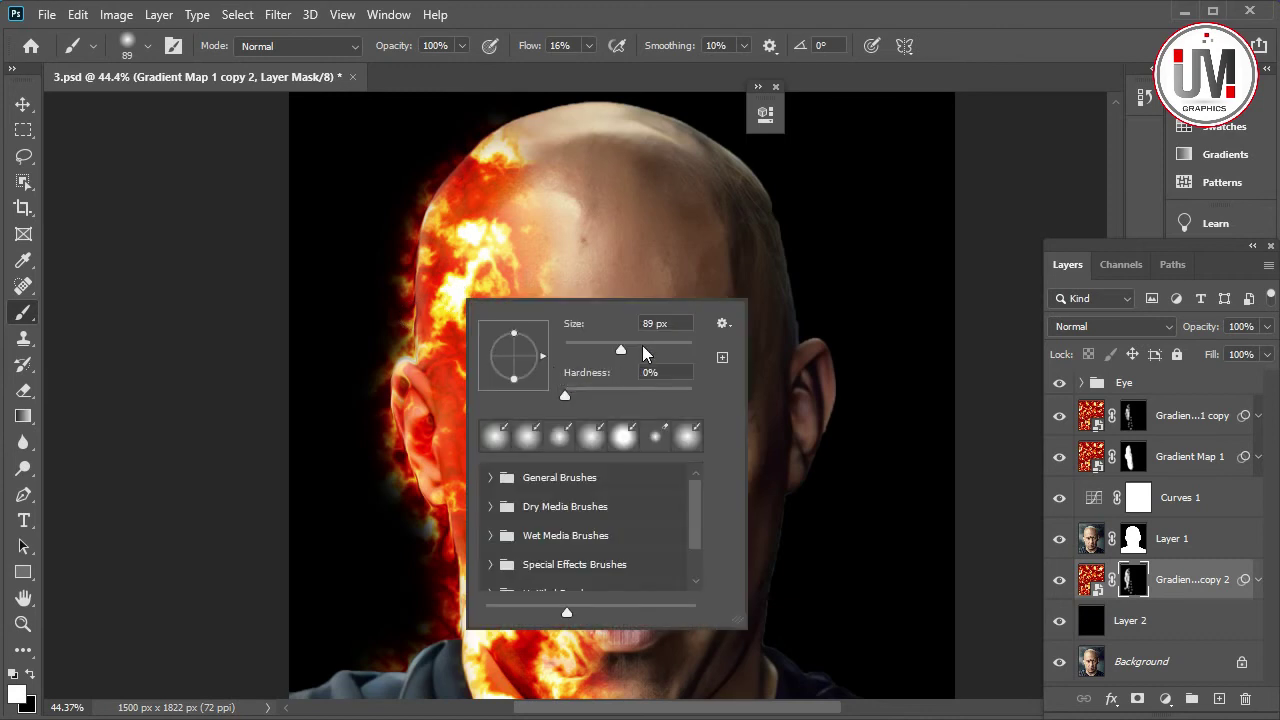
key("Return")
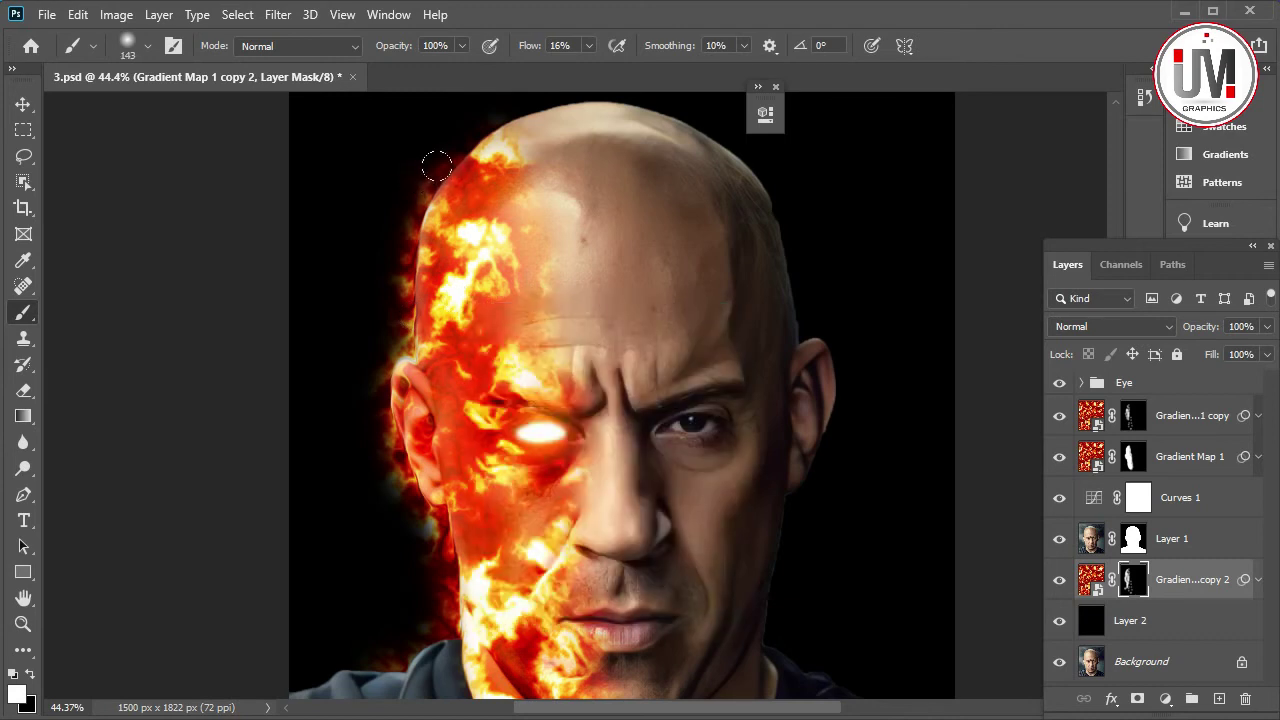
left_click(23, 623)
right_click(565, 400)
left_click(615, 392)
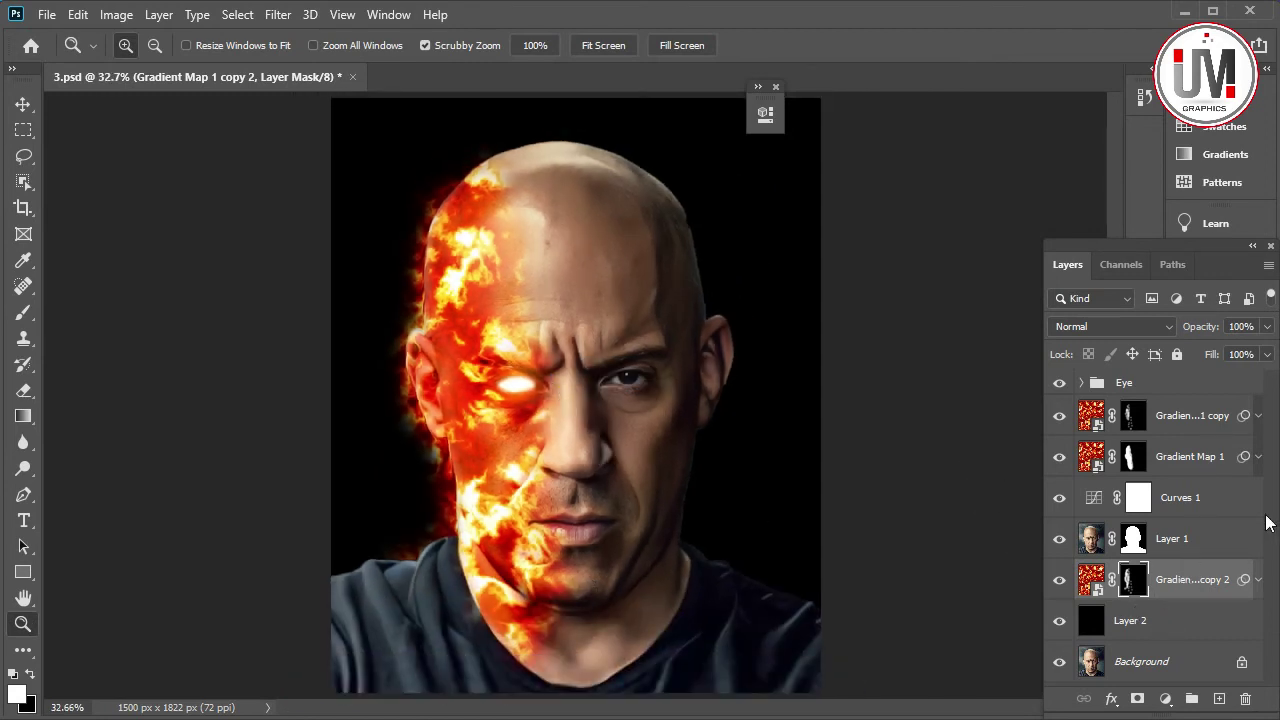
Add an empty Layer 4 above the Eye group, wrap it in Group 1, and zoom onto the head's left side
left_click(1147, 389)
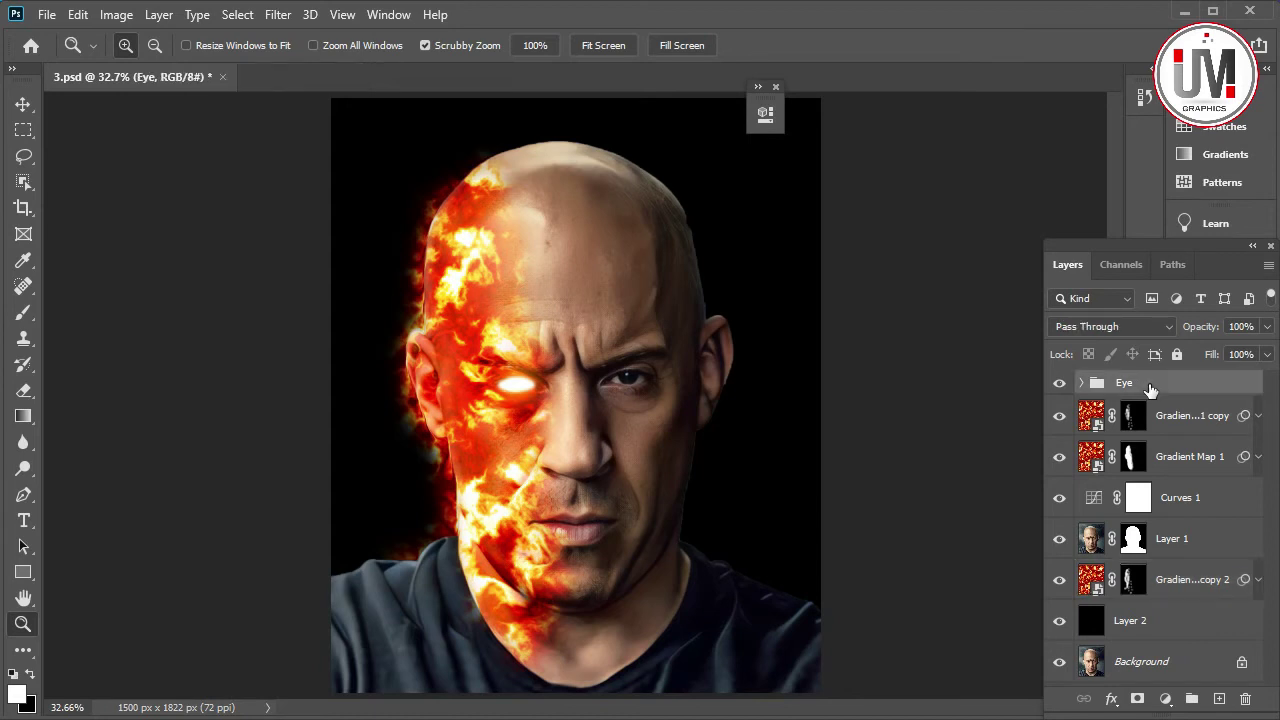
left_click(1219, 699)
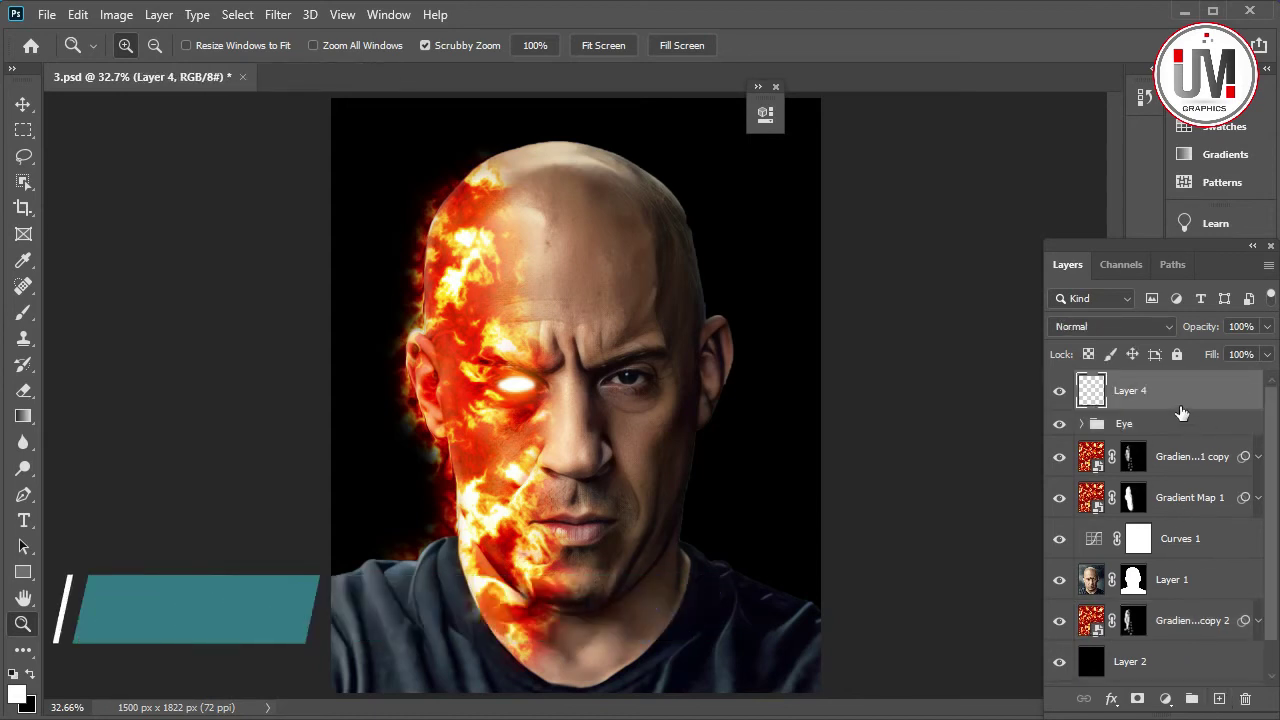
key("ctrl+g")
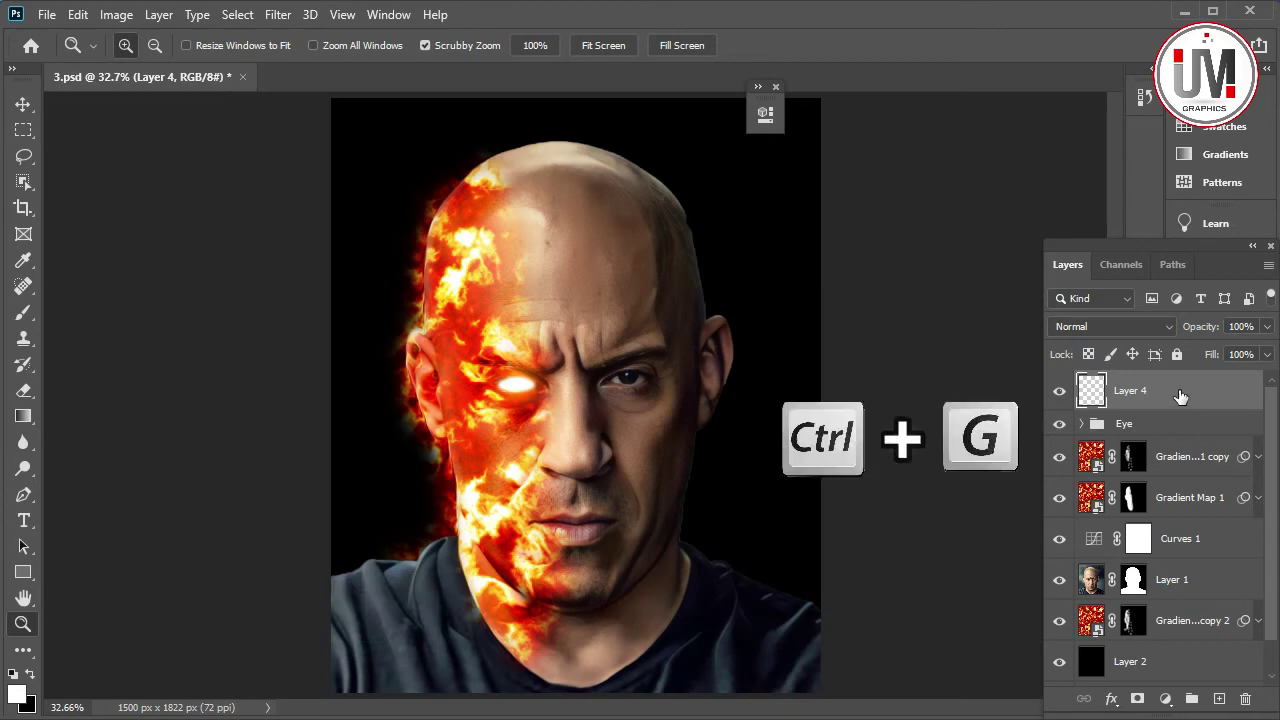
key("ctrl+g")
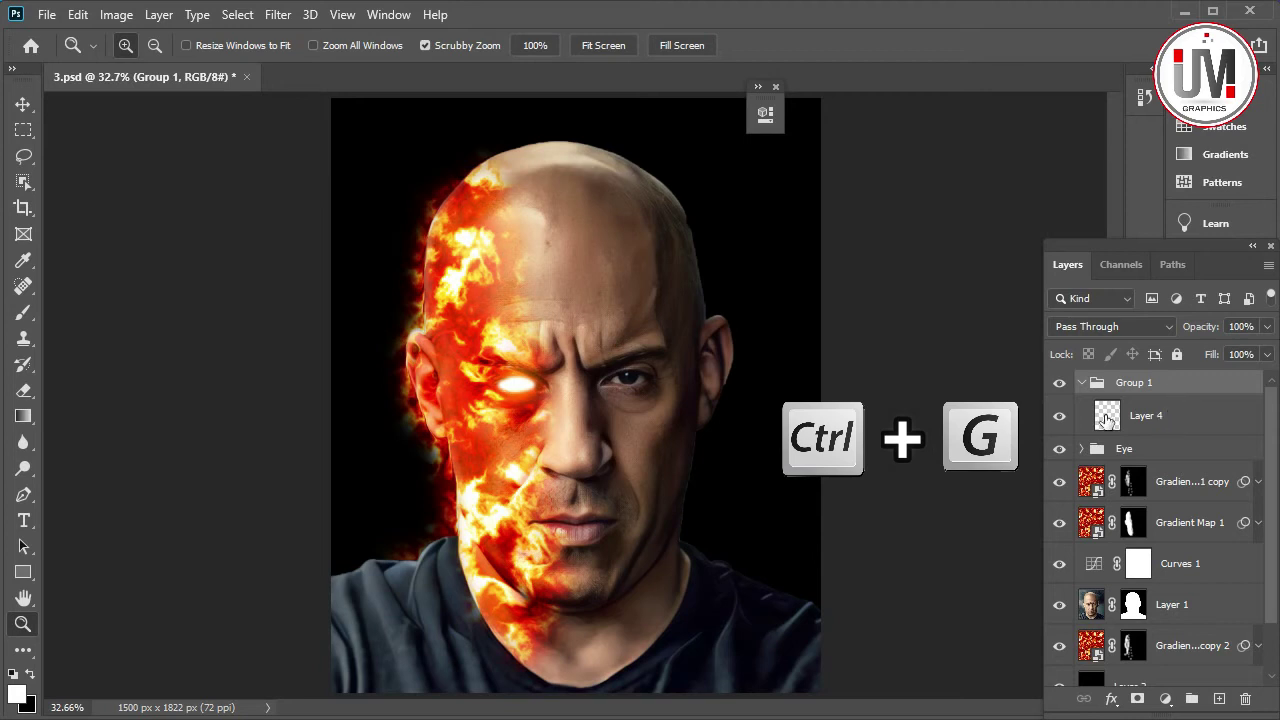
left_click(1106, 420)
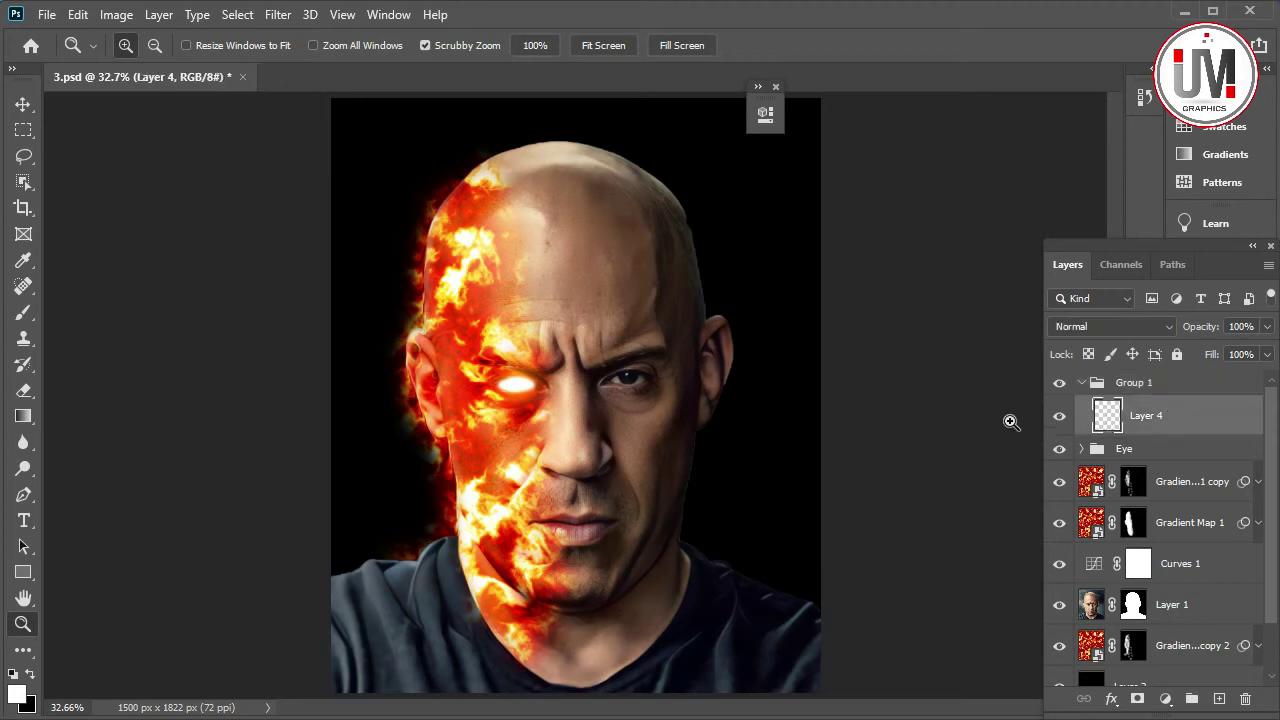
left_click(418, 320)
left_click(418, 325)
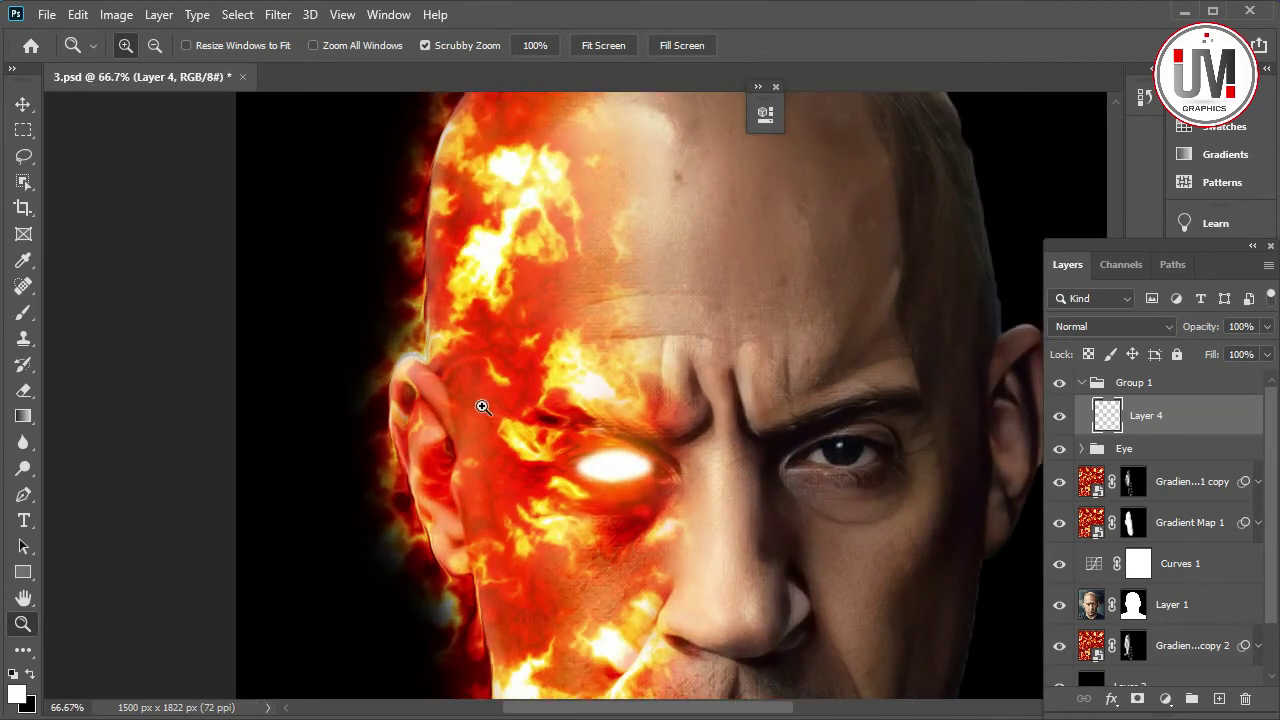
scroll(470, 405, "up", 2)
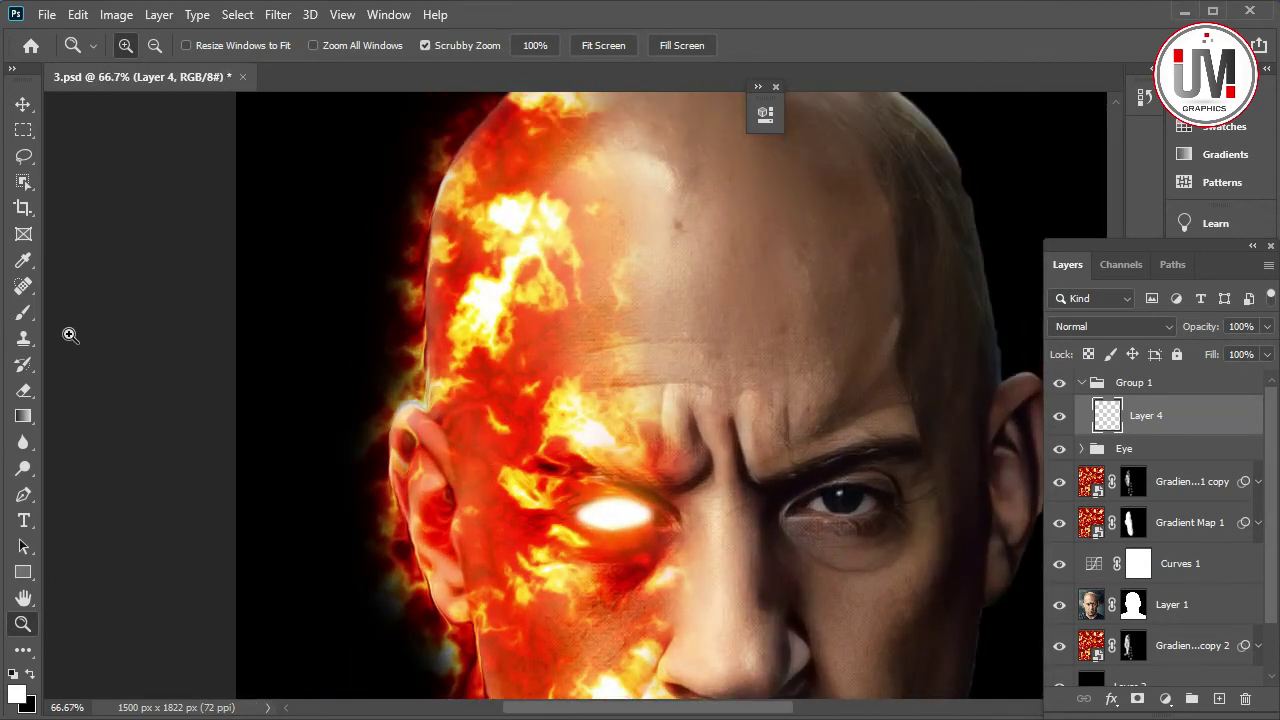
With the Pen tool, place path anchors from the ear up to the temple
left_click(23, 494)
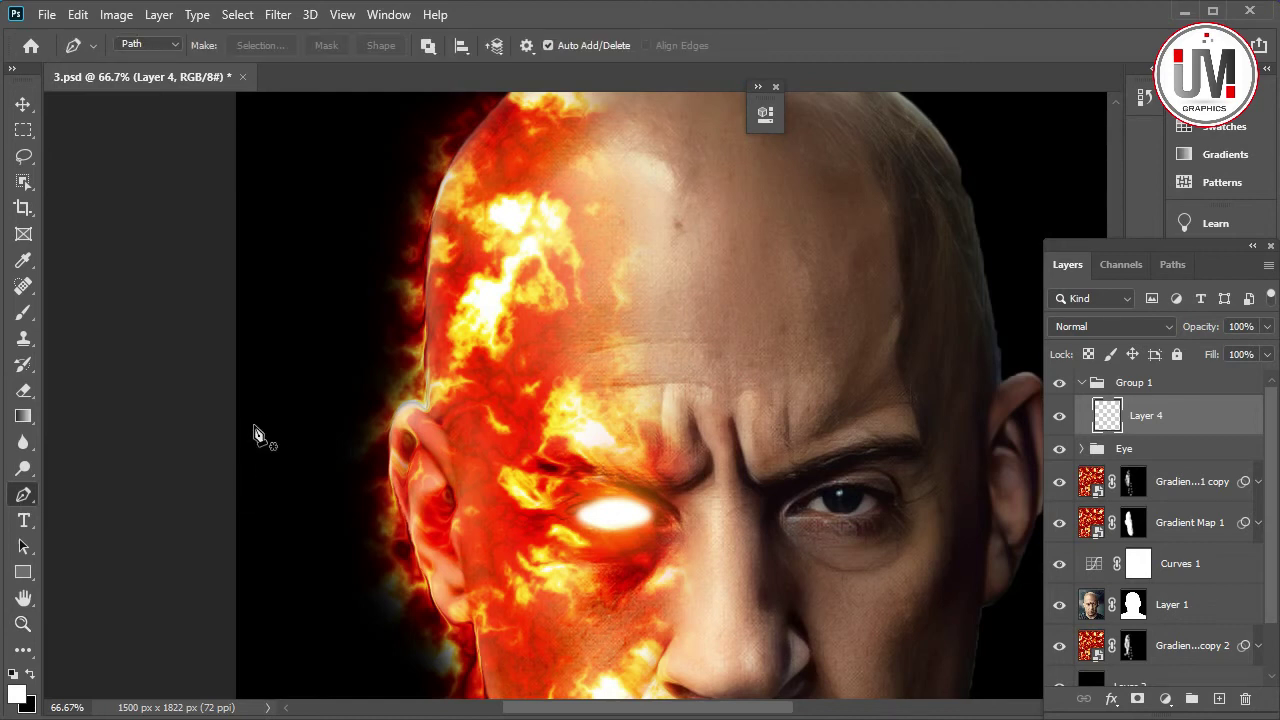
left_click(461, 488)
left_click(455, 461)
left_click(449, 441)
left_click(437, 424)
left_click(425, 421)
left_click(425, 400)
left_click(425, 370)
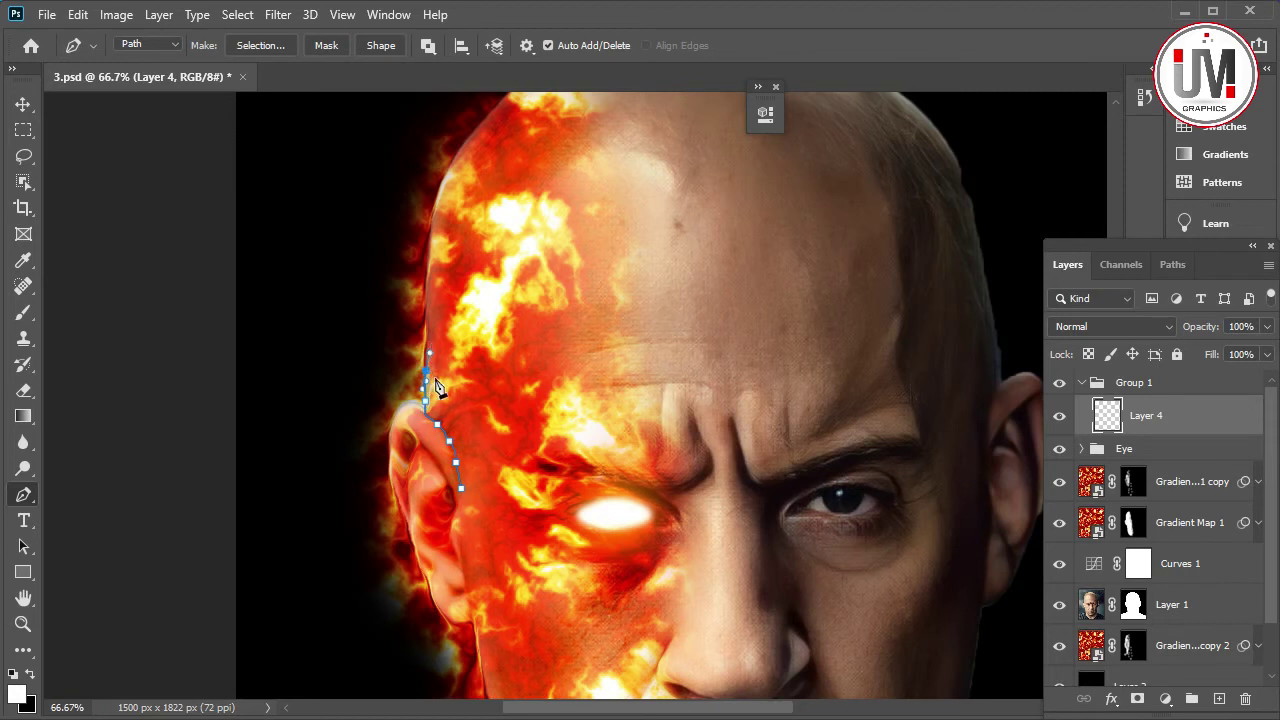
Continue the path curving up the side of the head and across the crown
left_click_drag(443, 346, 461, 333)
left_click(456, 308)
left_click(447, 279)
left_click(441, 245)
left_click(453, 203)
left_click(469, 188)
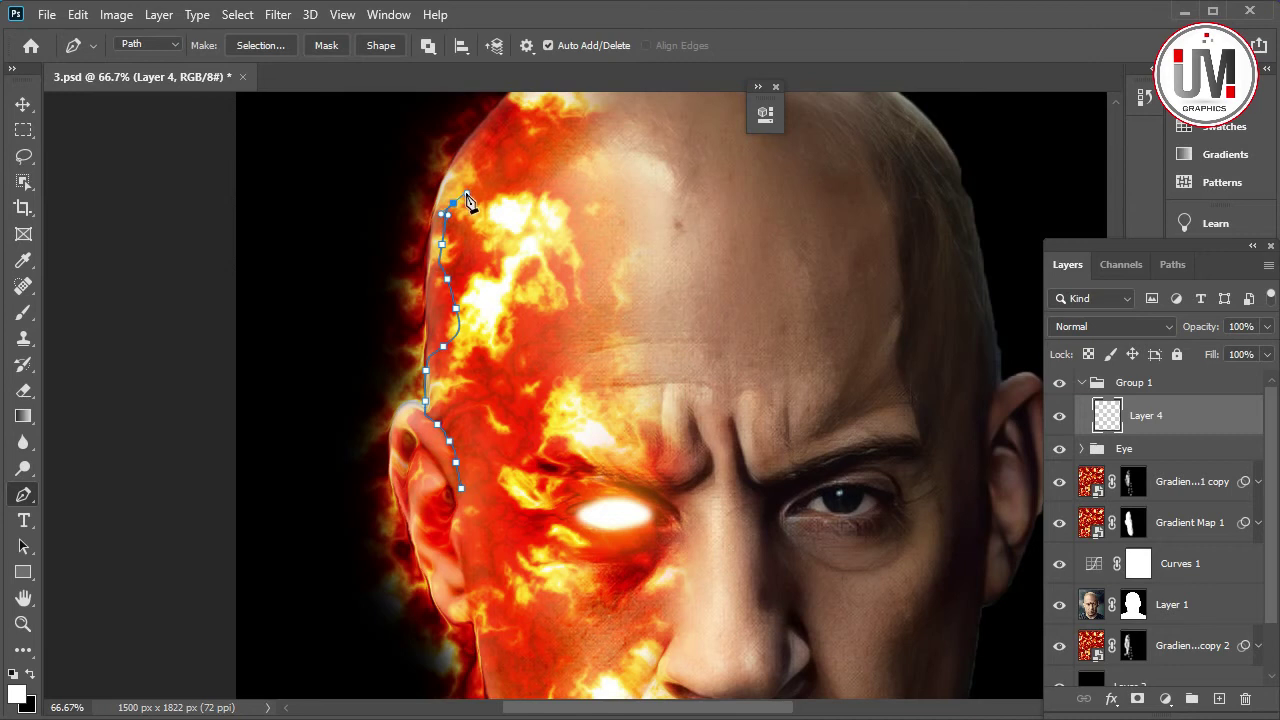
left_click_drag(484, 201, 501, 216)
left_click(281, 16)
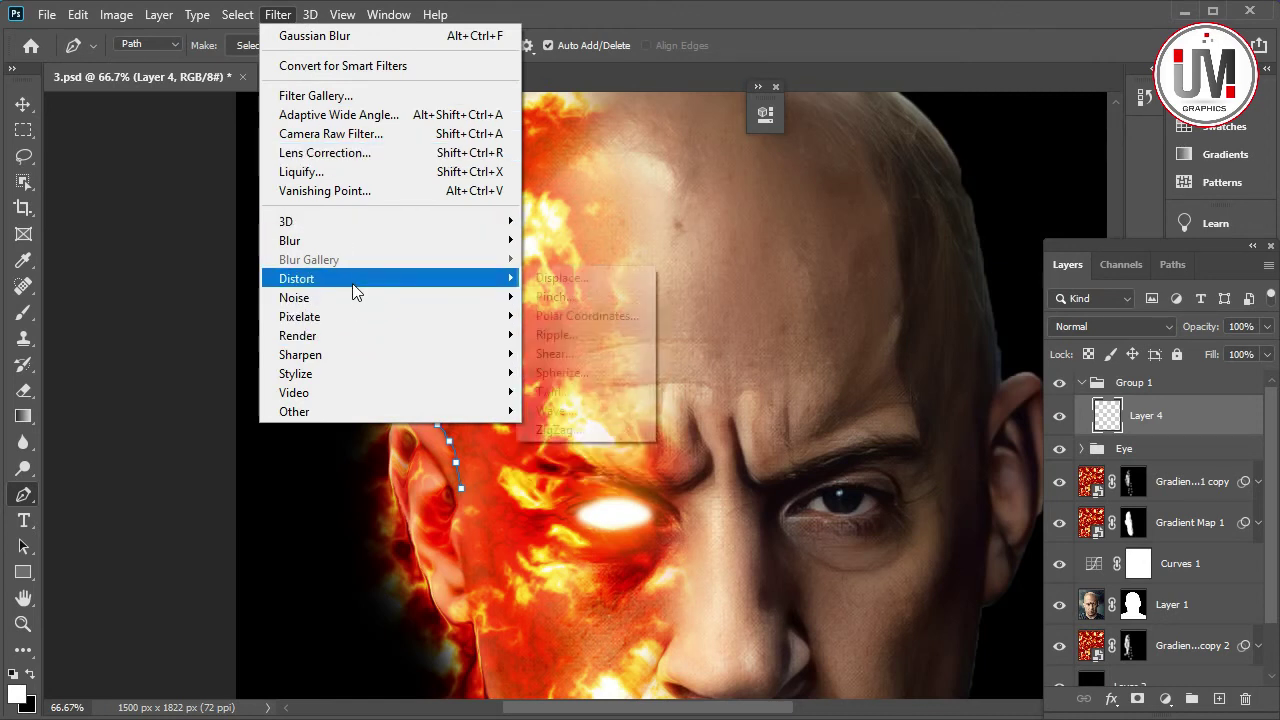
mouse_move(297, 336)
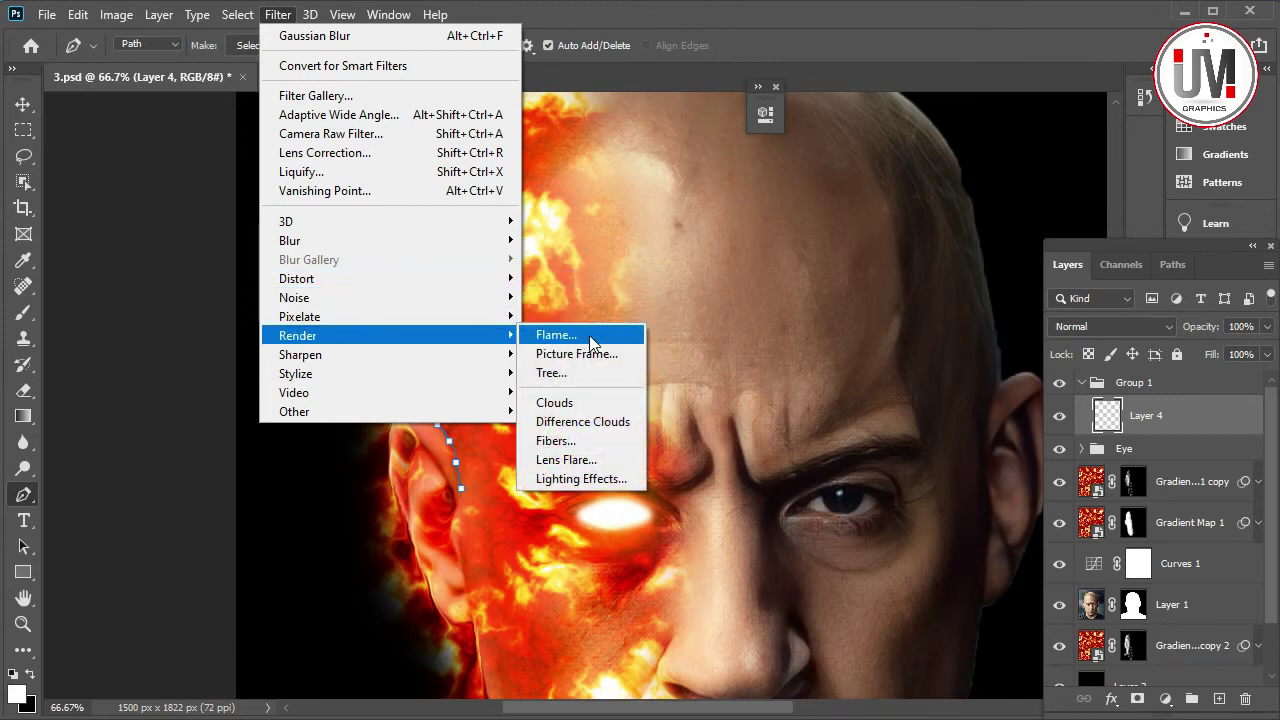
Open the Flame render filter and adjust the flame length, width and interval
left_click(566, 336)
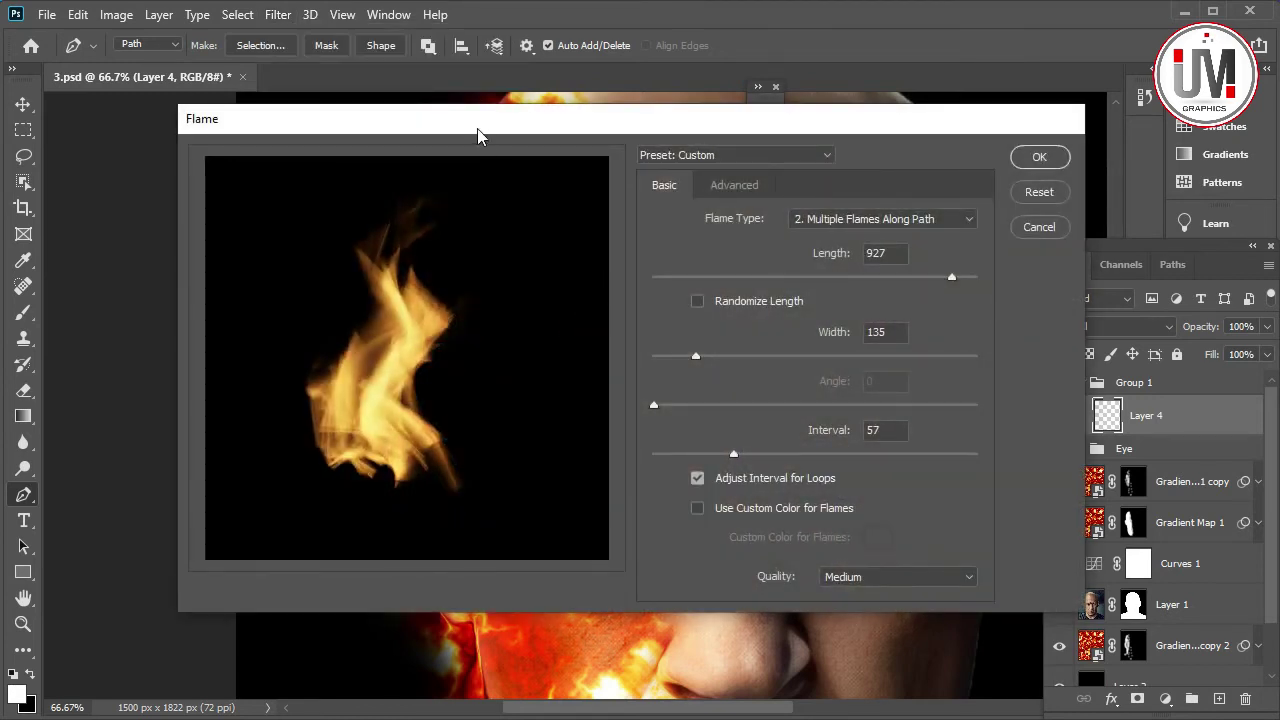
left_click_drag(477, 128, 566, 169)
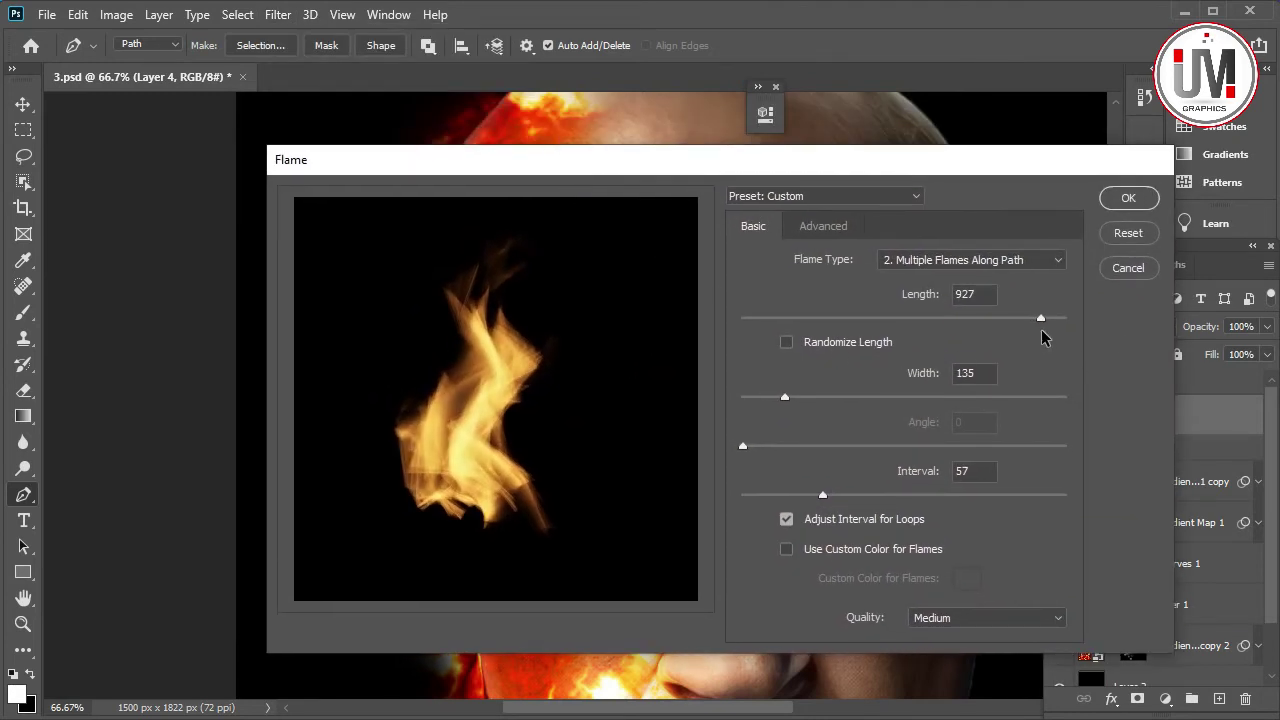
left_click_drag(1041, 320, 1034, 318)
left_click_drag(786, 398, 810, 398)
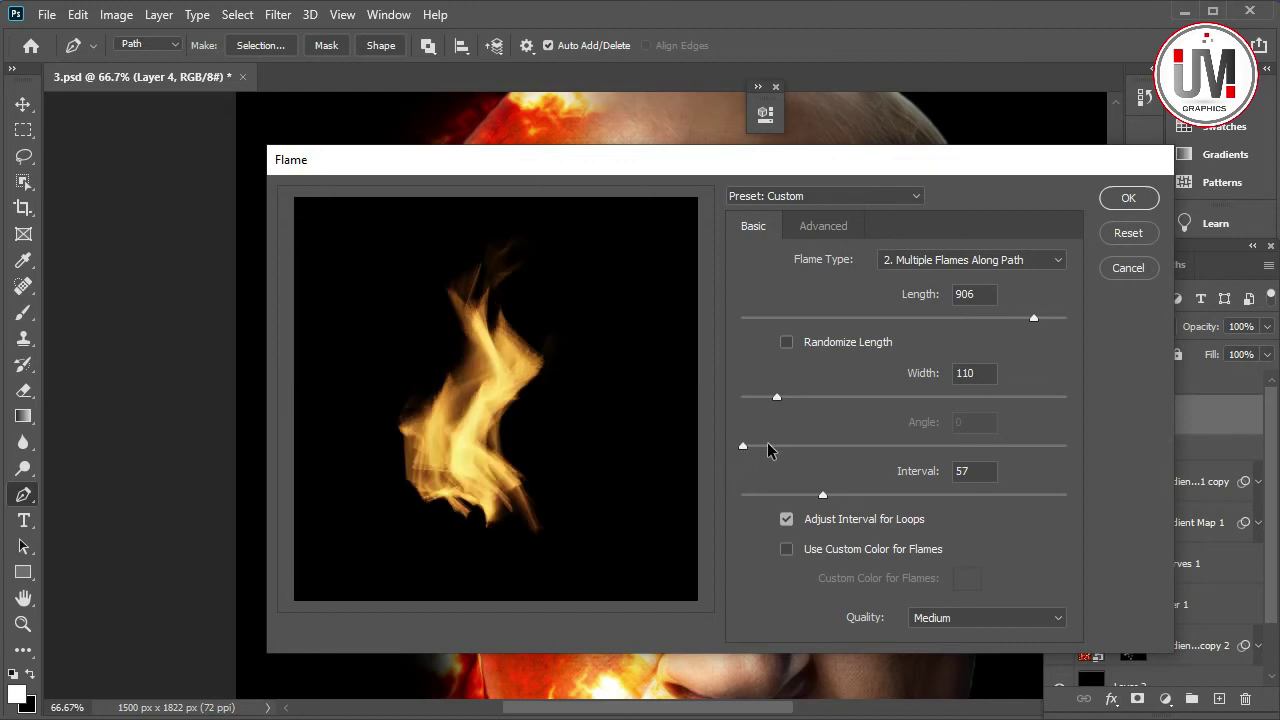
mouse_move(823, 494)
left_mouse_down()
mouse_move(877, 497)
mouse_move(858, 498)
left_mouse_up()
Render Multiple Flames Along Path with Turbulent 55, Jag 33, Opacity 45, 14 lines, Bottom Alignment 36
left_click(907, 262)
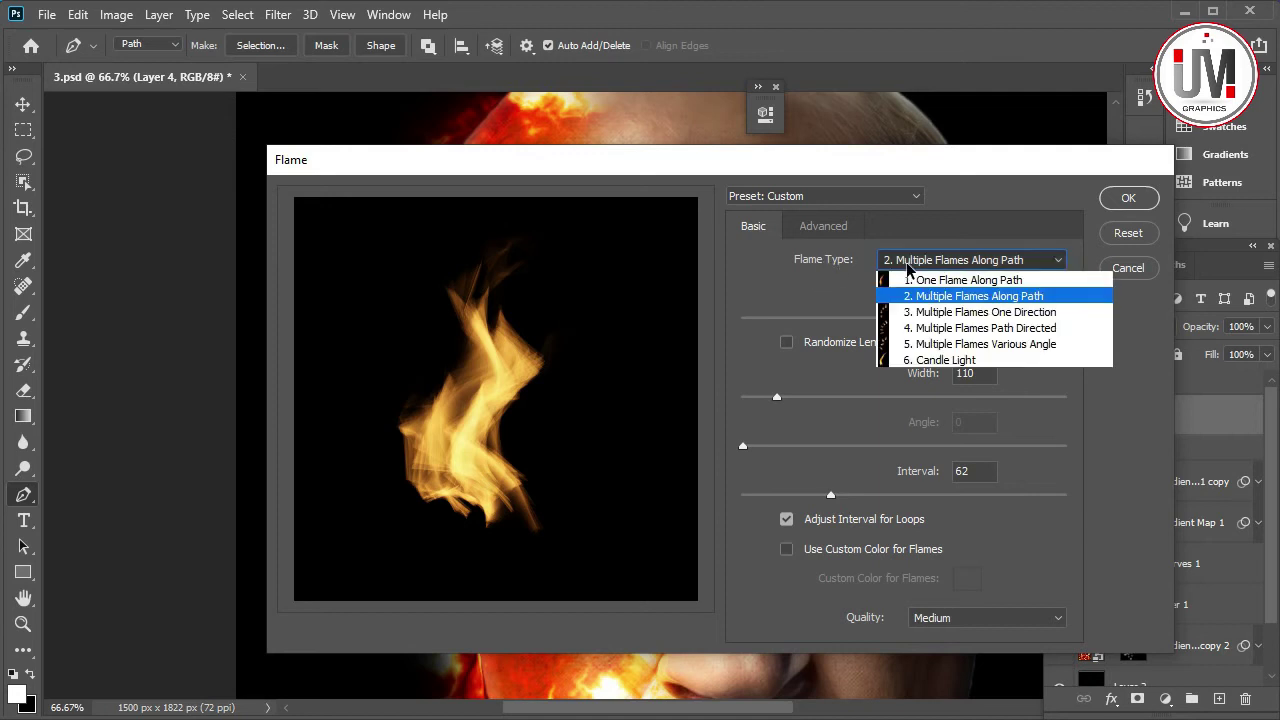
left_click(1015, 296)
left_click(803, 225)
left_click_drag(819, 281, 866, 281)
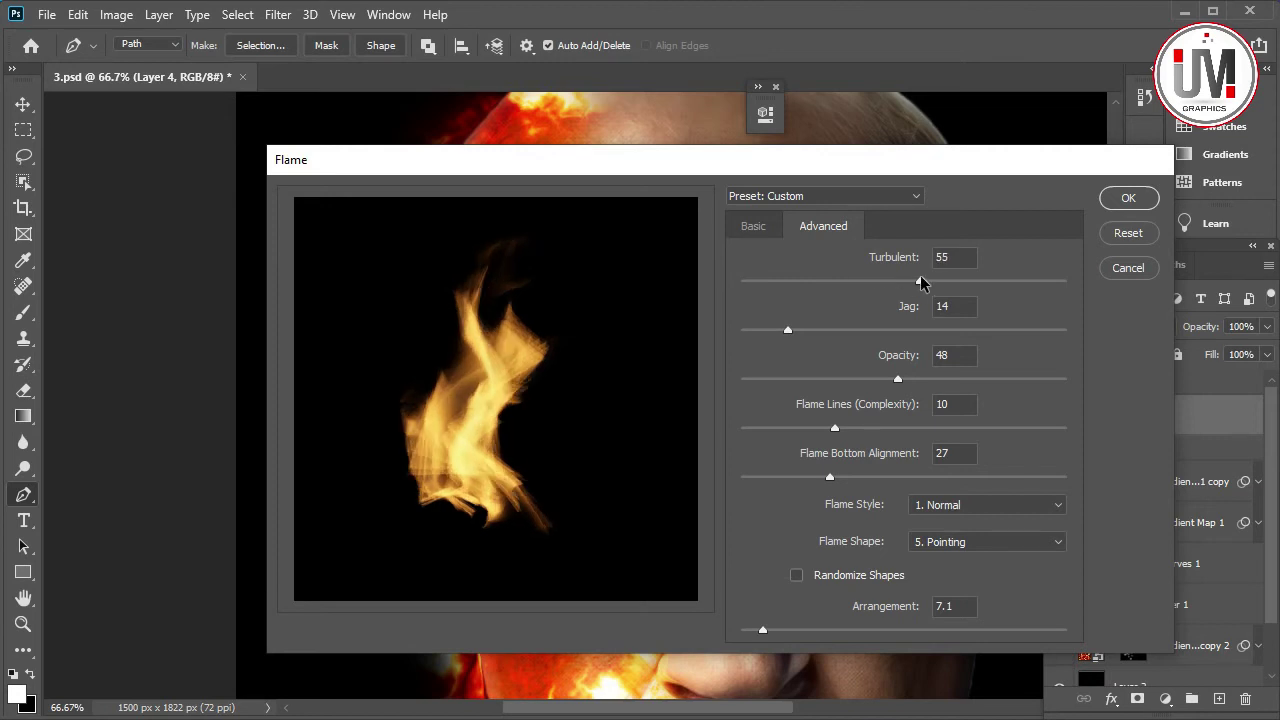
left_click_drag(788, 329, 849, 330)
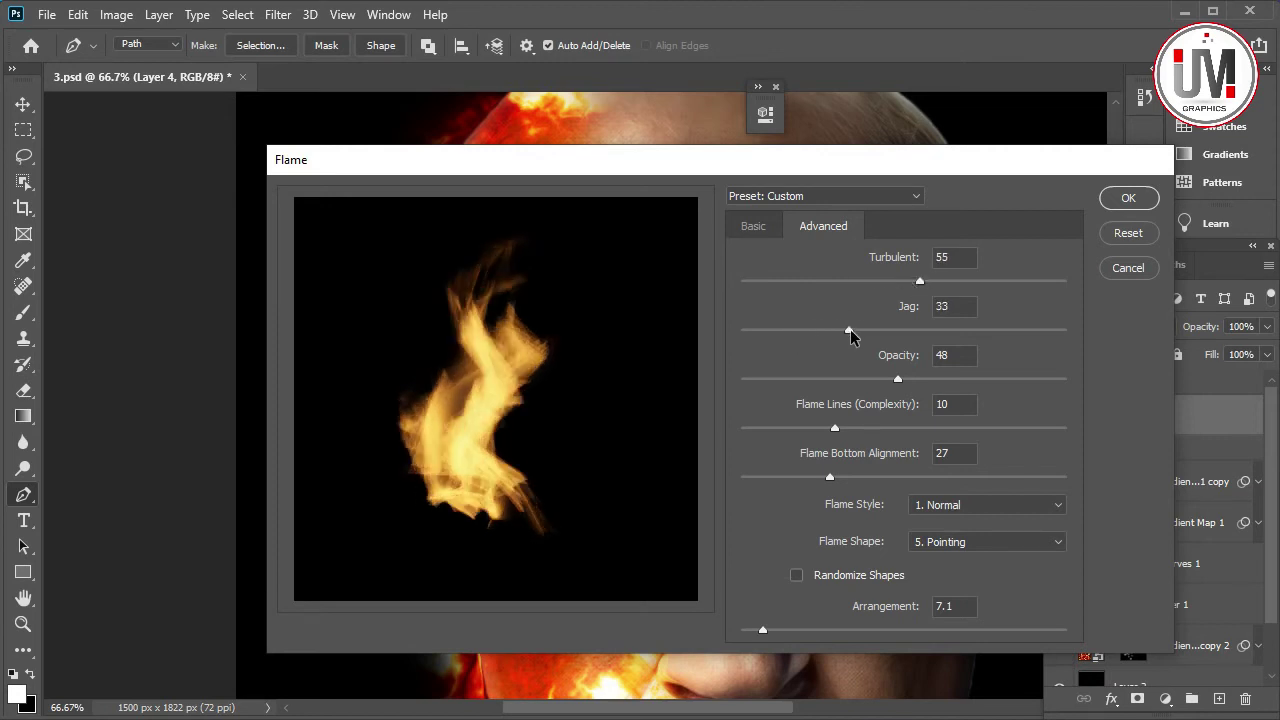
left_click_drag(949, 379, 894, 379)
mouse_move(835, 428)
left_mouse_down()
mouse_move(882, 428)
mouse_move(869, 428)
left_mouse_up()
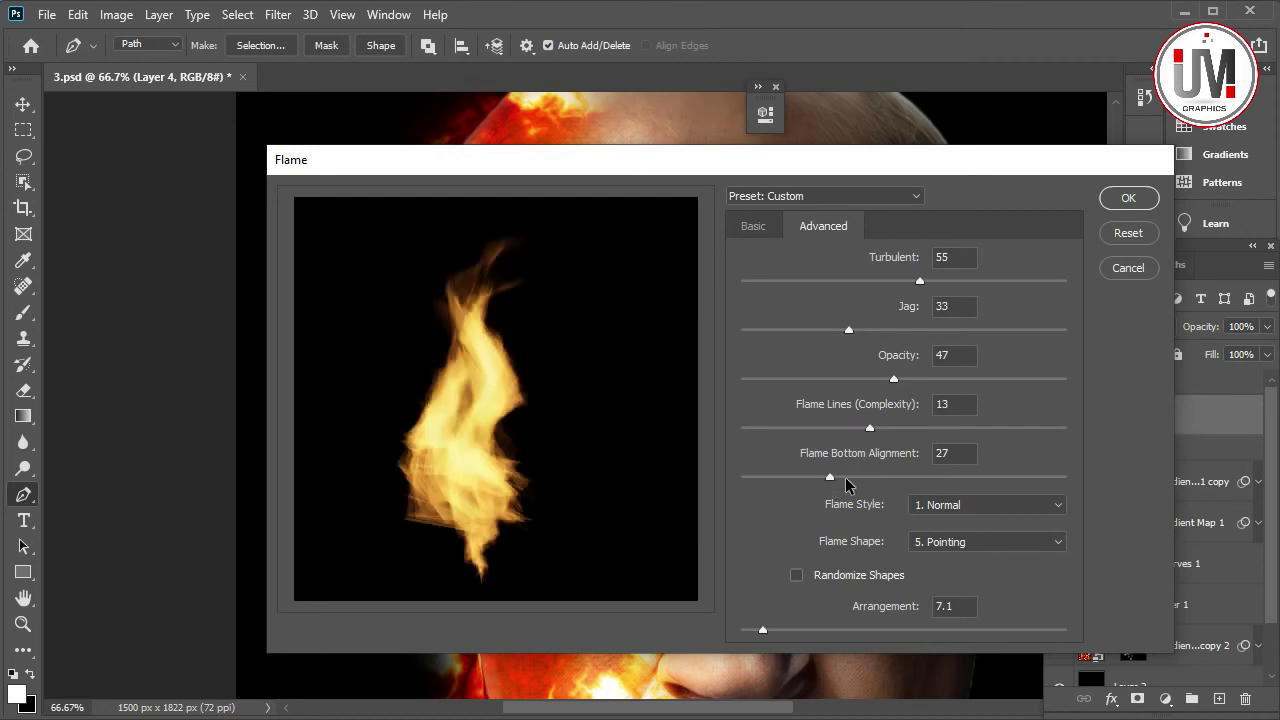
left_click_drag(832, 478, 860, 478)
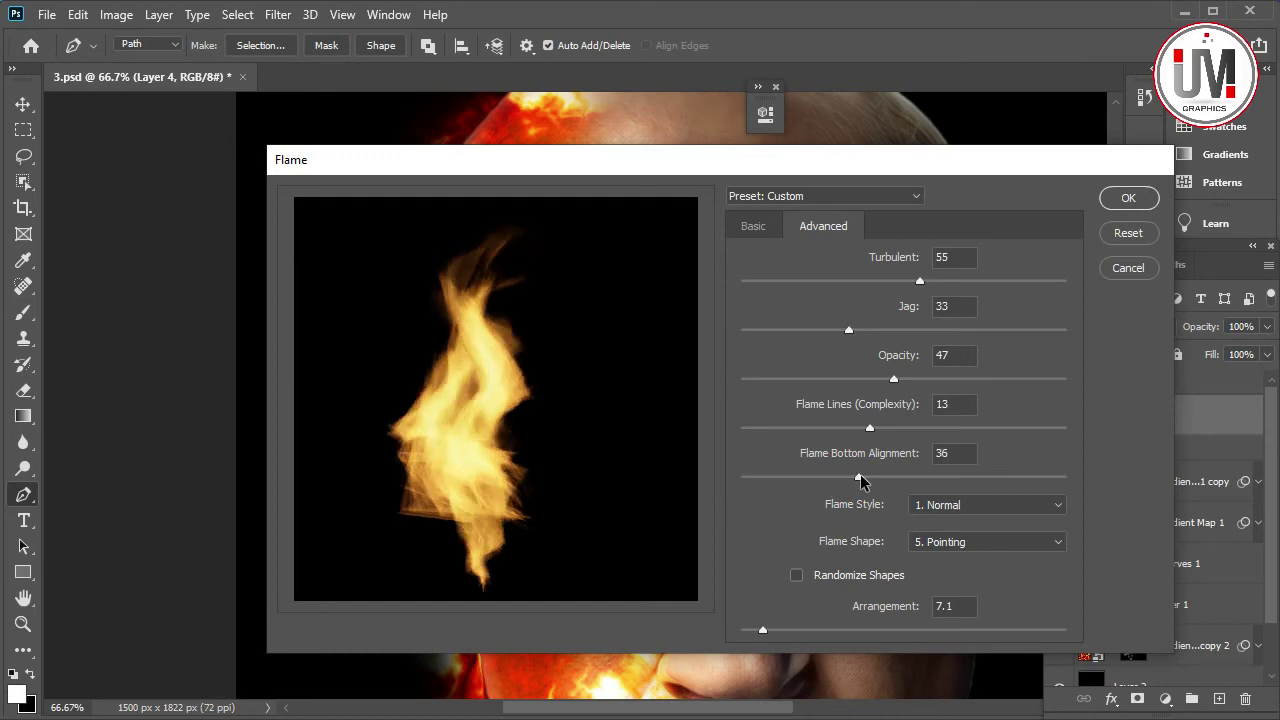
mouse_move(872, 428)
left_mouse_down()
mouse_move(906, 386)
mouse_move(889, 386)
left_mouse_up()
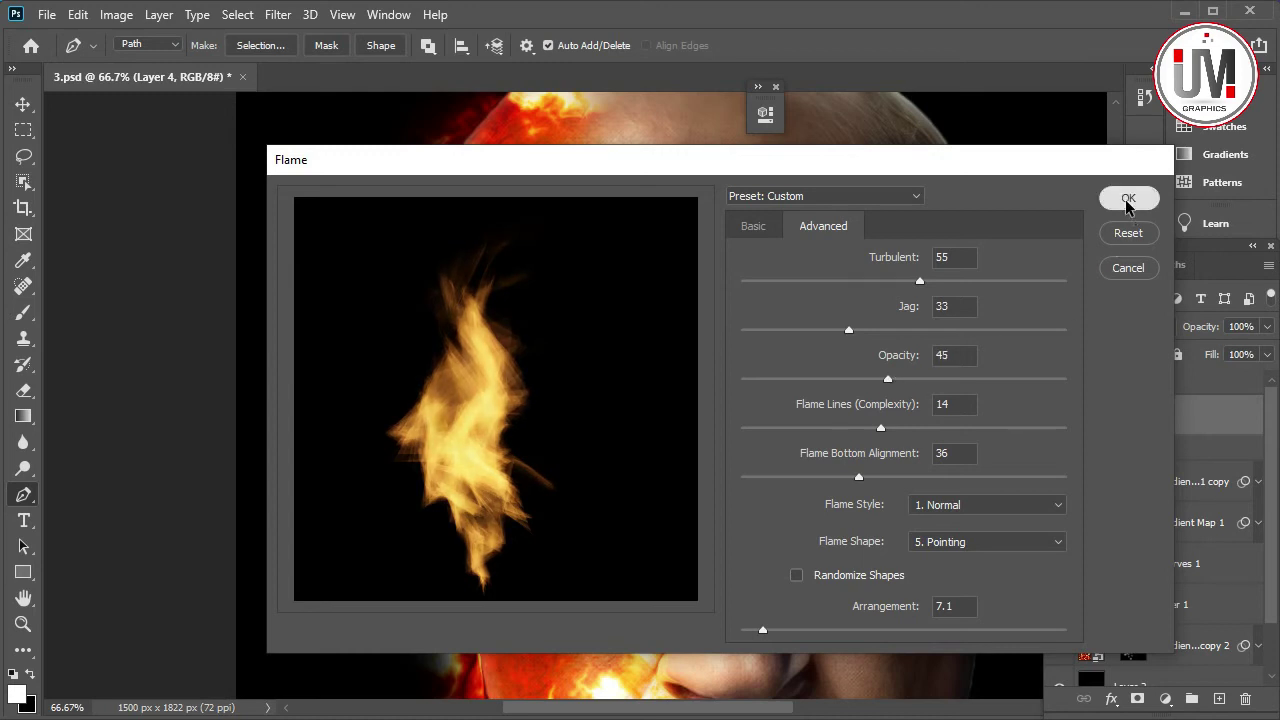
left_click(1127, 199)
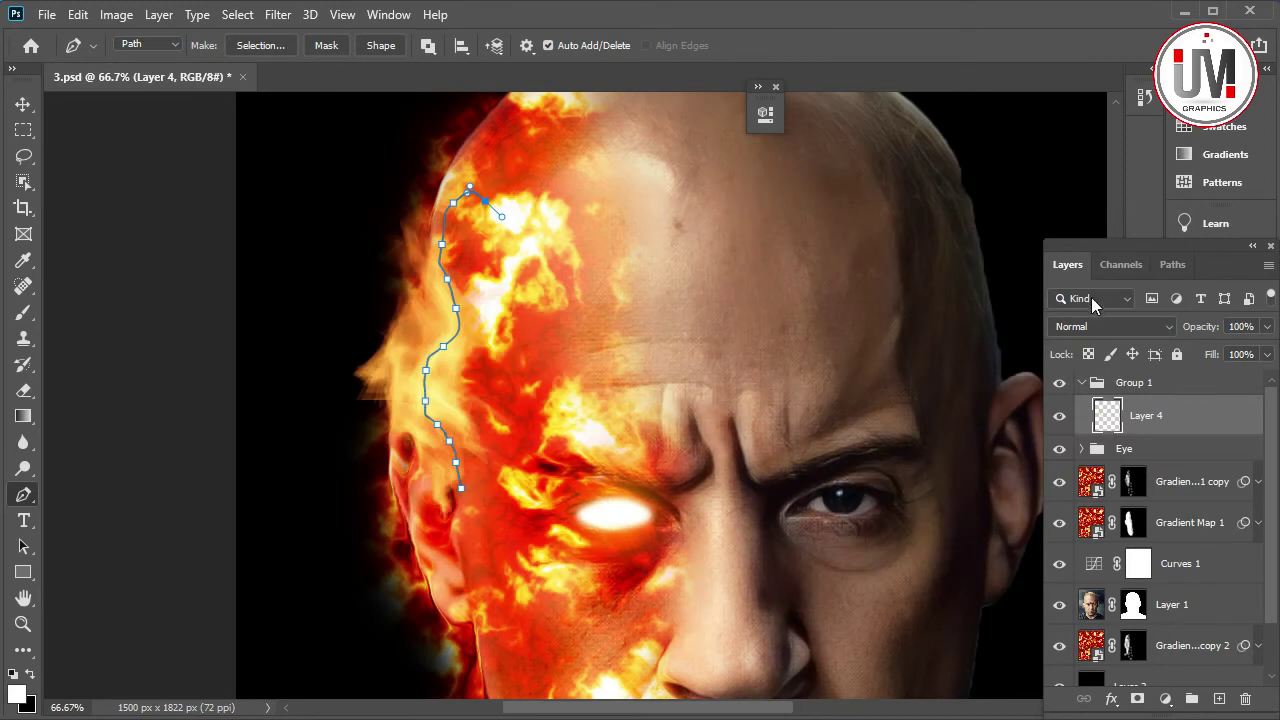
Set Layer 4's flames to Linear Light blending and hide the path outline
left_click(1099, 328)
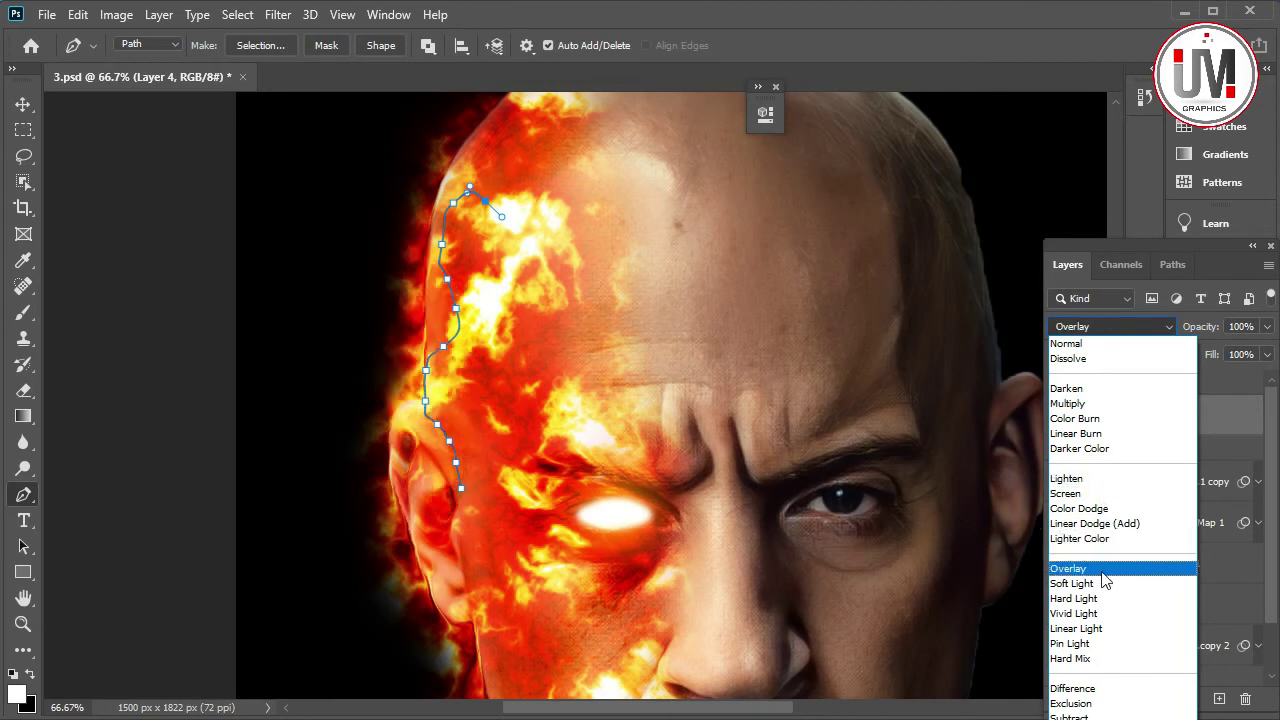
left_click(1105, 628)
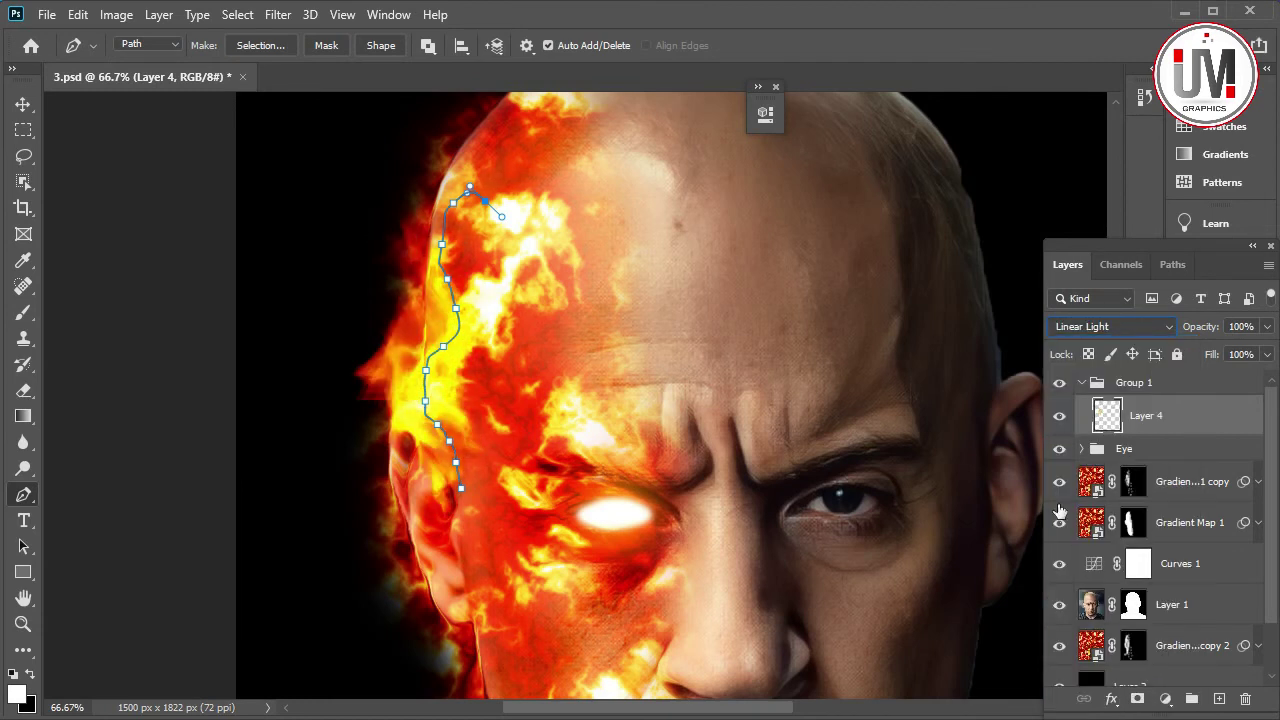
key("ctrl+h")
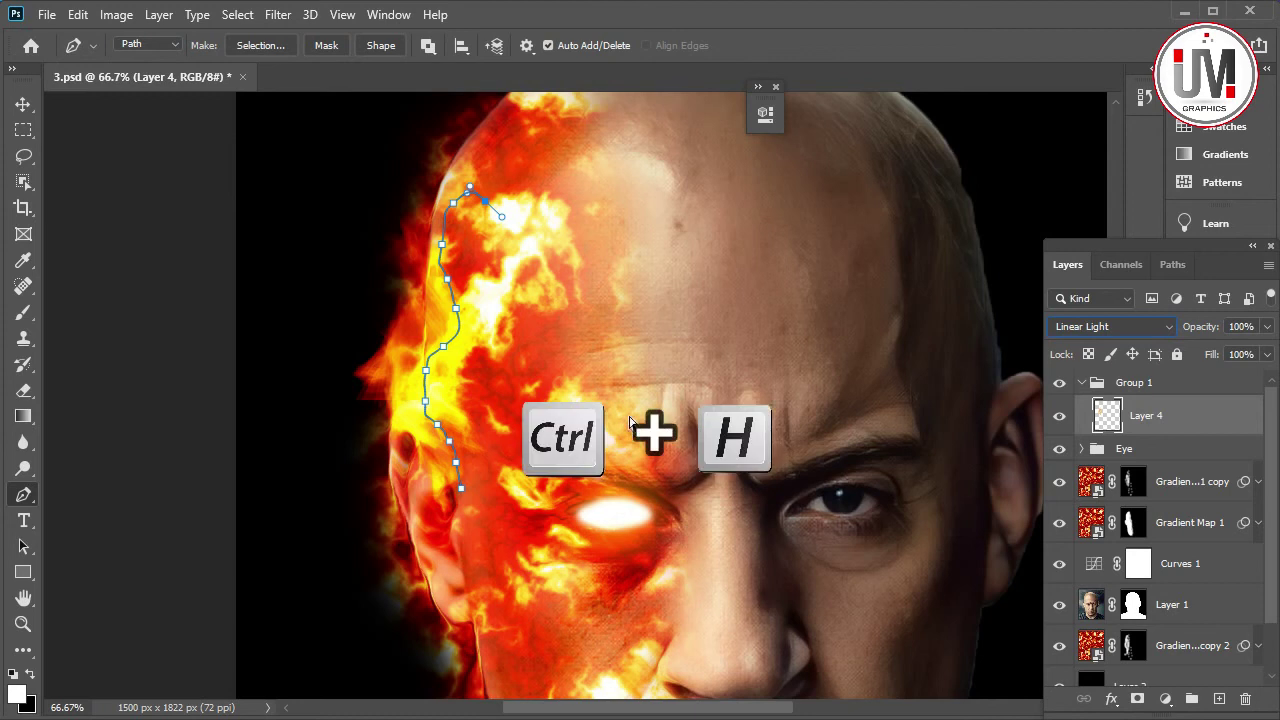
key("ctrl+h")
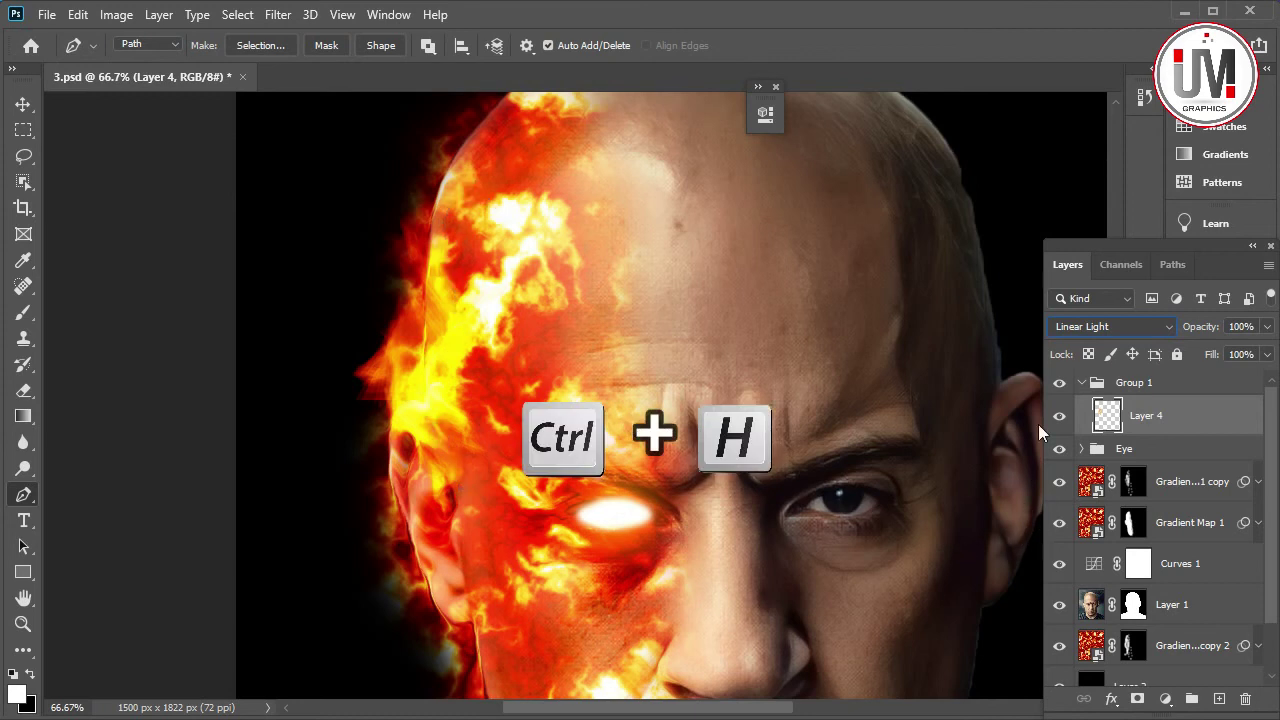
Toggle Layer 4's visibility to compare the flames, then add a new empty layer
left_click(1058, 417)
left_click(1058, 417)
left_click(1058, 417)
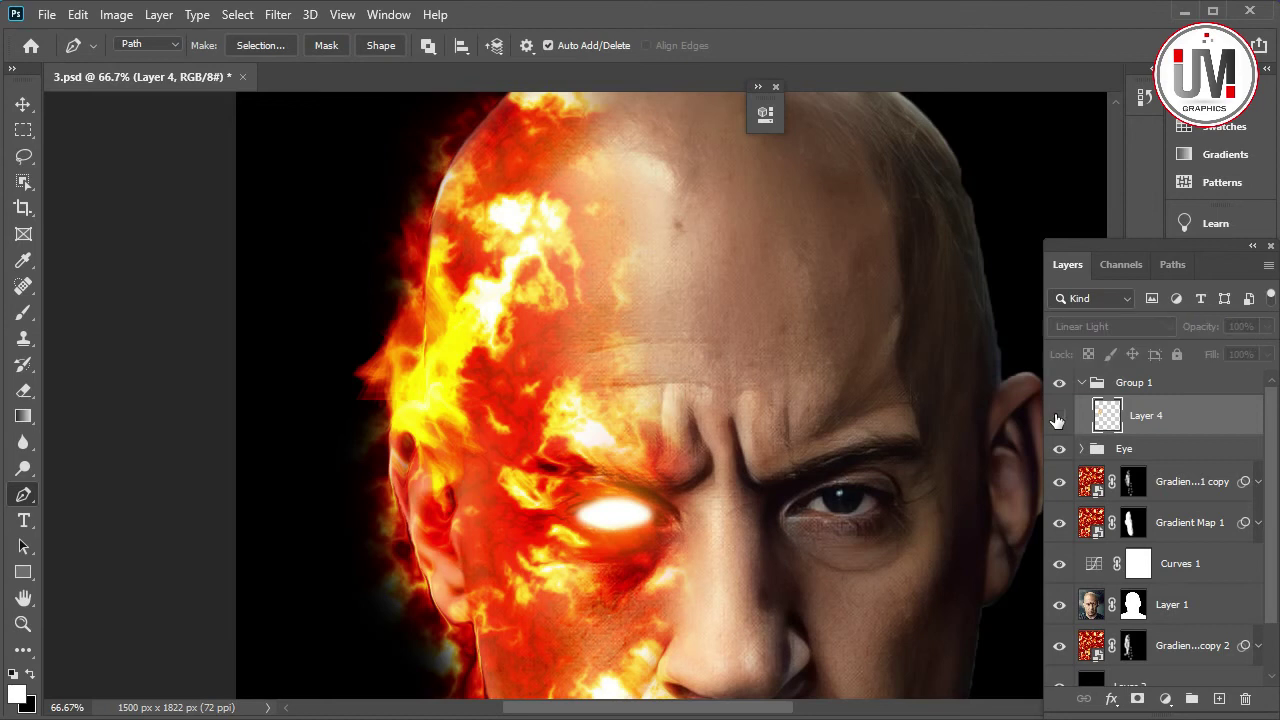
left_click(1058, 417)
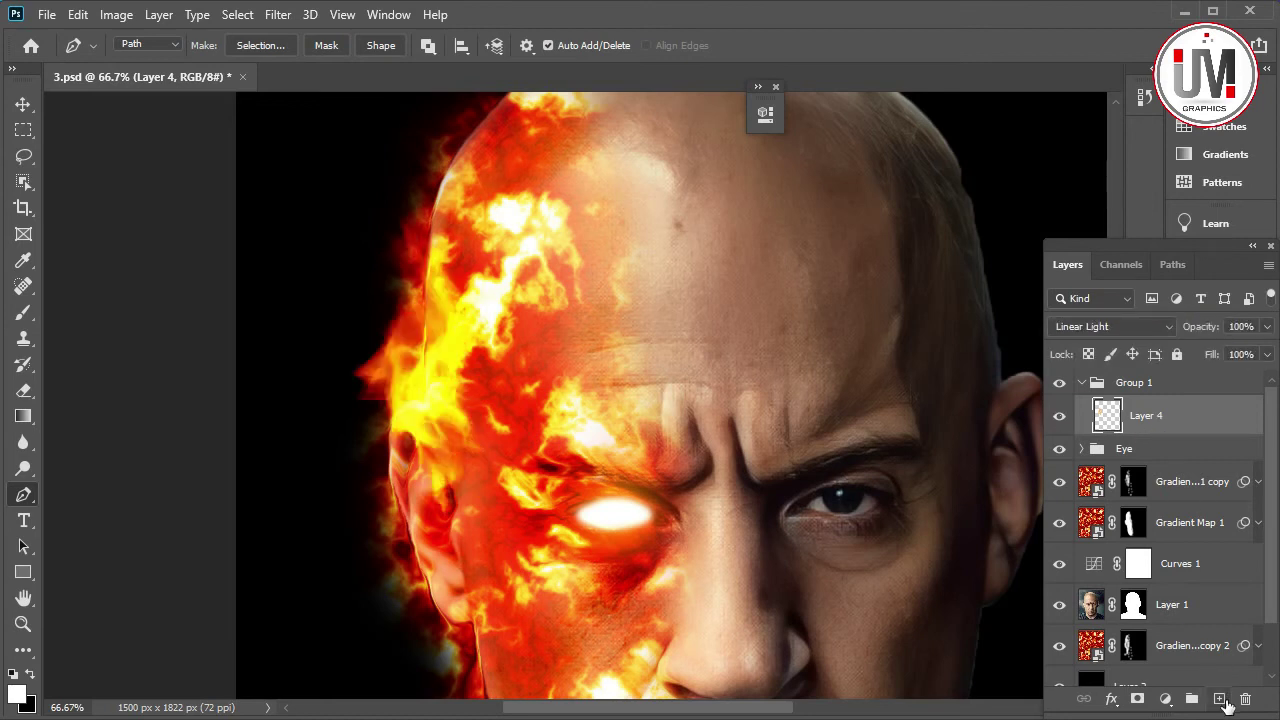
left_click(1222, 700)
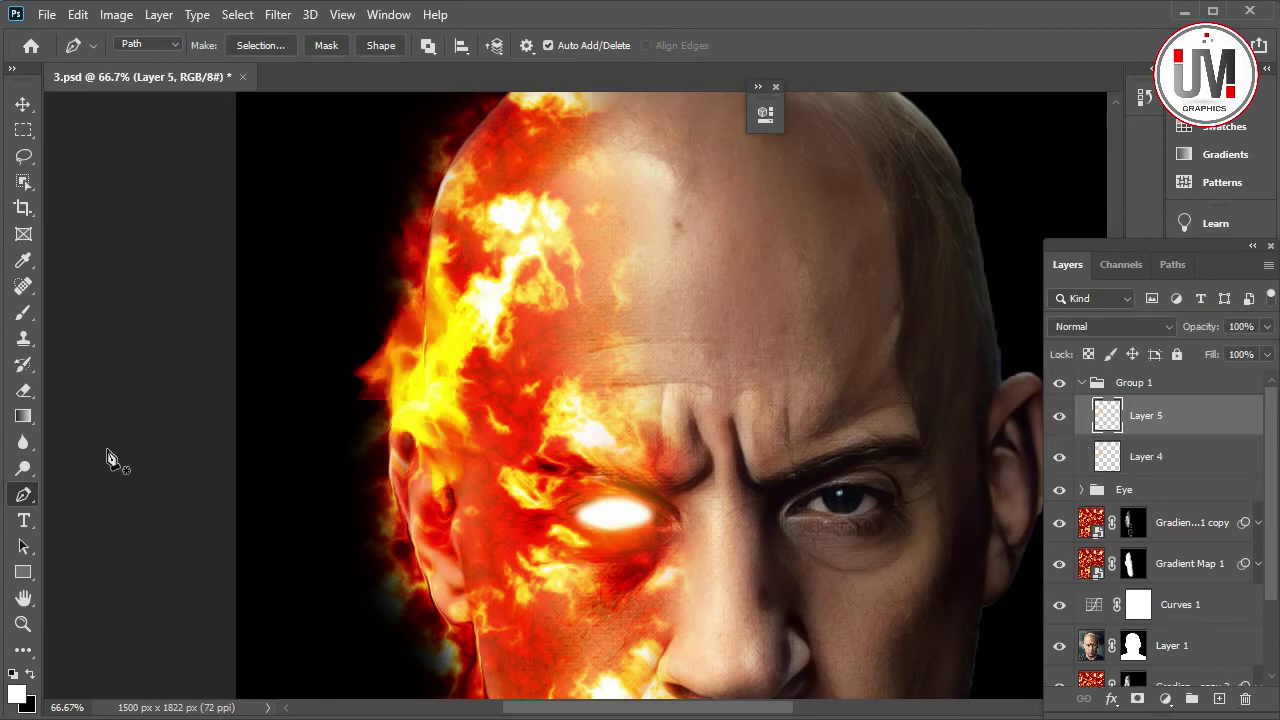
Trace a seven-anchor pen path down the forehead flames, ending in a curved segment
scroll(530, 250, "up", 1)
left_click(512, 148)
left_click(503, 174)
left_click(521, 207)
left_click(528, 237)
left_click(524, 260)
left_click(515, 288)
left_click_drag(510, 320, 502, 335)
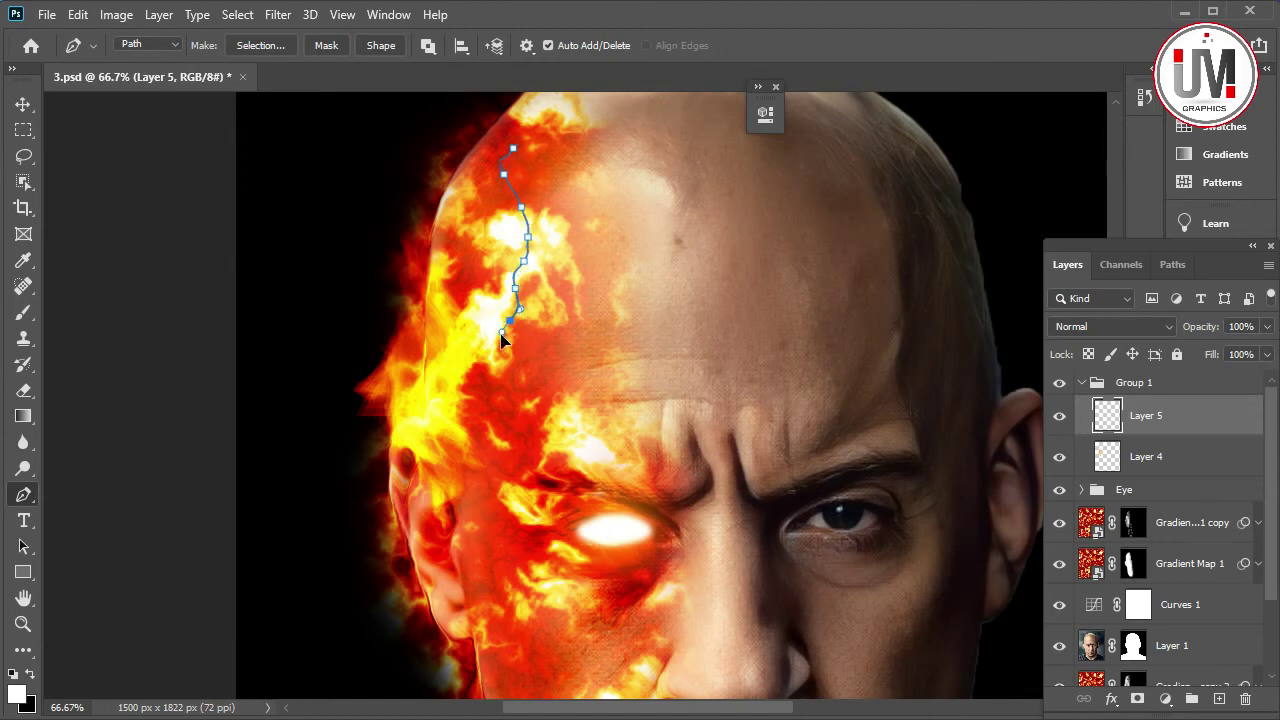
left_click(278, 14)
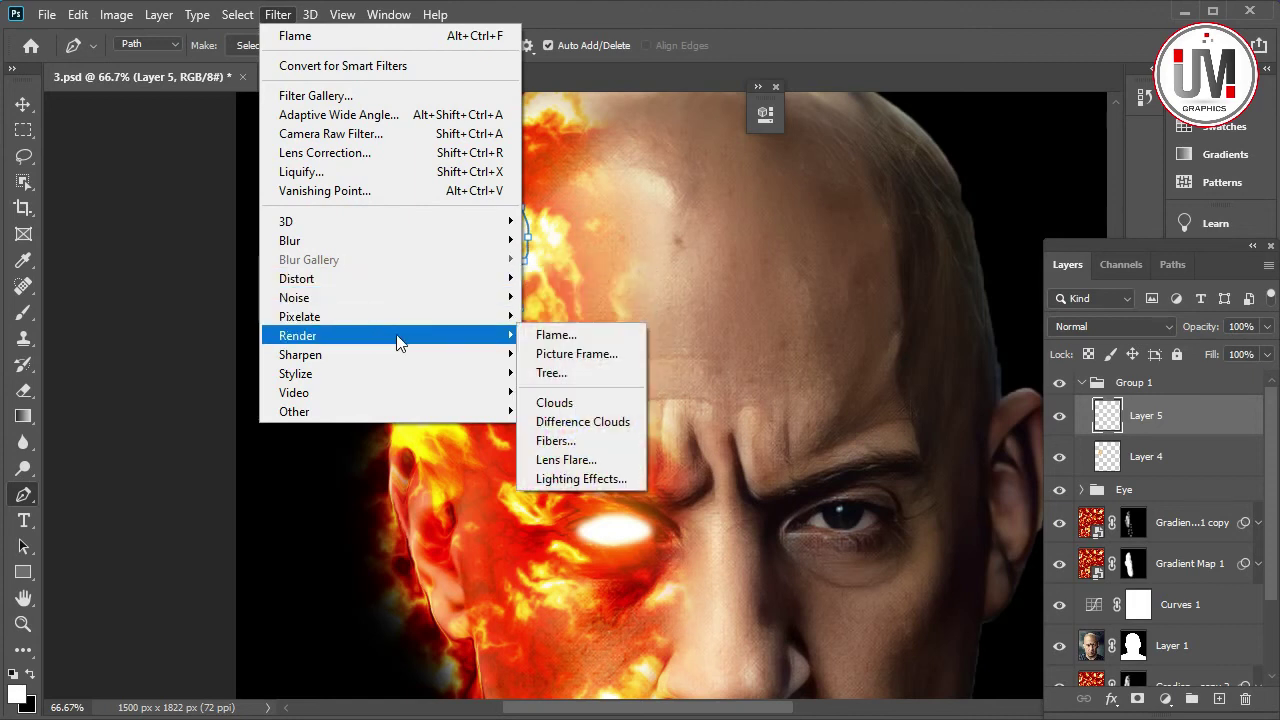
Render Flame along the forehead path with tweaked line complexity and lower bottom alignment
mouse_move(298, 336)
left_click(599, 334)
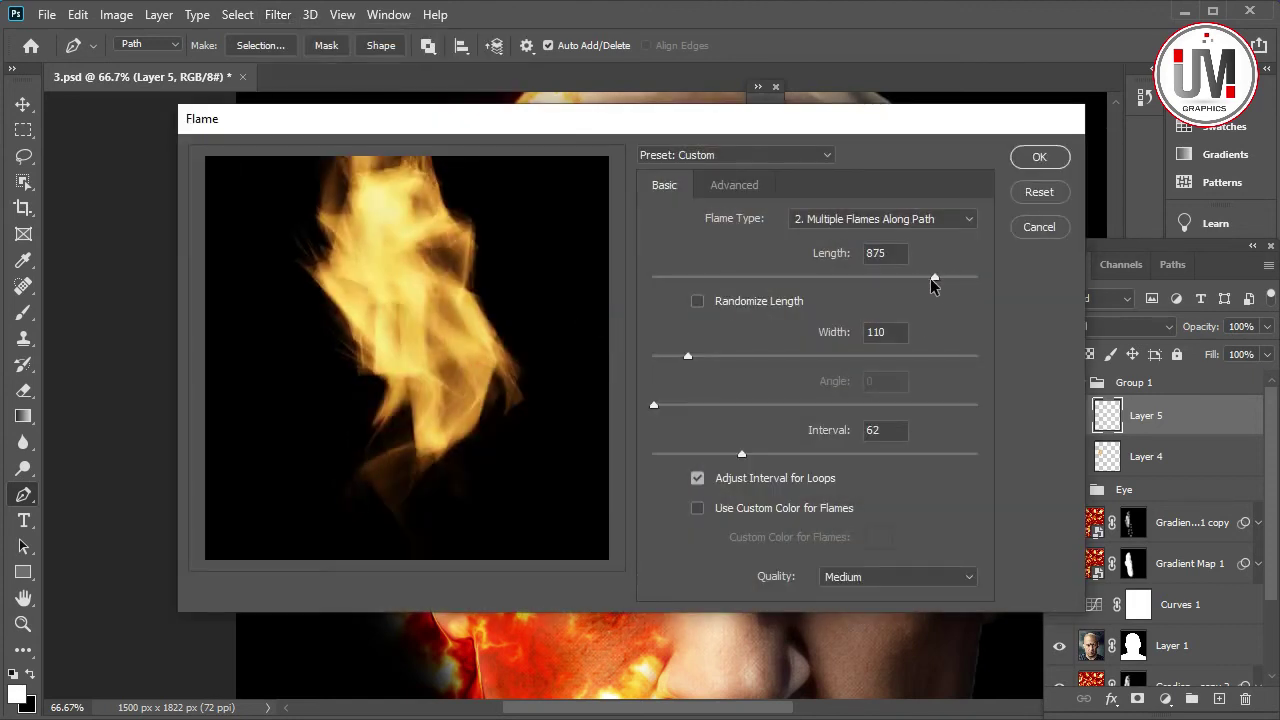
left_click(728, 185)
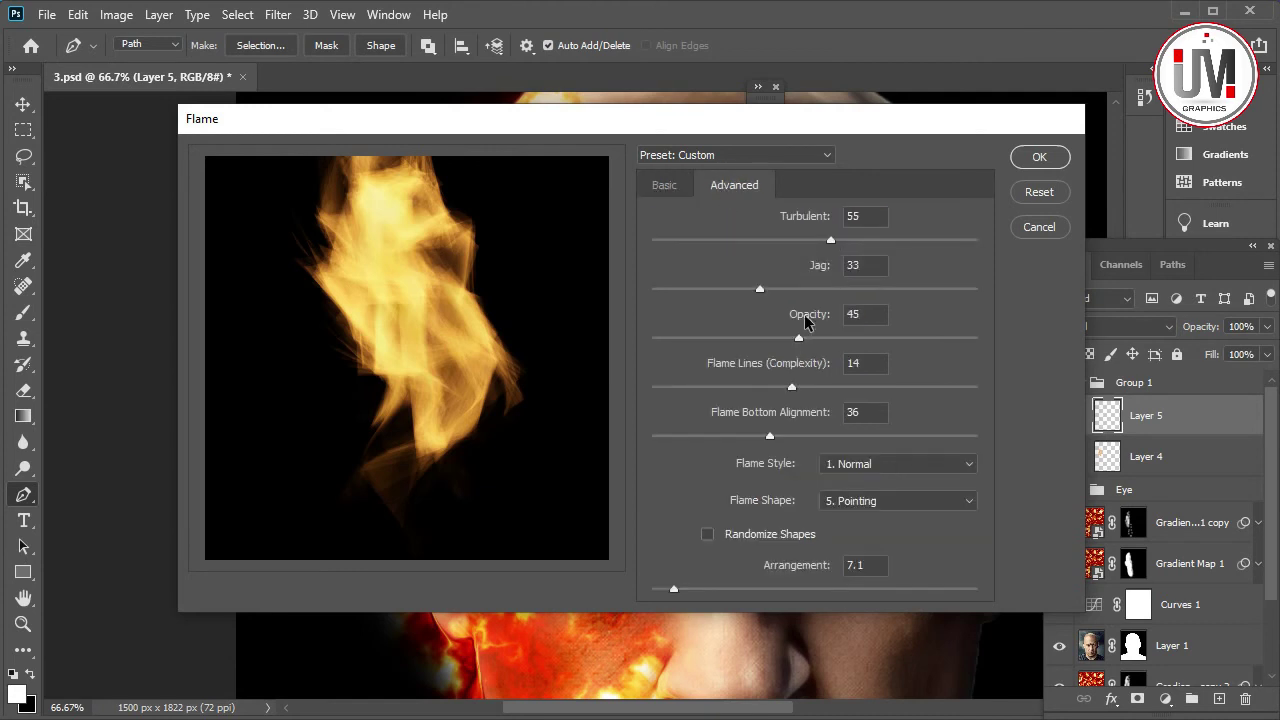
mouse_move(782, 388)
left_mouse_down()
mouse_move(770, 385)
mouse_move(792, 386)
left_mouse_up()
left_click_drag(770, 437, 738, 436)
left_click(1037, 158)
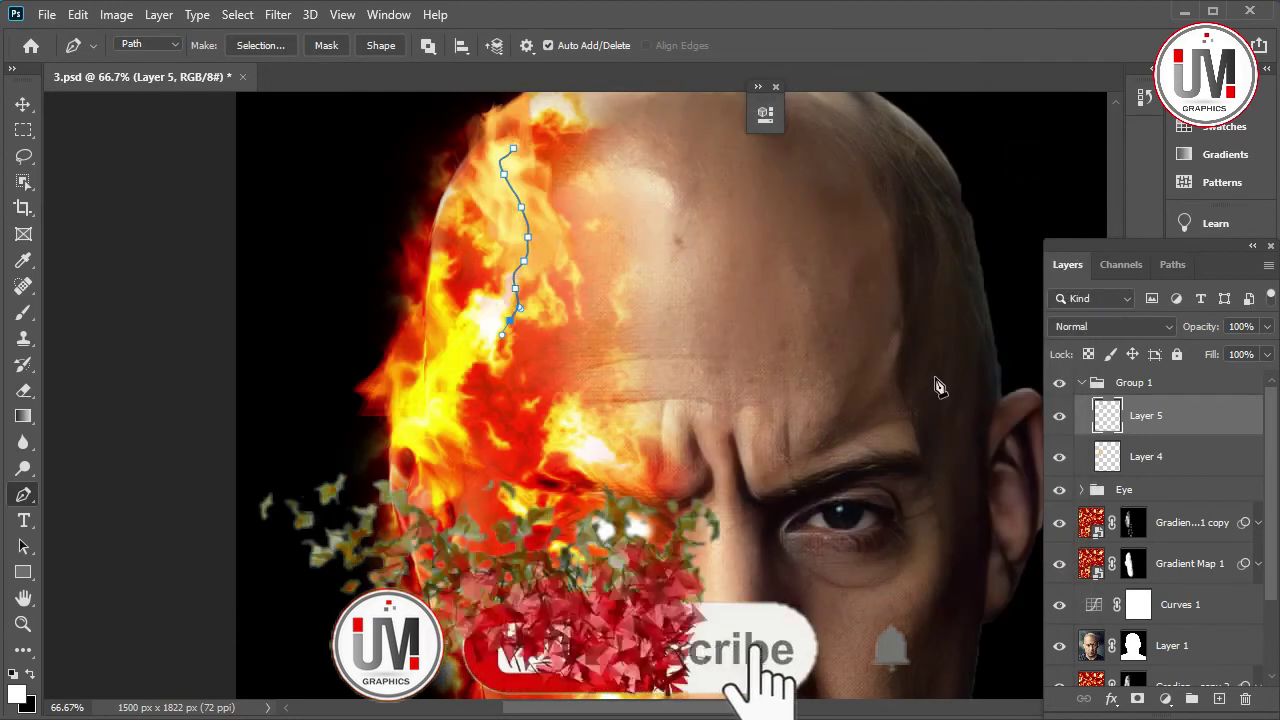
Blend the forehead flames in Vivid Light, compare with them hidden, and hide the path
left_click(1122, 328)
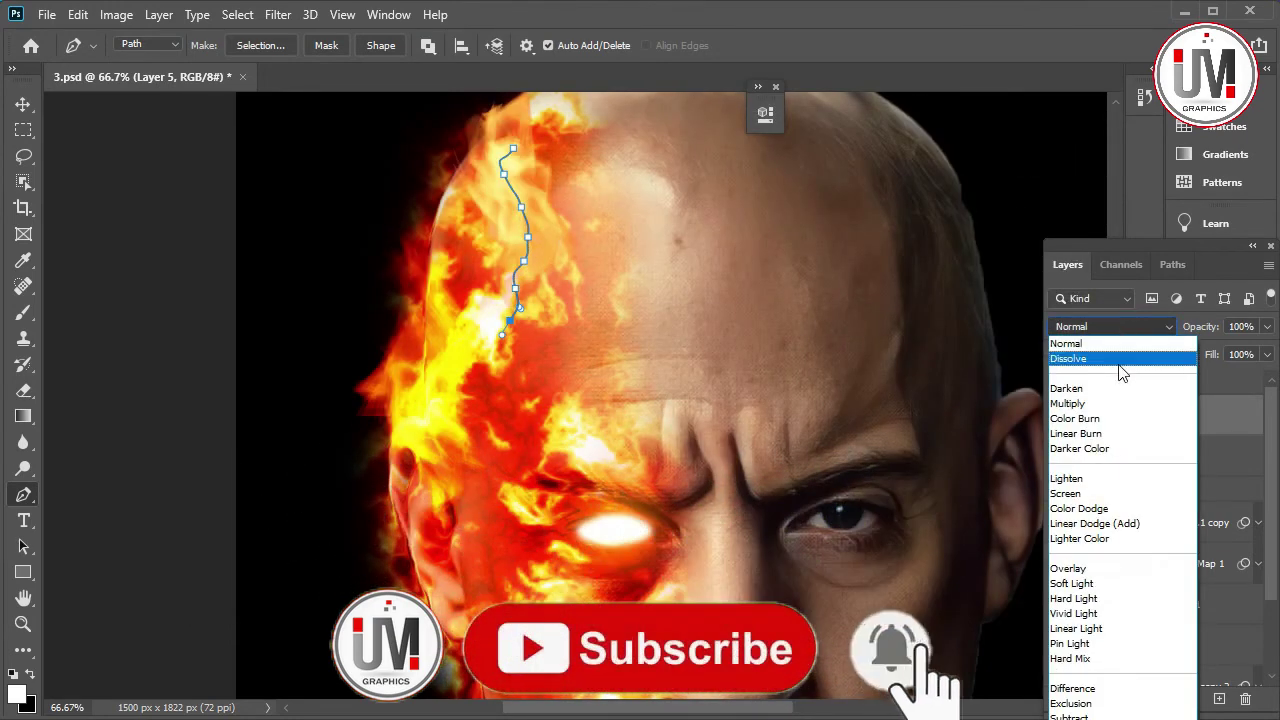
left_click(1100, 613)
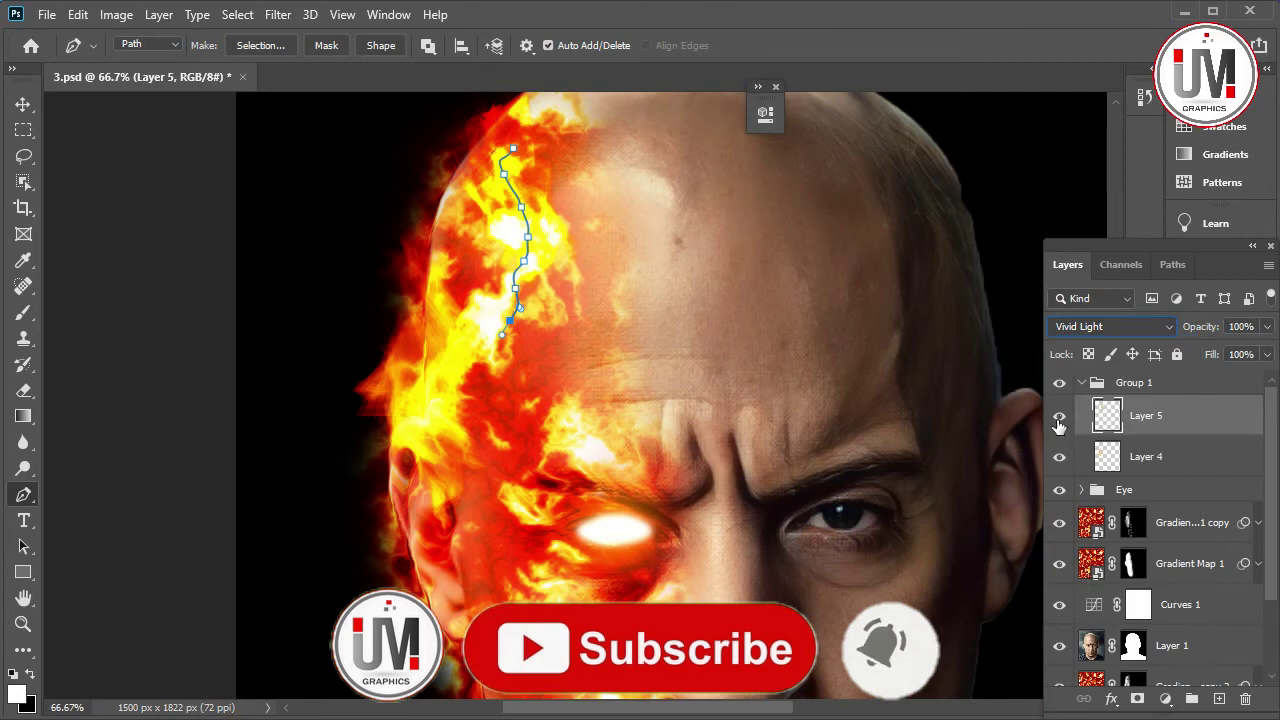
left_click(1059, 418)
left_click(1059, 418)
scroll(540, 362, "down", 2)
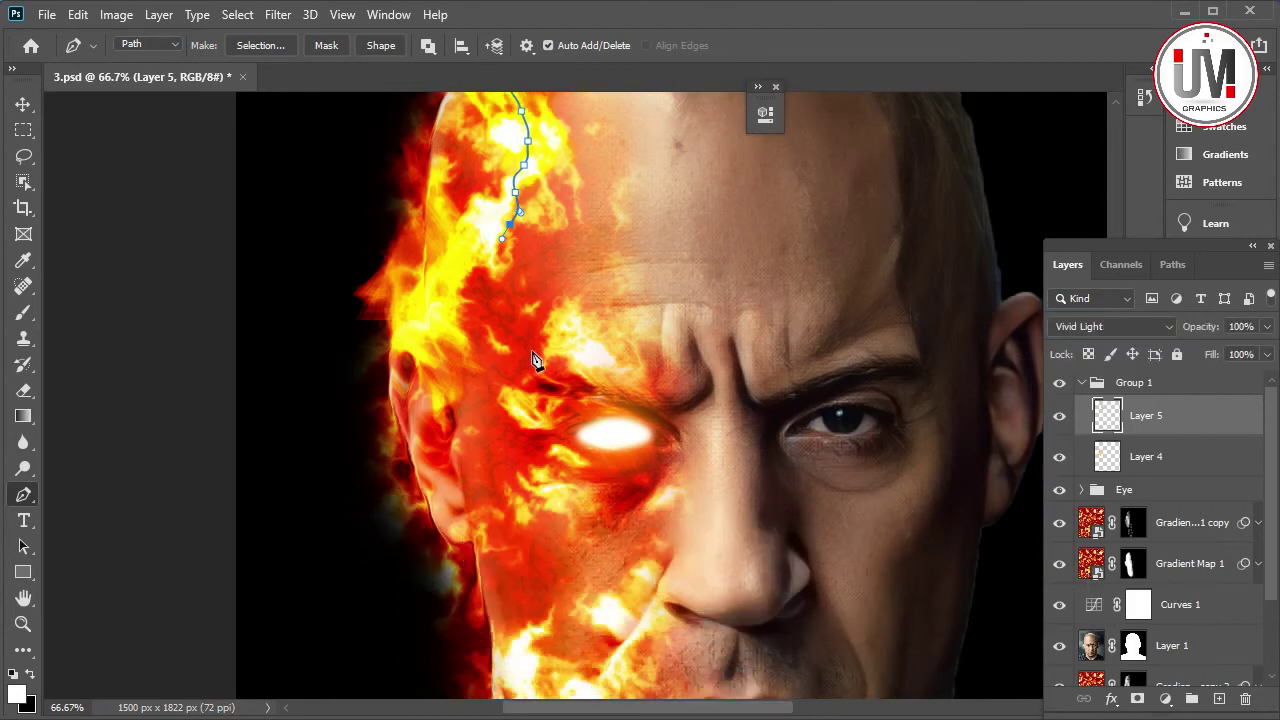
key("Escape")
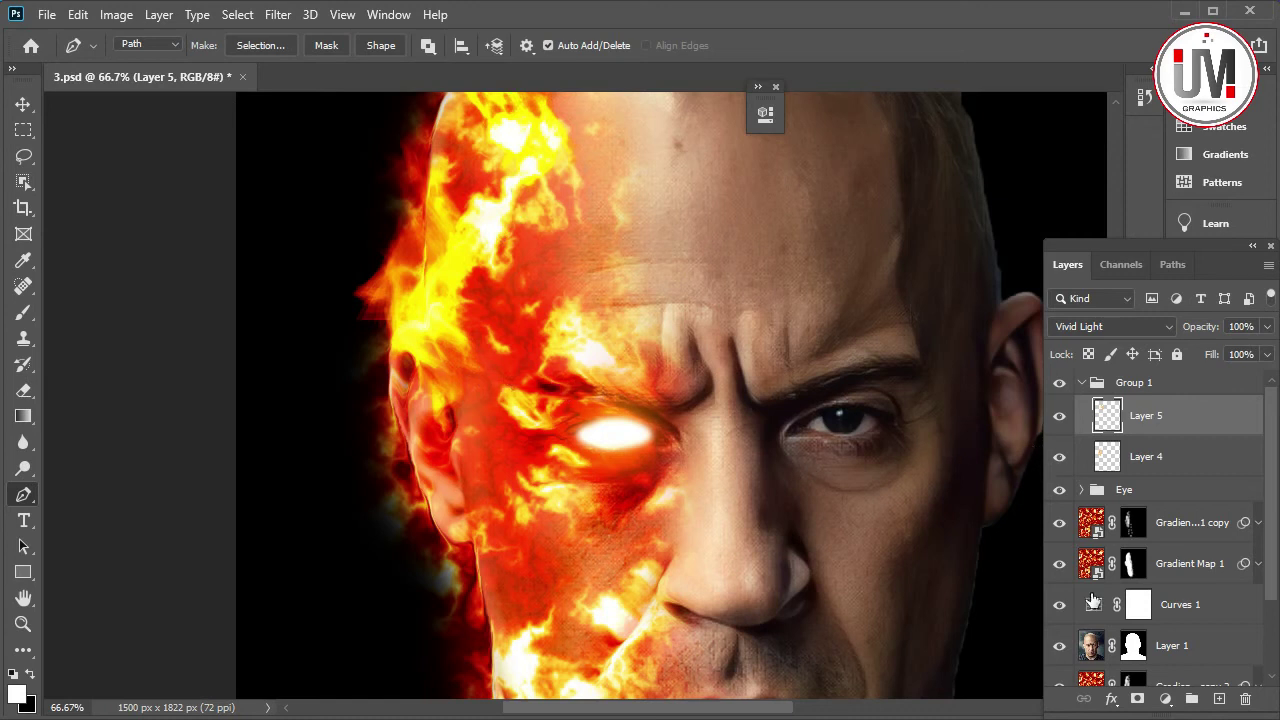
Add Layer 6 and pen a path curving down from beside the glowing eye
left_click(1219, 698)
scroll(666, 480, "down", 2)
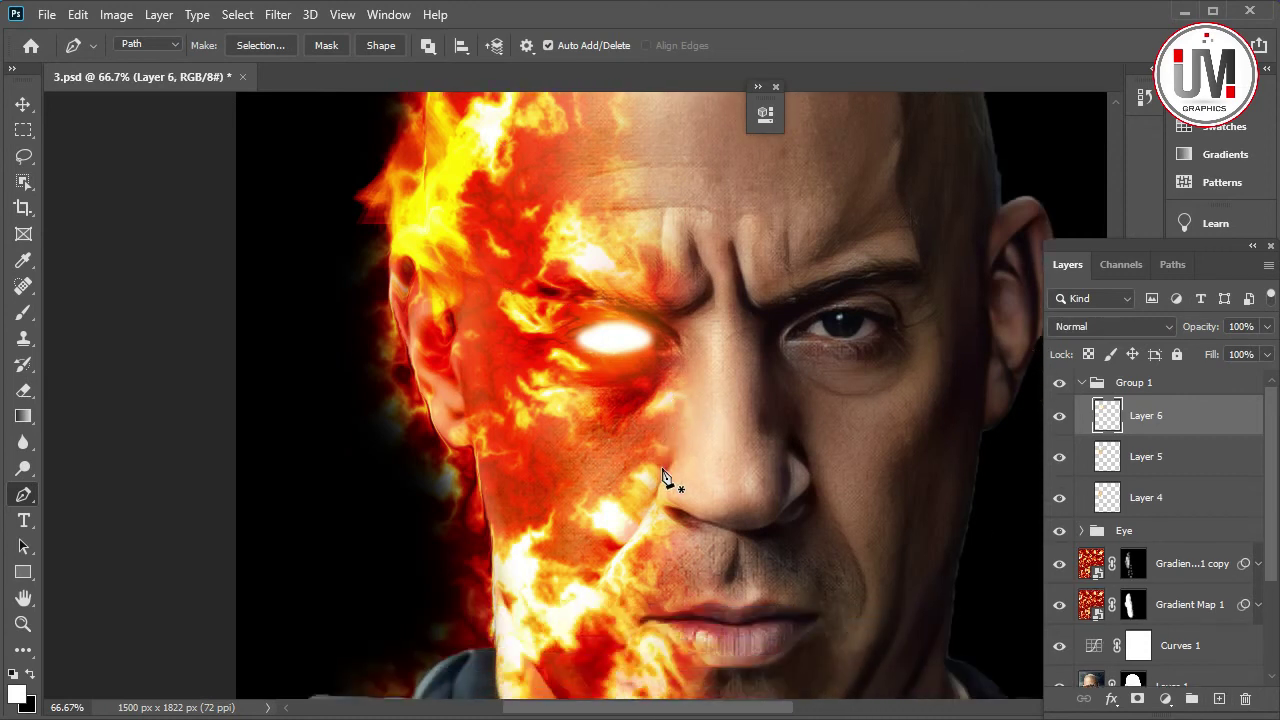
scroll(666, 480, "down", 2)
scroll(560, 380, "up", 1)
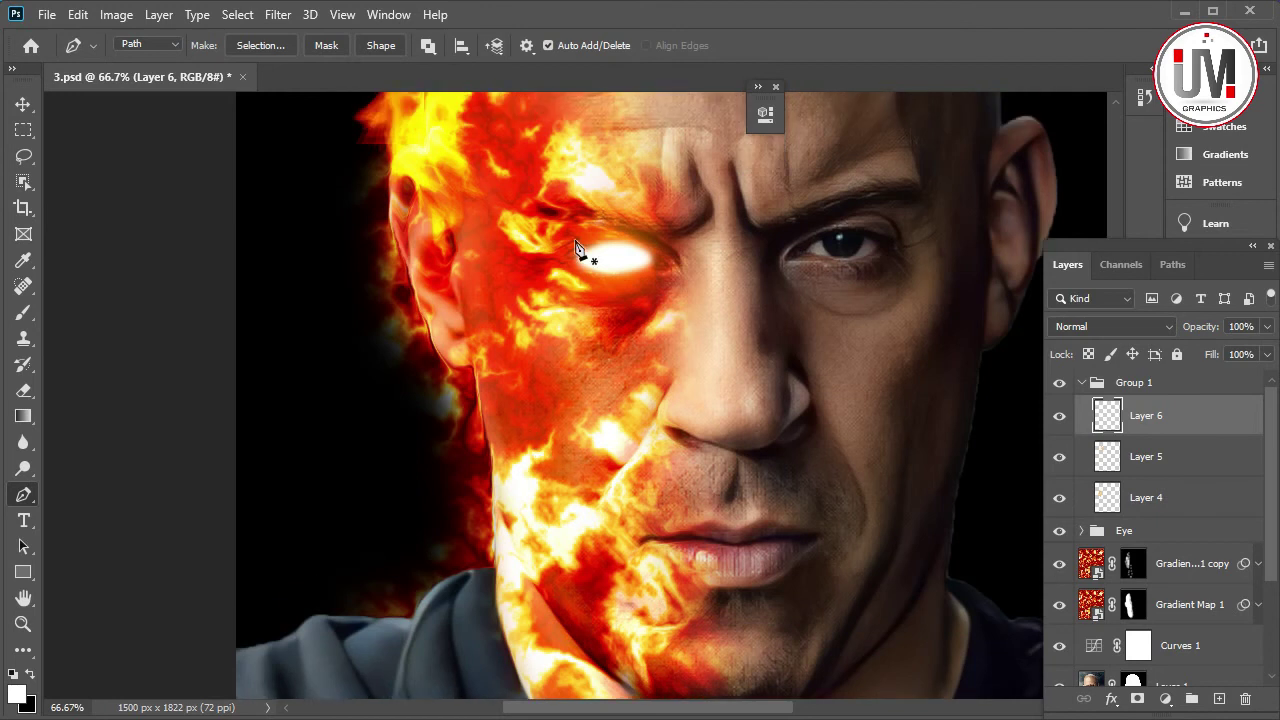
left_click_drag(578, 288, 589, 300)
left_click_drag(572, 380, 571, 374)
Render Flame on the under-eye path: length shortened to 827, opacity 37, jag 29, bottom alignment 27
left_click(278, 15)
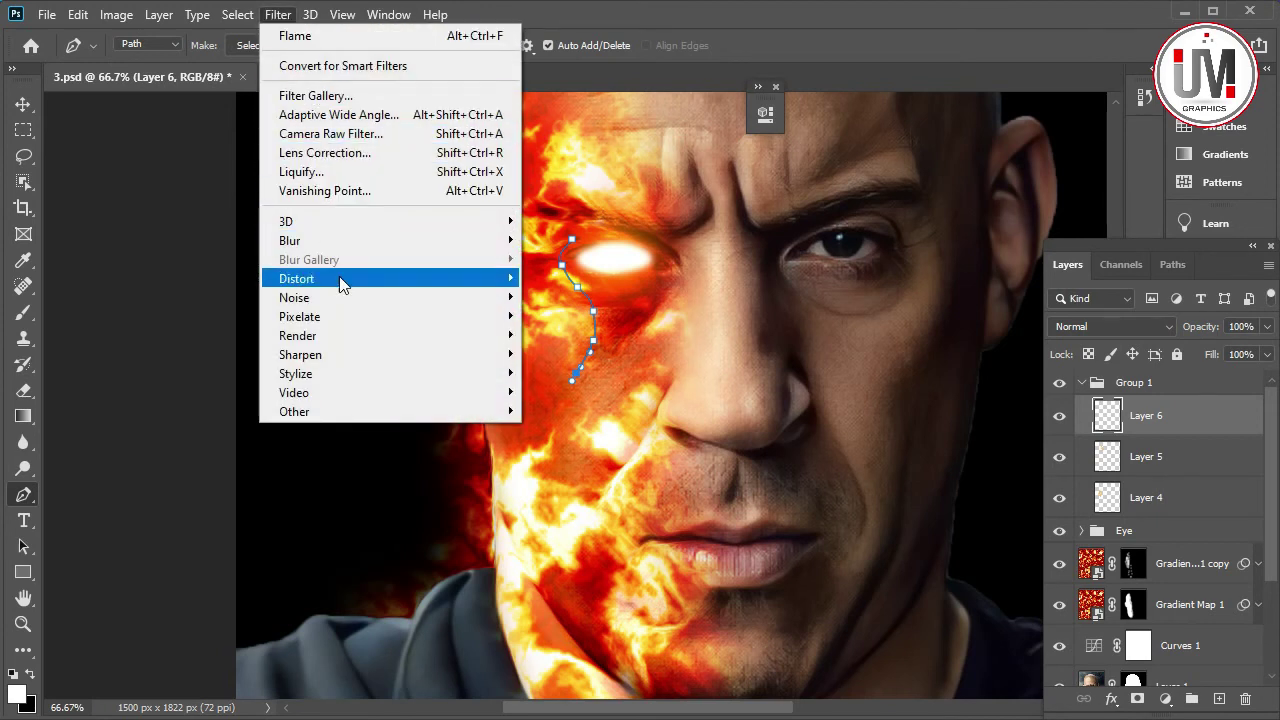
mouse_move(298, 336)
left_click(559, 333)
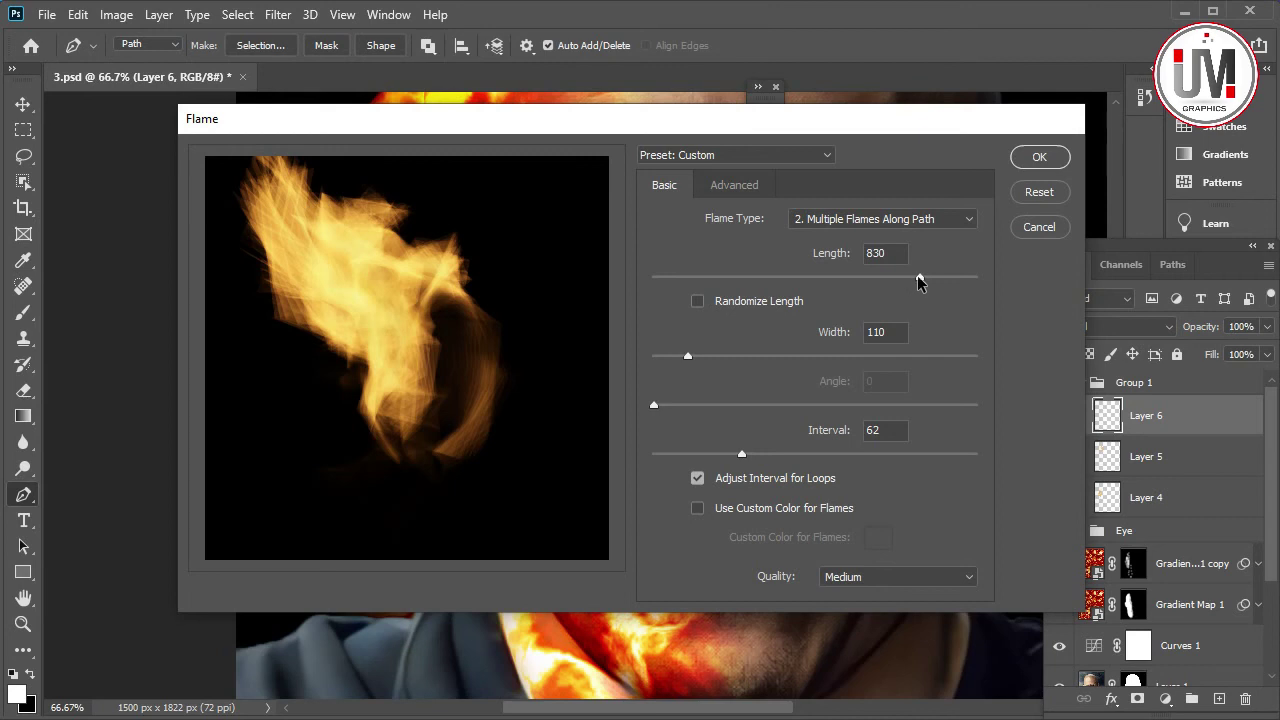
left_click_drag(876, 277, 822, 277)
left_click(734, 188)
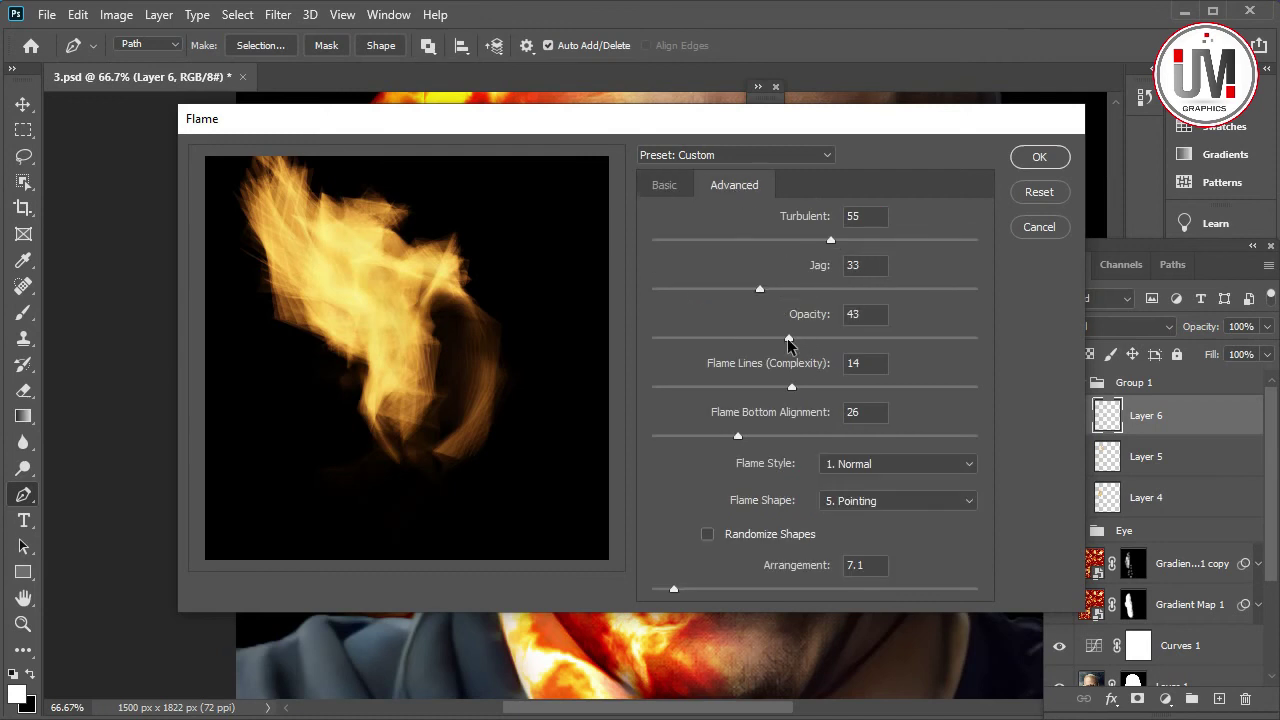
left_click_drag(788, 343, 771, 343)
mouse_move(759, 289)
left_mouse_down()
mouse_move(781, 290)
mouse_move(744, 292)
left_mouse_up()
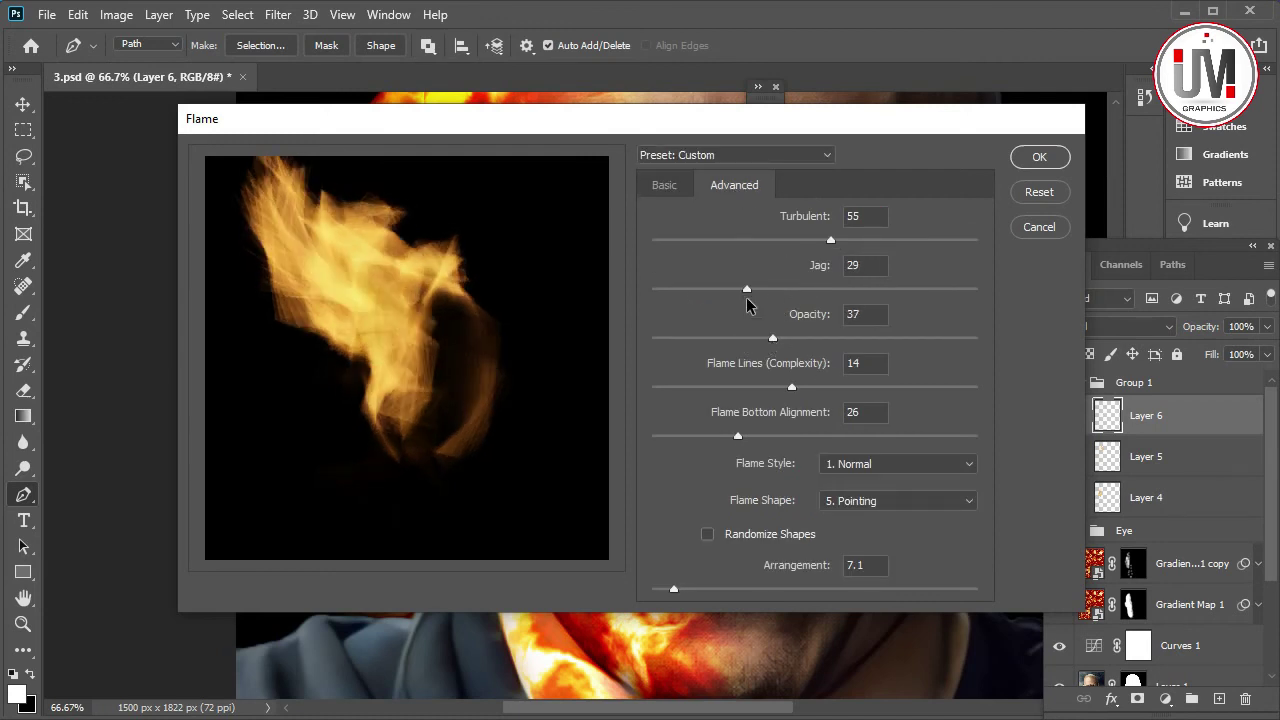
left_click_drag(715, 435, 741, 436)
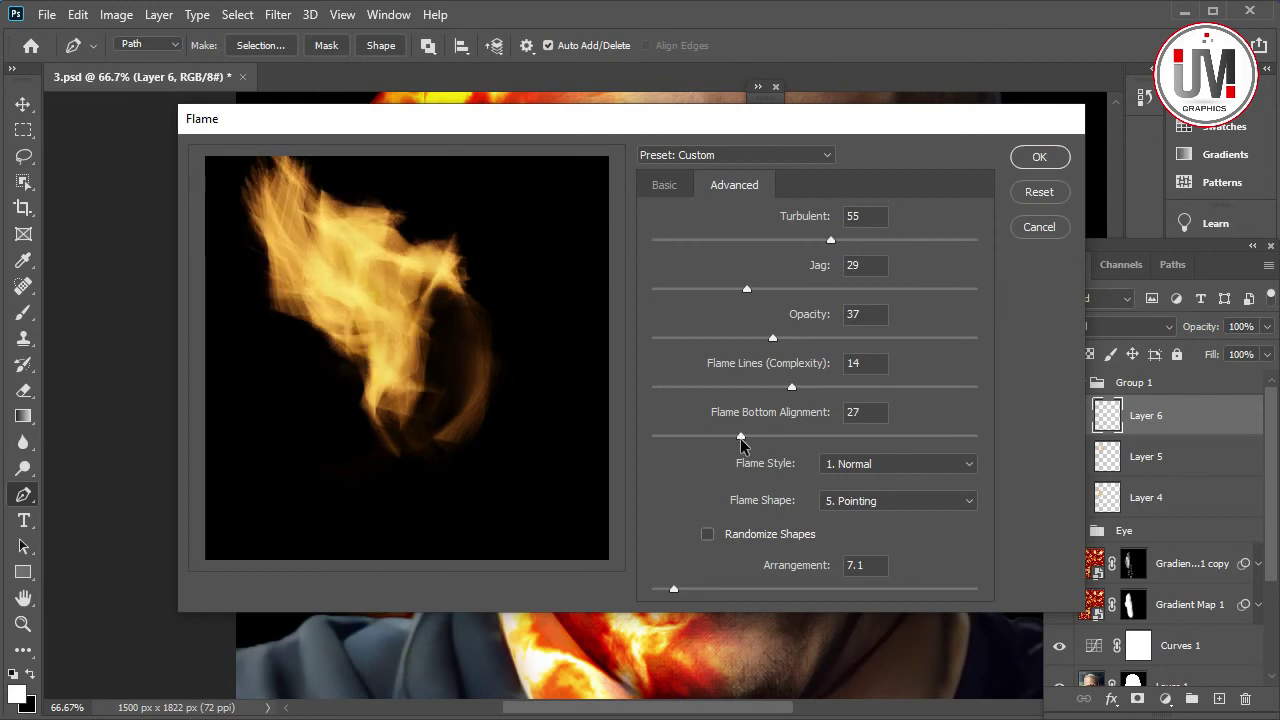
left_click(1040, 158)
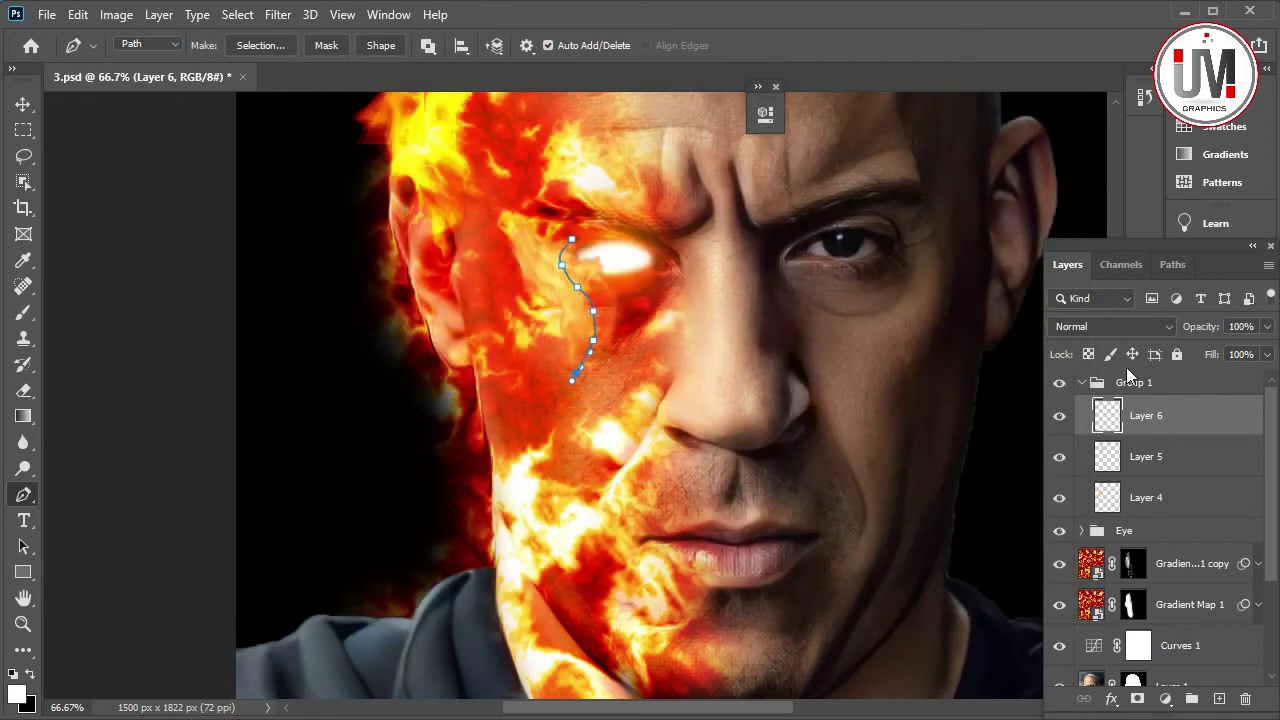
Set Layer 6's under-eye flames to Linear Light blend and hide the path outline
left_click(1155, 330)
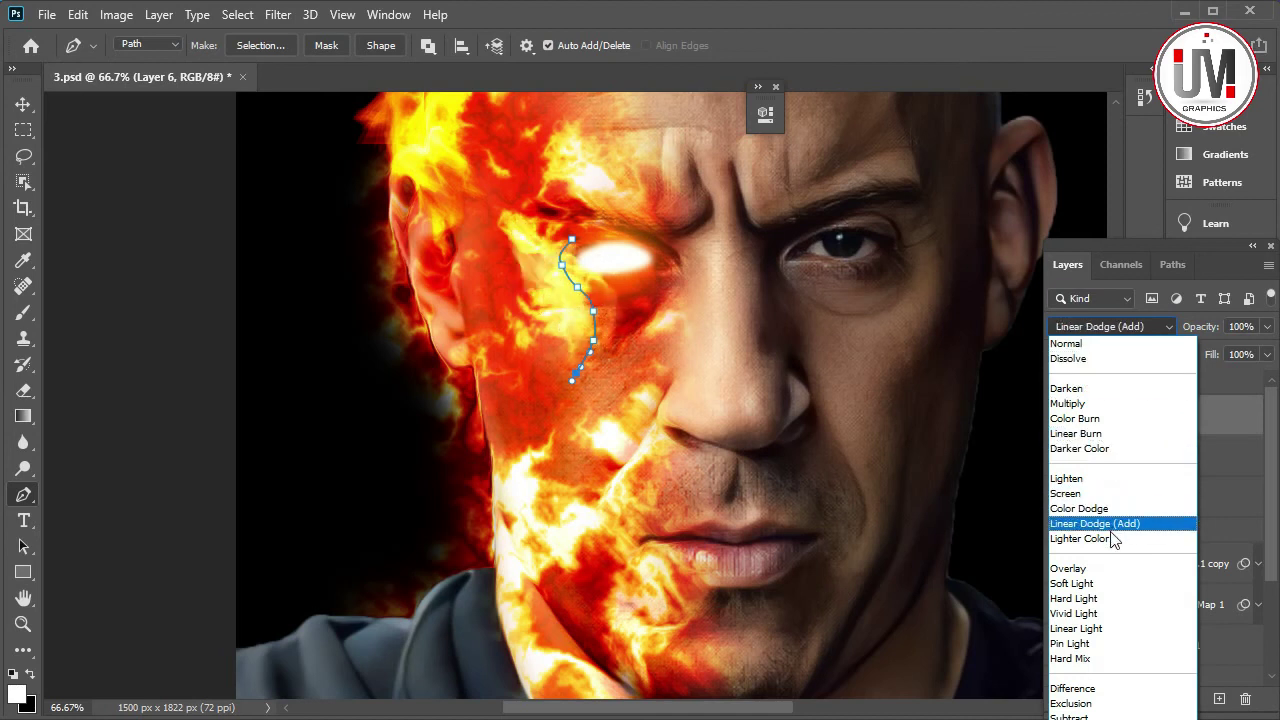
left_click(1100, 628)
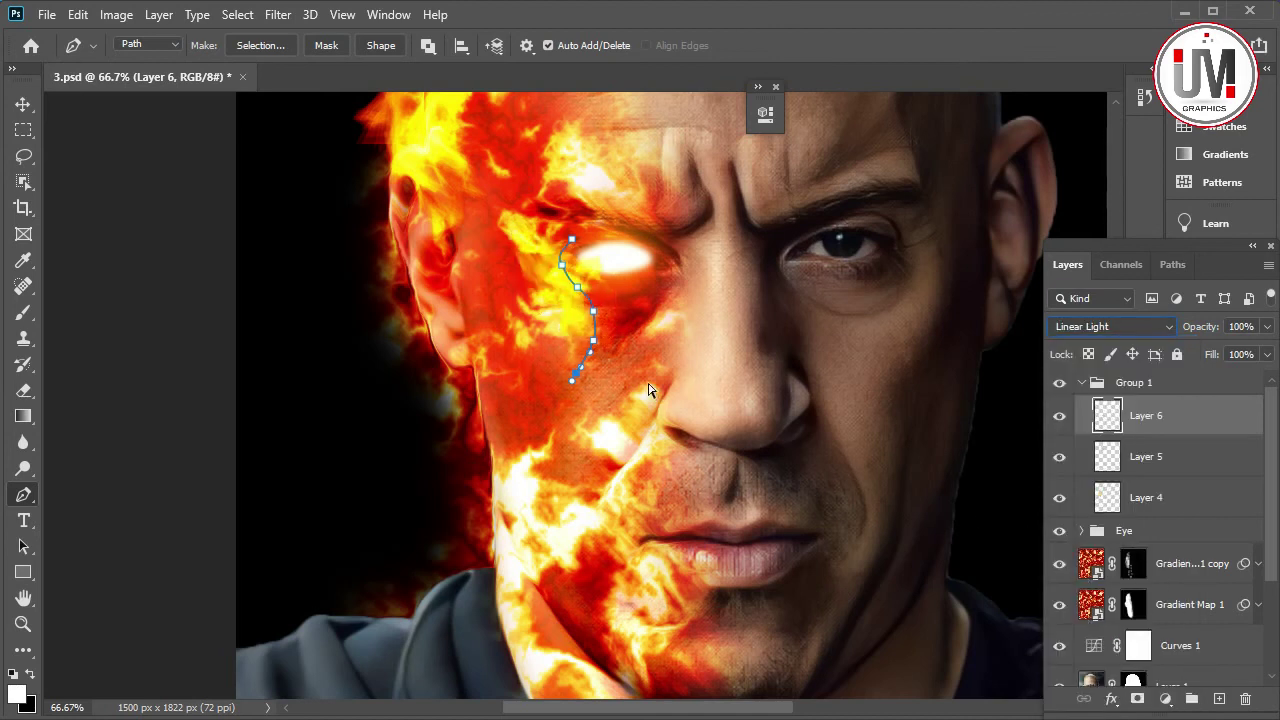
key("Escape")
Collapse Group 1 and rename it 'Flames'
left_click(1092, 386)
left_click(1081, 382)
double_click(1135, 383)
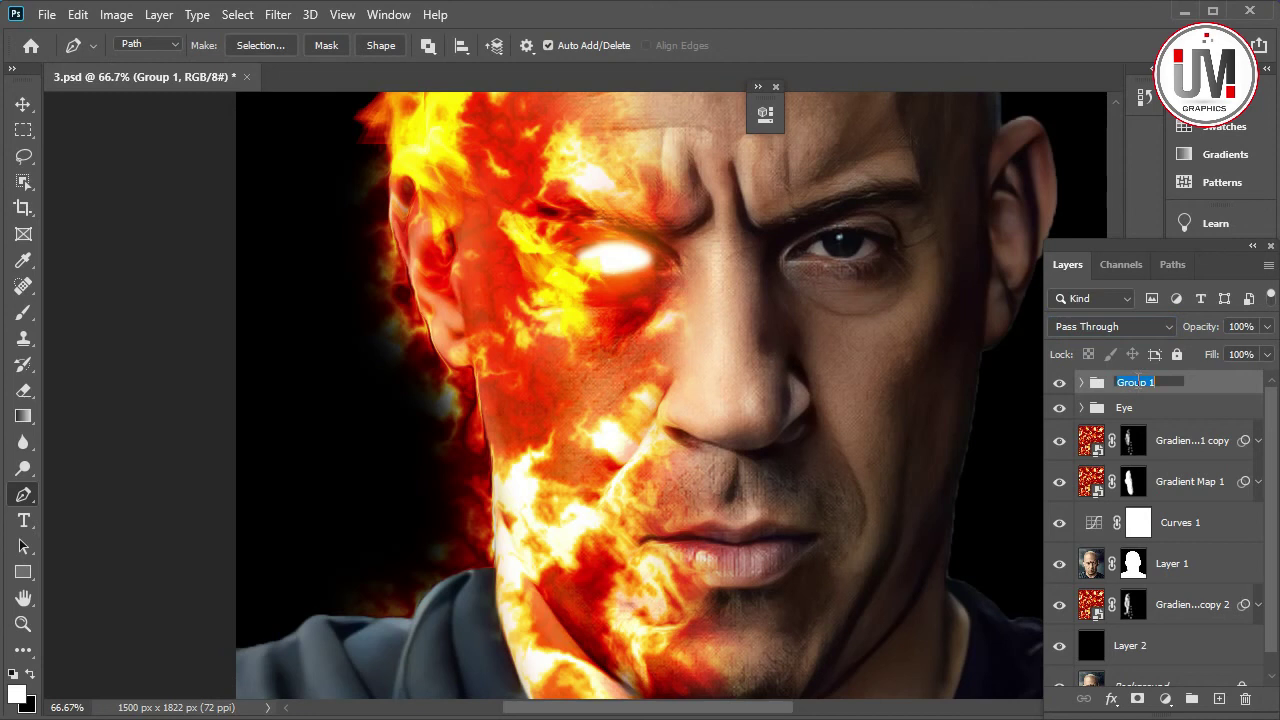
type("F")
key("Return")
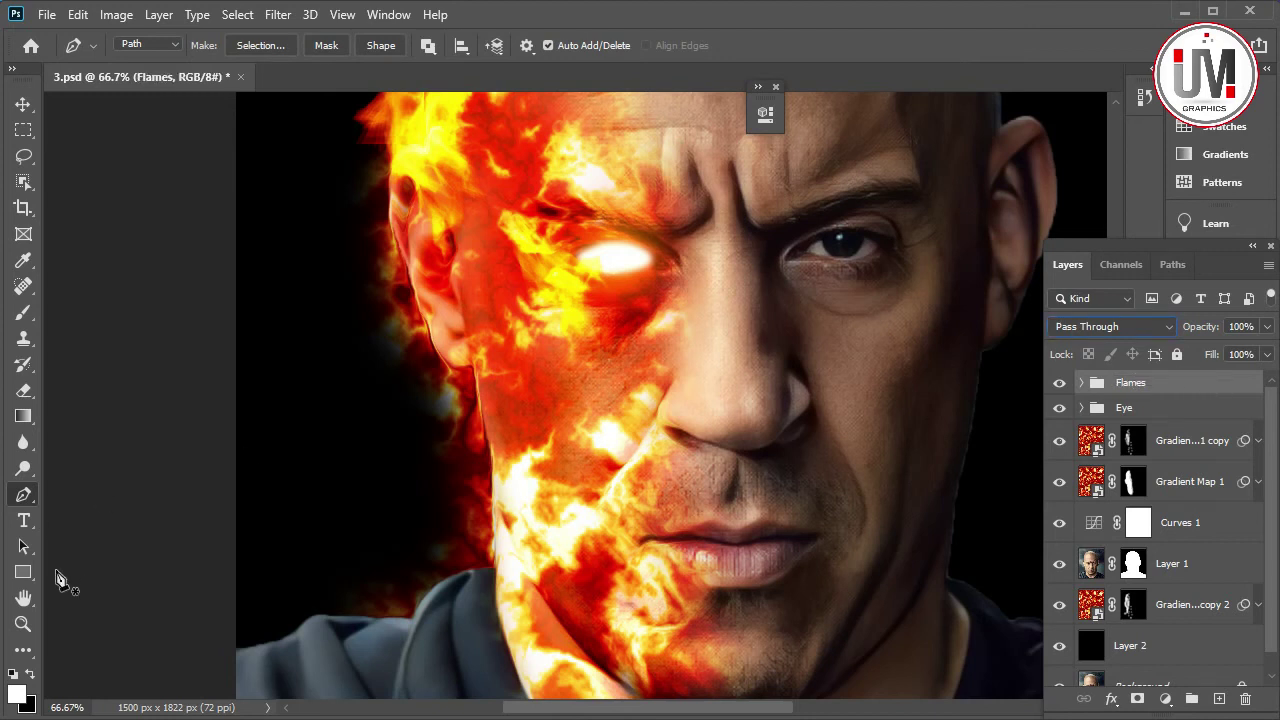
Fit the whole portrait on screen and select Layer 1
left_click(23, 624)
right_click(546, 498)
left_click(585, 509)
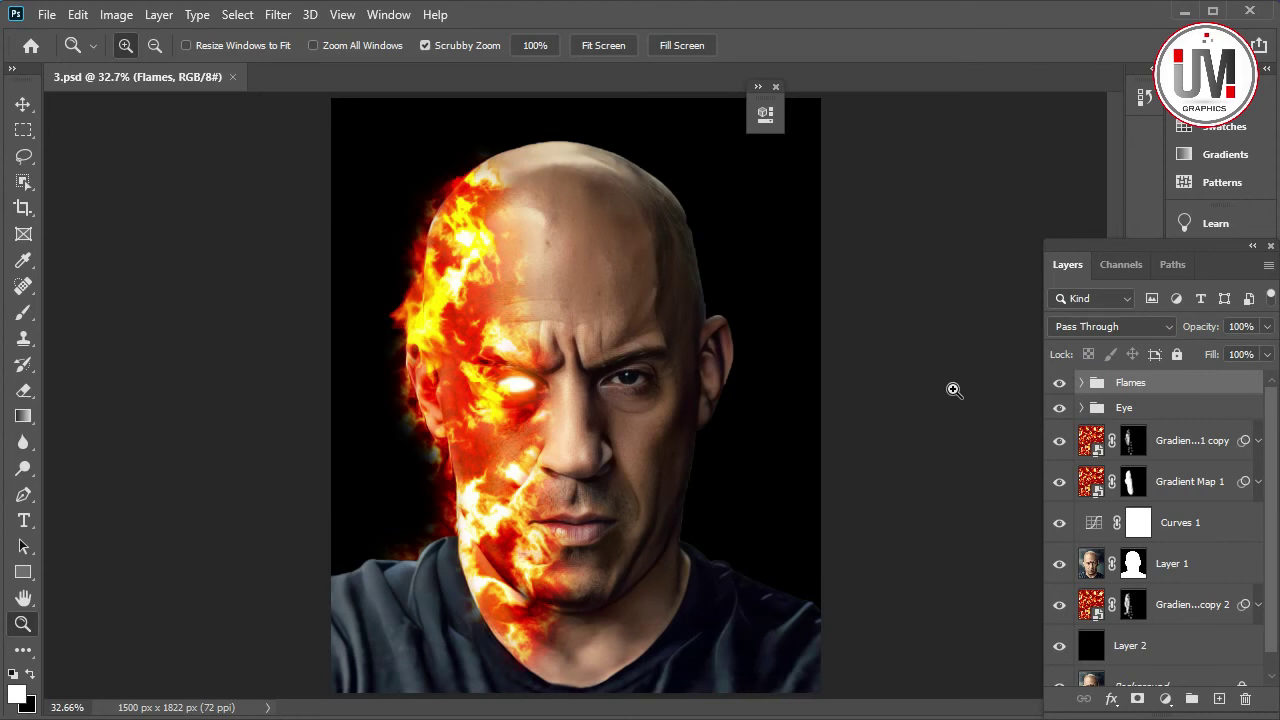
left_click(1123, 567)
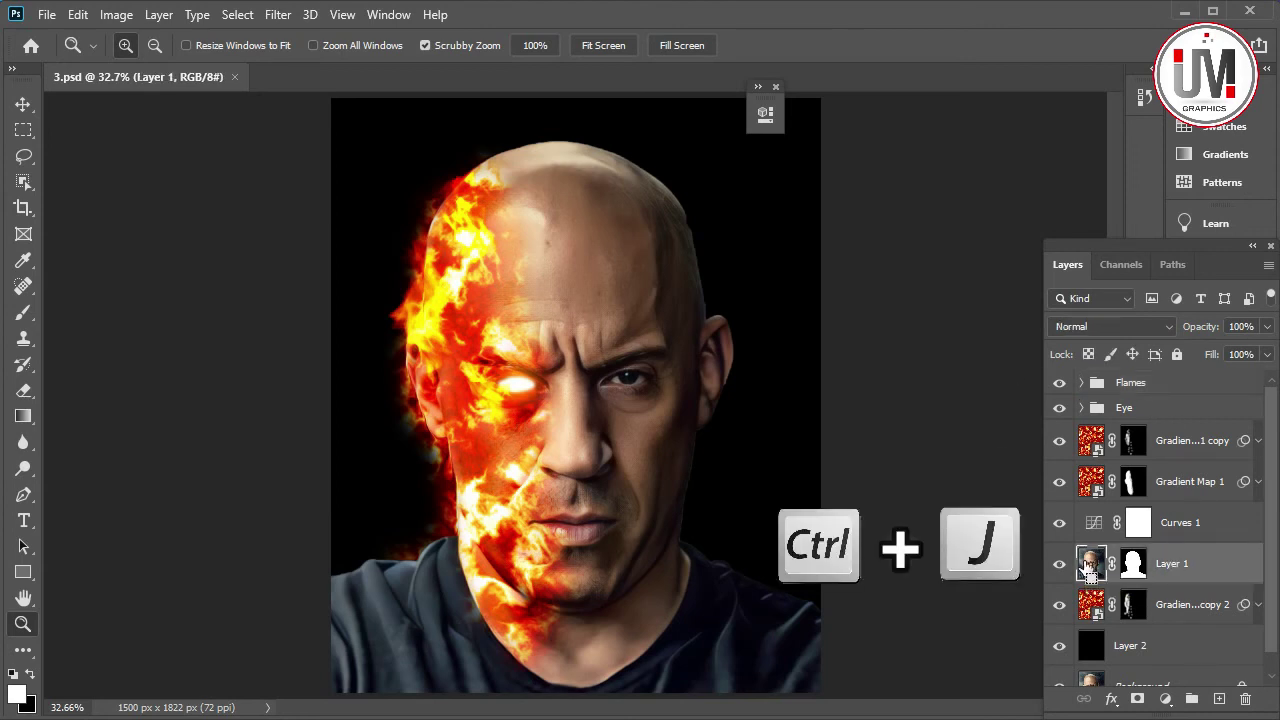
Duplicate Layer 1, load the copy's figure mask as a selection, and enter Quick Mask
key("ctrl+j")
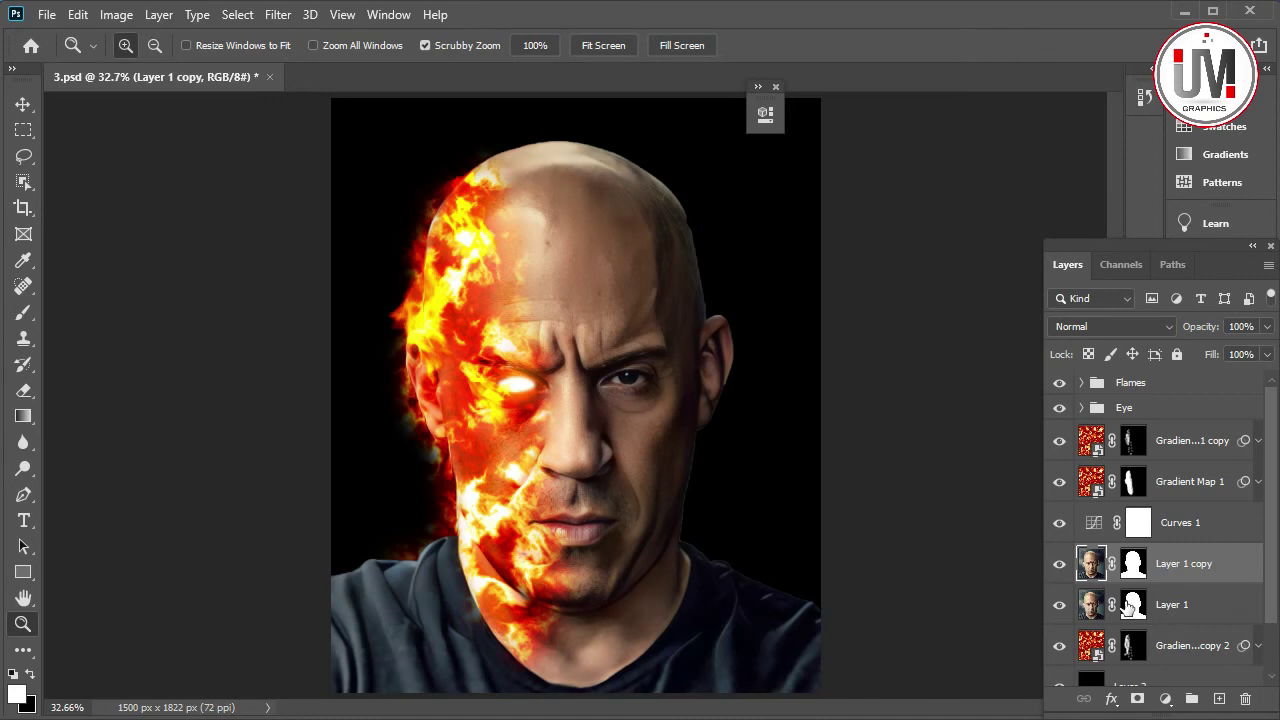
left_click(1131, 574)
key("ctrl")
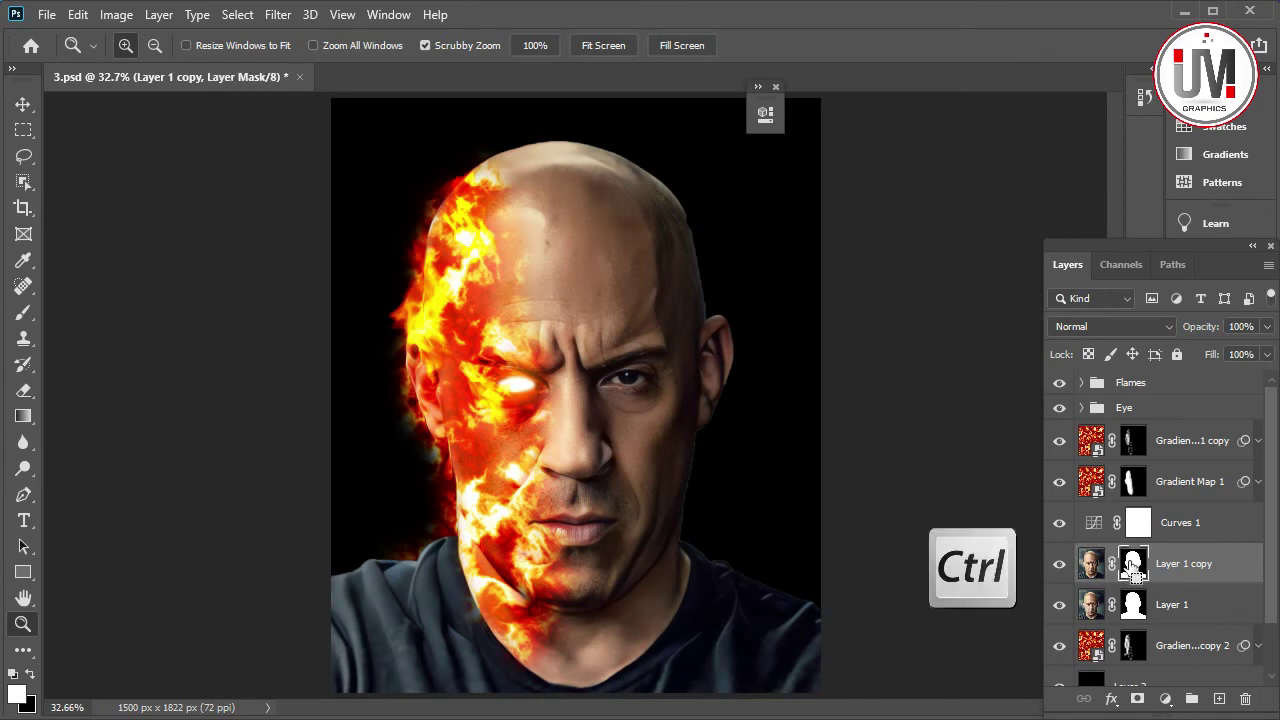
left_click(1131, 566, "ctrl")
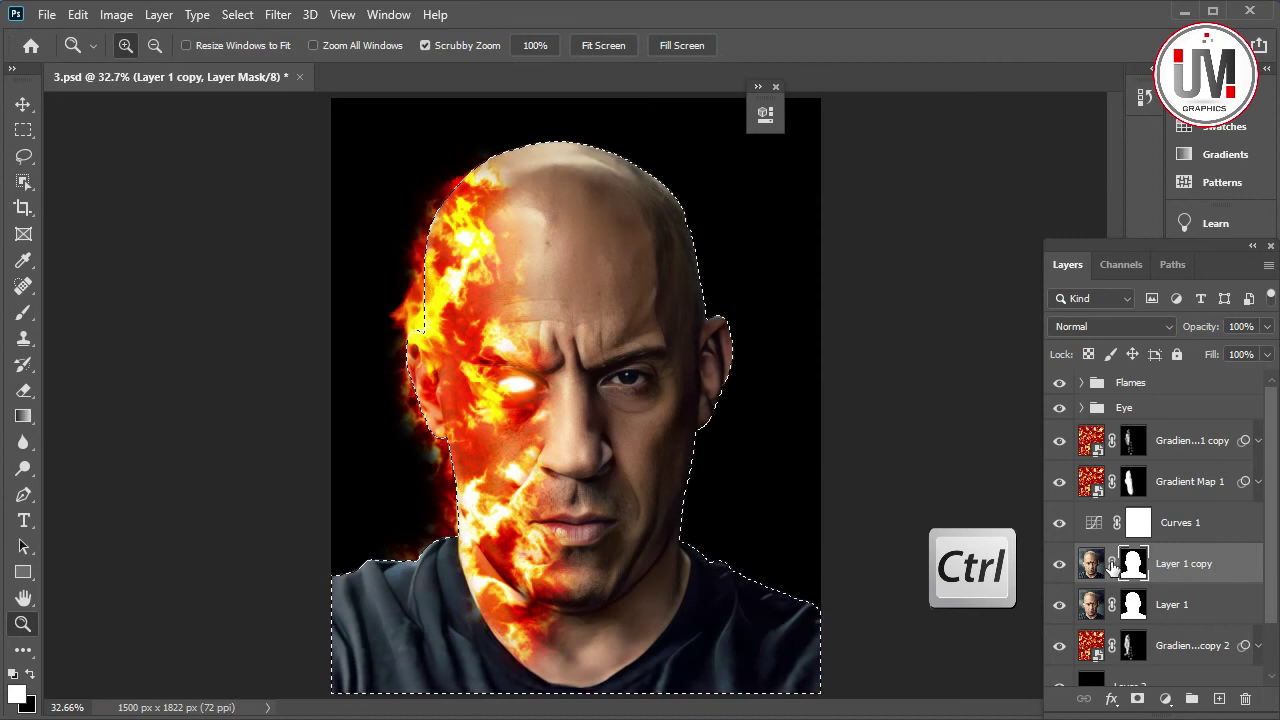
key("q")
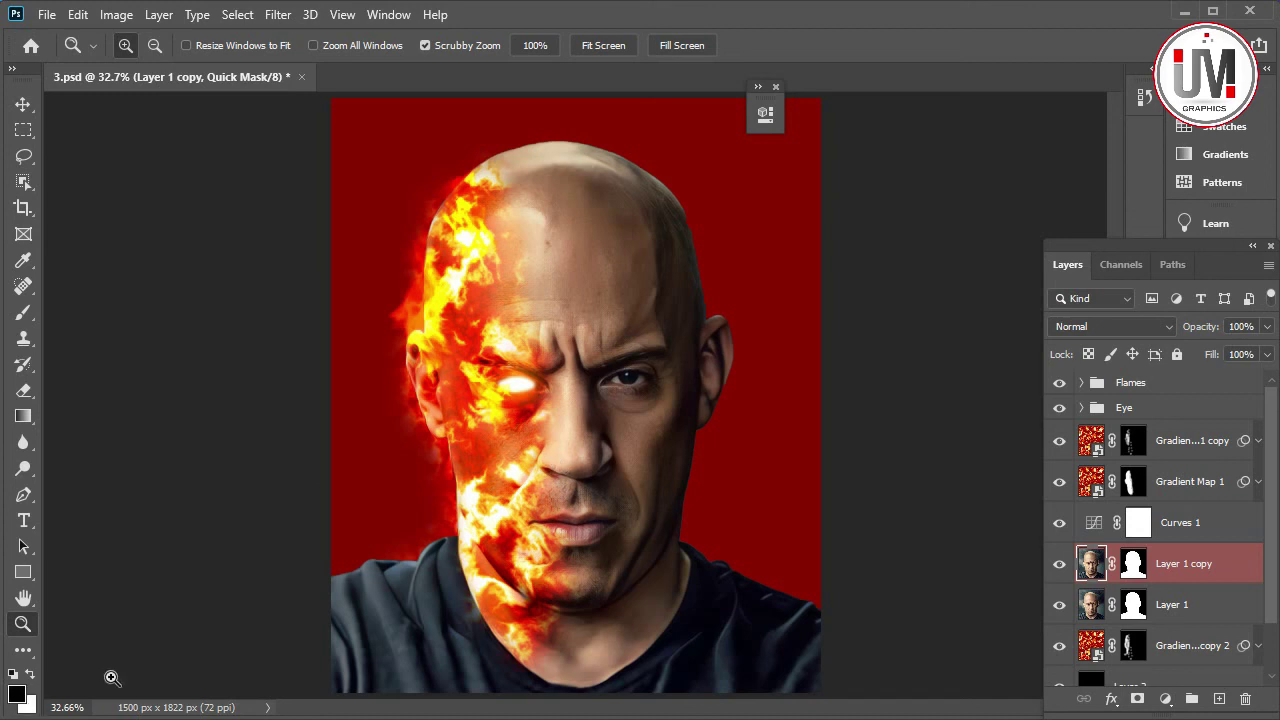
Switch to the Brush and raise its flow to 100%
key("b")
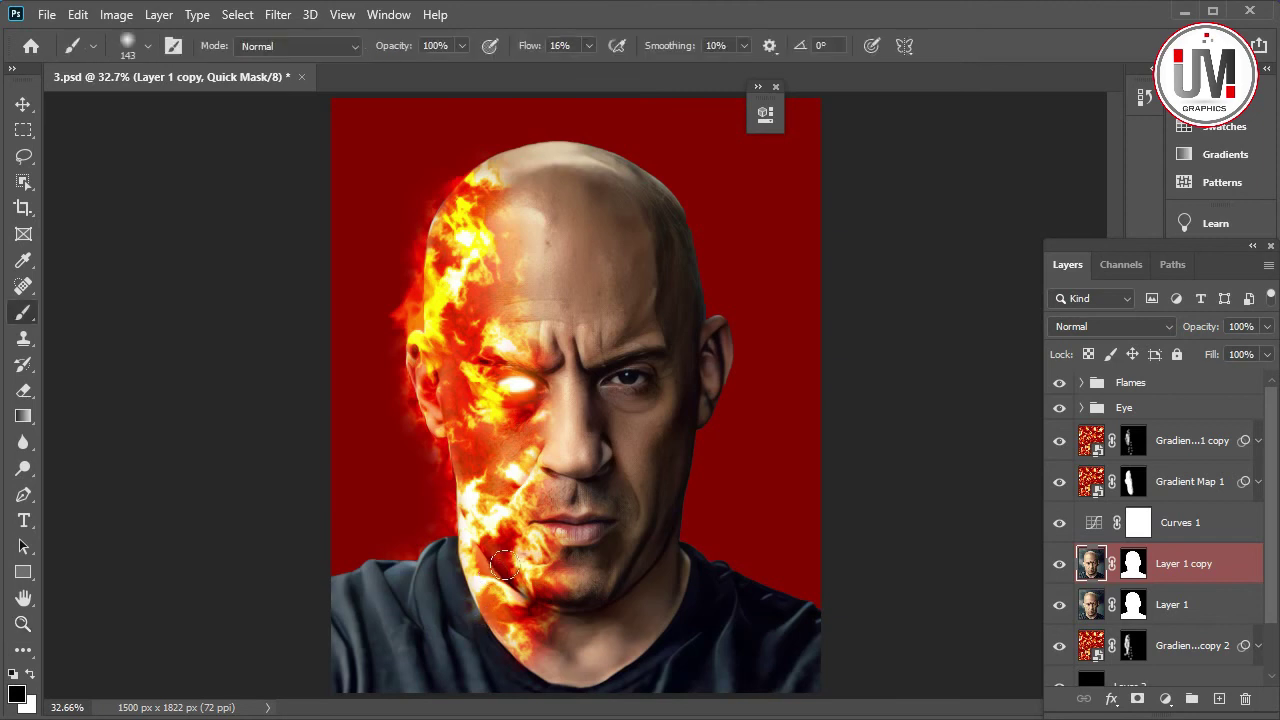
left_click_drag(567, 343, 544, 157)
left_click(590, 46)
left_click_drag(592, 65, 665, 70)
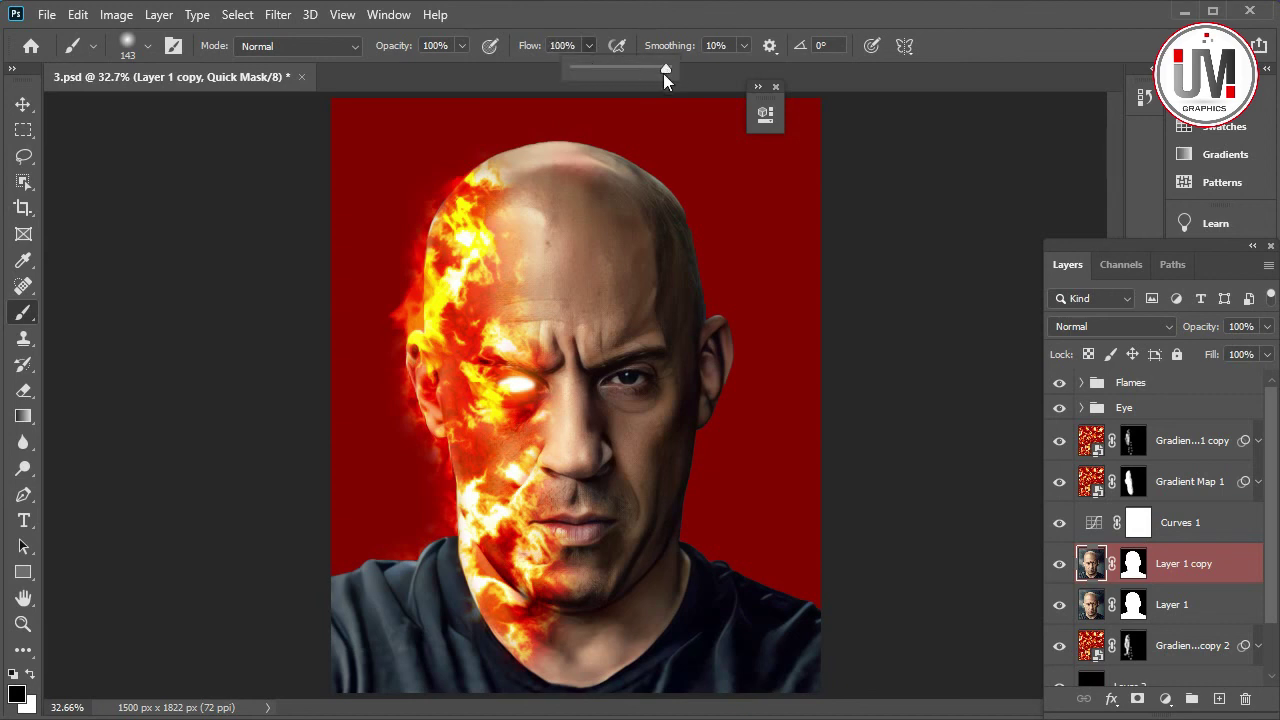
left_click(461, 48)
Paint the quick mask over the head top and both shoulders, using a 322 px brush, then exit Quick Mask
mouse_move(592, 174)
left_mouse_down()
mouse_move(488, 192)
mouse_move(530, 438)
mouse_move(600, 177)
mouse_move(674, 409)
mouse_move(691, 269)
mouse_move(674, 514)
mouse_move(609, 584)
mouse_move(608, 551)
mouse_move(546, 608)
mouse_move(505, 470)
mouse_move(571, 155)
left_mouse_up()
mouse_move(709, 534)
left_mouse_down()
mouse_move(717, 580)
mouse_move(737, 580)
mouse_move(656, 617)
mouse_move(803, 697)
mouse_move(560, 665)
mouse_move(649, 560)
mouse_move(677, 644)
left_mouse_up()
mouse_move(430, 553)
left_mouse_down()
mouse_move(480, 645)
mouse_move(417, 590)
mouse_move(380, 680)
mouse_move(450, 690)
left_mouse_up()
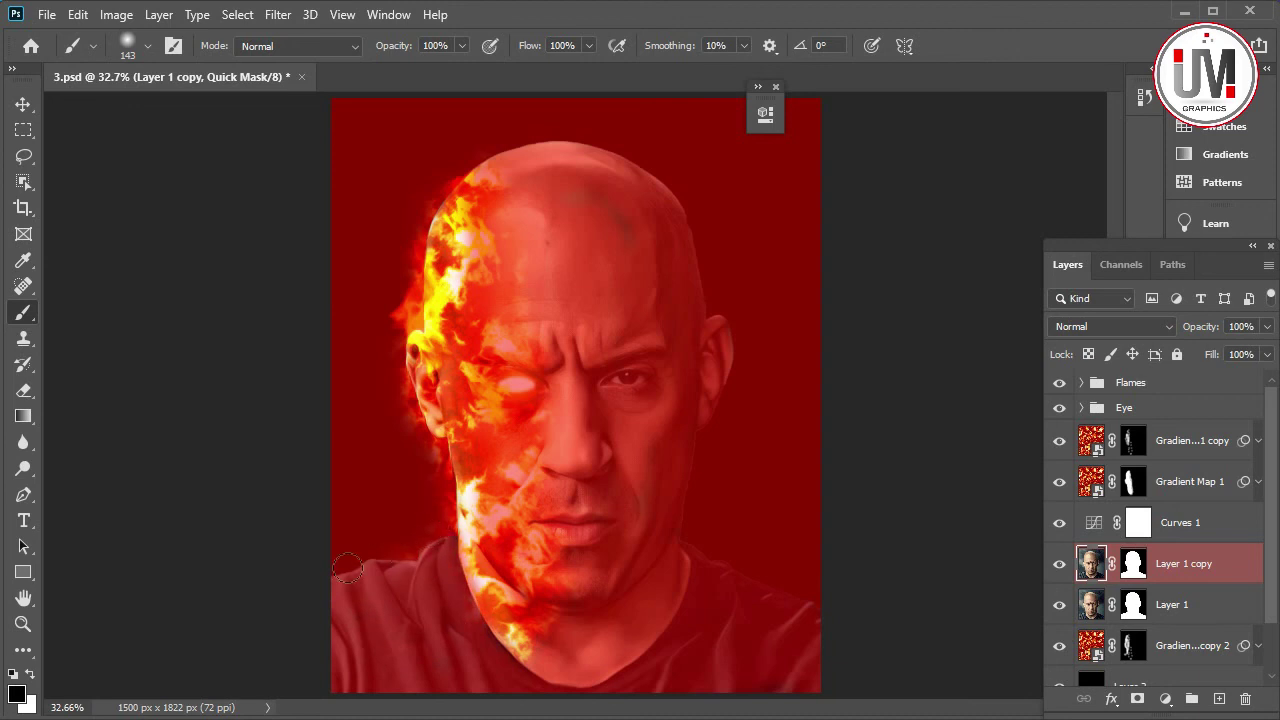
right_click(637, 214)
left_click_drag(760, 246, 790, 246)
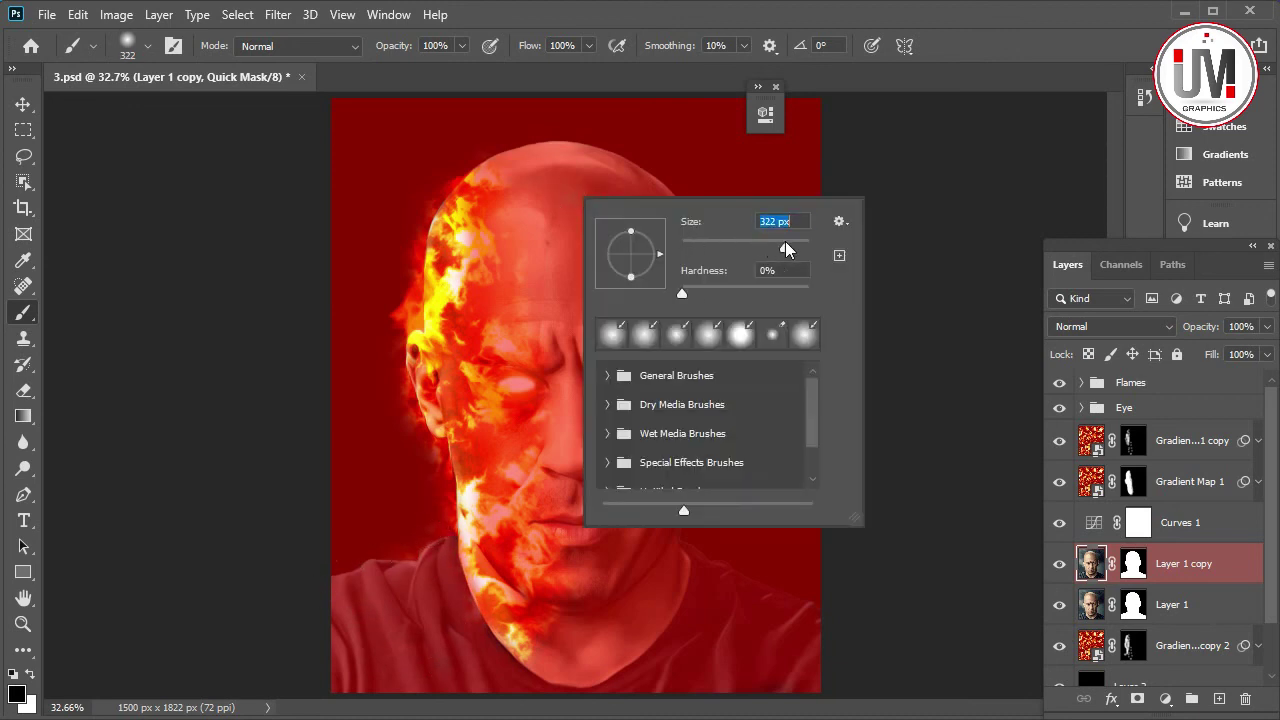
key("Return")
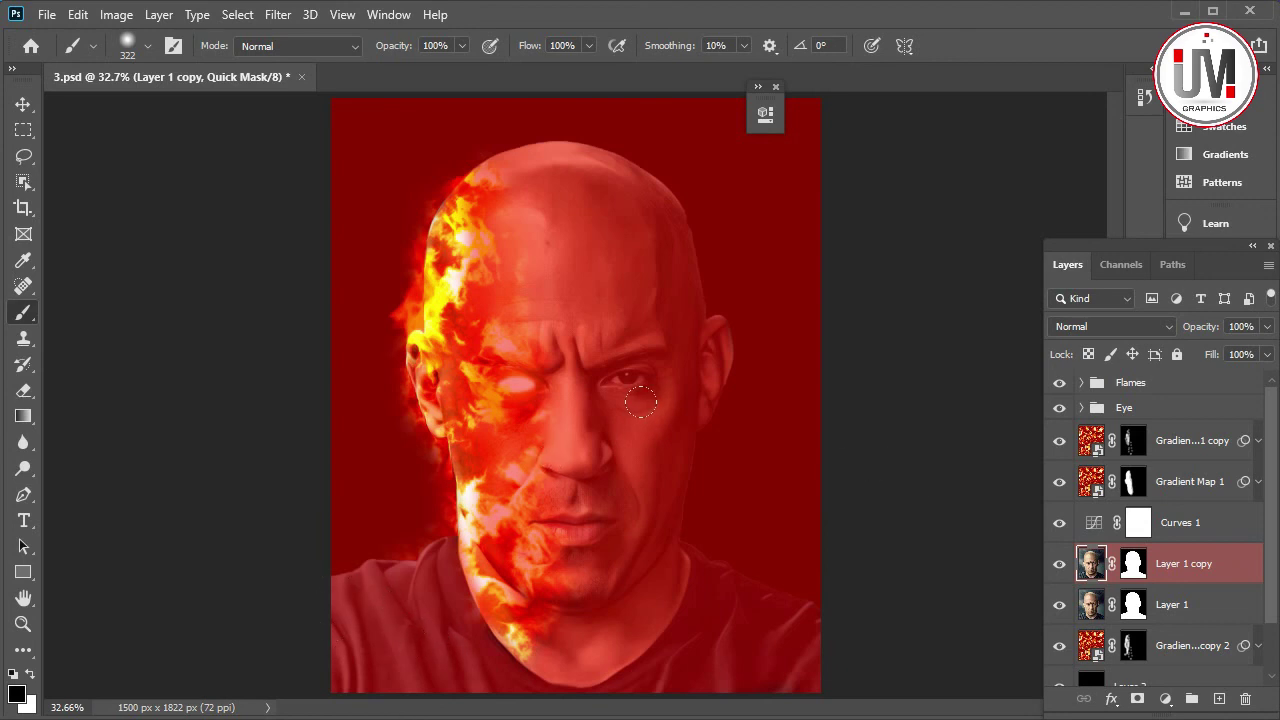
key("q")
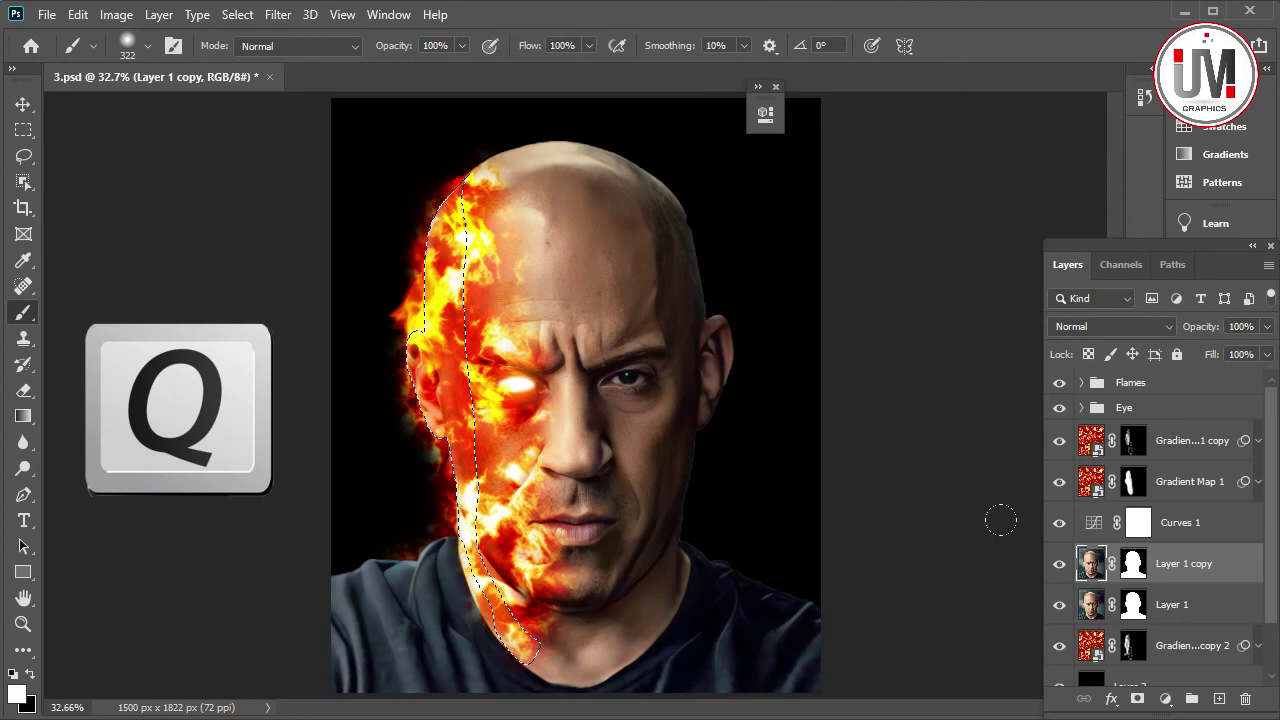
Delete Layer 1 copy's old mask and add a new mask from the left-face selection
left_click(1133, 565)
left_click_drag(1133, 565, 1248, 702)
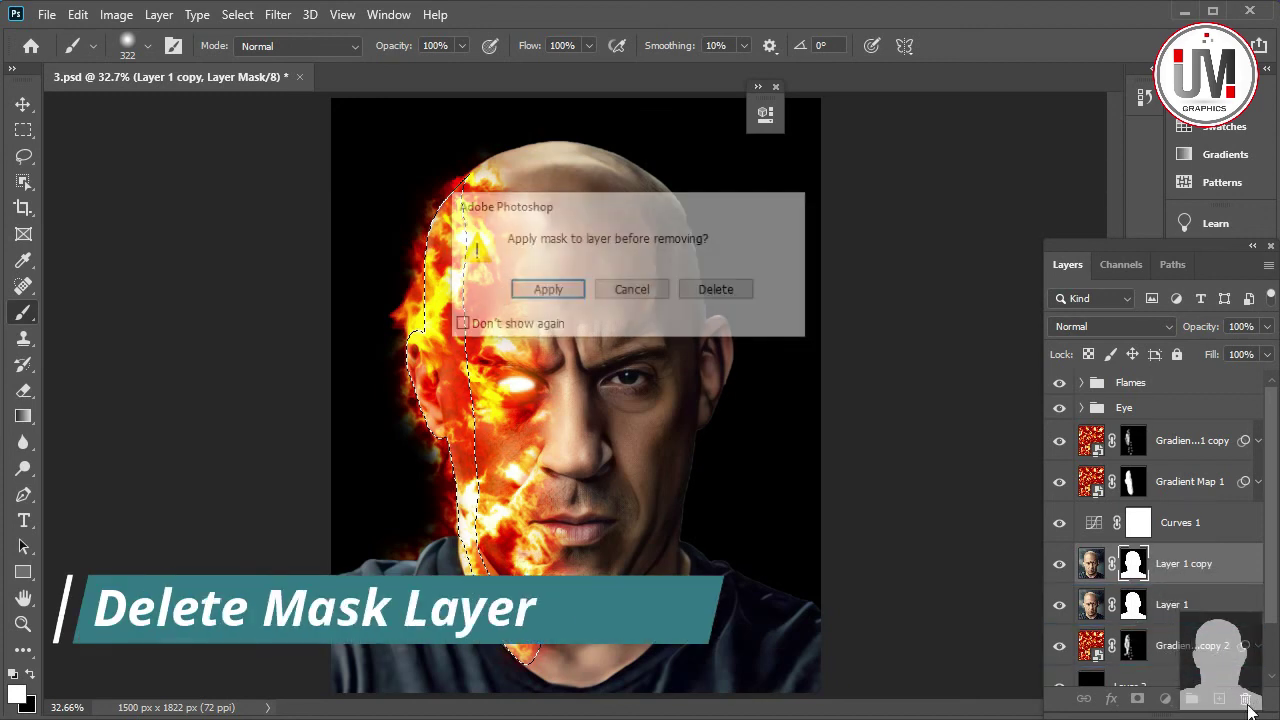
left_click(710, 291)
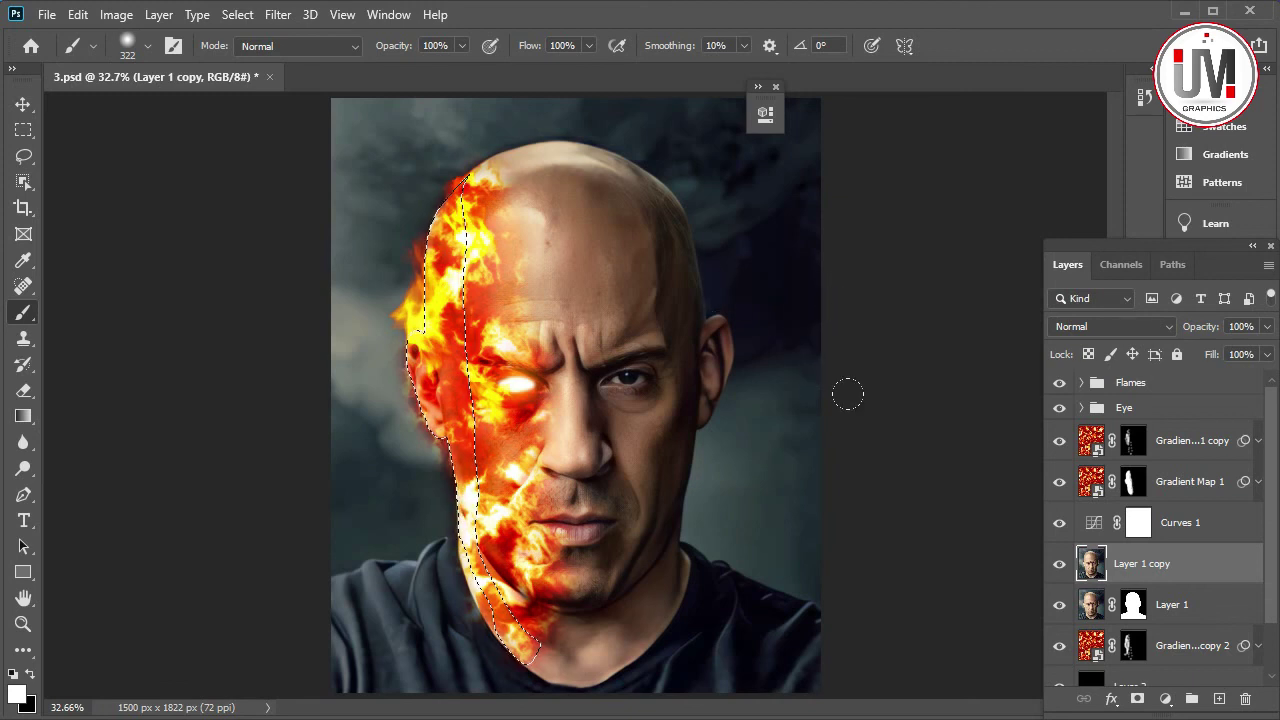
left_click(1136, 699)
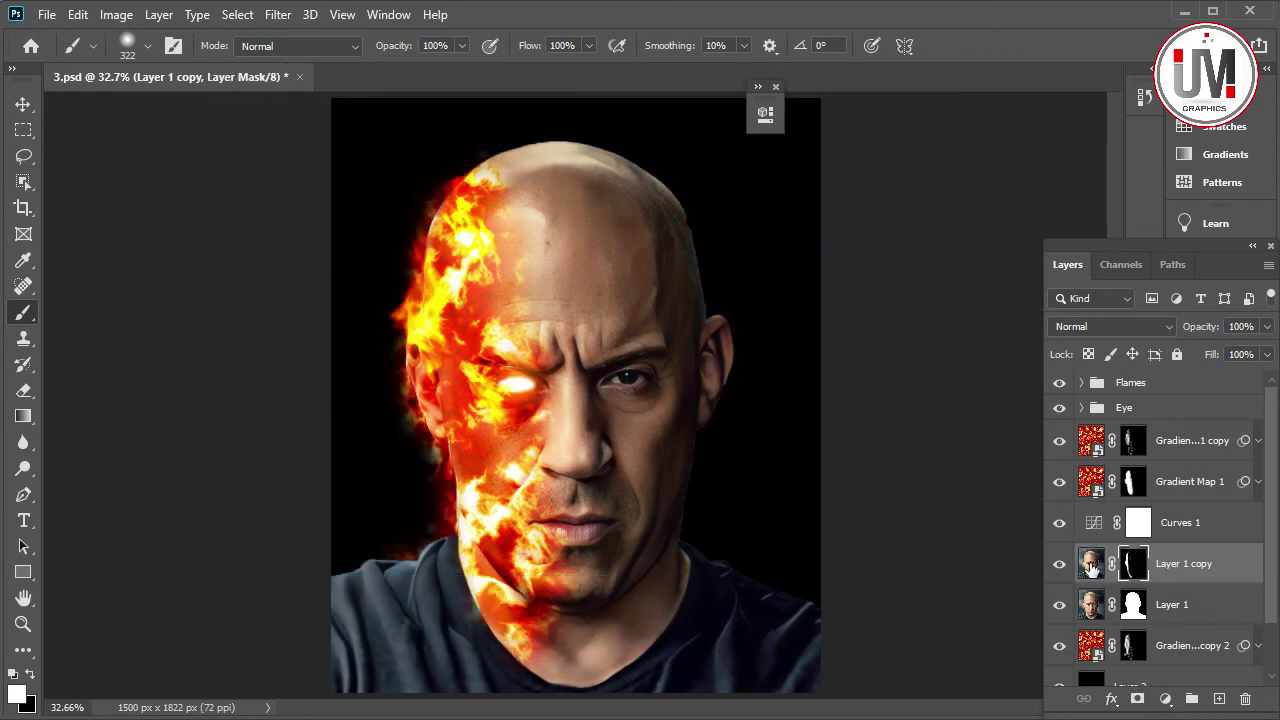
left_click(1091, 564)
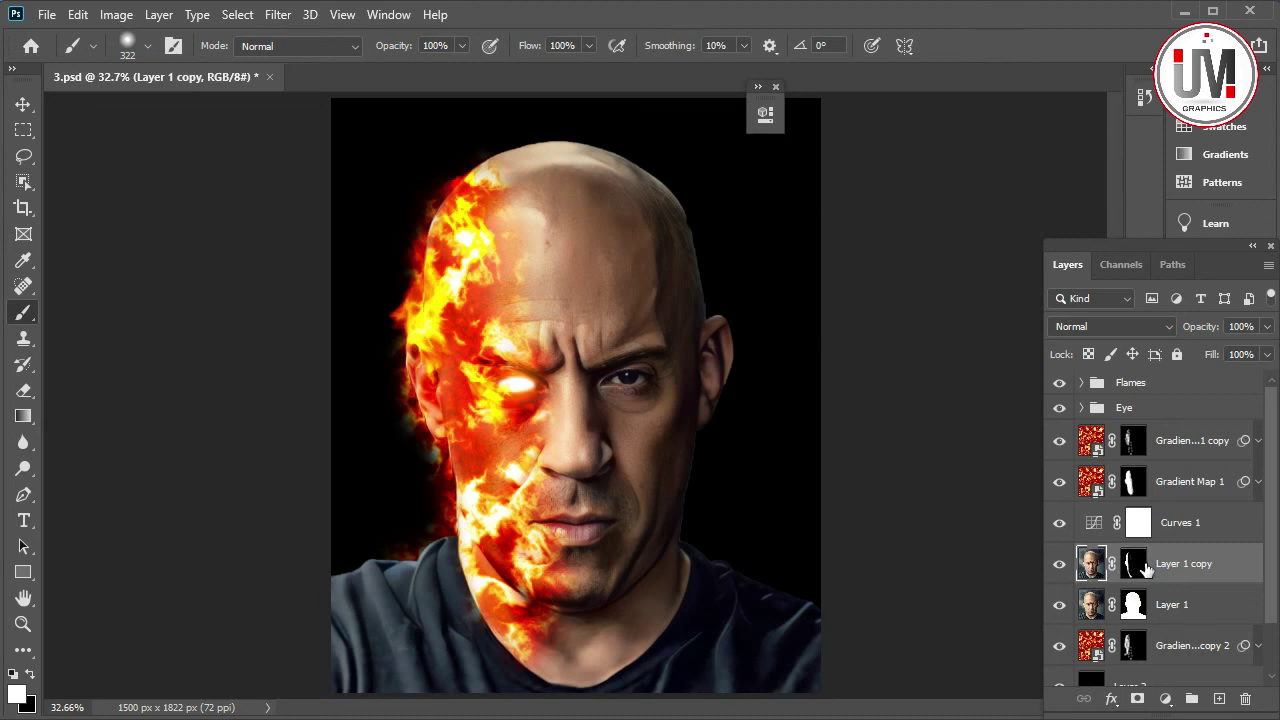
double_click(1167, 564)
left_click(1090, 566)
Enable Inner Glow on Layer 1 copy with the glow colour ffea80
double_click(1090, 566)
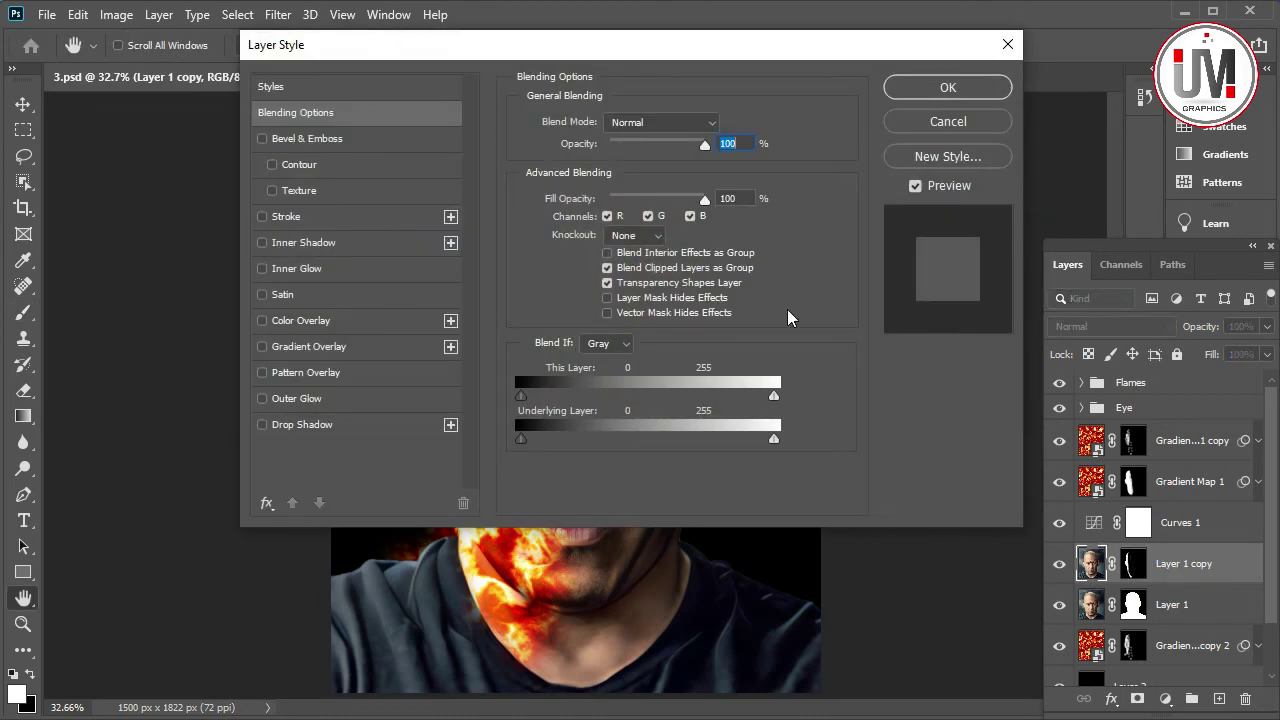
left_click(304, 268)
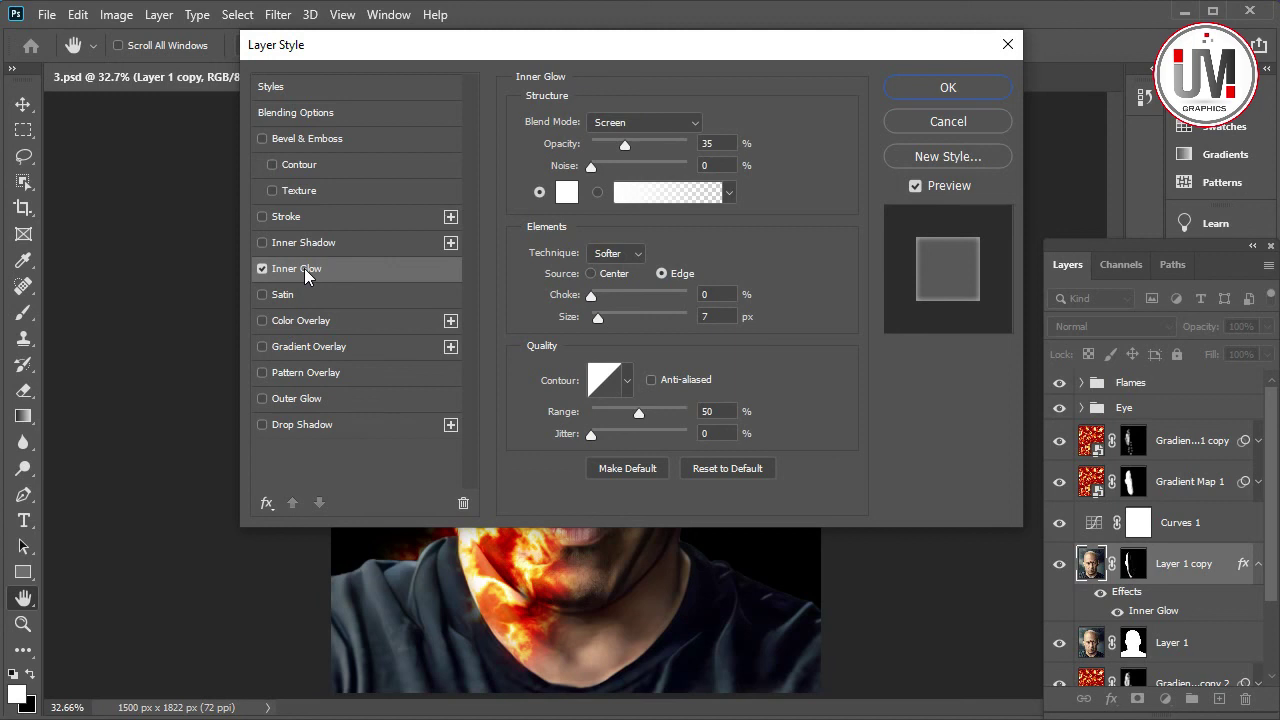
left_click(568, 193)
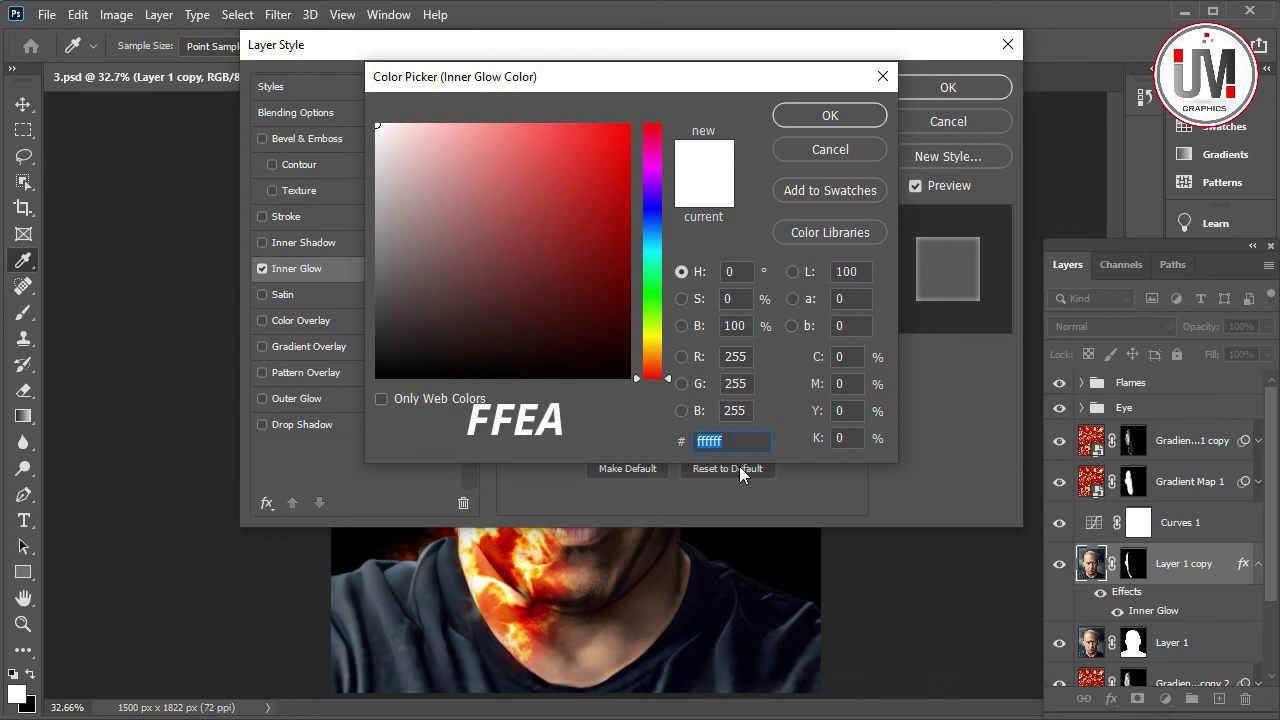
type("ff")
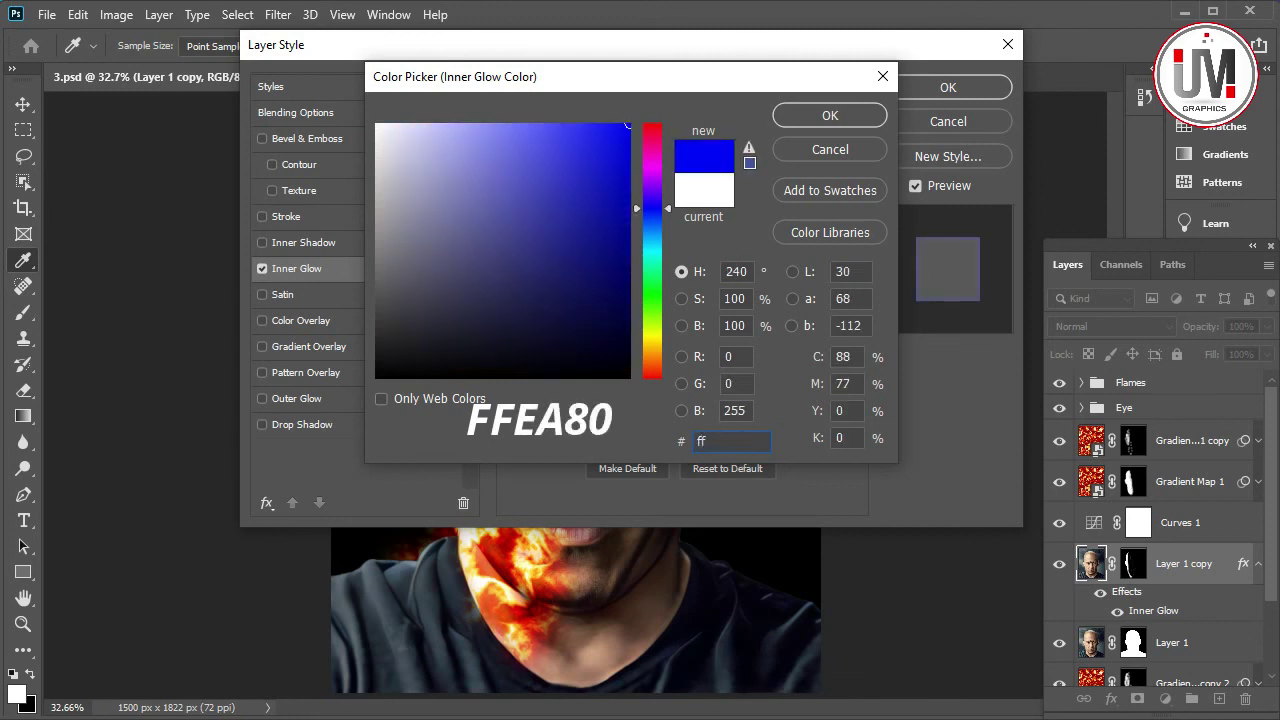
type("ea")
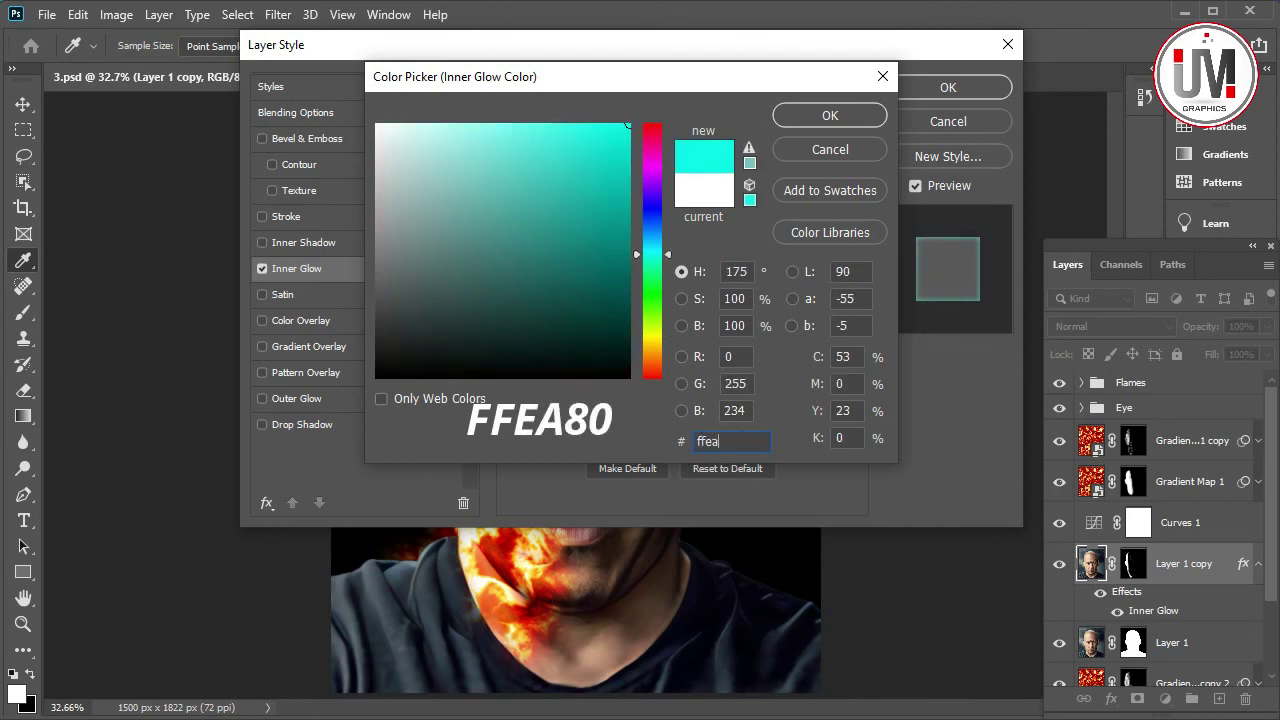
type("80")
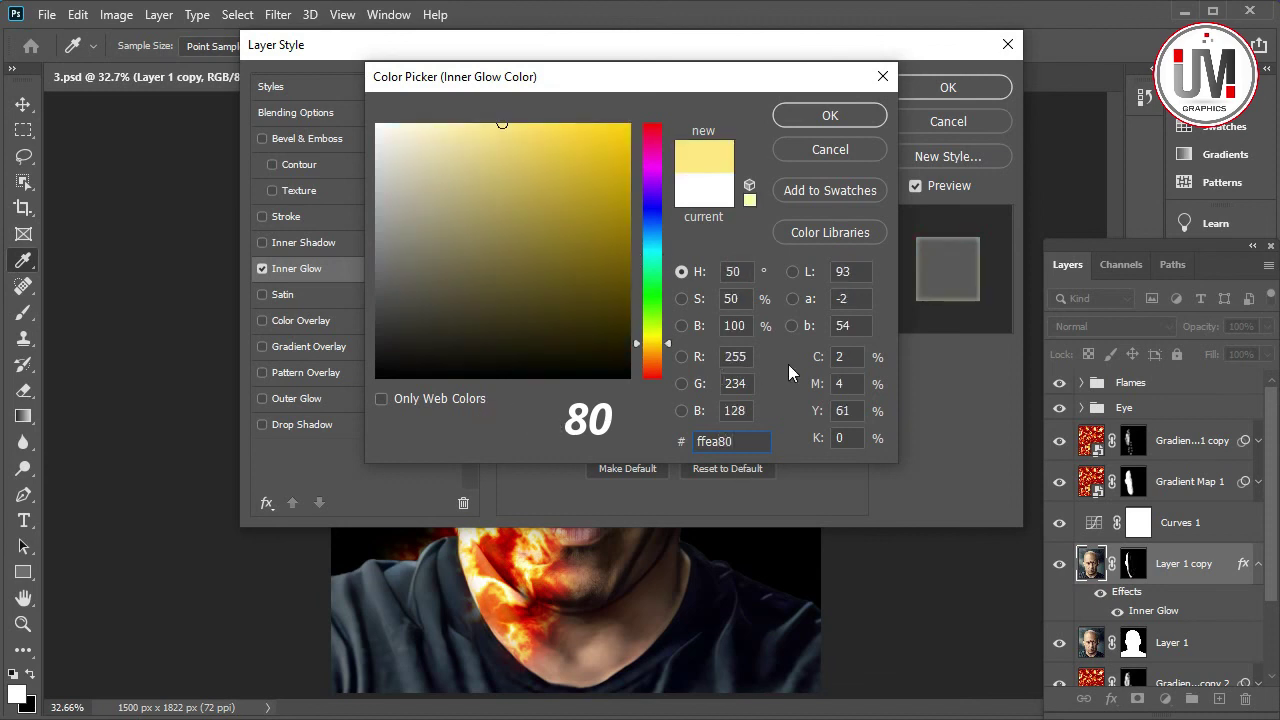
left_click(800, 117)
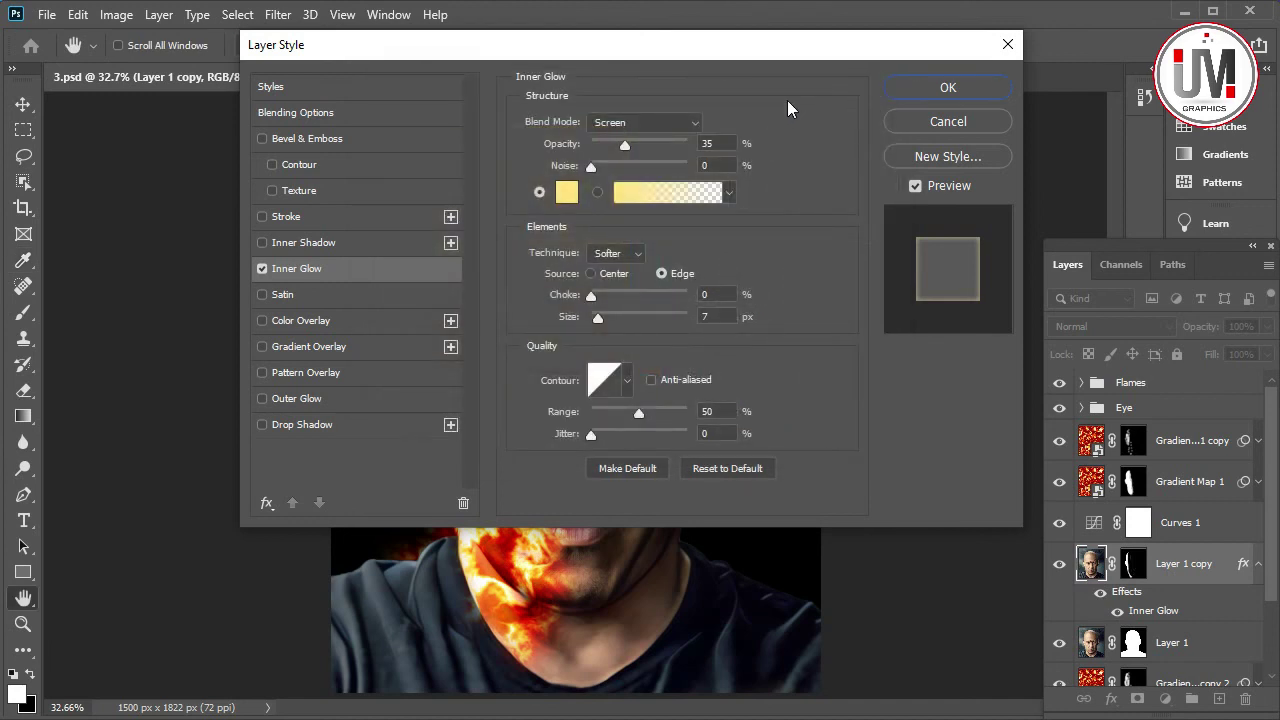
Set the inner glow to Overlay, 100% opacity, 1% choke, 49 px size, and apply it
left_click(655, 121)
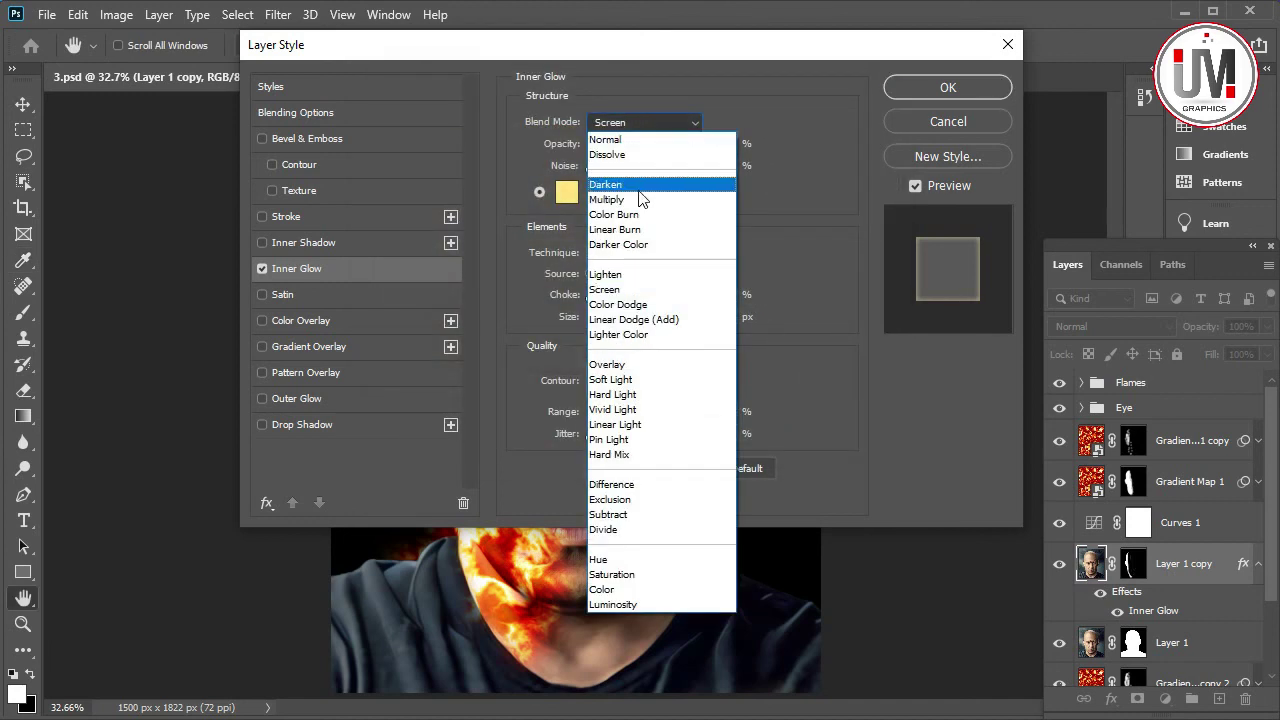
left_click(636, 365)
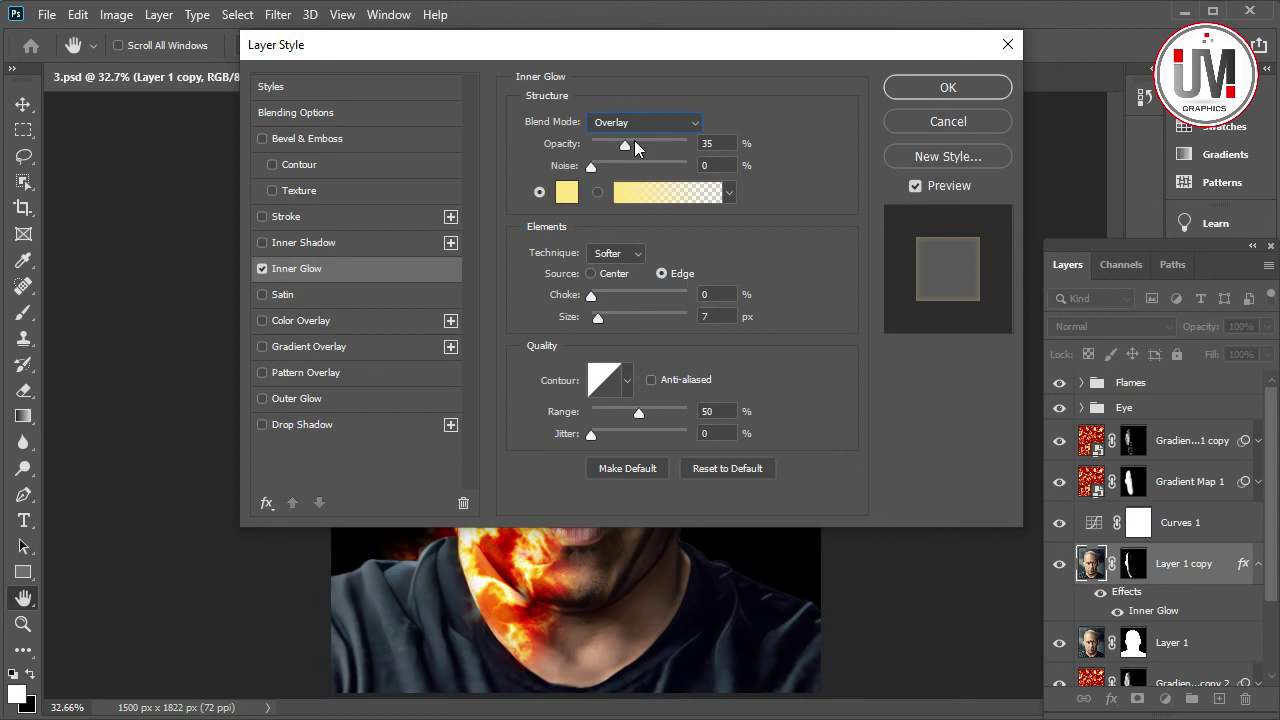
double_click(707, 143)
type("100")
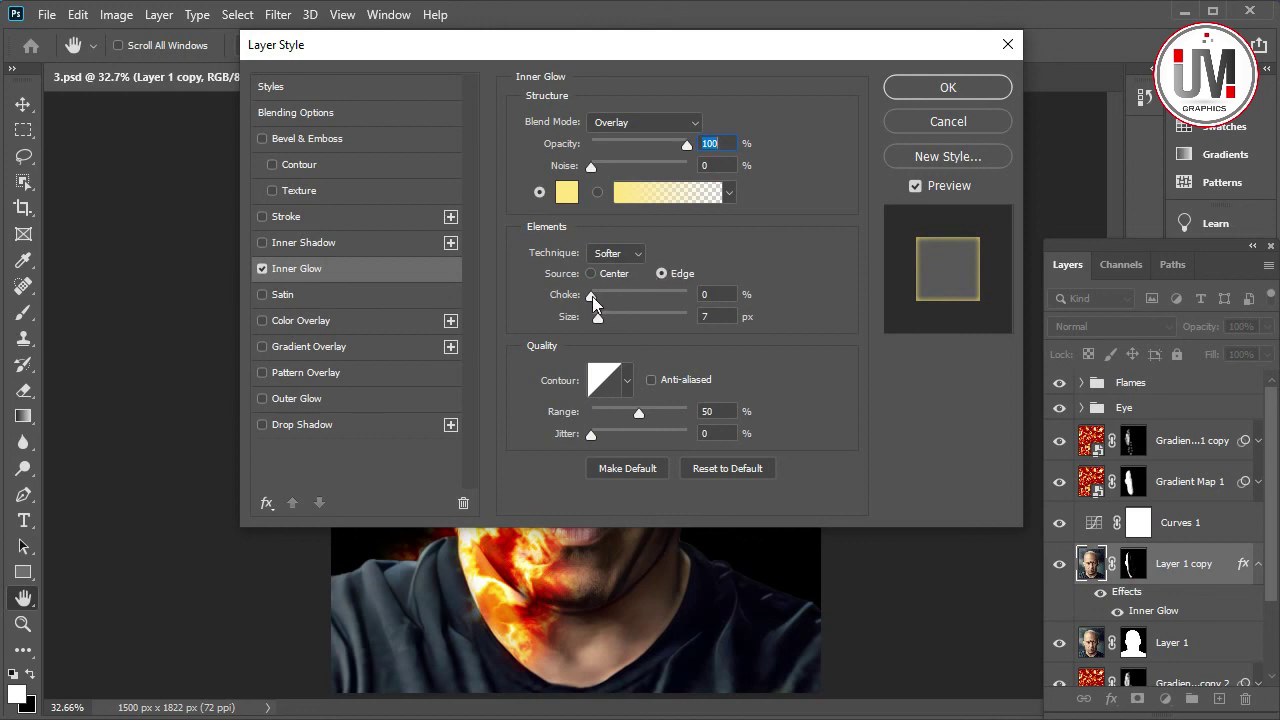
left_click(592, 298)
left_click_drag(598, 320, 615, 322)
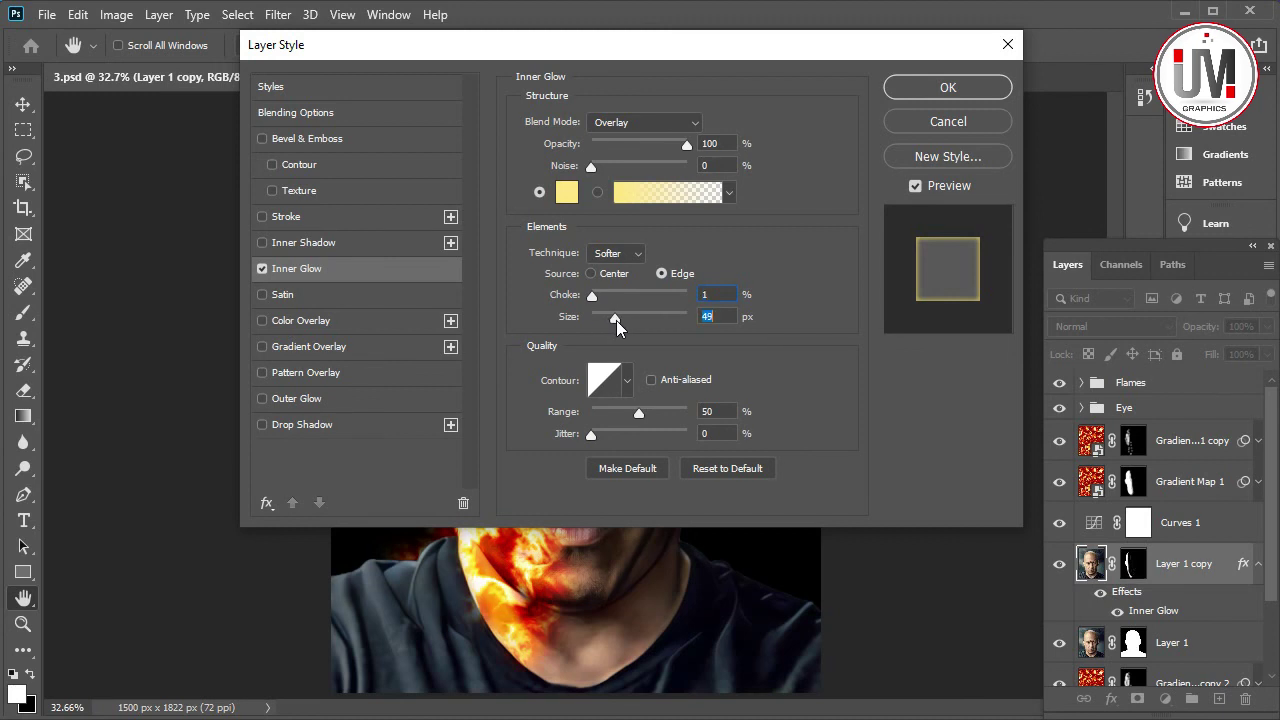
left_click_drag(618, 328, 615, 328)
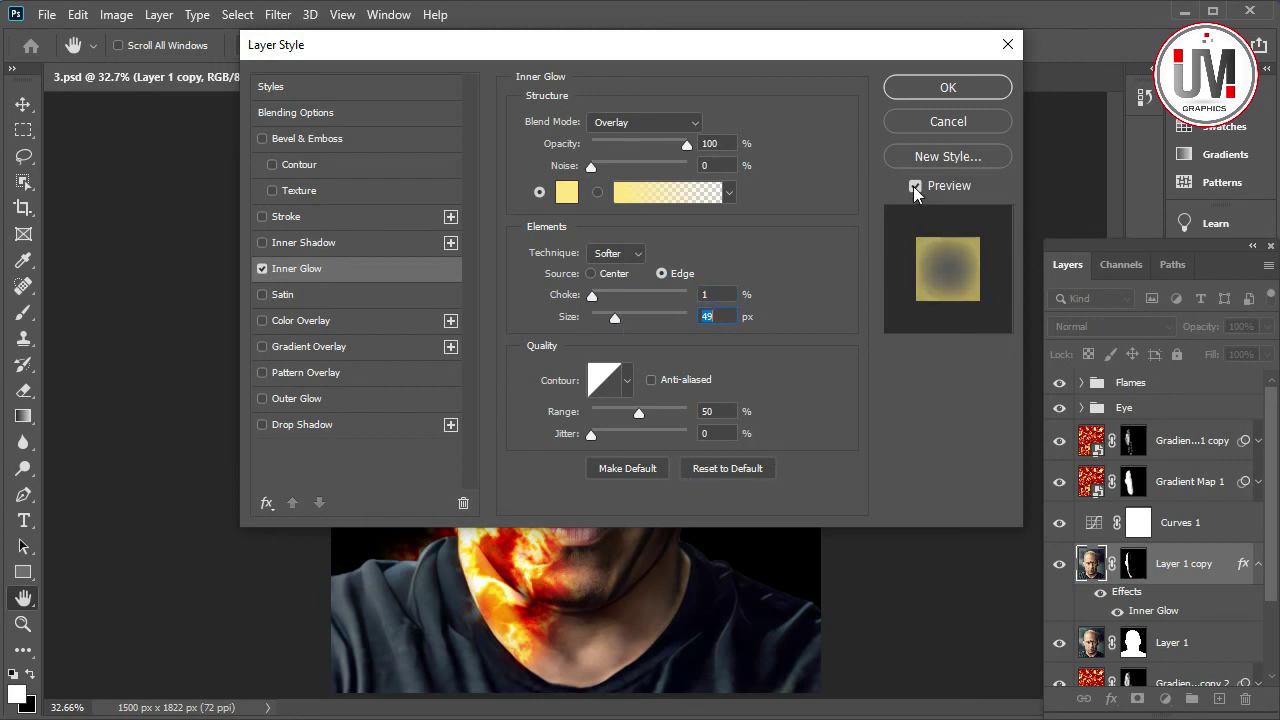
left_click(924, 90)
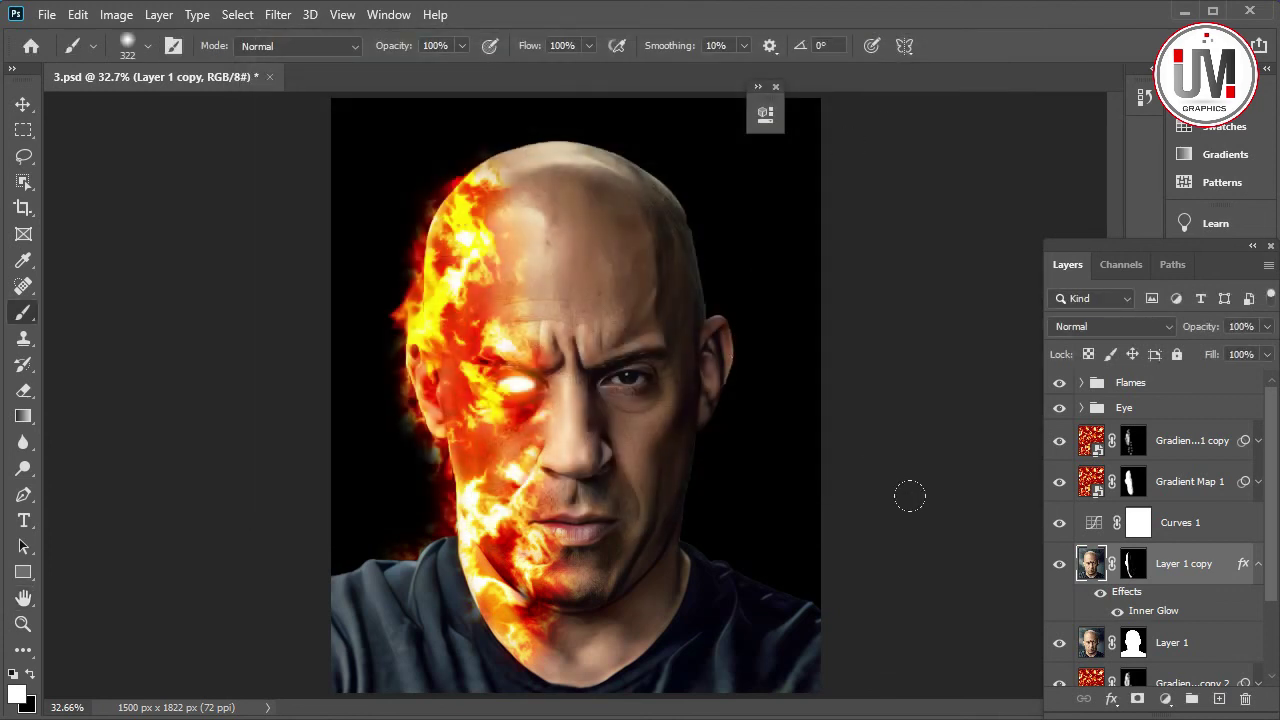
Toggle Layer 1 copy off and on to compare, then bring up the File menu
left_click(1059, 565)
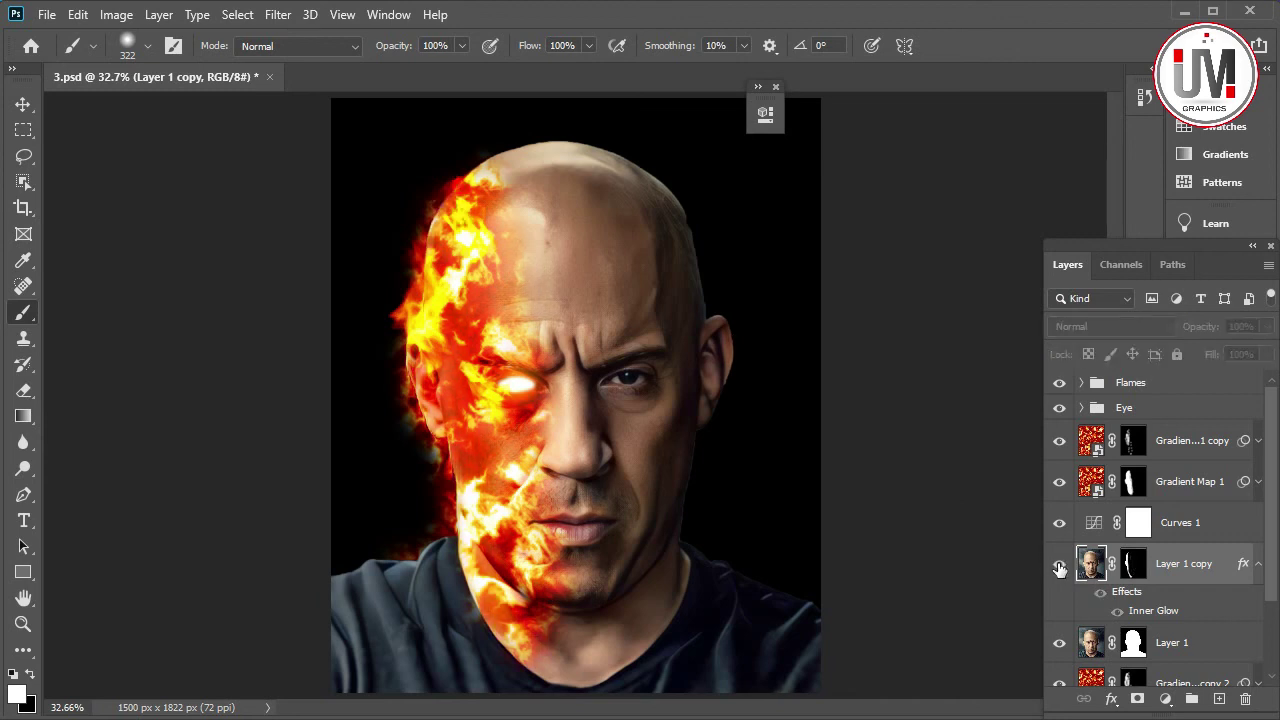
left_click(1059, 566)
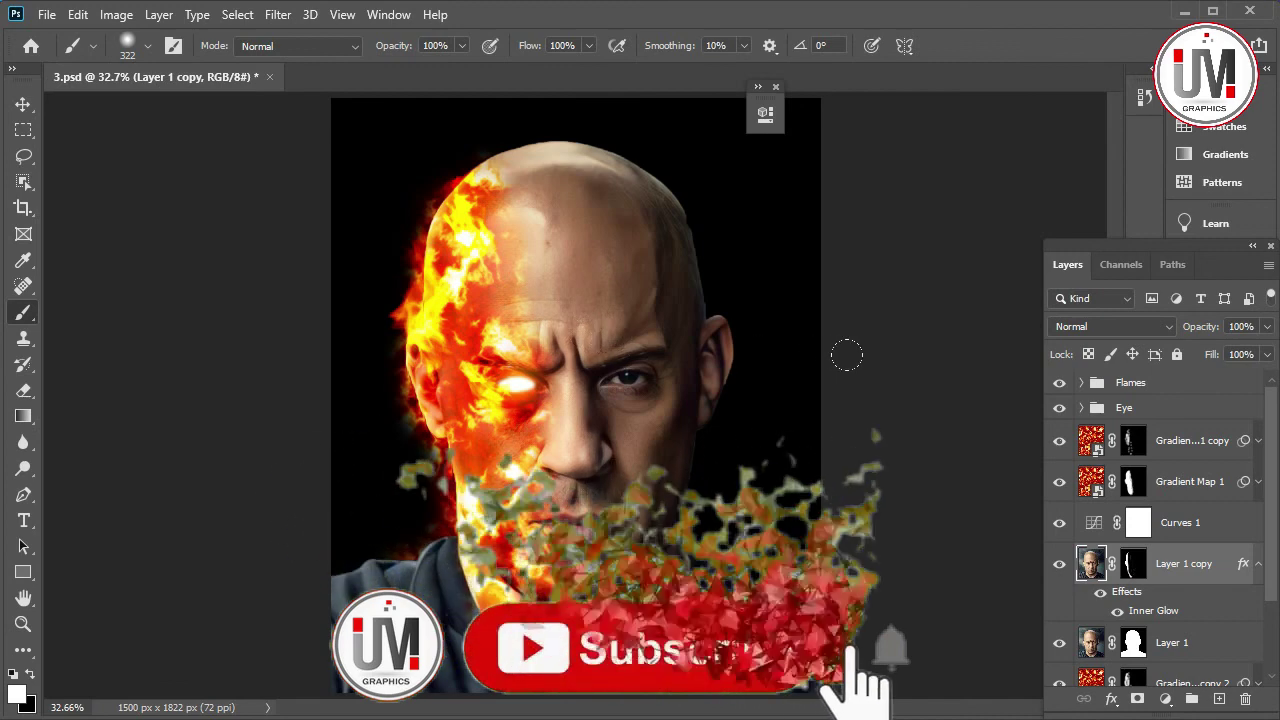
left_click(47, 15)
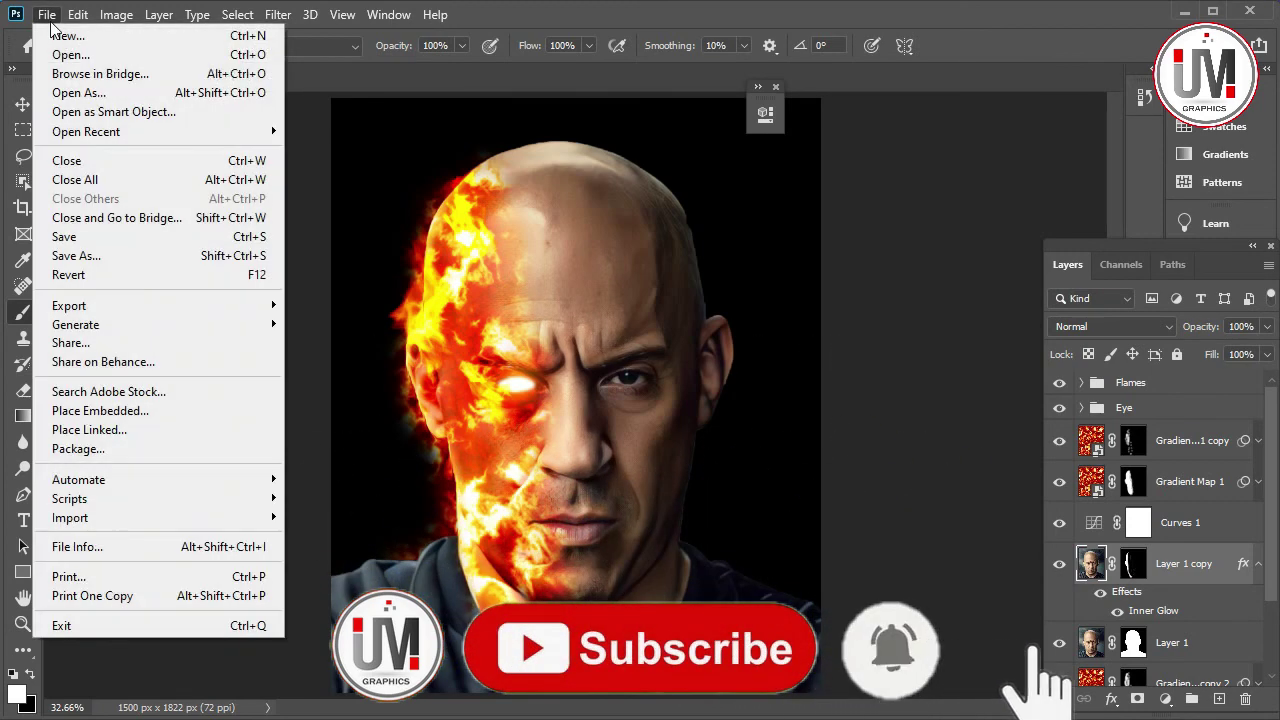